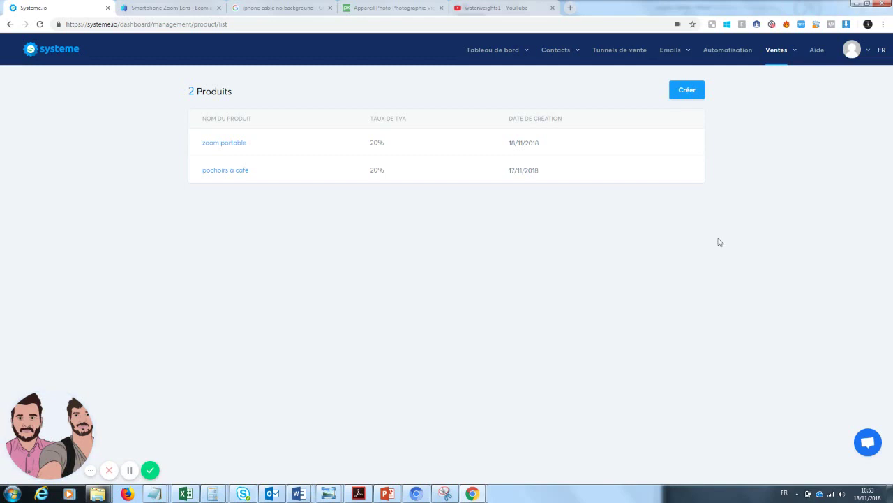
# - Create a product named 'Zoom téléphone' under Ventes > Produits with the default 20% VAT
pyautogui.click(782, 55)
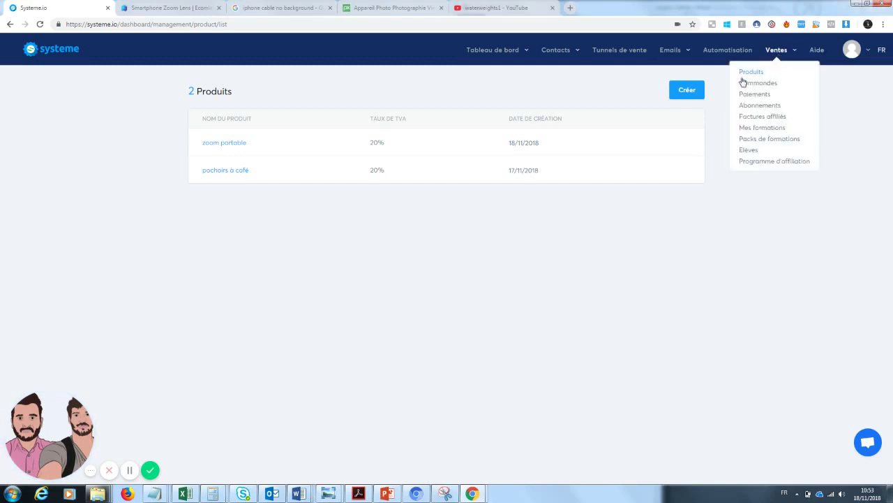
pyautogui.click(751, 72)
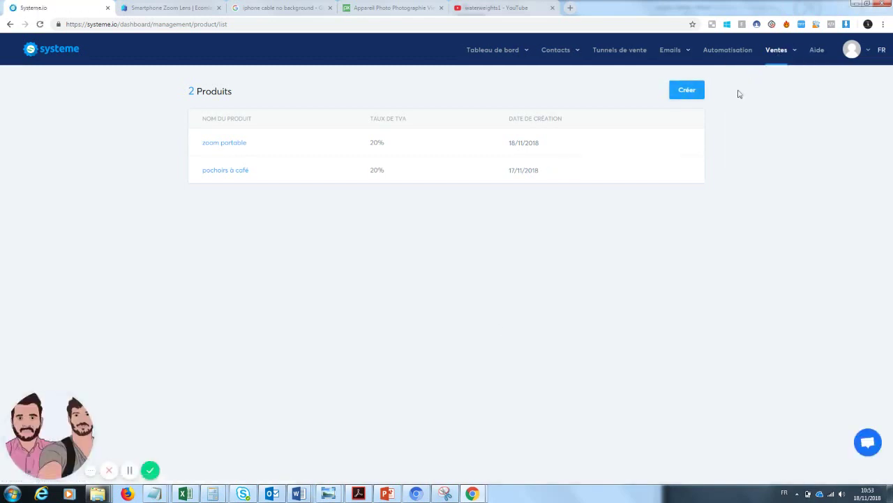
pyautogui.click(691, 94)
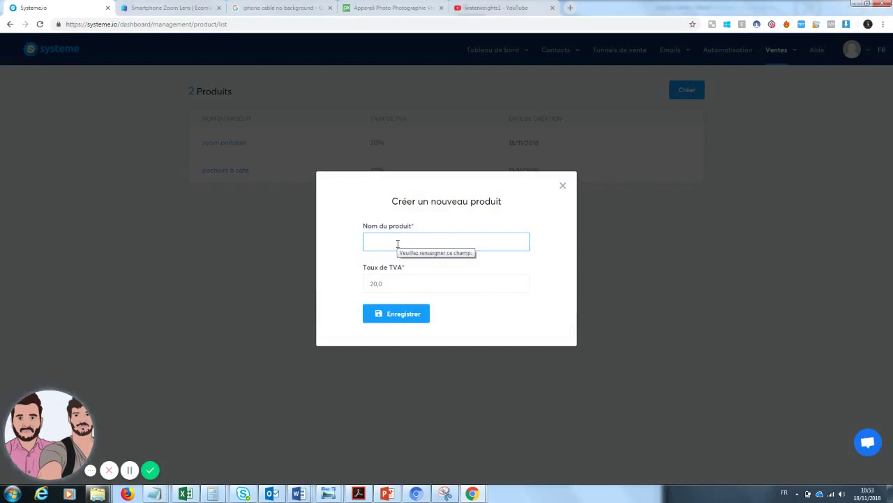
pyautogui.write('zoom')
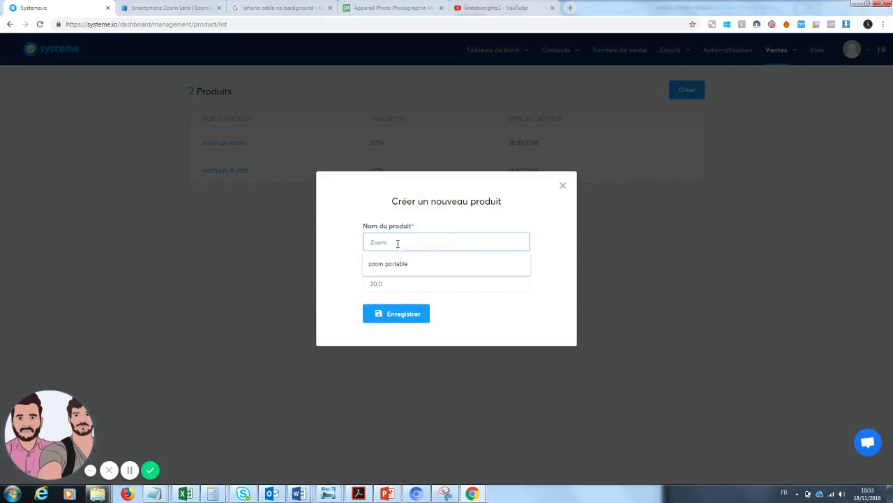
pyautogui.write(' téléphone')
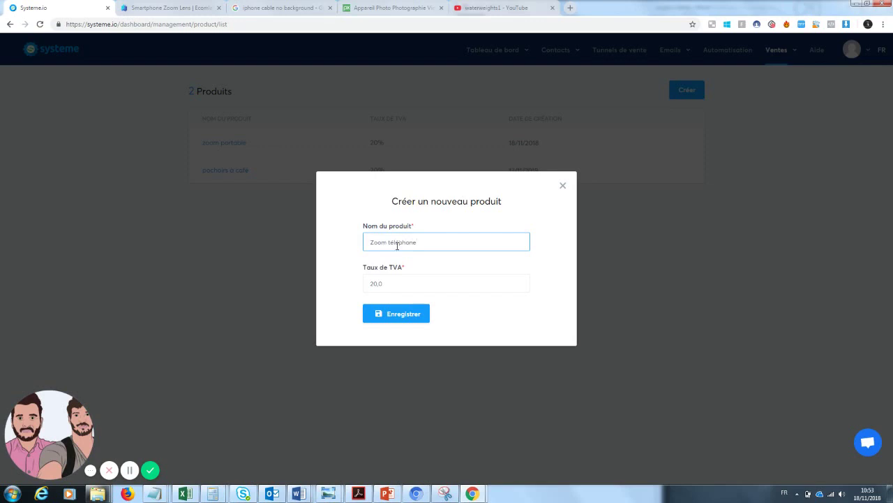
pyautogui.click(402, 311)
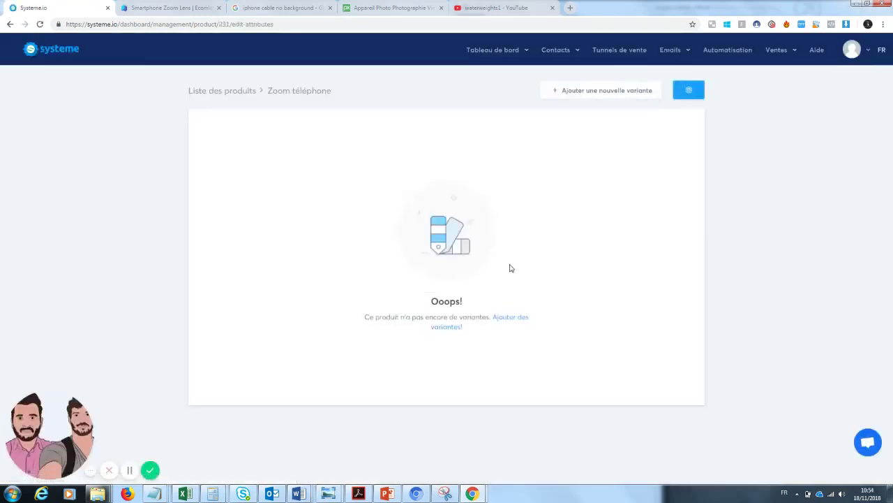
# - Add the variants 'noir' and 'blanc' to the Zoom téléphone product
pyautogui.click(453, 330)
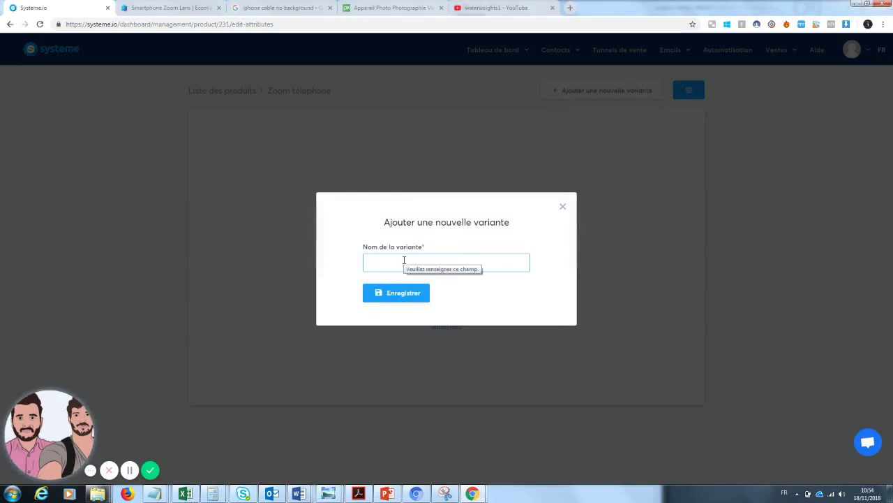
pyautogui.write('noir')
pyautogui.click(392, 283)
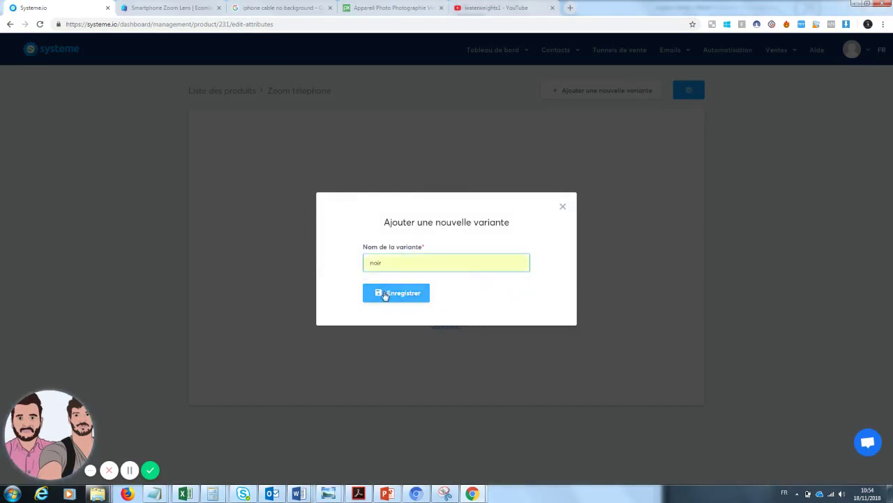
pyautogui.click(382, 294)
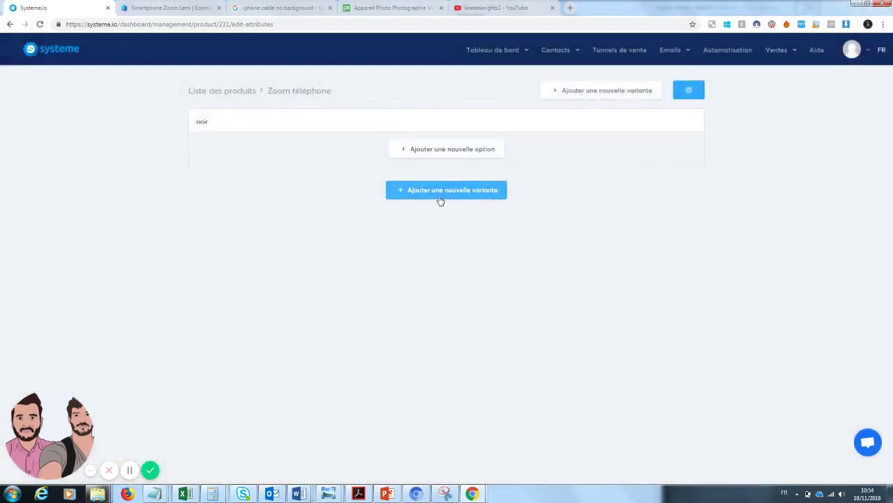
pyautogui.click(438, 196)
pyautogui.click(411, 263)
pyautogui.write('blc')
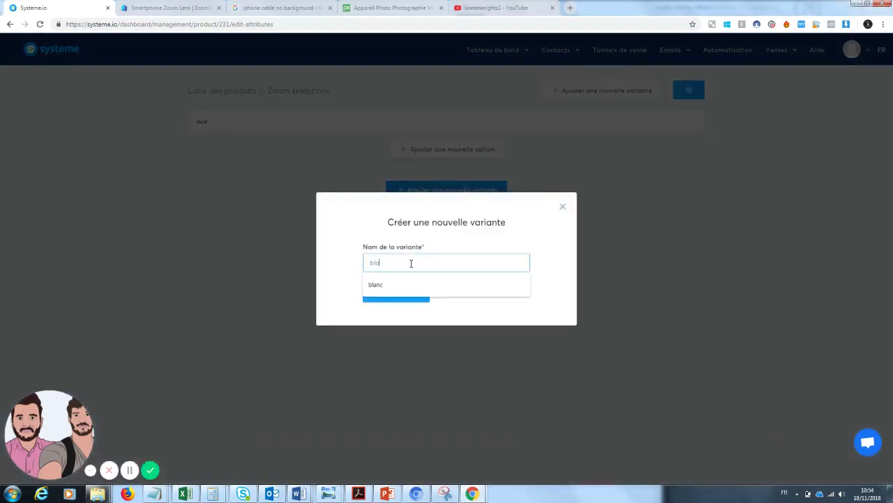
pyautogui.click(409, 283)
pyautogui.click(393, 294)
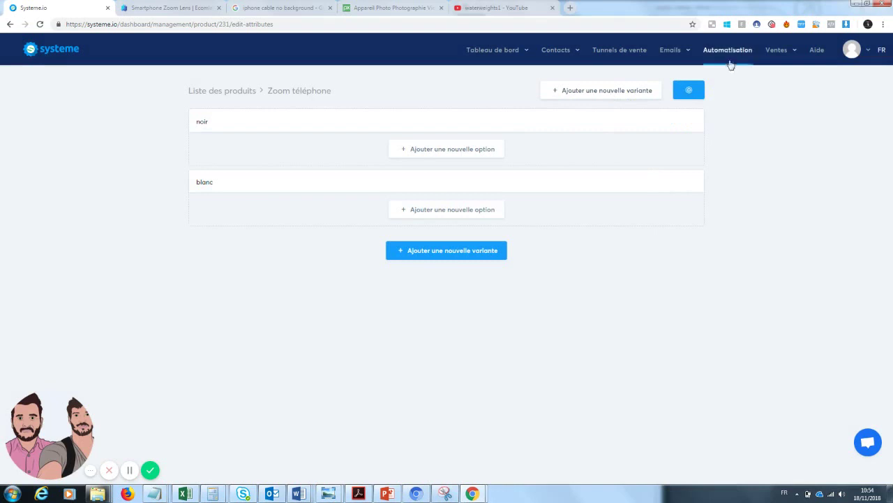
# - Delete the old 'zoom portable' and 'pochoirs à café' products from the product list
pyautogui.moveTo(803, 64)
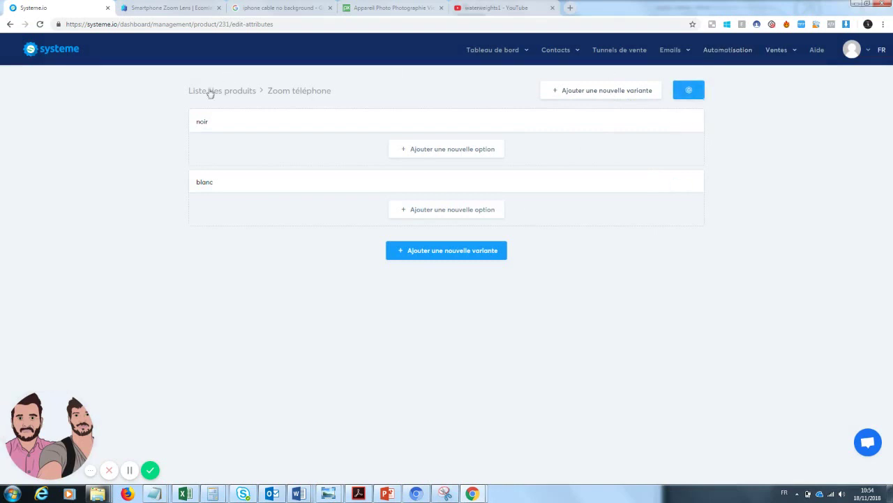
pyautogui.click(210, 91)
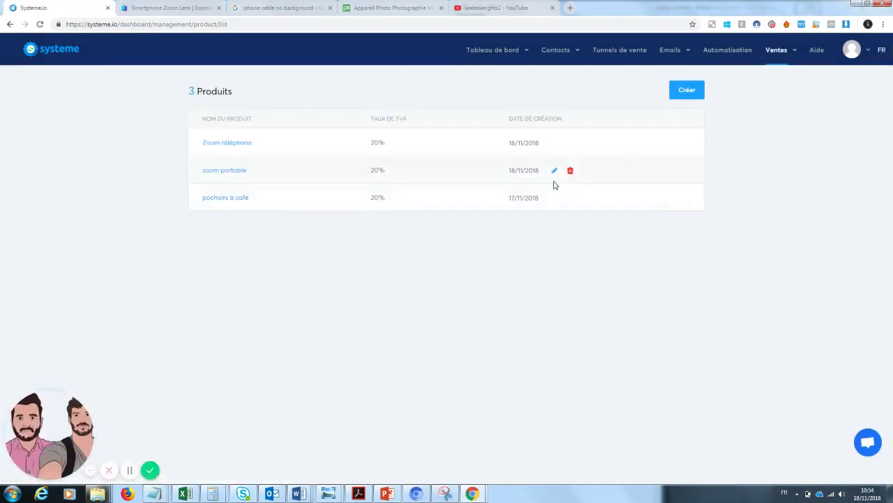
pyautogui.click(570, 171)
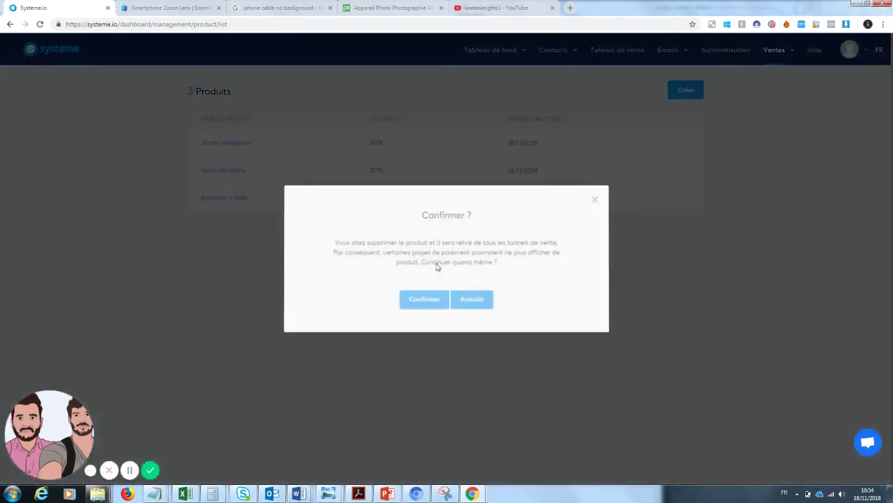
pyautogui.click(417, 303)
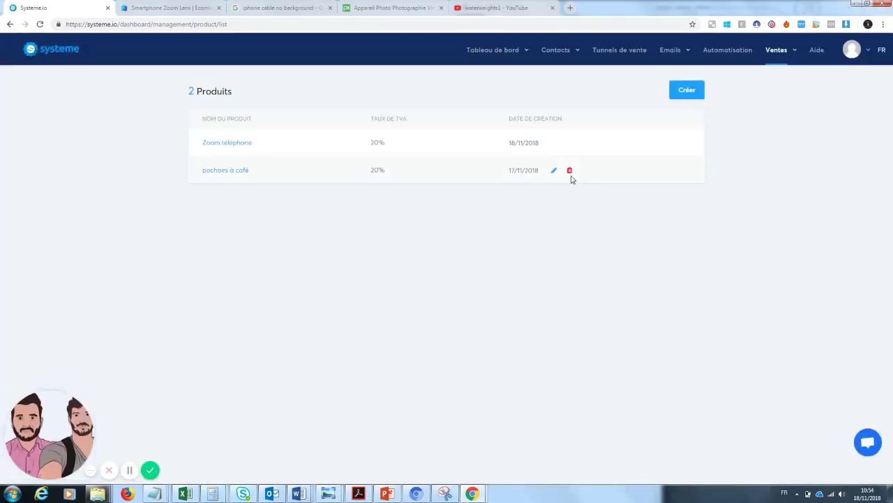
pyautogui.click(570, 172)
pyautogui.click(417, 302)
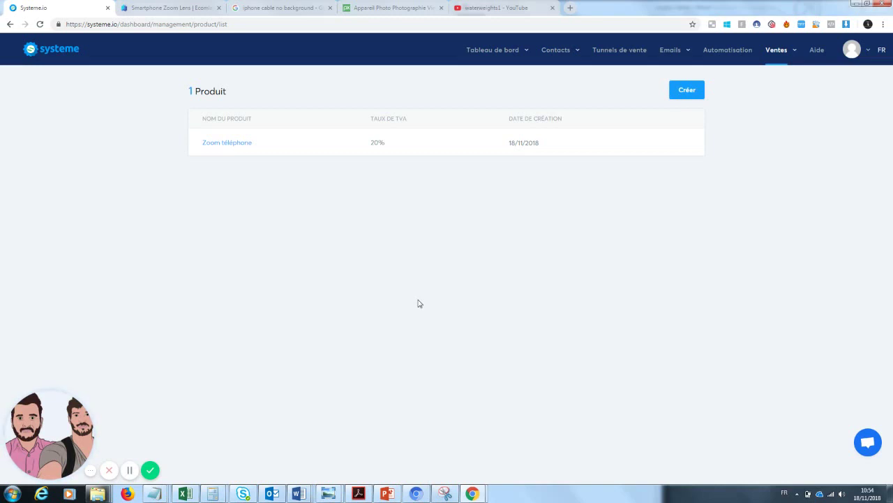
pyautogui.click(621, 55)
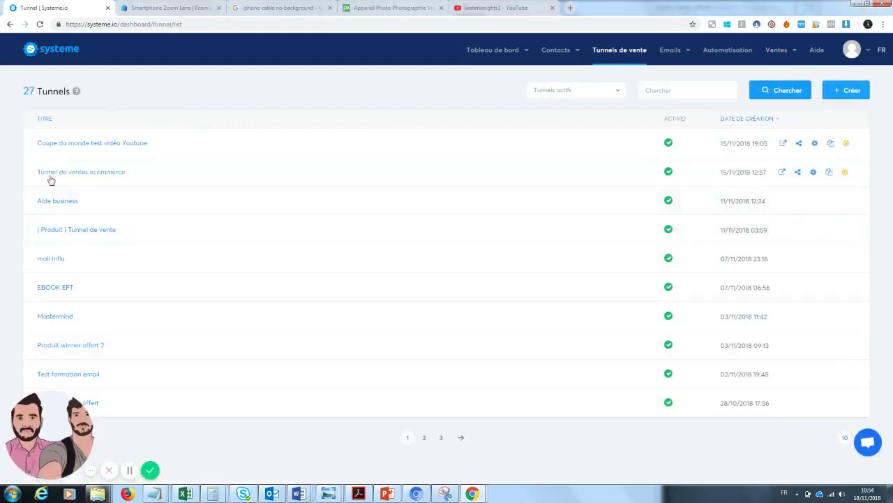
# - Review the Tunnel de ventes ecommerce funnel's steps and open its page de vente in the editor
pyautogui.click(88, 177)
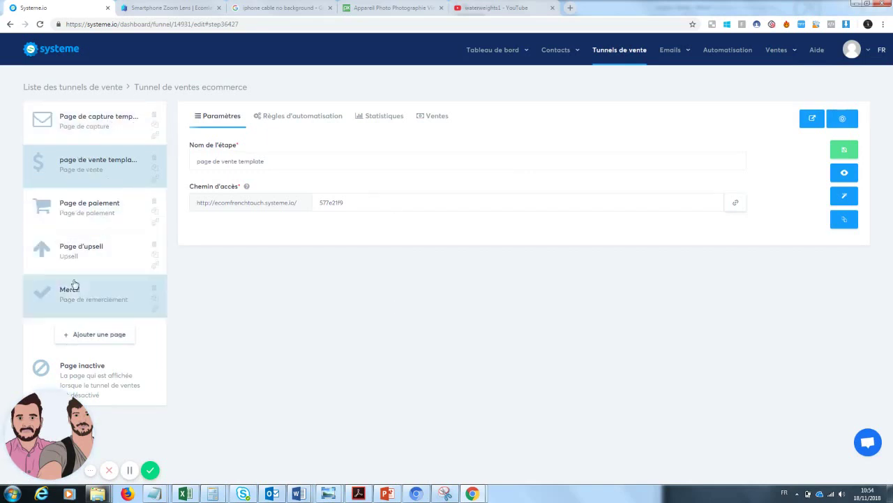
pyautogui.click(86, 136)
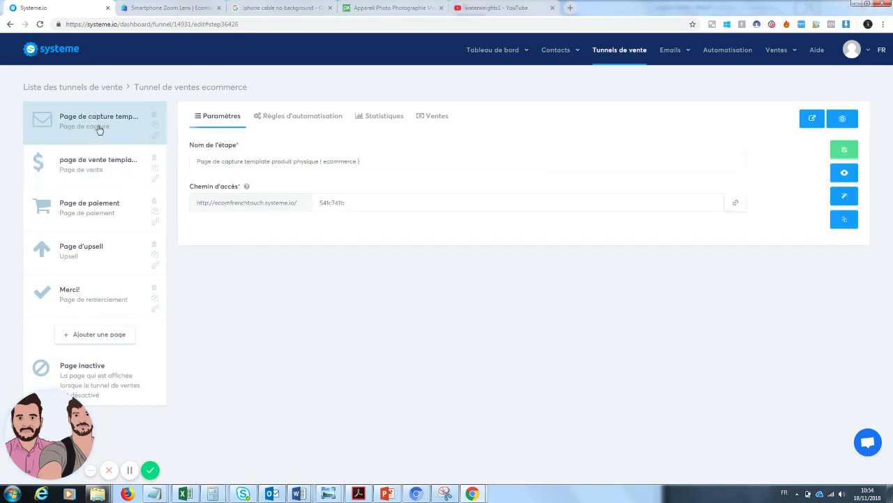
pyautogui.click(70, 180)
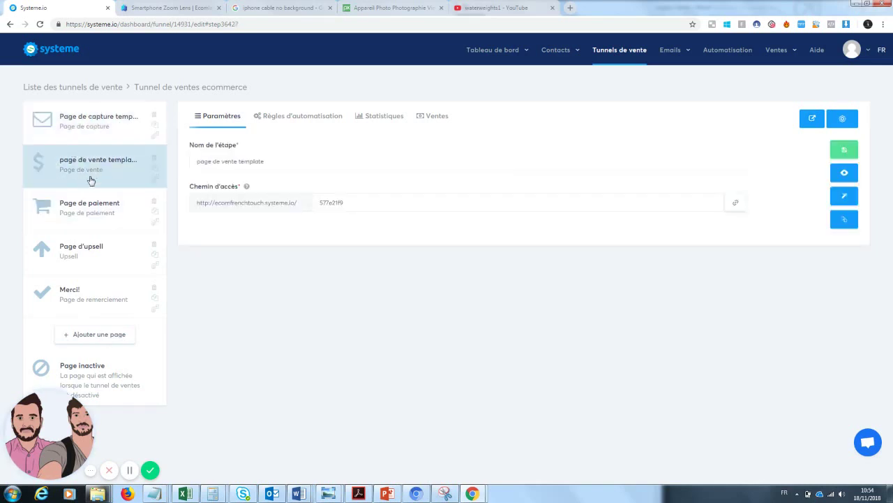
pyautogui.click(82, 228)
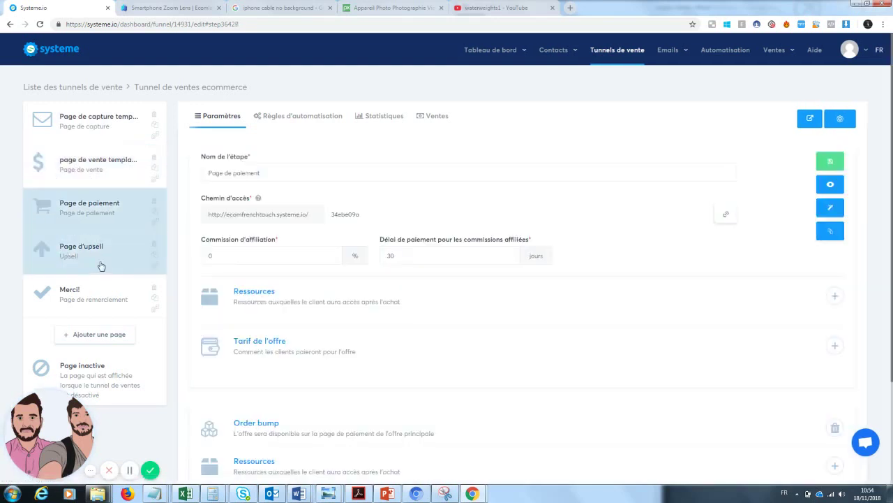
pyautogui.click(85, 260)
pyautogui.click(75, 307)
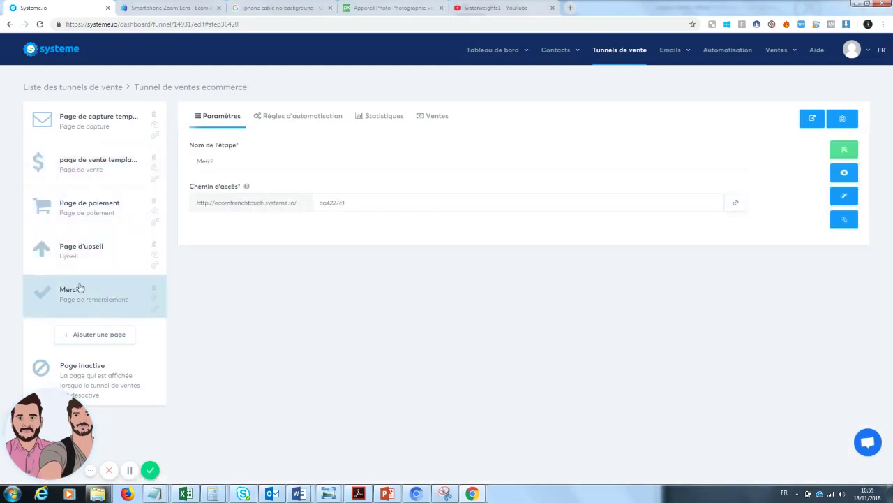
pyautogui.click(96, 166)
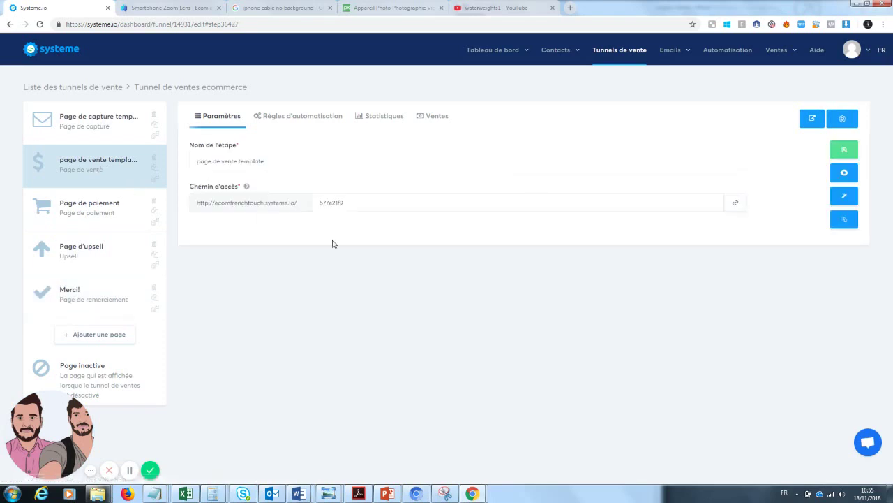
pyautogui.click(848, 198)
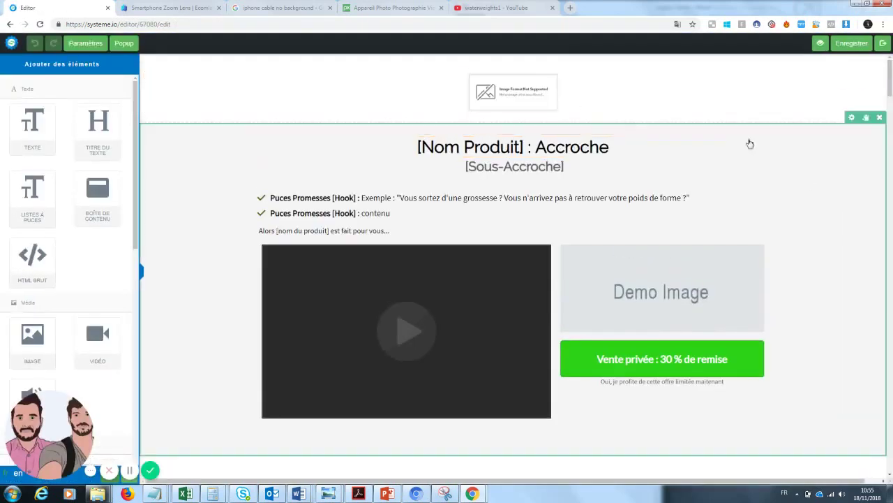
pyautogui.scroll(-1, 890, 90)
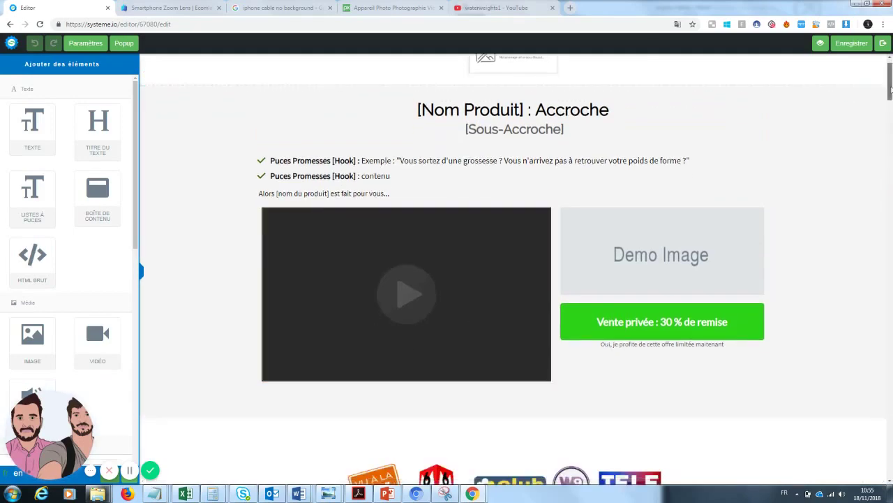
pyautogui.scroll(-6, 890, 128)
pyautogui.moveTo(890, 127); pyautogui.dragTo(888, 77)
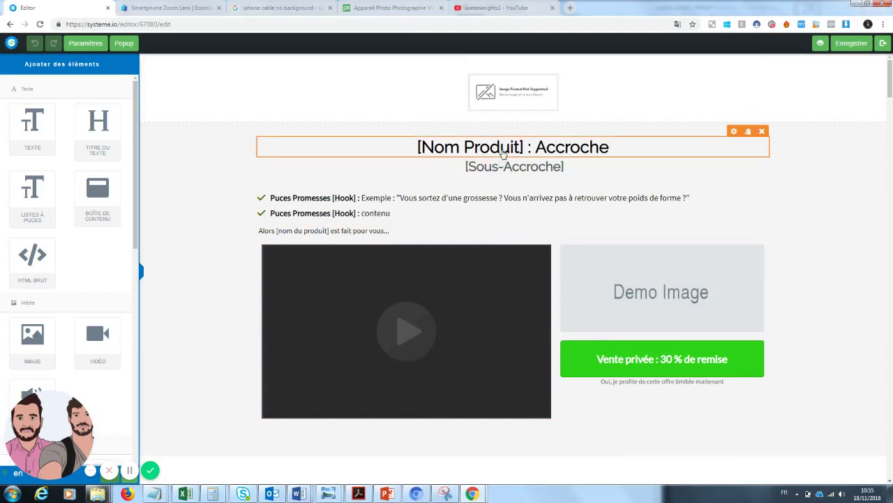
# - Replace the headline with 'Zoom Téléphone : La photographie de qualité accessible à tous'
pyautogui.click(525, 147)
pyautogui.moveTo(525, 146); pyautogui.dragTo(397, 145)
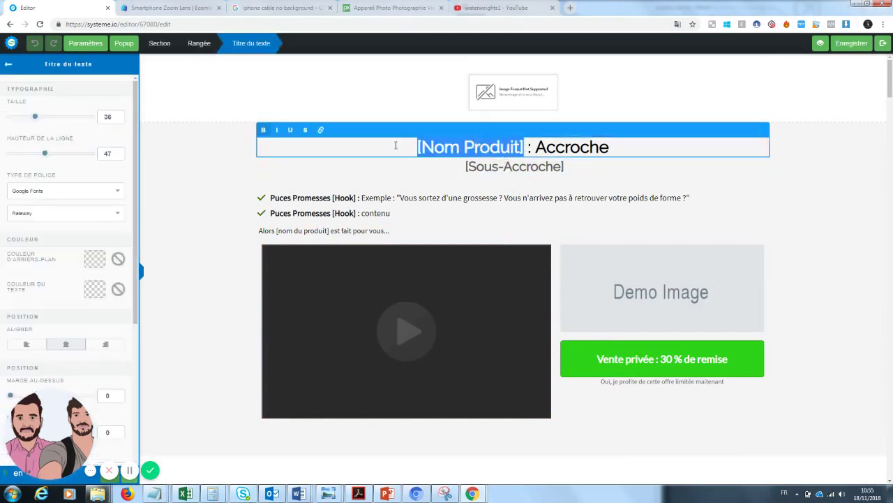
pyautogui.write('Zoom')
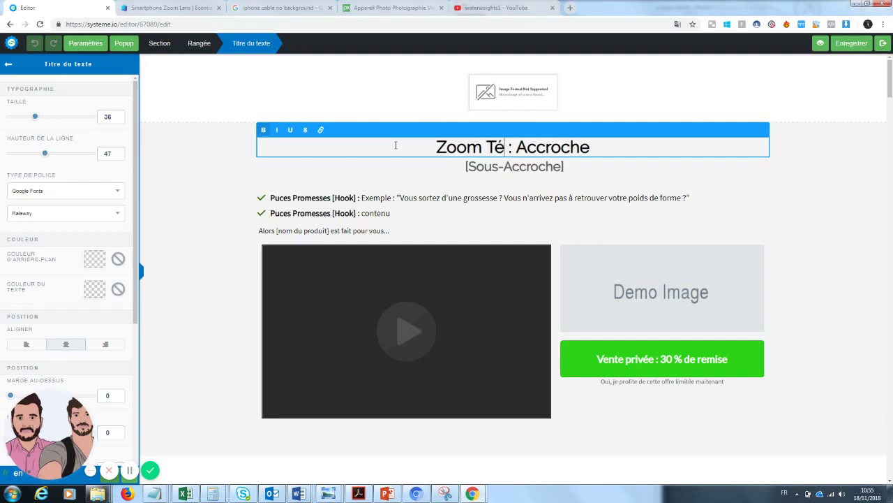
pyautogui.write(' Téléphone : ')
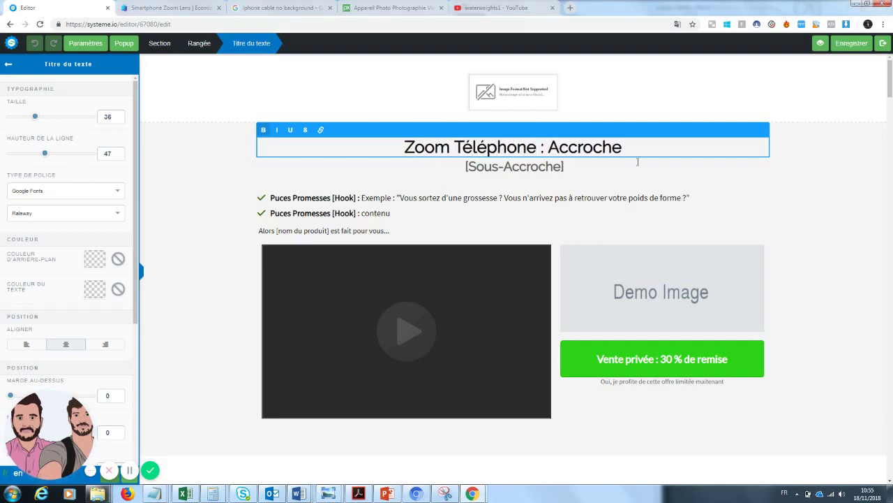
pyautogui.write('La photo')
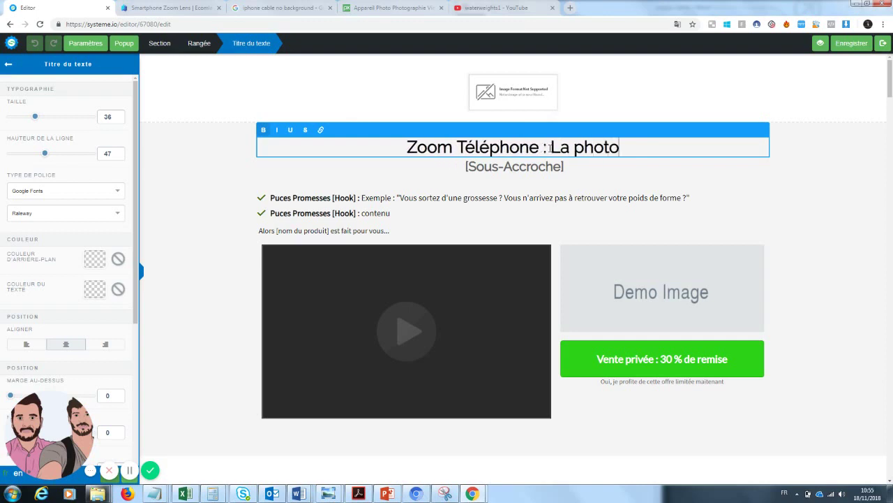
pyautogui.write('graphie')
pyautogui.press('BackSpace')
pyautogui.write('ie ')
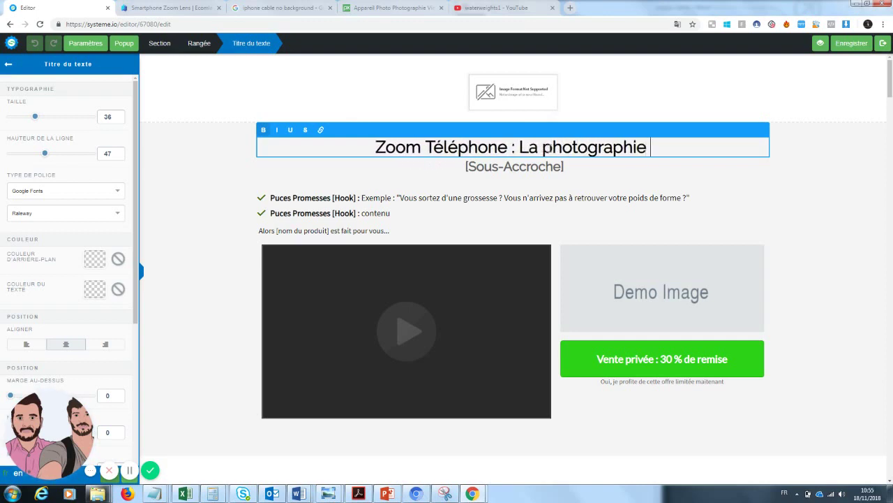
pyautogui.write('de qualité a')
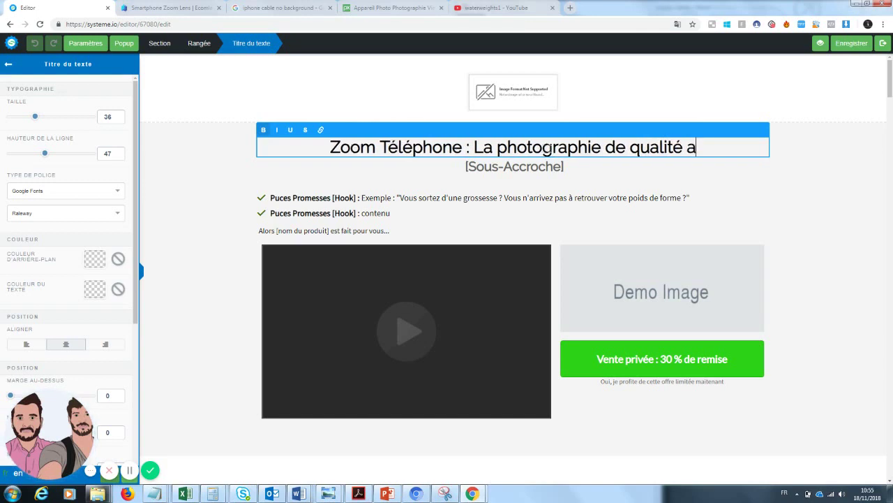
pyautogui.write('ccessible ')
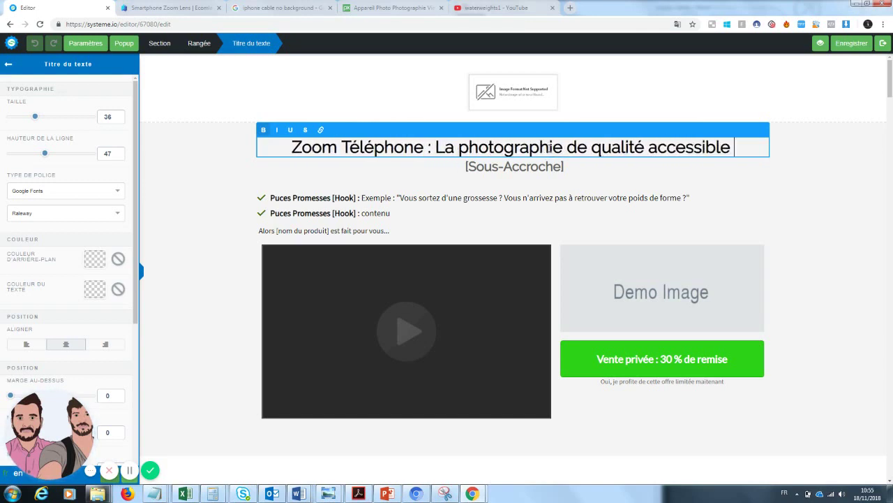
pyautogui.write('à tous')
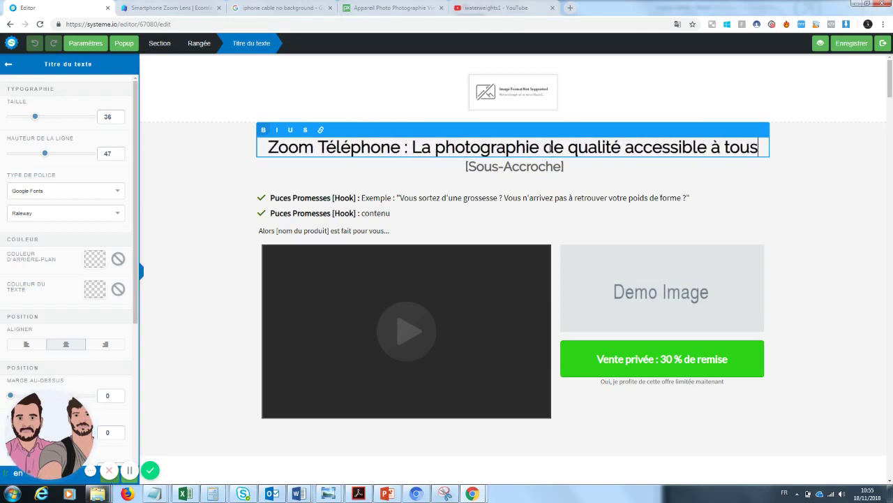
pyautogui.click(205, 213)
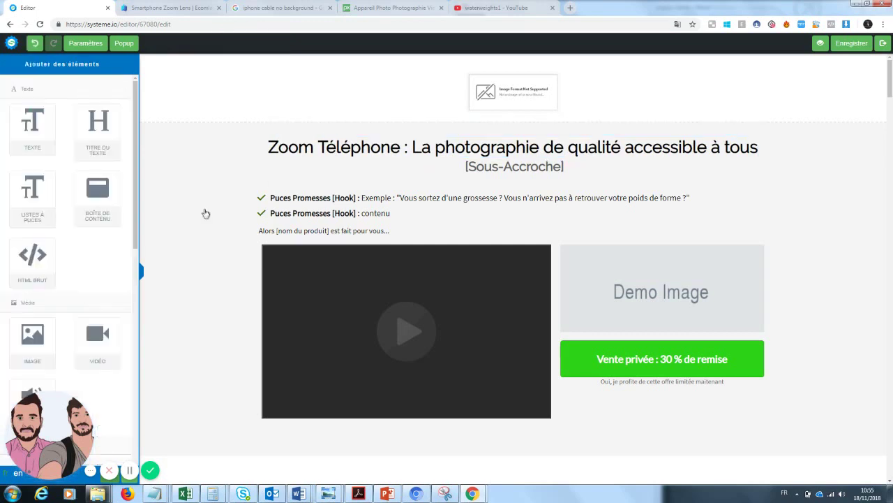
# - Replace the [Sous-Accroche] subtitle with 'Devenez un photographe sans grosses dépenses'
pyautogui.click(515, 167)
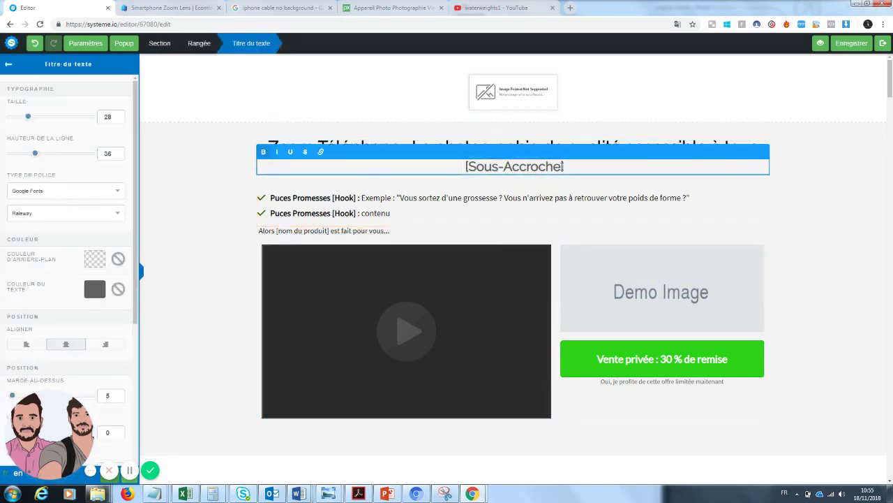
pyautogui.moveTo(564, 166); pyautogui.dragTo(441, 162)
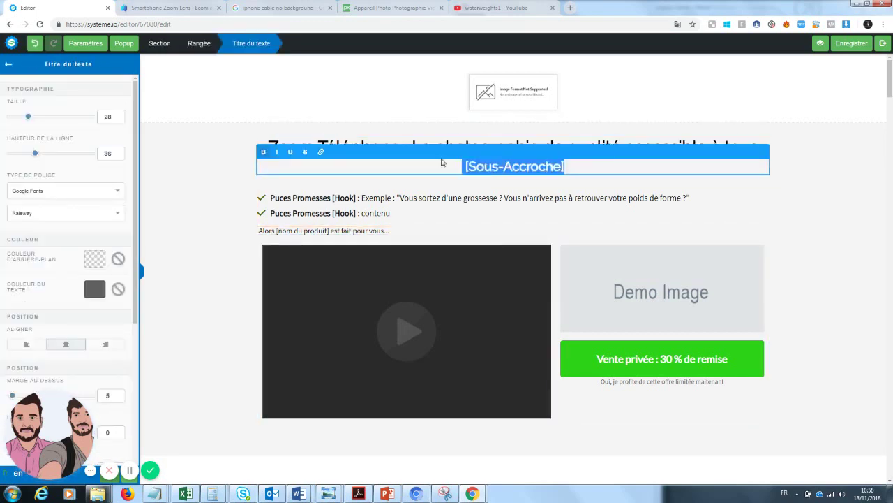
pyautogui.press('BackSpace')
pyautogui.write('Devenez')
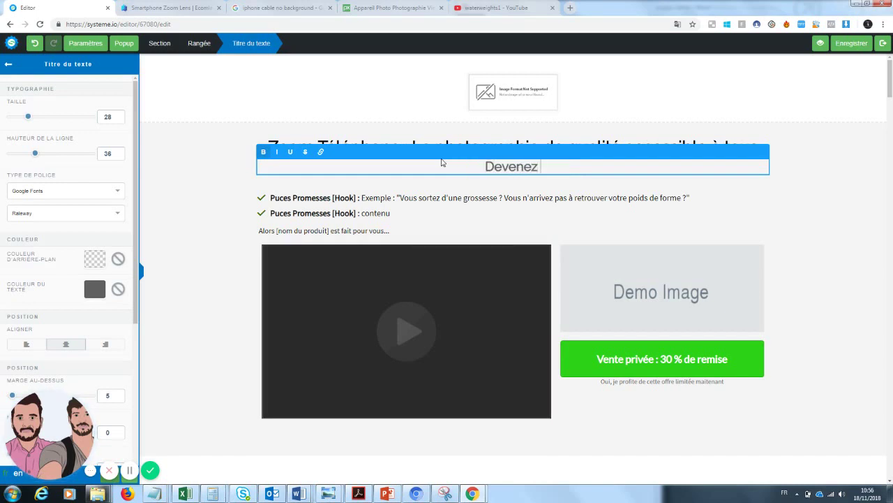
pyautogui.write(' un photo')
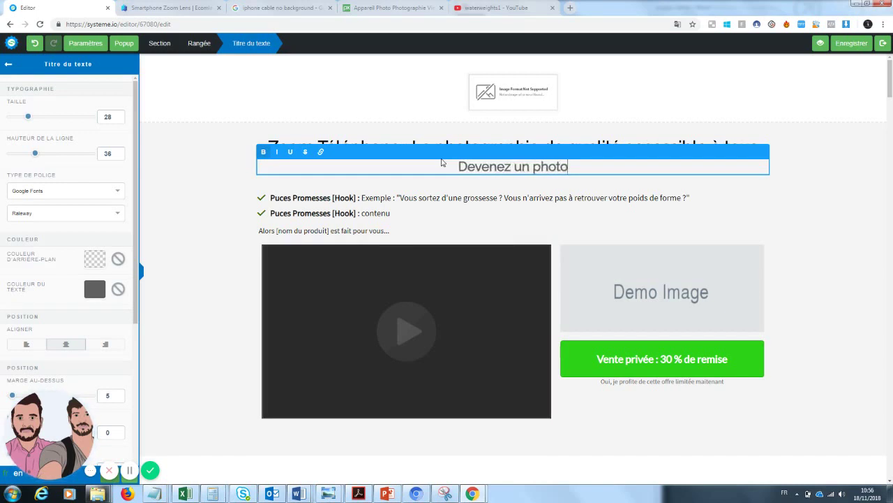
pyautogui.write('graphe sans ')
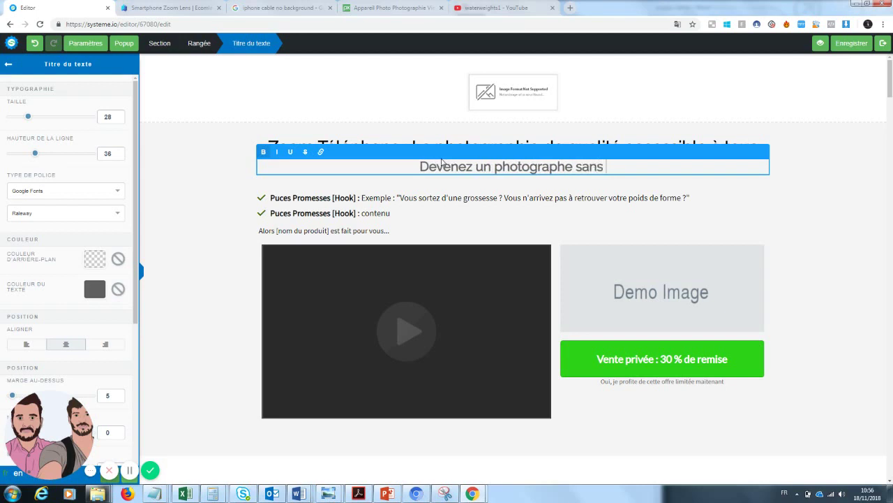
pyautogui.write('gro')
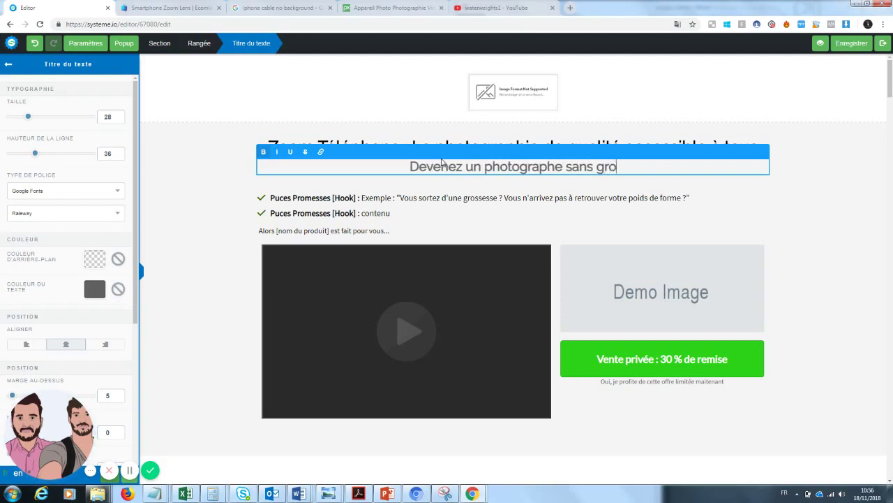
pyautogui.write('sses dépenses')
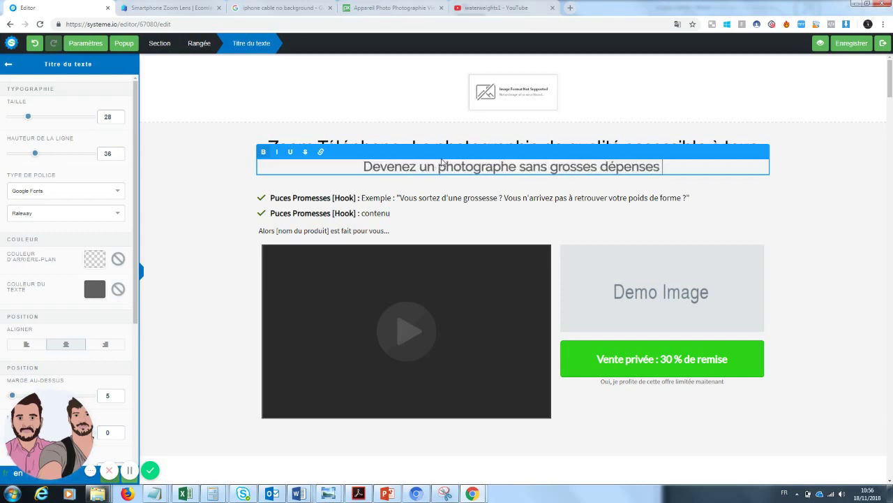
# - Underline 'Zoom Téléphone' in the headline
pyautogui.click(865, 237)
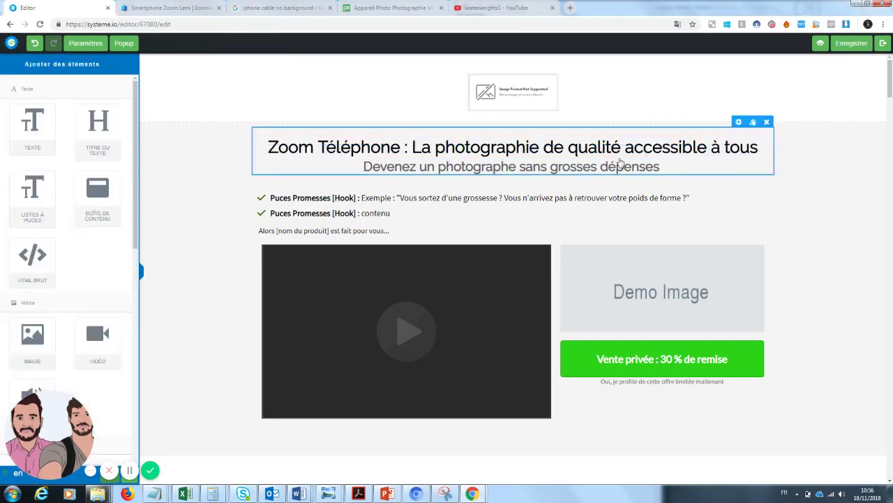
pyautogui.click(404, 147)
pyautogui.moveTo(403, 148); pyautogui.dragTo(266, 150)
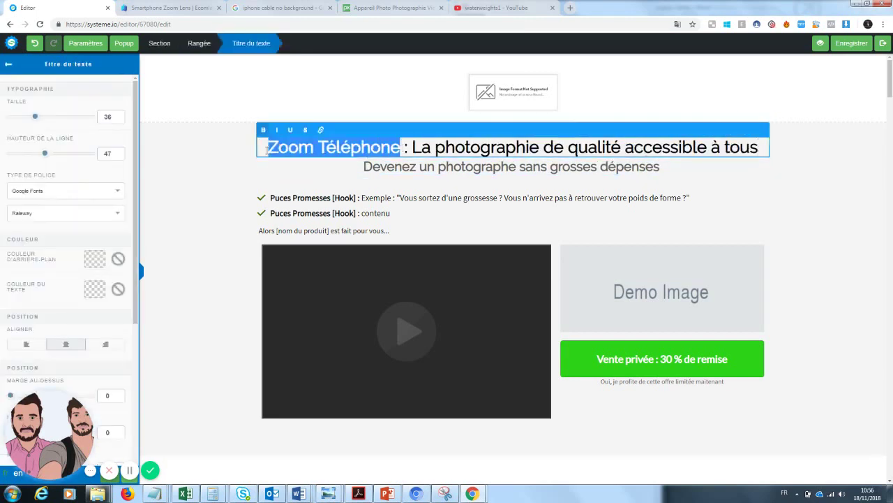
pyautogui.click(291, 130)
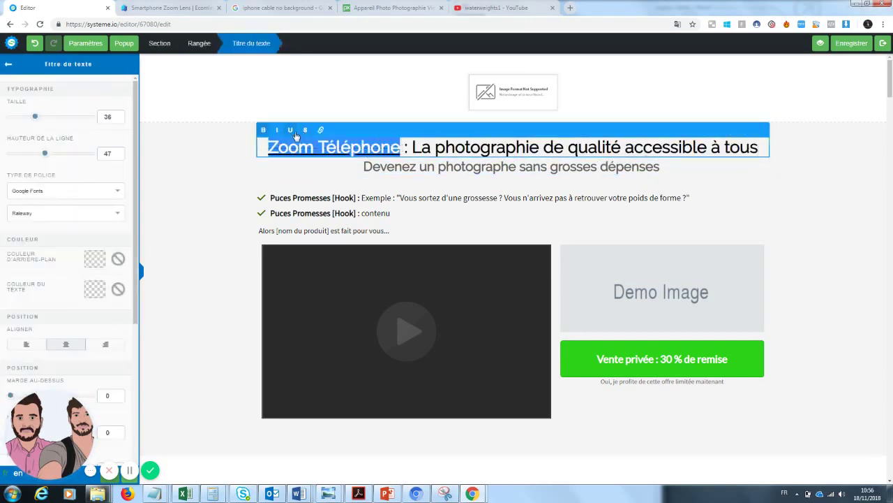
pyautogui.click(532, 208)
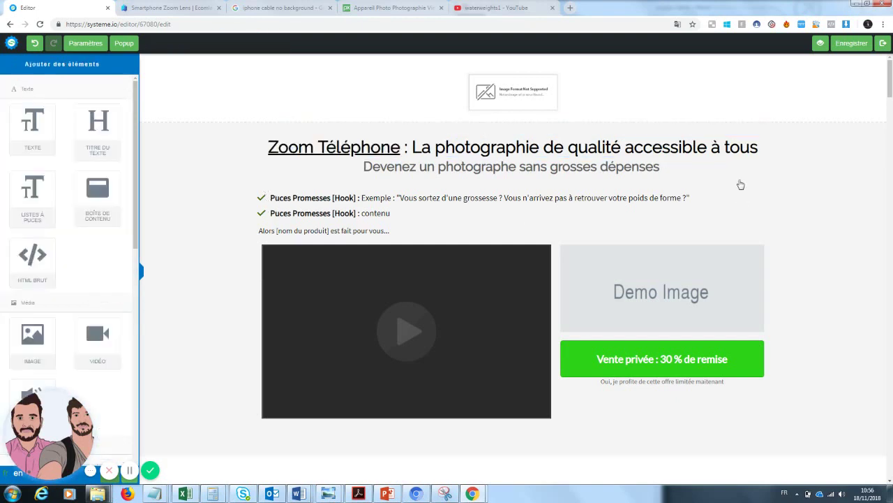
# - Colour the word 'qualité' in the headline blue
pyautogui.click(624, 147)
pyautogui.moveTo(624, 147); pyautogui.dragTo(568, 149)
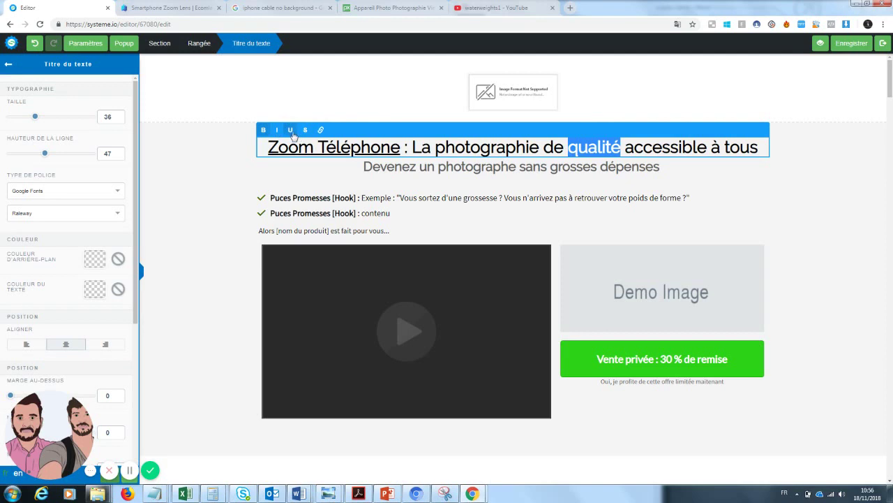
pyautogui.click(96, 290)
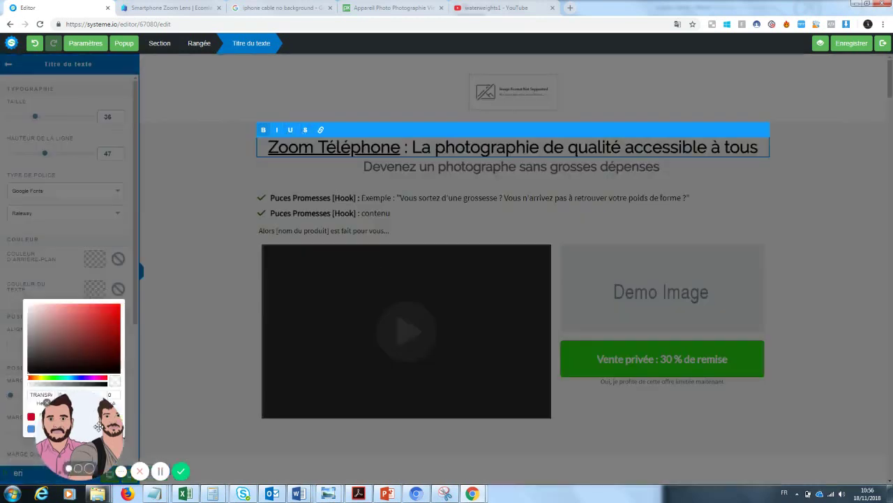
pyautogui.moveTo(98, 425); pyautogui.dragTo(203, 426)
pyautogui.click(31, 428)
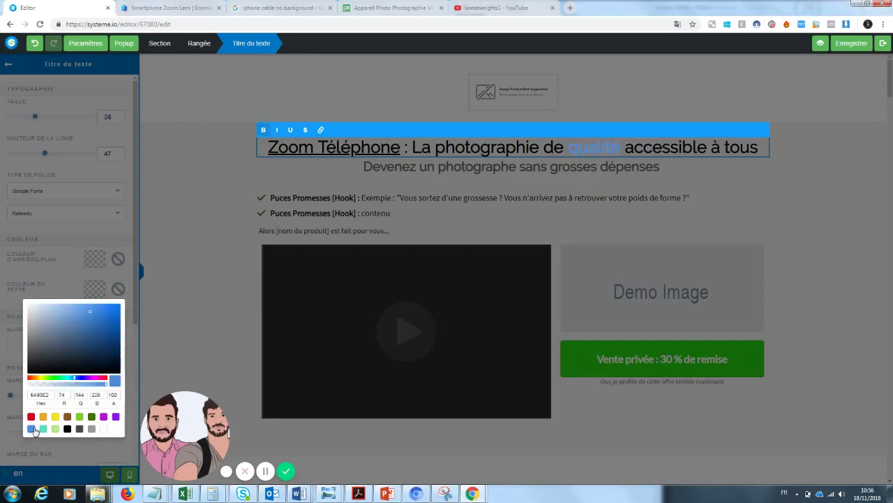
pyautogui.click(797, 174)
pyautogui.click(828, 208)
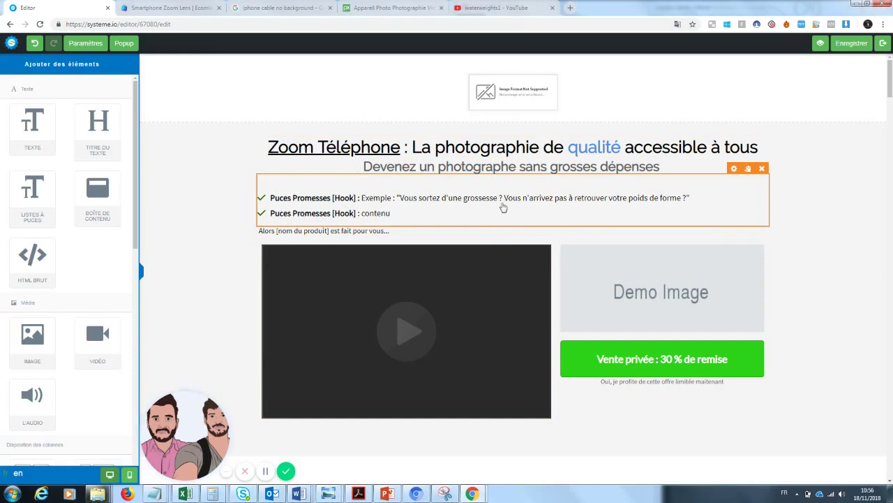
# - Relabel the first bullet 'Petit prix' and clear its example text
pyautogui.click(677, 201)
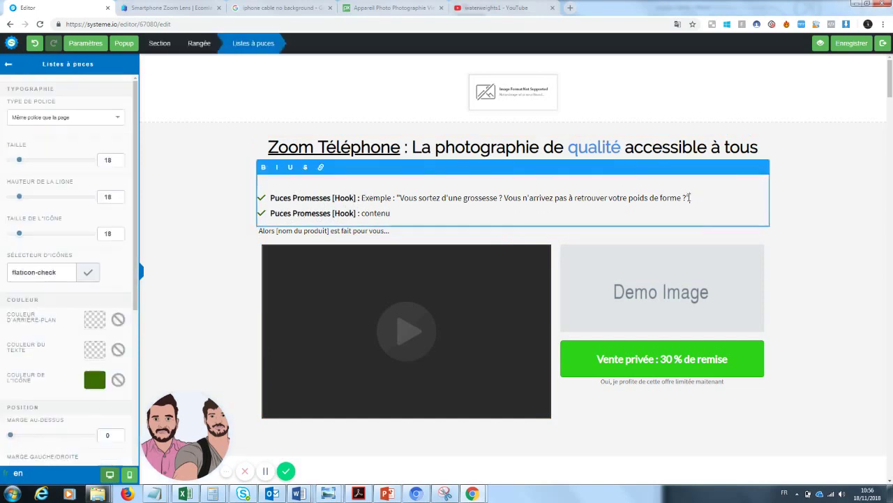
pyautogui.moveTo(691, 199); pyautogui.dragTo(371, 192)
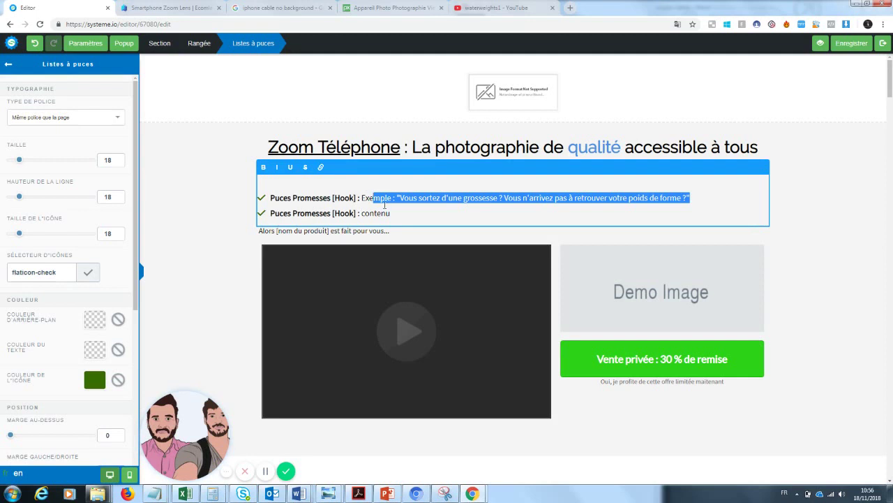
pyautogui.click(423, 217)
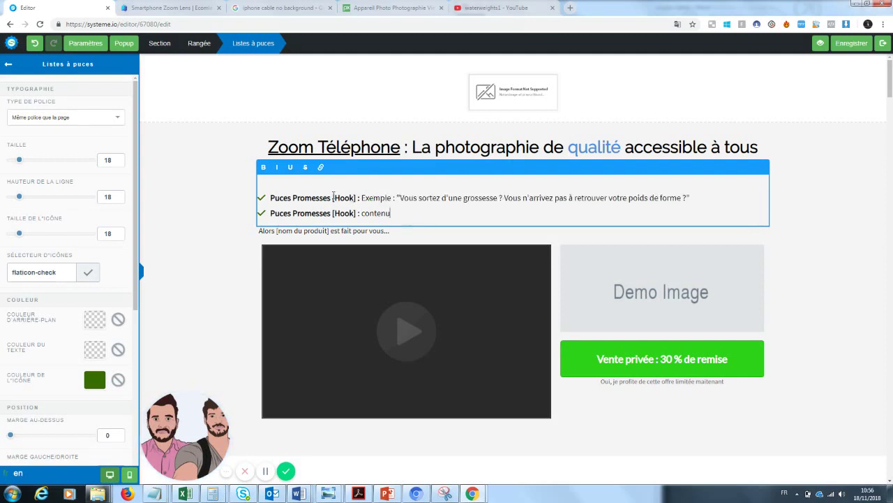
pyautogui.moveTo(356, 197); pyautogui.dragTo(280, 198)
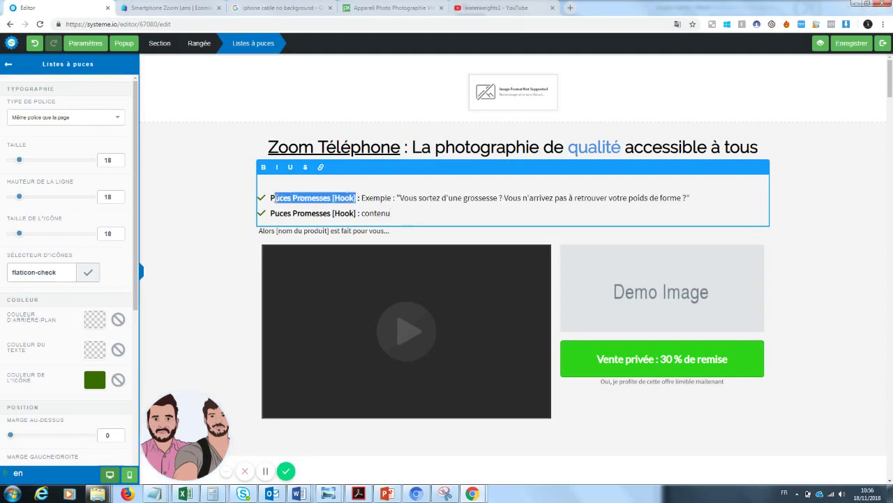
pyautogui.write('etit prix')
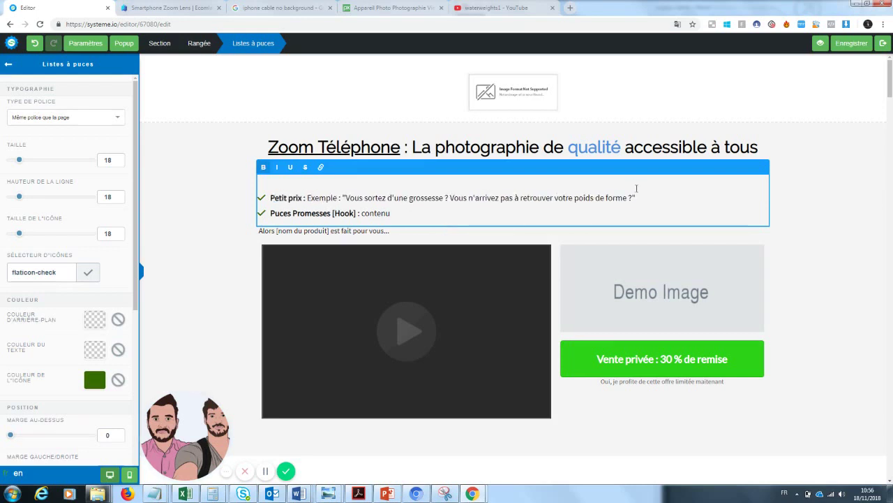
pyautogui.moveTo(636, 188); pyautogui.dragTo(307, 197)
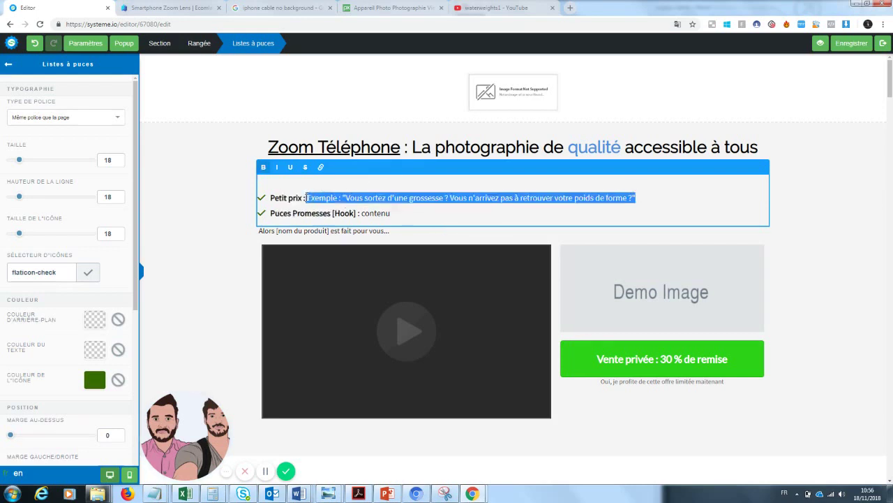
pyautogui.press('BackSpace')
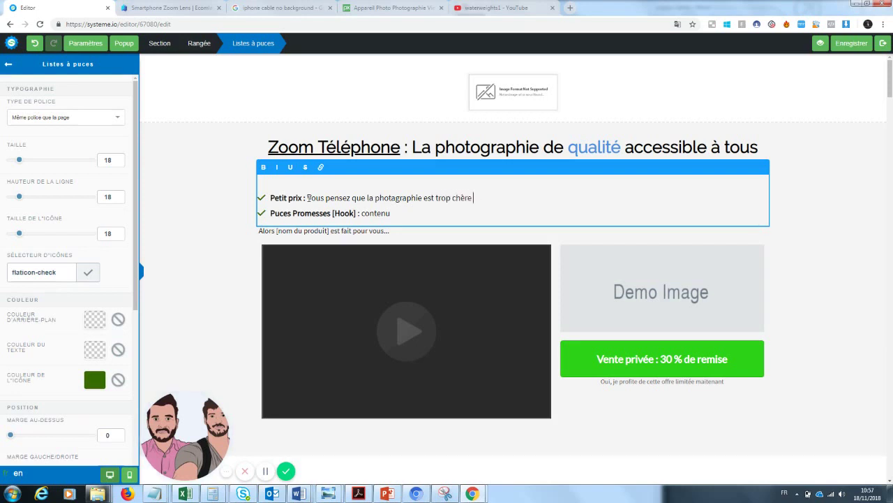
pyautogui.write('po')
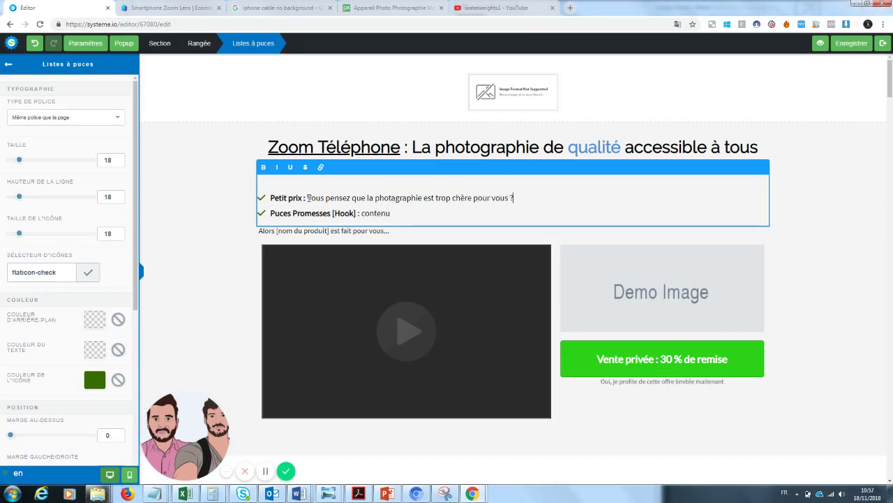
# - Relabel the second bullet 'Qualité' with the sentence 'Enfin un produit qui va durer des années'
pyautogui.click(335, 214)
pyautogui.moveTo(332, 214); pyautogui.dragTo(272, 214)
pyautogui.write('Qau')
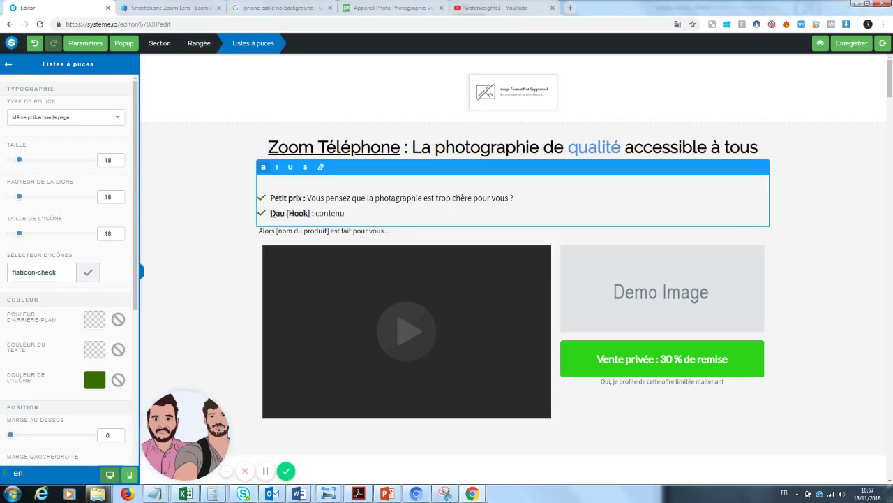
pyautogui.press('BackSpace')
pyautogui.press('BackSpace')
pyautogui.write('ualité')
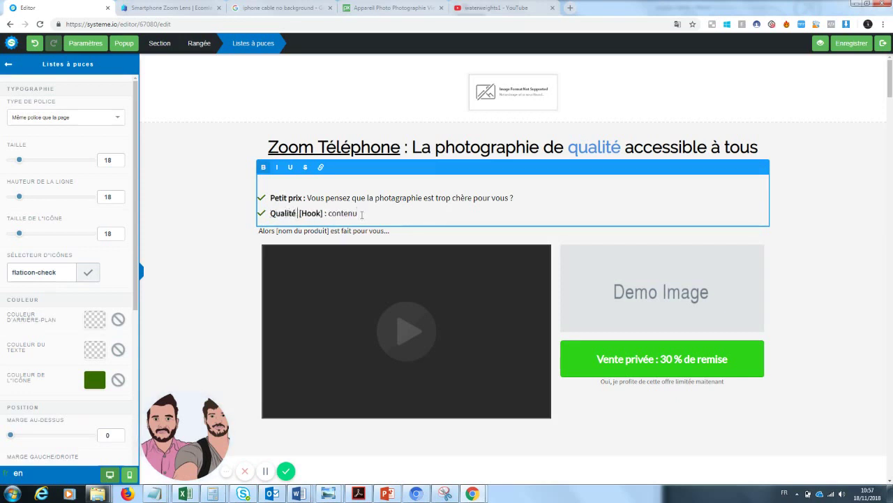
pyautogui.moveTo(361, 214); pyautogui.dragTo(300, 214)
pyautogui.press('BackSpace')
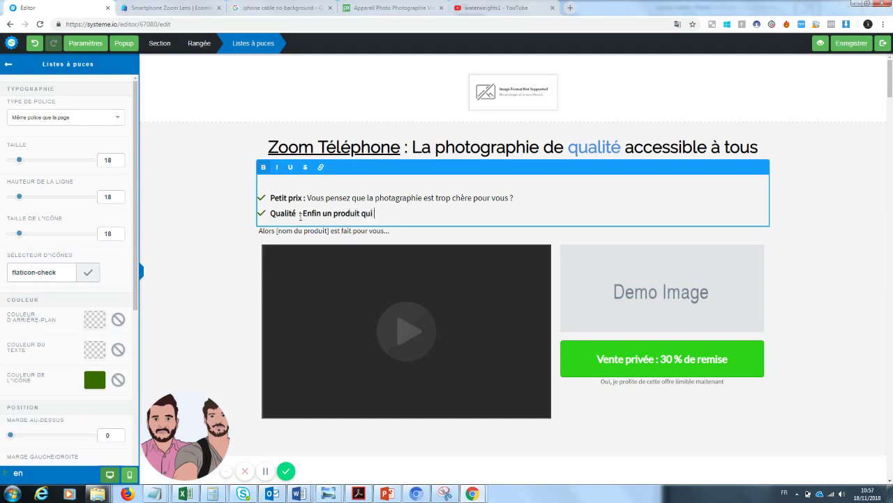
pyautogui.write('durer des années')
pyautogui.click(179, 335)
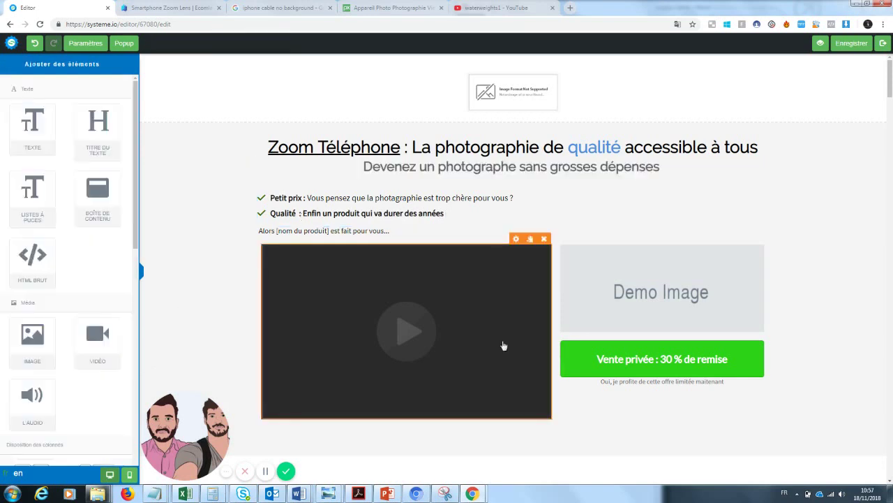
# - Change the line under the bullets to 'Alors ce zoom de téléphone est fait pour vous'
pyautogui.click(364, 234)
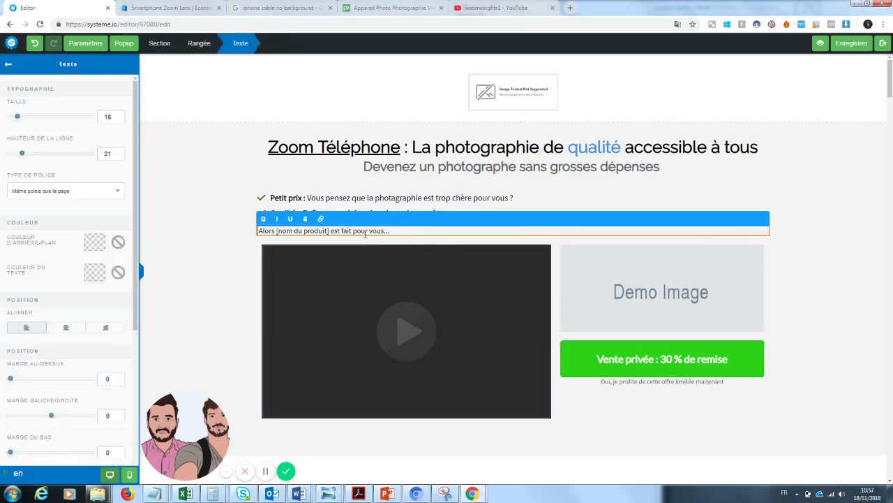
pyautogui.click(475, 192)
pyautogui.click(463, 213)
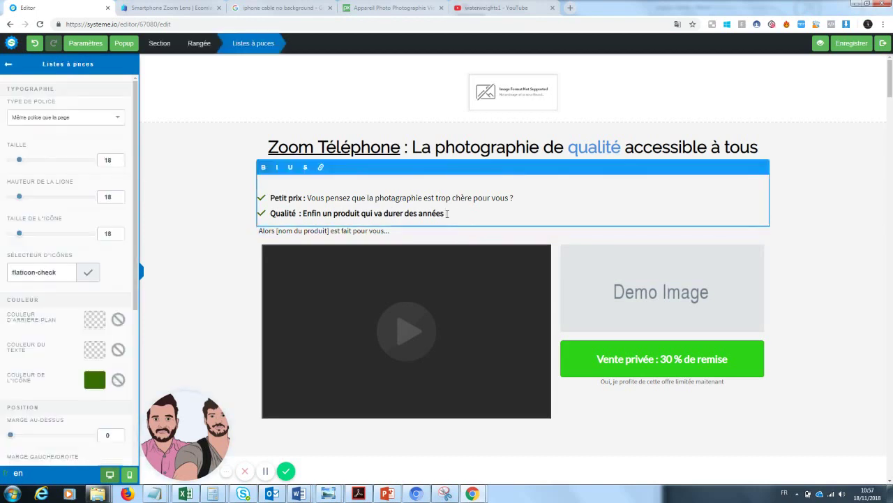
pyautogui.moveTo(448, 214); pyautogui.dragTo(303, 213)
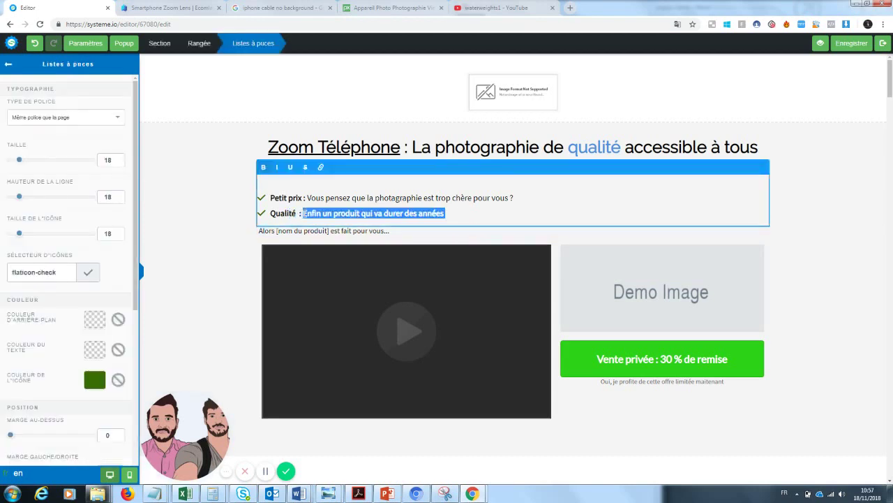
pyautogui.click(314, 235)
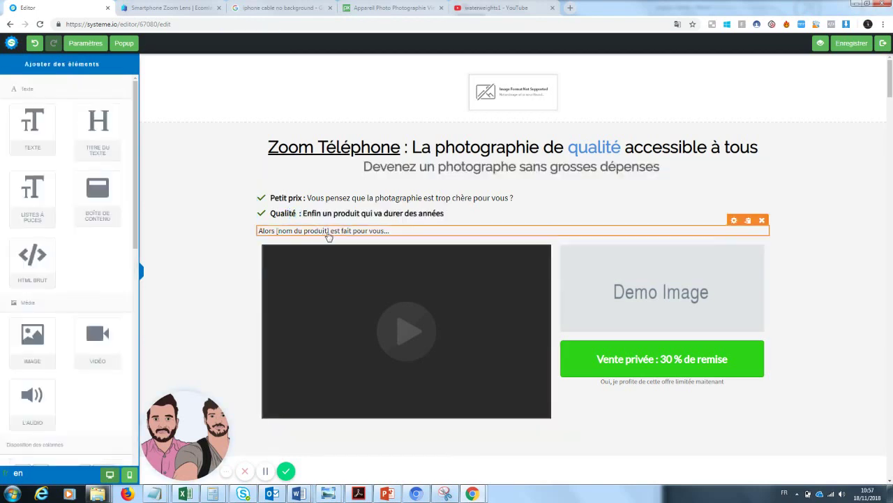
pyautogui.click(385, 232)
pyautogui.moveTo(392, 230); pyautogui.dragTo(278, 238)
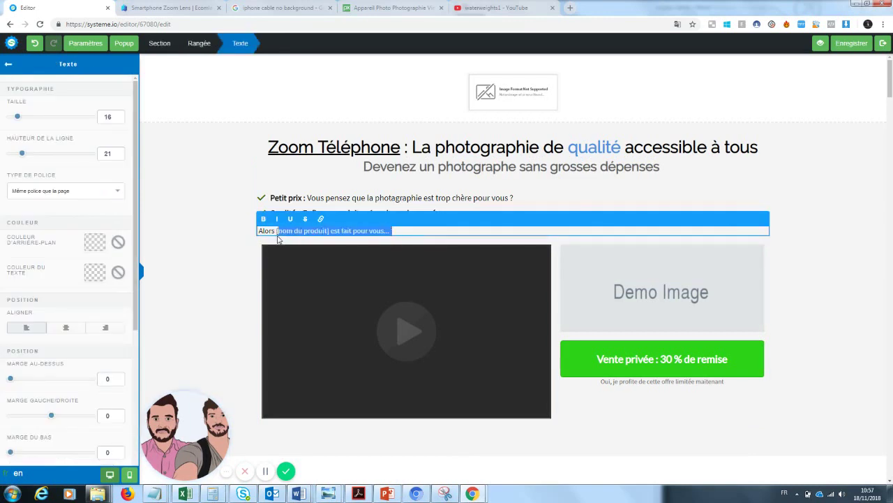
pyautogui.press('BackSpace')
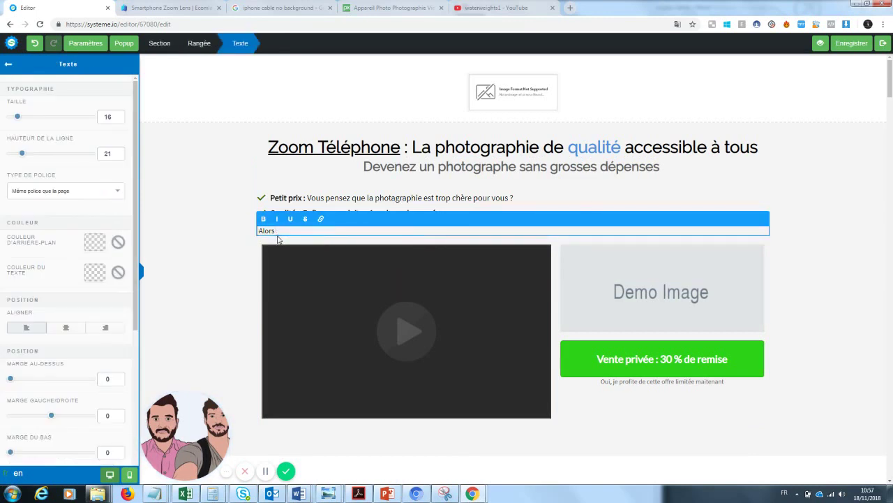
pyautogui.write('ce zoom de téléphone est fait pour vous')
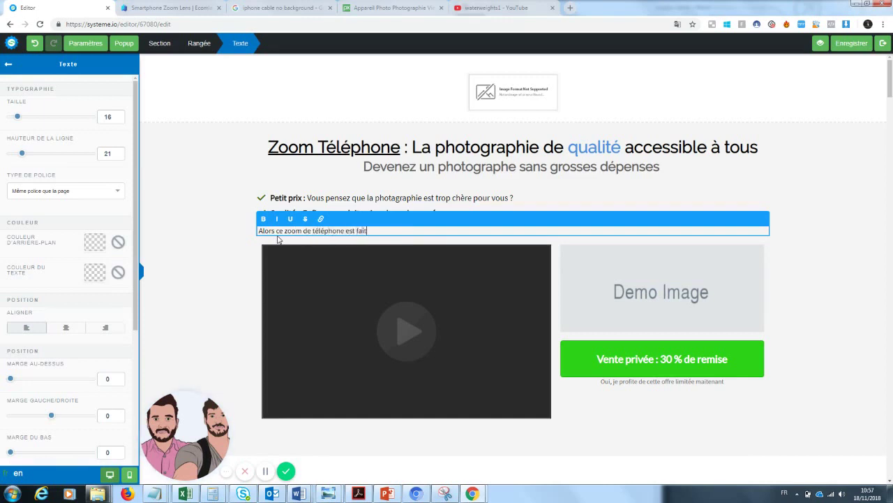
pyautogui.click(213, 292)
pyautogui.doubleClick(308, 216)
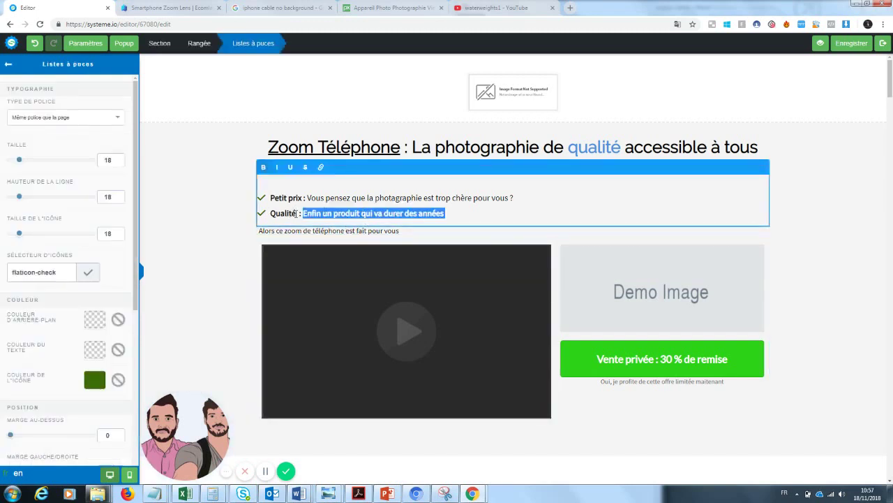
# - Rewrite the Qualité bullet as 'Vous cherchez depuis toujours un produit peu cher et fiable ?'
pyautogui.moveTo(298, 213); pyautogui.dragTo(276, 213)
pyautogui.click(383, 213)
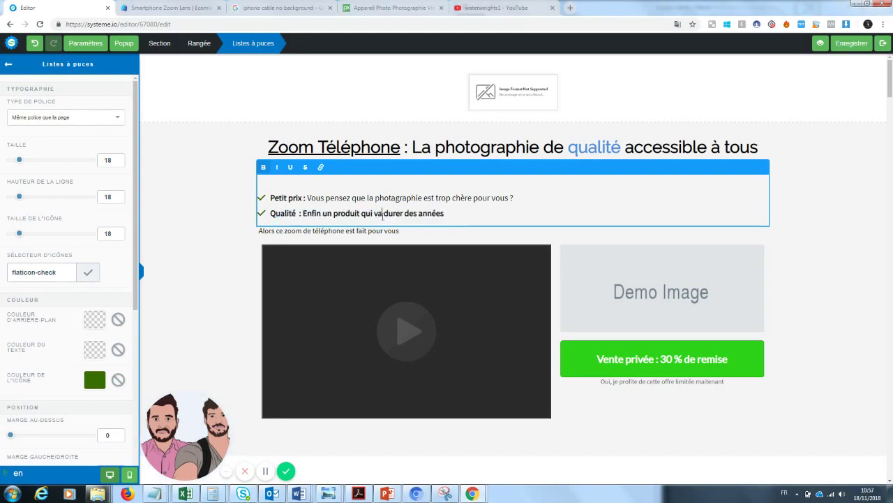
pyautogui.moveTo(447, 213); pyautogui.dragTo(306, 216)
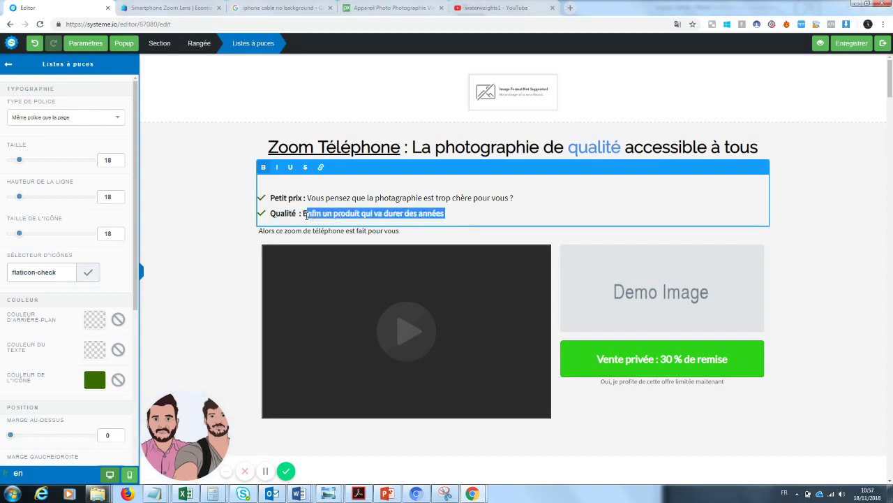
pyautogui.write('Vous cherchez')
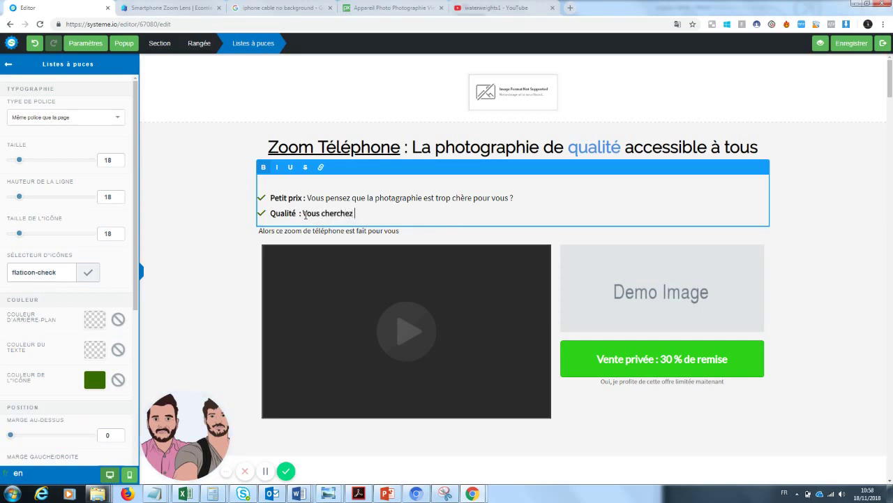
pyautogui.write(' depuis tou')
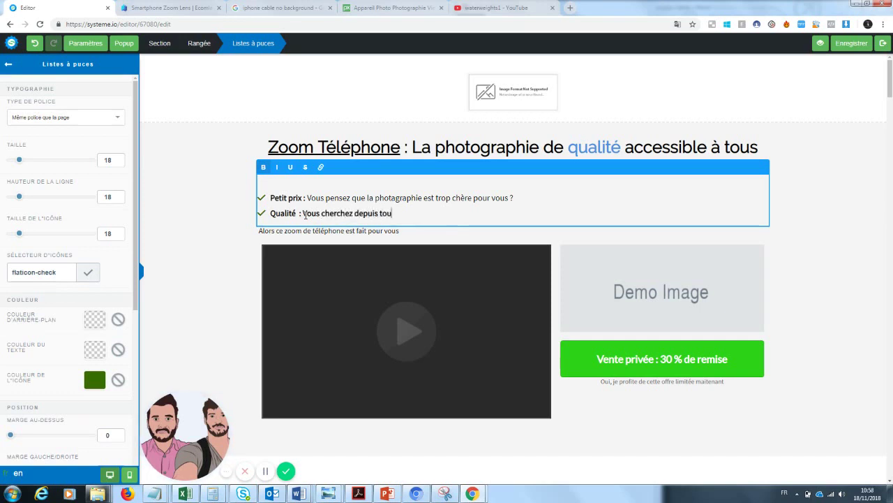
pyautogui.write('jours un produit')
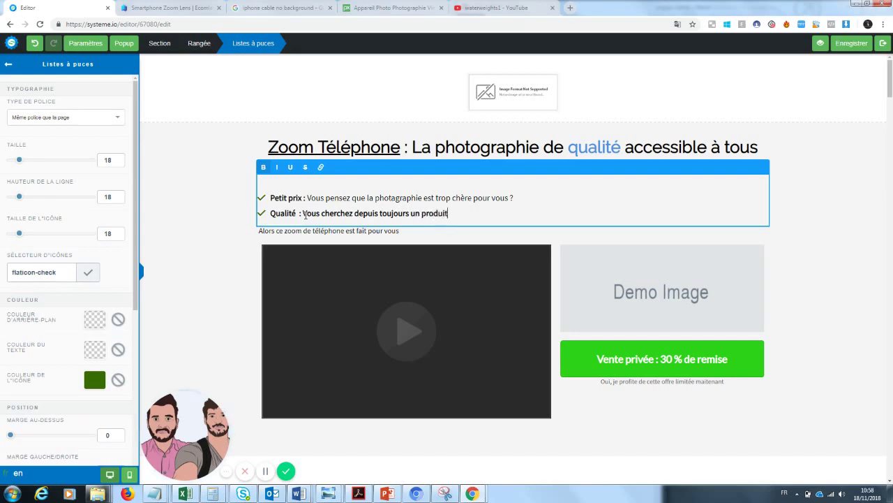
pyautogui.write(' peu cher et fiable ?')
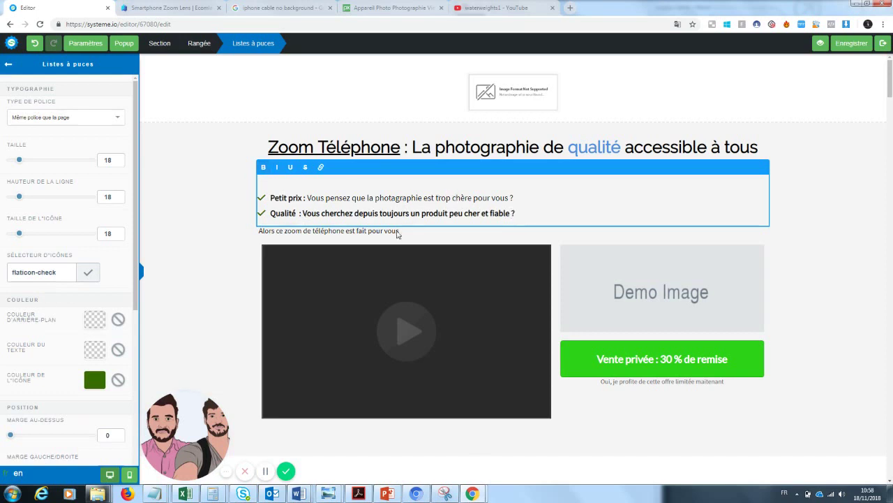
# - Rewrite the Petit prix bullet as a question ending 'pas cher pour prendre des photos ?'
pyautogui.moveTo(308, 197); pyautogui.dragTo(516, 198)
pyautogui.click(353, 197)
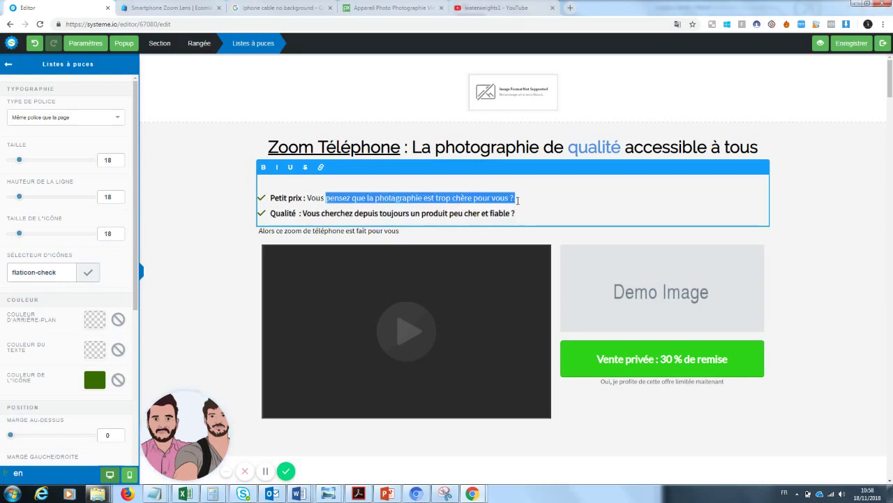
pyautogui.press('BackSpace')
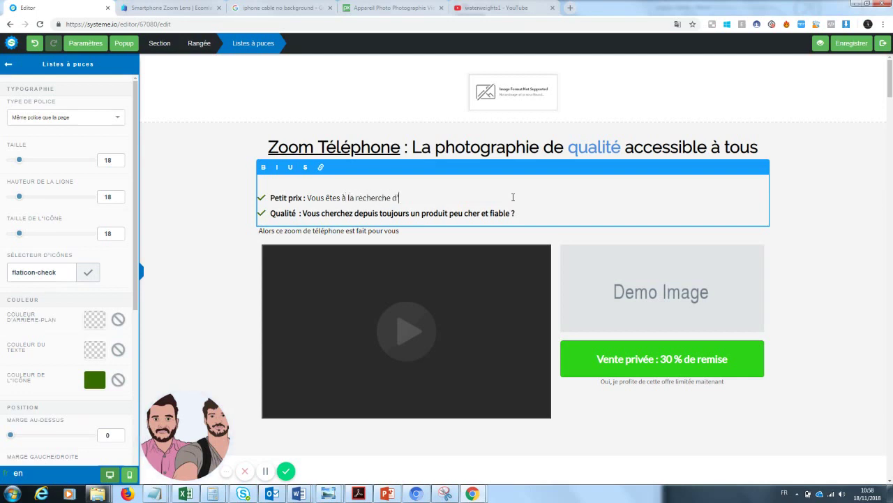
pyautogui.write("êtes à la recherche d'un produ")
pyautogui.press('BackSpace')
pyautogui.press('BackSpace')
pyautogui.press('BackSpace')
pyautogui.press('BackSpace')
pyautogui.press('BackSpace')
pyautogui.press('BackSpace')
pyautogui.press('BackSpace')
pyautogui.write('endre des photos ?')
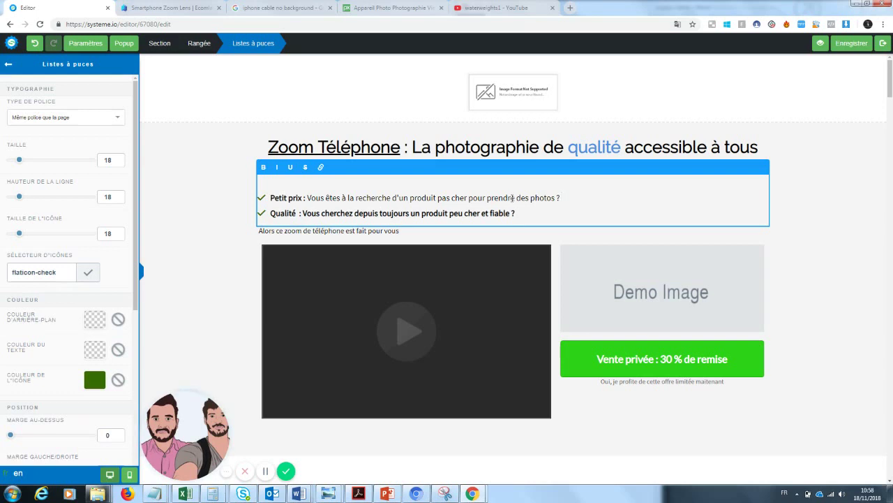
pyautogui.click(841, 208)
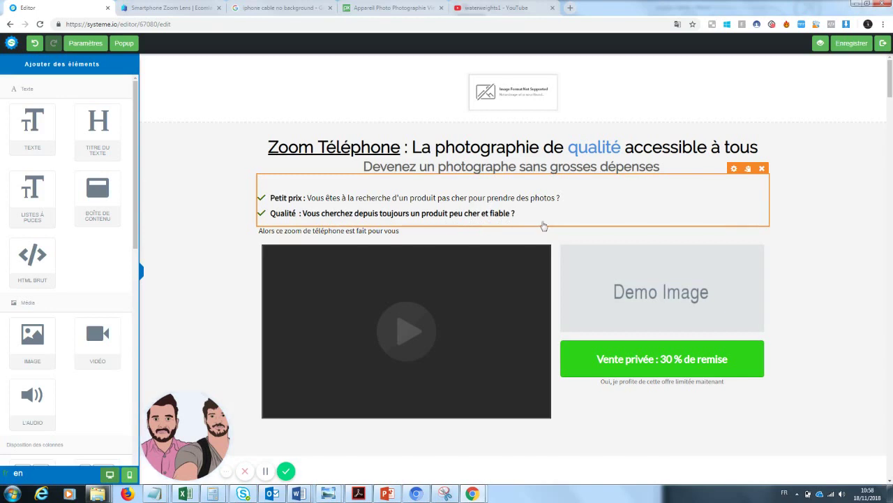
# - Bold 'est fait pour vous' in the 'Alors ce zoom de téléphone' line
pyautogui.click(309, 236)
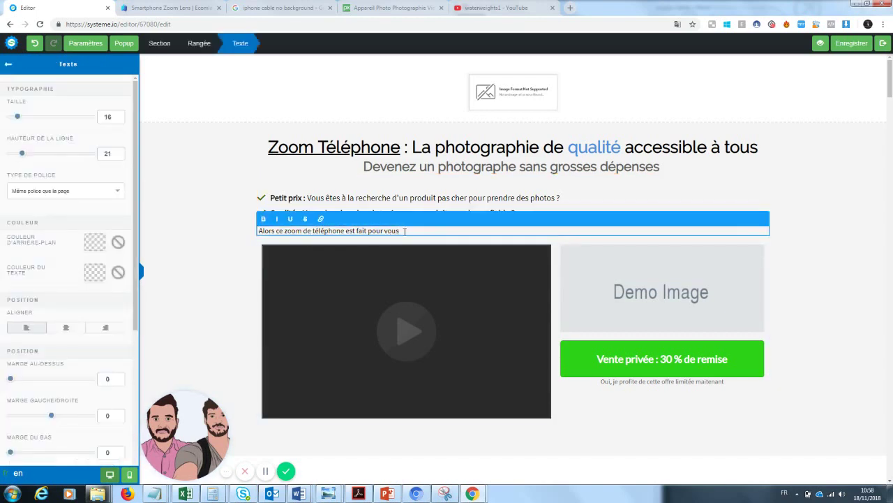
pyautogui.moveTo(409, 231); pyautogui.dragTo(347, 233)
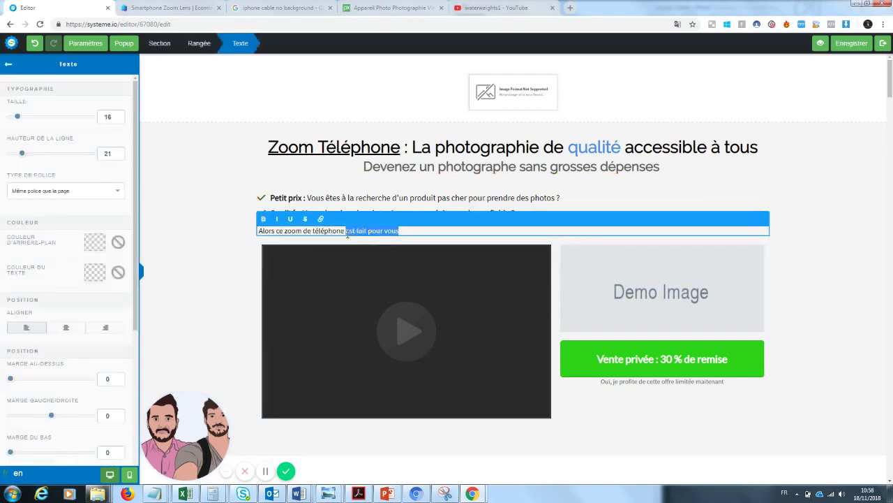
pyautogui.click(263, 218)
pyautogui.click(825, 260)
pyautogui.scroll(-1, 889, 77)
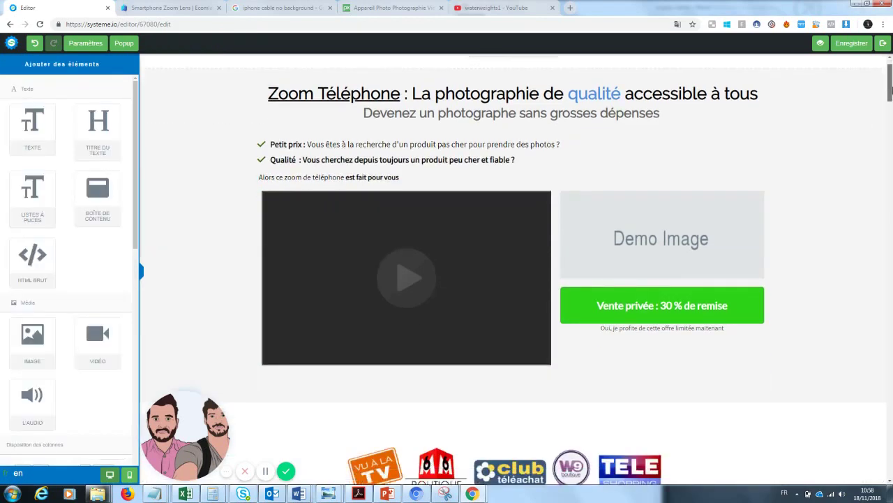
pyautogui.scroll(1, 889, 76)
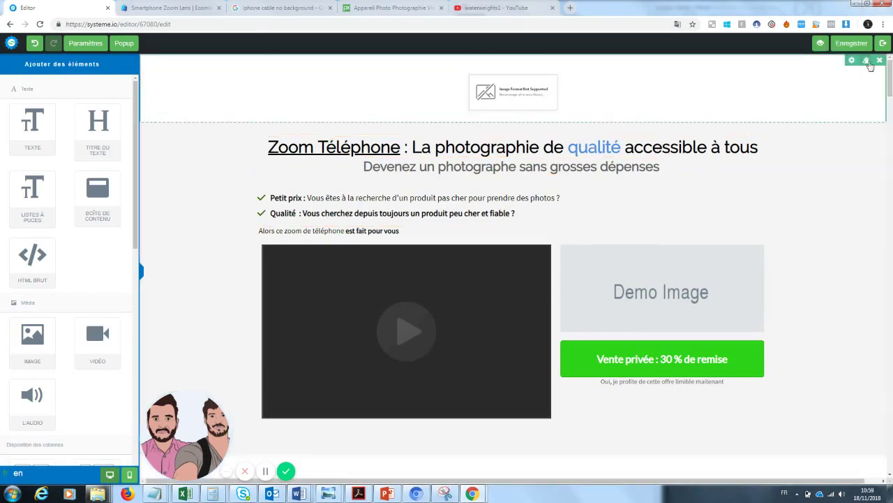
# - Delete the top image section and add an empty 1/2-1/2 column row at the page top
pyautogui.click(878, 63)
pyautogui.click(485, 76)
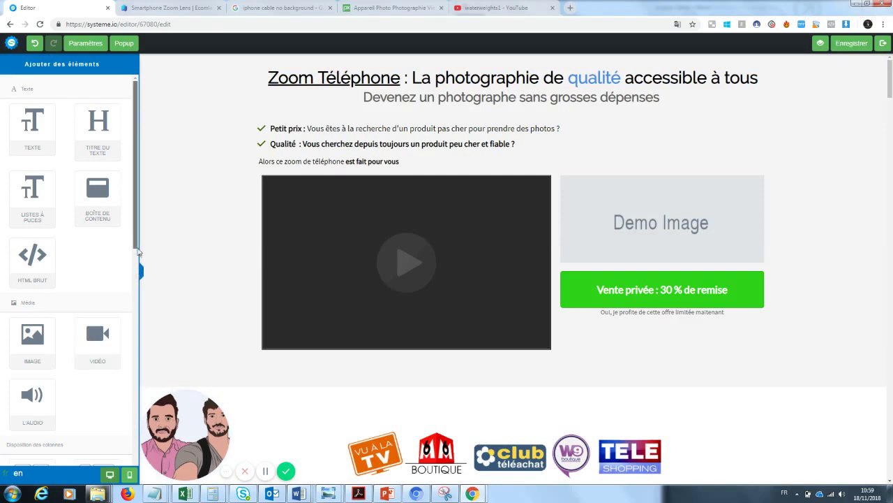
pyautogui.scroll(-3, 127, 340)
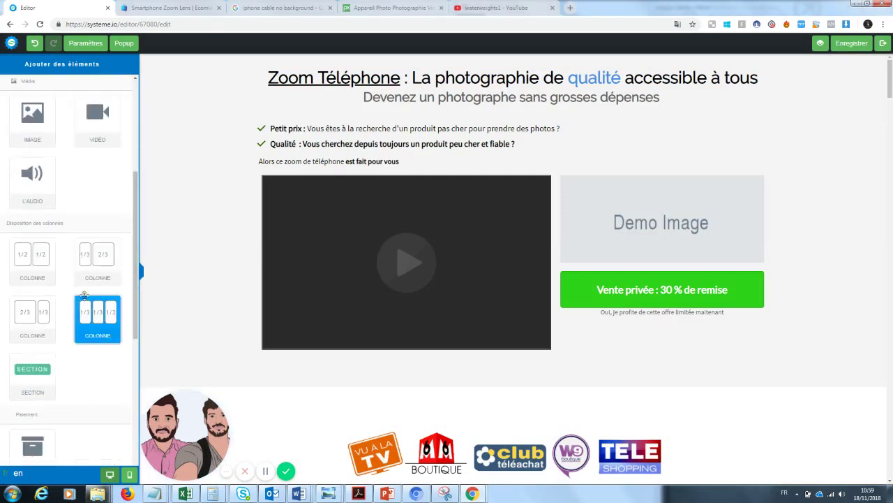
pyautogui.moveTo(45, 273); pyautogui.dragTo(299, 60)
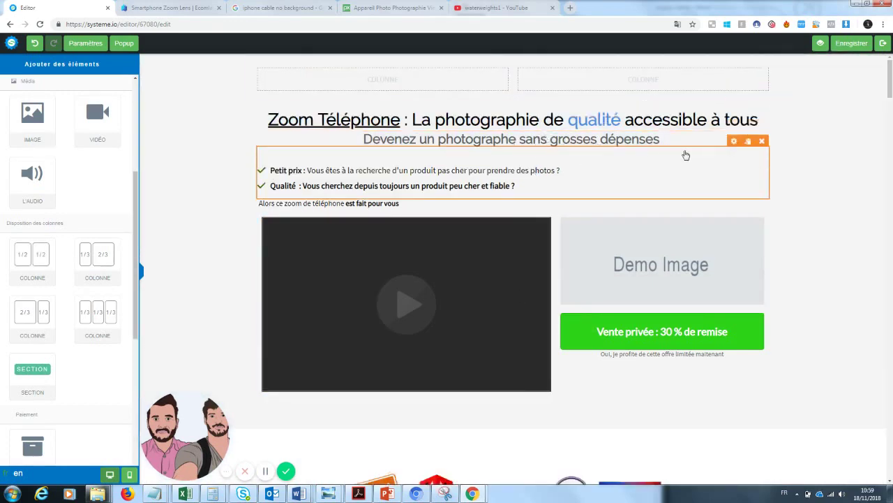
# - Raise the subheadline's Marge au-dessus to 60 to push it below the headline
pyautogui.click(562, 155)
pyautogui.click(826, 155)
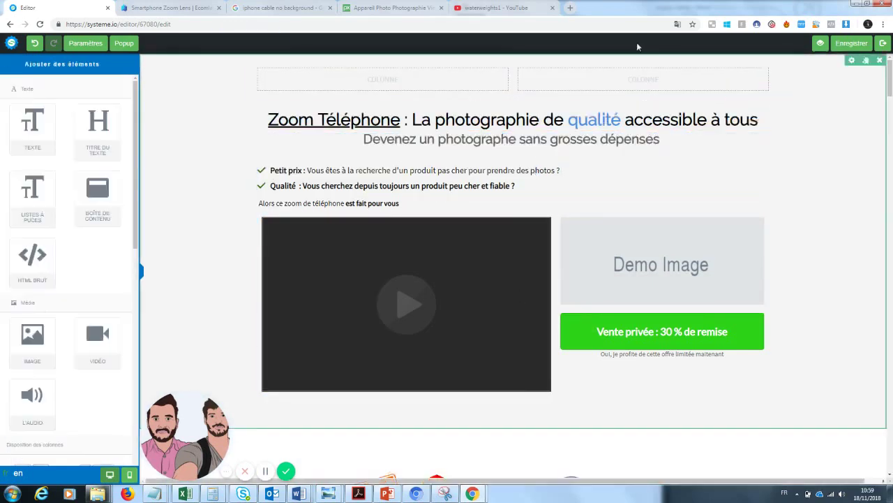
pyautogui.click(620, 143)
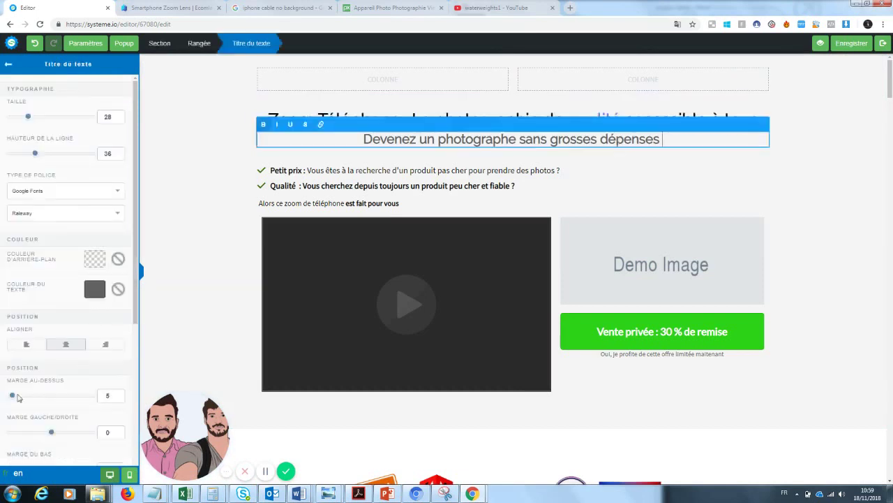
pyautogui.moveTo(12, 395); pyautogui.dragTo(35, 399)
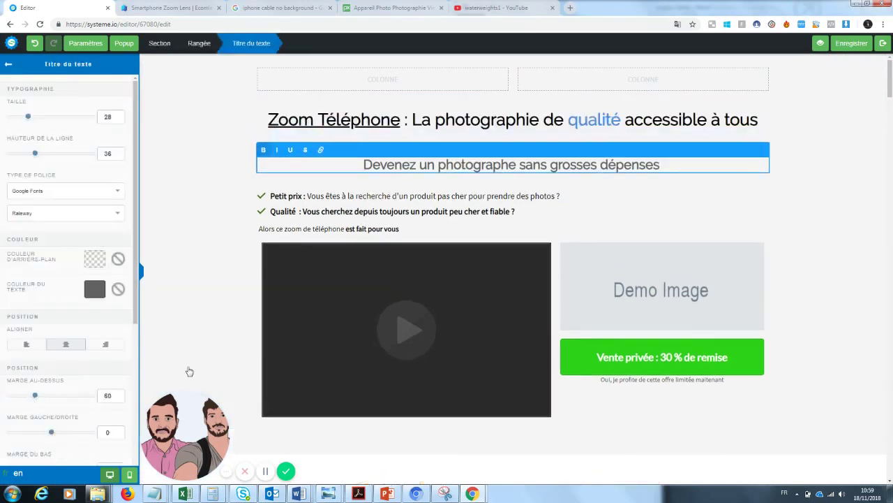
pyautogui.click(219, 323)
pyautogui.scroll(-2, 564, 163)
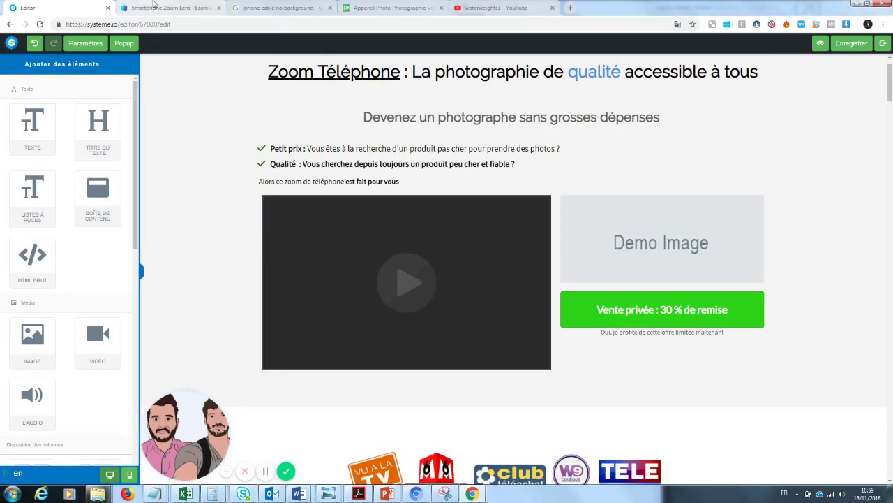
# - Scroll the Smartphone Zoom Lens product page down to its Facebook Ad figures and Ad Copy videos
pyautogui.click(167, 8)
pyautogui.scroll(-2, 884, 73)
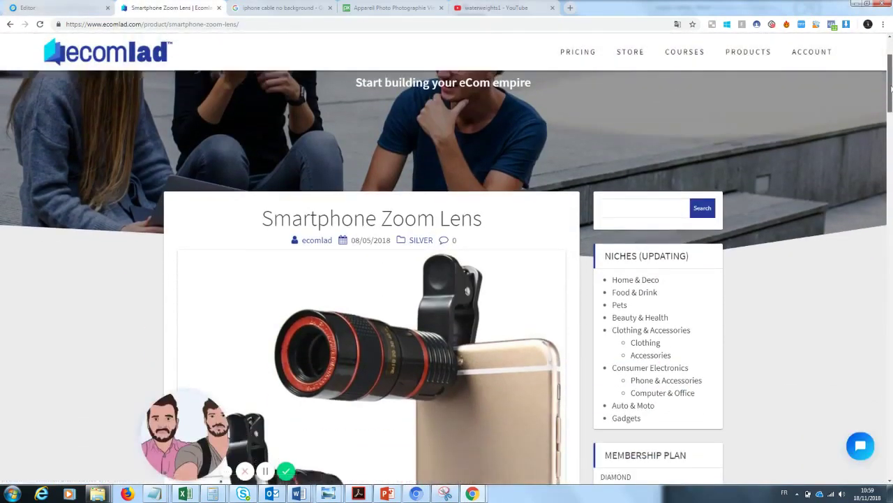
pyautogui.moveTo(93, 412); pyautogui.dragTo(56, 420)
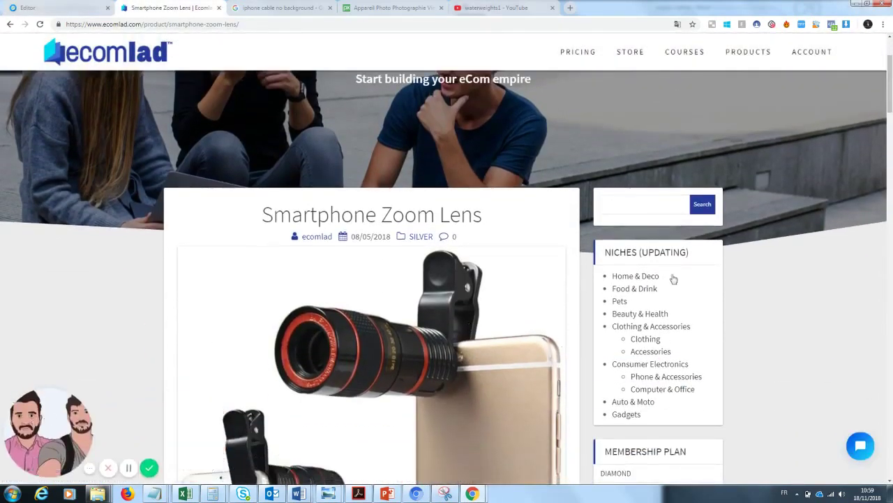
pyautogui.scroll(-2, 849, 219)
pyautogui.moveTo(889, 94); pyautogui.dragTo(891, 229)
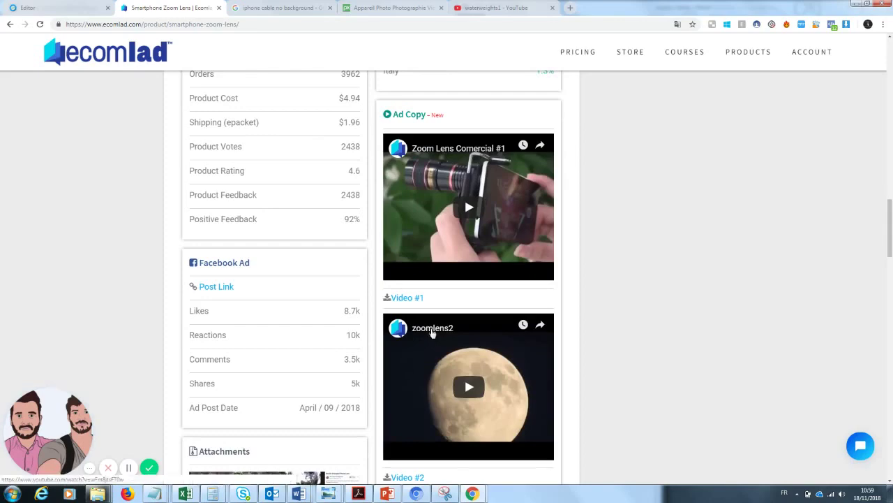
# - Open the zoomlens2 ad video, copy its web address, and return to the sales page editor
pyautogui.click(431, 331)
pyautogui.hotkey('ctrl', 'l')
pyautogui.hotkey('ctrl', 'c')
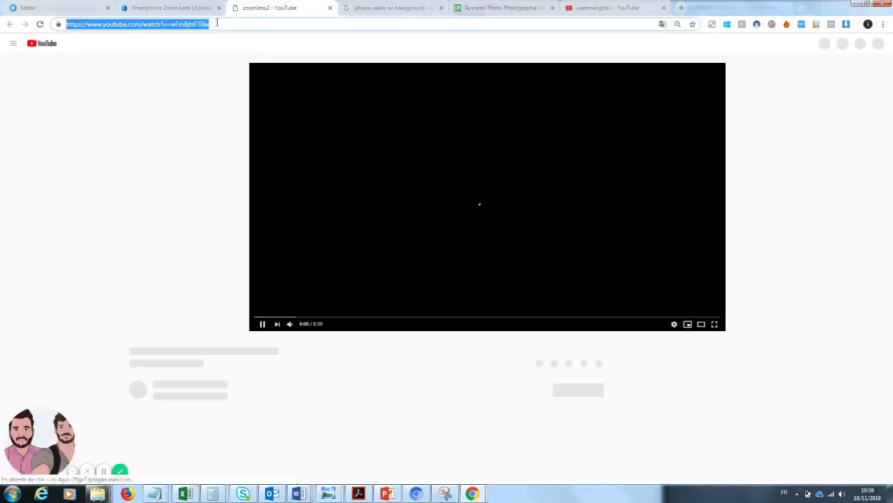
pyautogui.hotkey('ctrl', 'w')
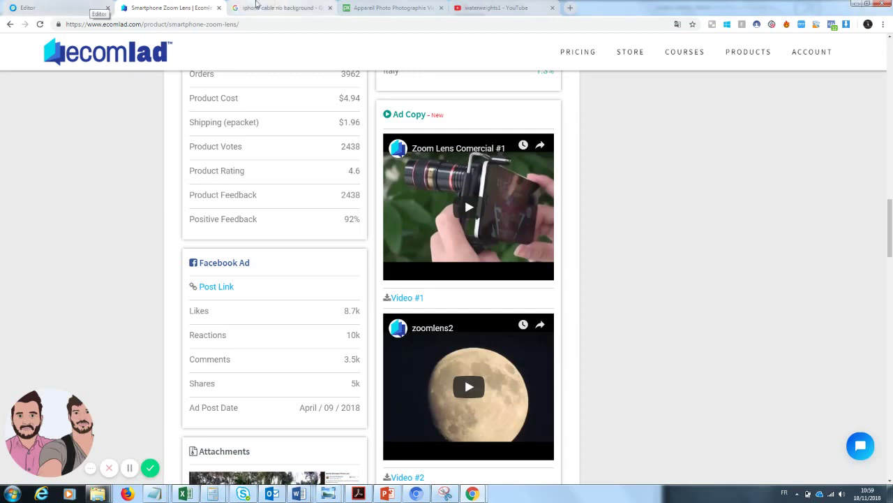
pyautogui.click(97, 7)
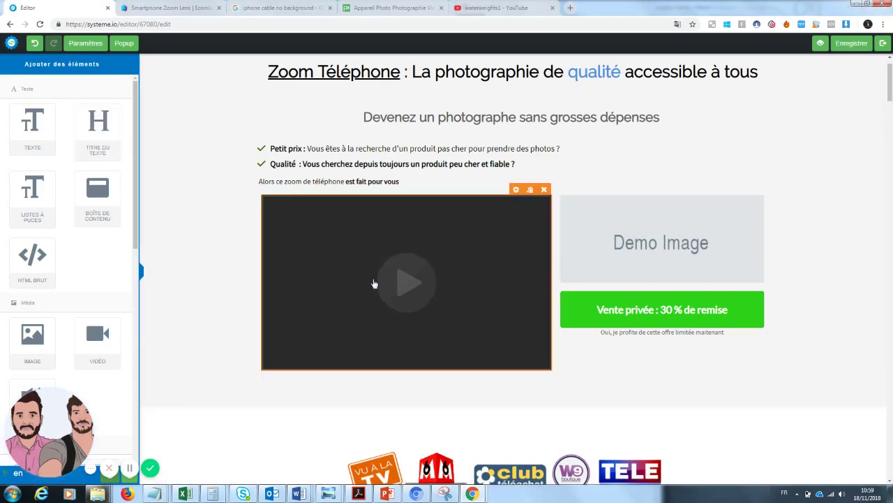
# - Paste the new YouTube link into the video block's URL field and save the page
pyautogui.click(516, 189)
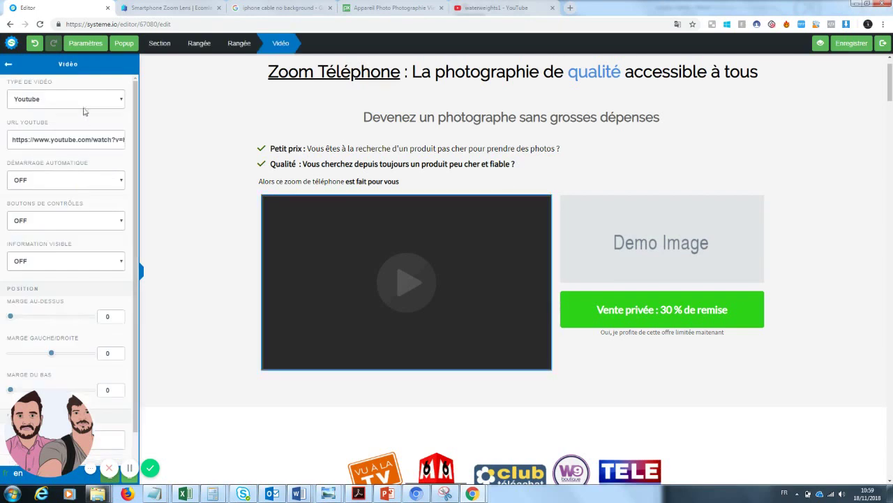
pyautogui.tripleClick(82, 134)
pyautogui.hotkey('ctrl', 'v')
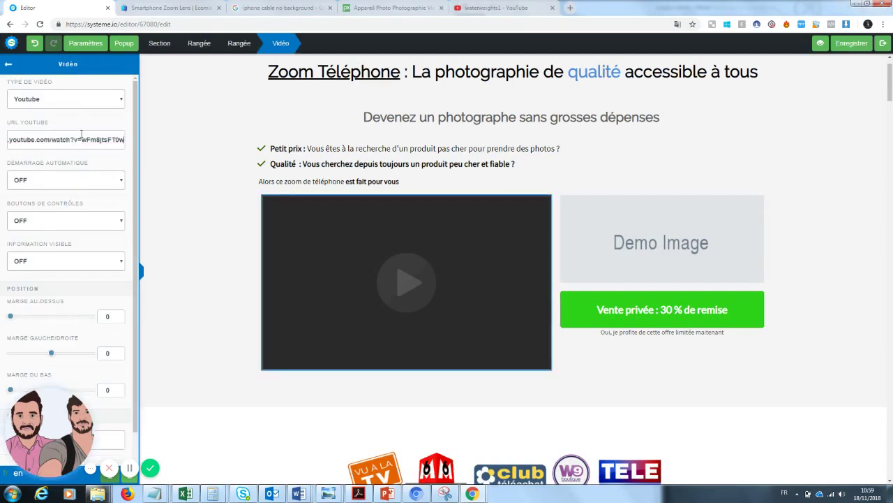
pyautogui.click(854, 49)
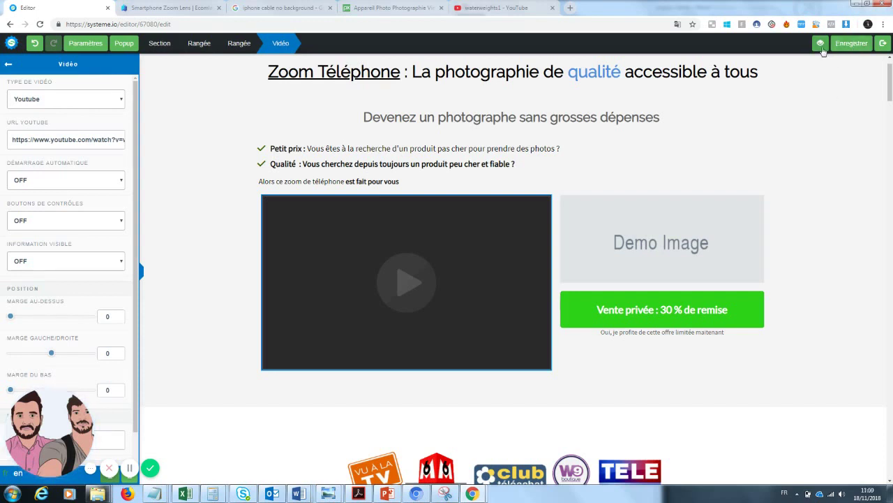
# - Allow the site's blocked pop-ups so the page preview can open
pyautogui.click(822, 45)
pyautogui.click(630, 24)
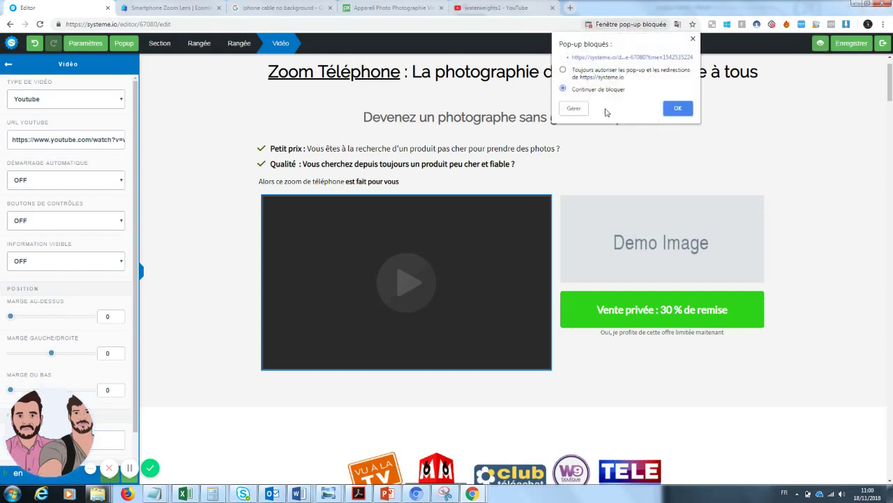
pyautogui.click(562, 70)
pyautogui.click(677, 108)
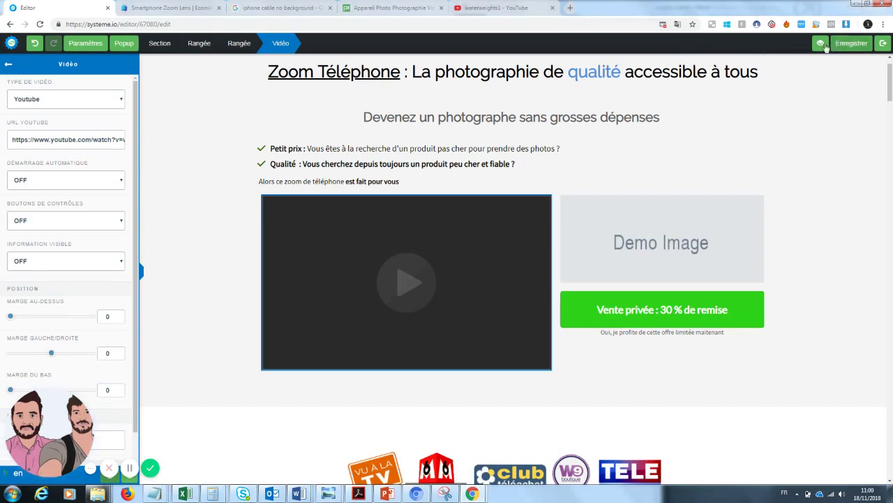
pyautogui.click(852, 42)
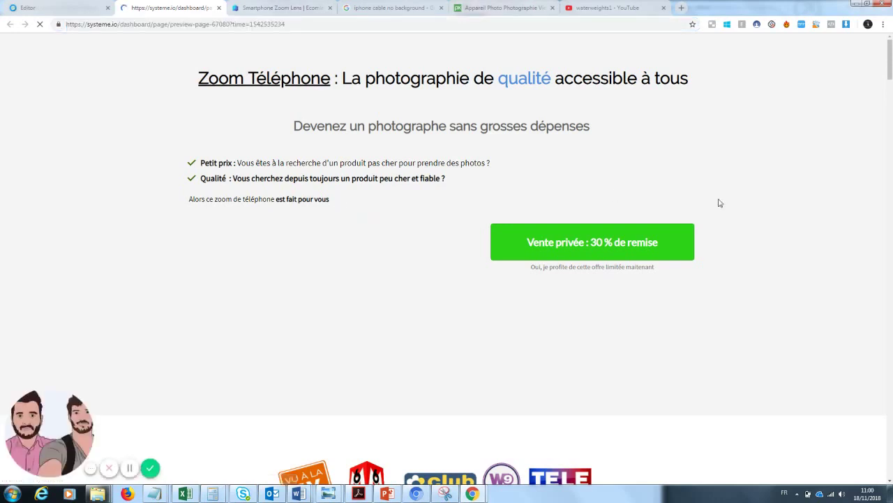
# - Close the exit popup on the preview, check the zoomlens2 video, and return to the editor
pyautogui.moveTo(891, 71); pyautogui.dragTo(890, 66)
pyautogui.click(573, 152)
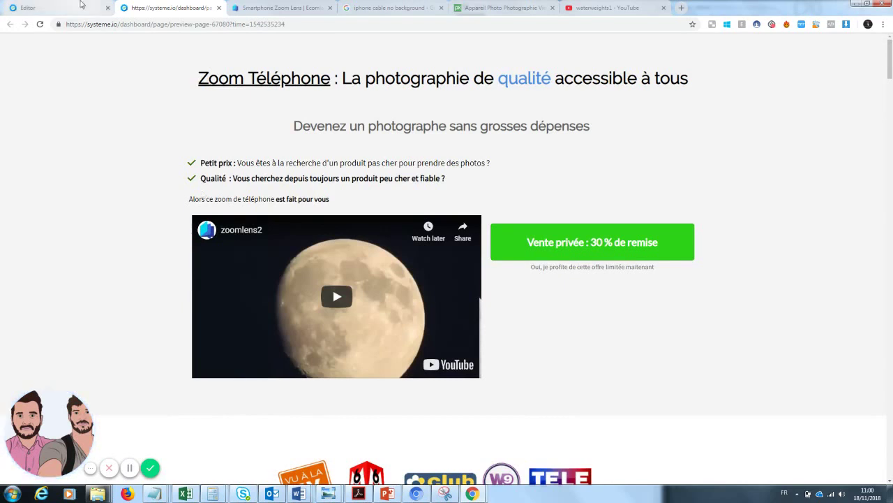
pyautogui.hotkey('ctrl', 'shift', 'Tab')
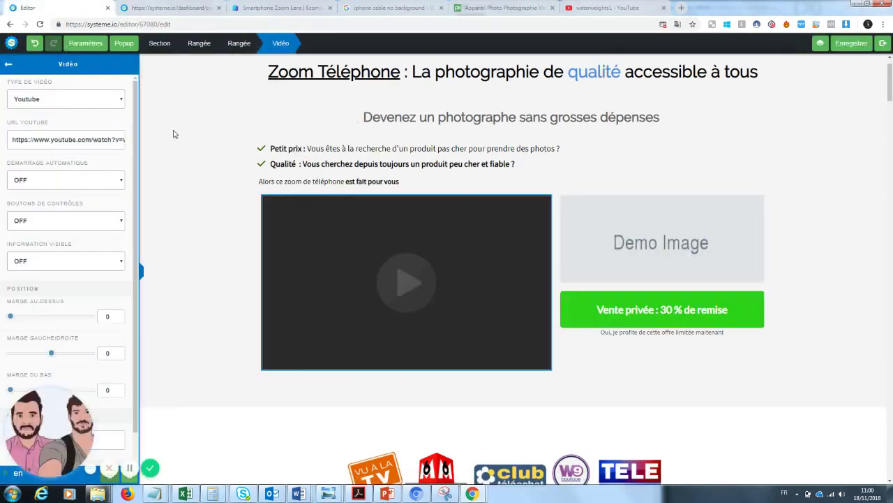
# - Place a text block below the video reading 'VU sur YOUTUBE !!'
pyautogui.click(10, 67)
pyautogui.moveTo(32, 122); pyautogui.dragTo(401, 385)
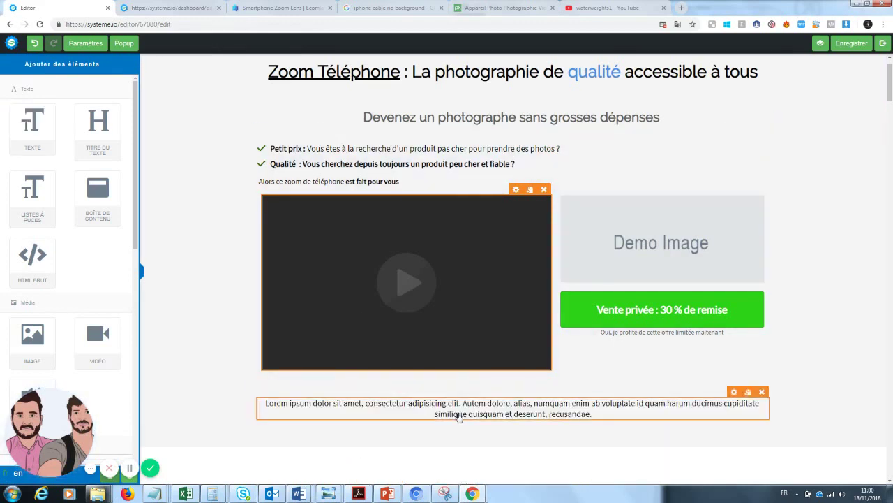
pyautogui.click(459, 417)
pyautogui.moveTo(607, 414); pyautogui.dragTo(261, 402)
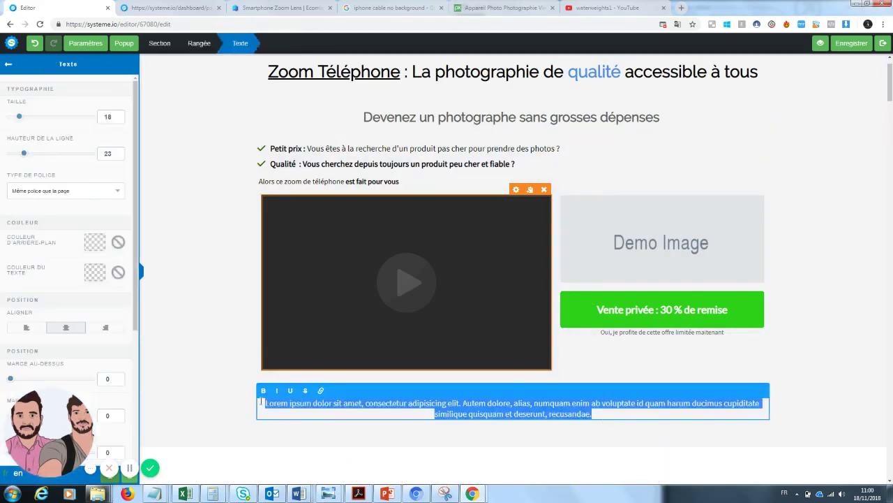
pyautogui.write('VU sur')
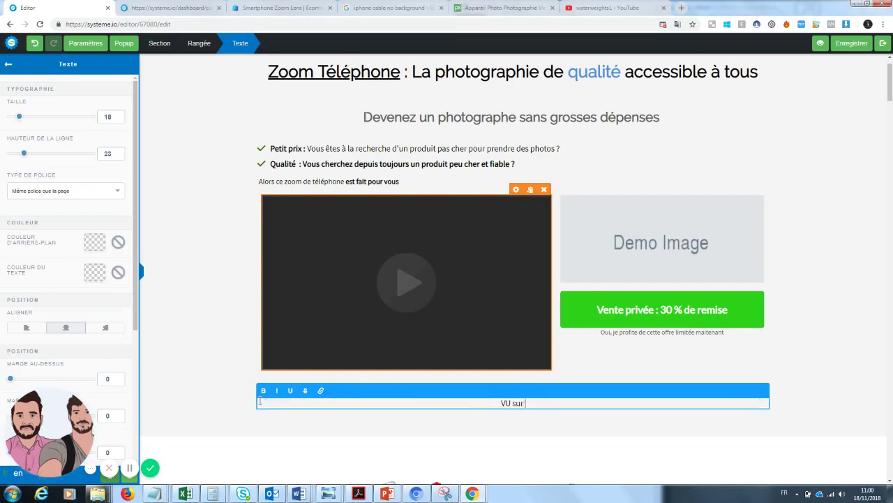
pyautogui.write(' YOUTUBE !!')
pyautogui.click(891, 79)
# - Select the new text's row and look through the page-wide settings
pyautogui.scroll(-2, 891, 80)
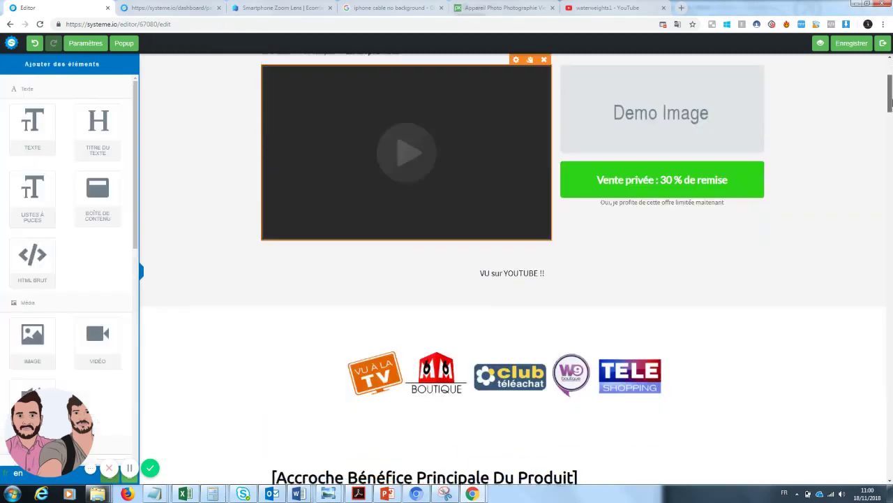
pyautogui.click(537, 264)
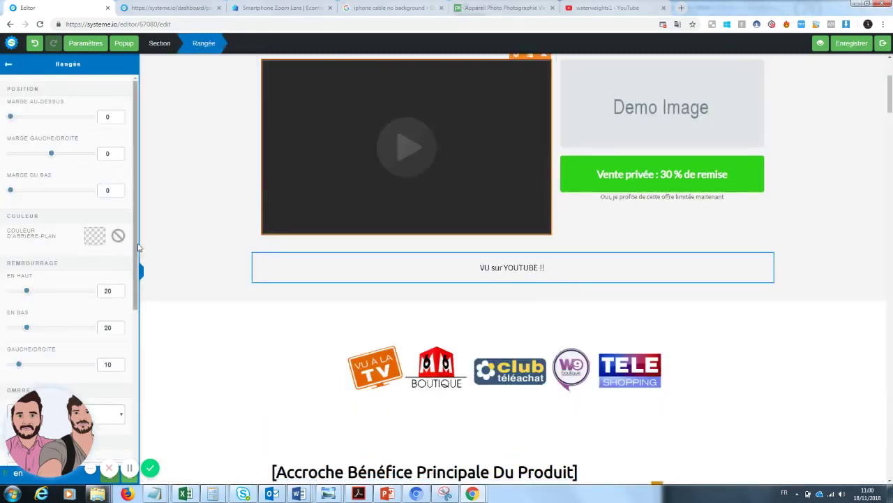
pyautogui.scroll(-5, 114, 264)
pyautogui.moveTo(35, 421); pyautogui.dragTo(218, 424)
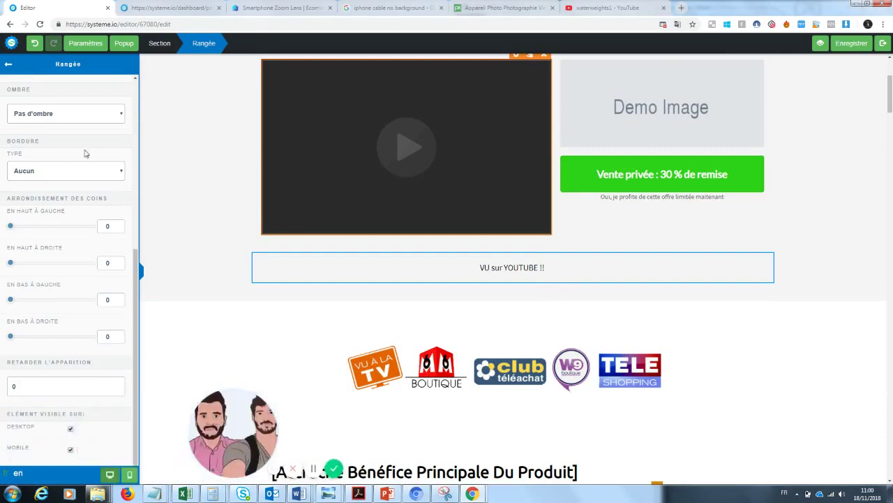
pyautogui.click(85, 43)
pyautogui.scroll(-4, 133, 279)
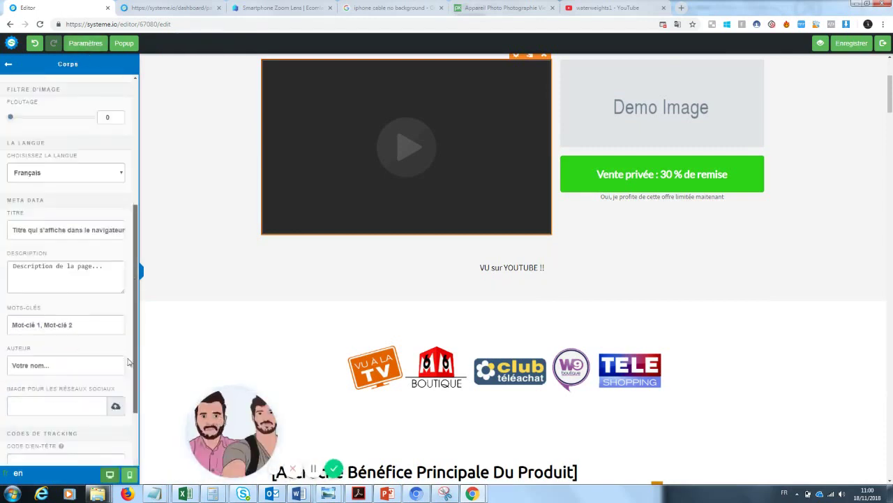
pyautogui.scroll(3, 124, 149)
pyautogui.click(96, 45)
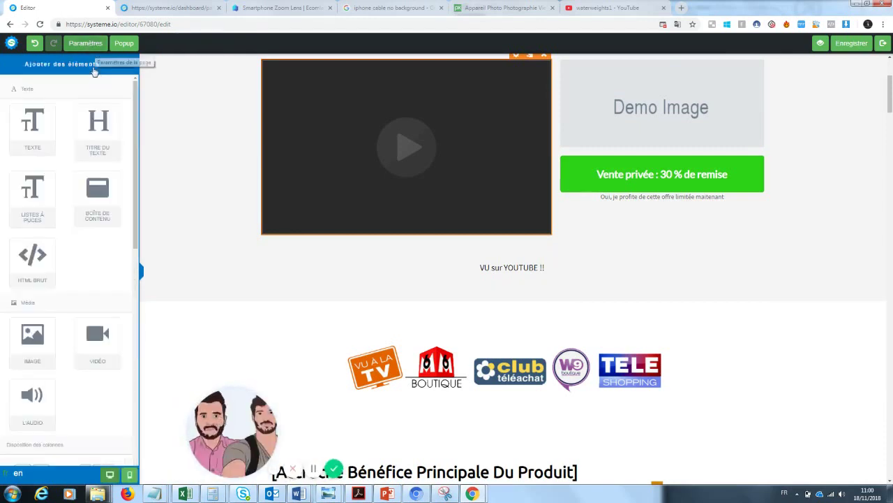
# - Add a 1/3-2/3 column row under the video with 'VU sur Youtube !!' in the left column
pyautogui.scroll(-3, 136, 266)
pyautogui.moveTo(90, 297); pyautogui.dragTo(474, 243)
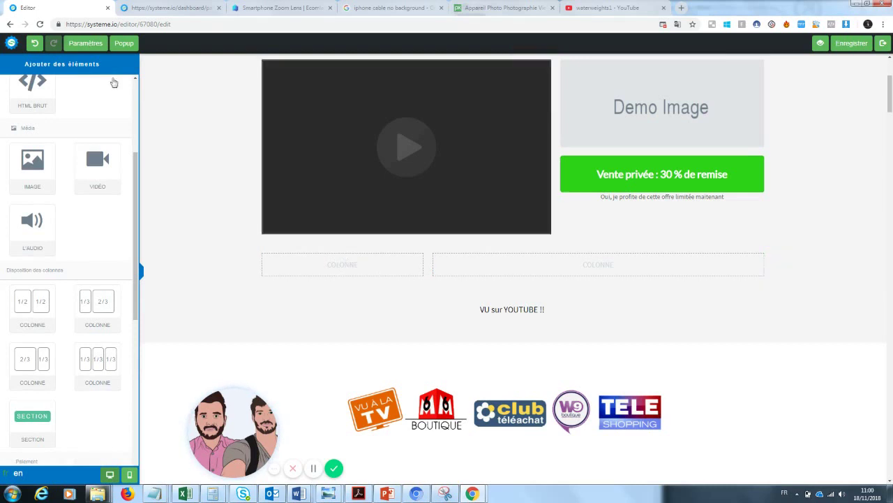
pyautogui.moveTo(135, 248); pyautogui.dragTo(137, 148)
pyautogui.moveTo(32, 126); pyautogui.dragTo(358, 267)
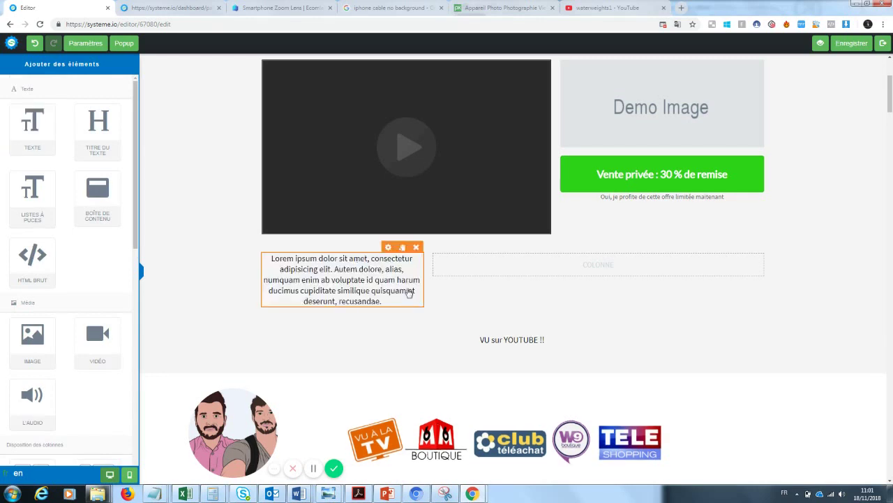
pyautogui.tripleClick(409, 293)
pyautogui.press('BackSpace')
pyautogui.write('VU su')
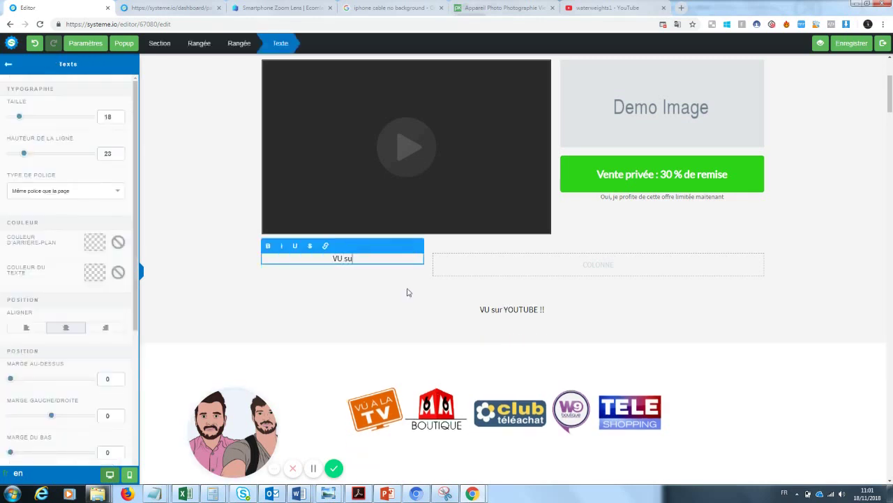
pyautogui.write('r Youtube !!')
pyautogui.click(425, 319)
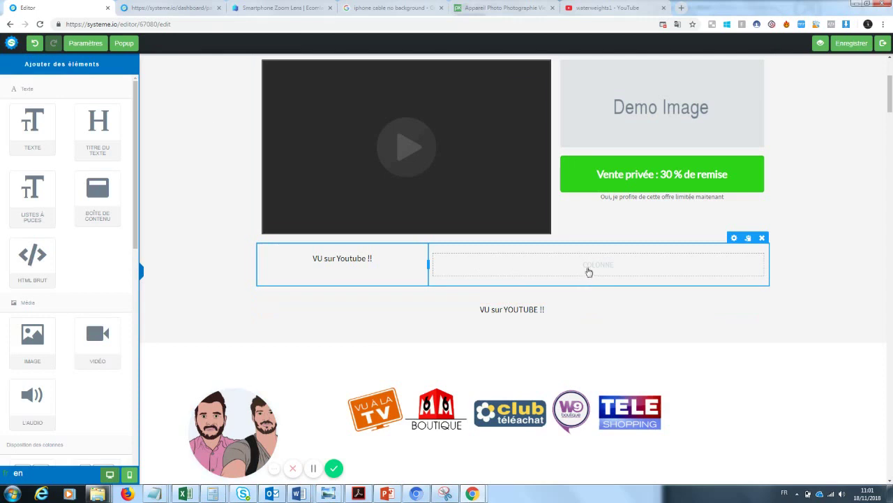
# - Fill the right column with the text 'Des milliers de clients déjàn satisfaits !'
pyautogui.moveTo(32, 125); pyautogui.dragTo(588, 257)
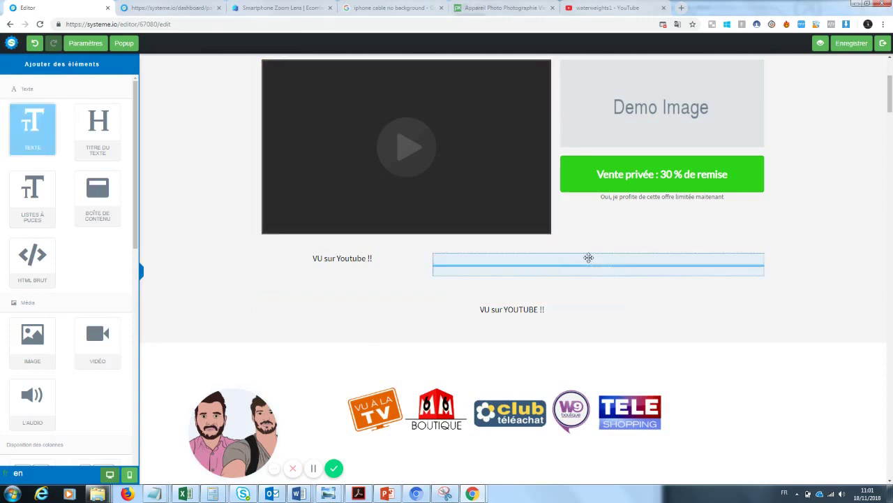
pyautogui.tripleClick(569, 271)
pyautogui.press('BackSpace')
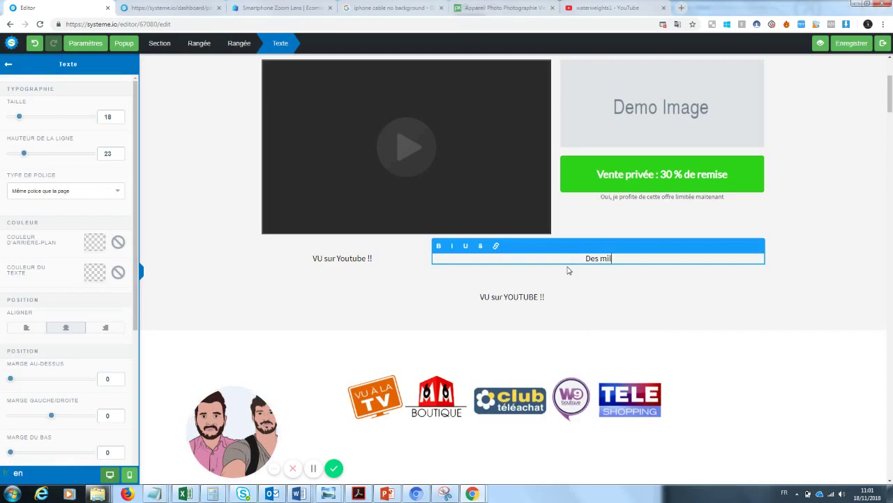
pyautogui.write('Des milliers de clients déjàn satisfaits !')
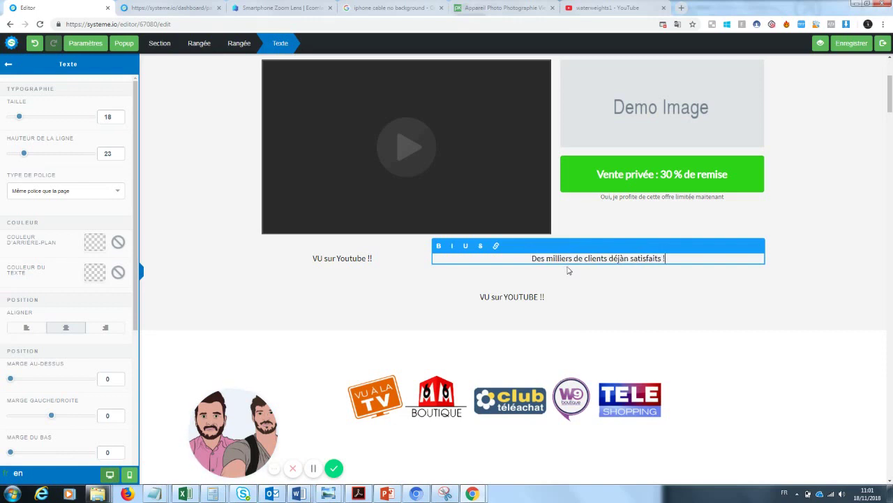
pyautogui.click(520, 315)
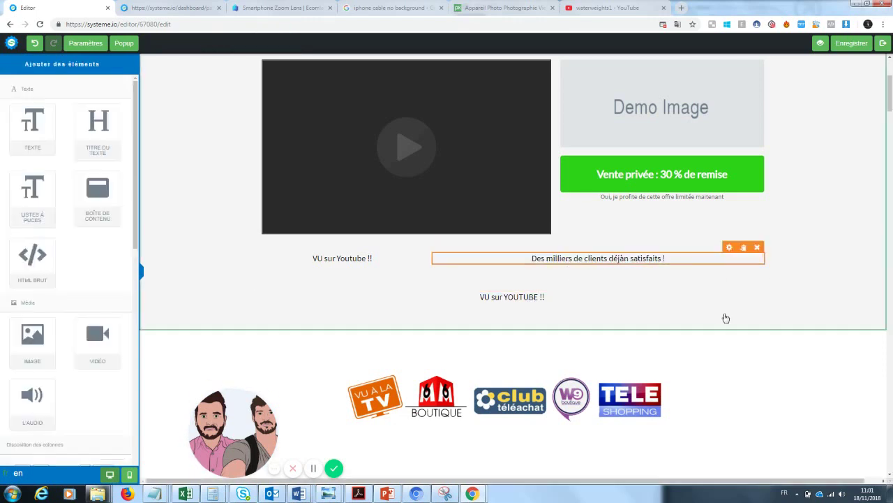
# - Delete the old standalone 'VU sur YOUTUBE !!' line and make 'VU sur Youtube !!' size 32 red
pyautogui.click(767, 277)
pyautogui.click(488, 78)
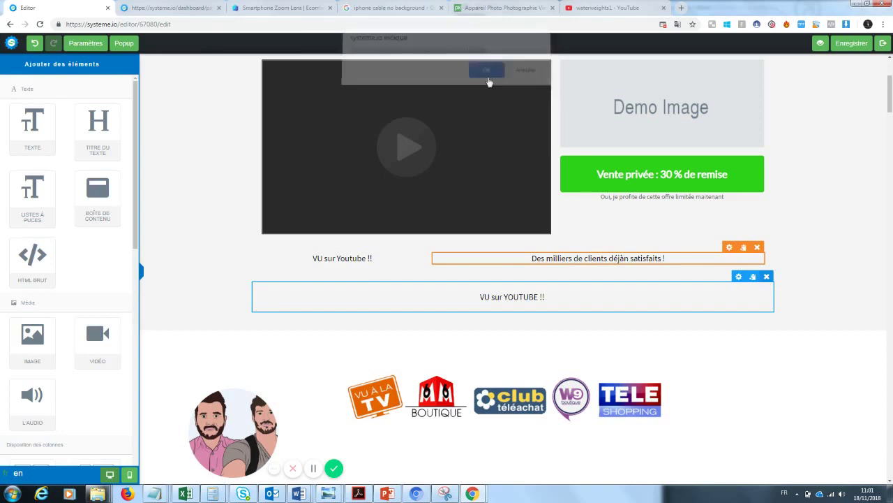
pyautogui.moveTo(378, 260); pyautogui.dragTo(301, 260)
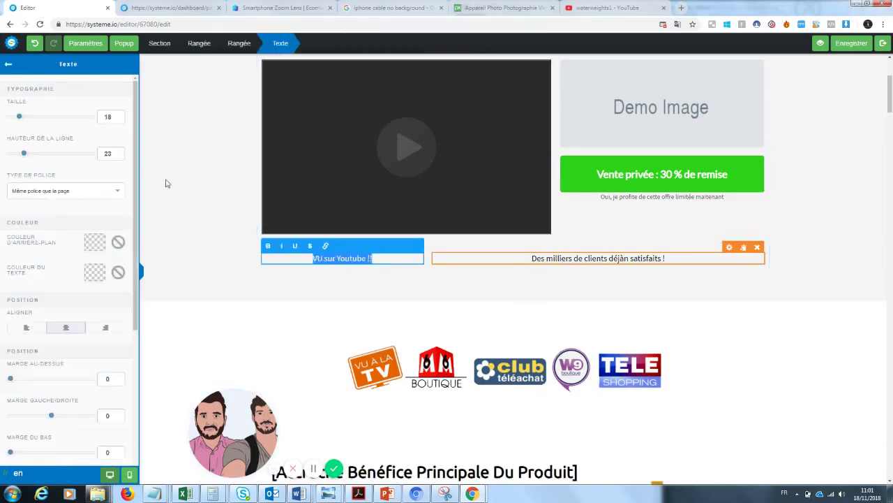
pyautogui.moveTo(30, 120); pyautogui.dragTo(34, 121)
pyautogui.click(97, 276)
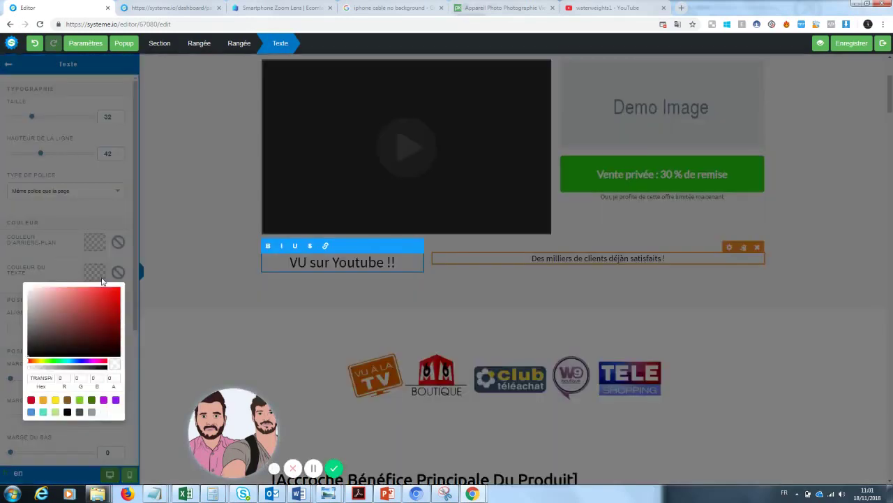
pyautogui.click(115, 298)
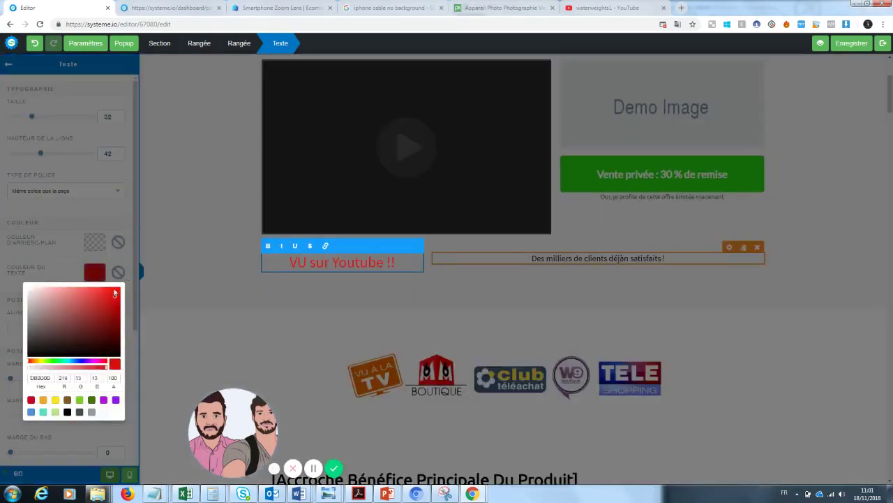
pyautogui.click(156, 263)
# - Recolour 'VU sur' dark grey so only 'Youtube !!' stays red
pyautogui.moveTo(332, 263); pyautogui.dragTo(301, 263)
pyautogui.doubleClick(367, 262)
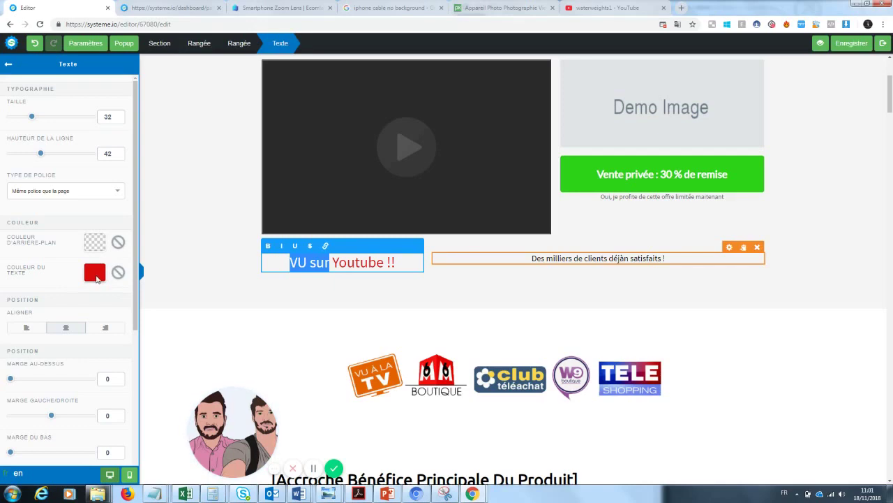
pyautogui.click(96, 278)
pyautogui.click(35, 339)
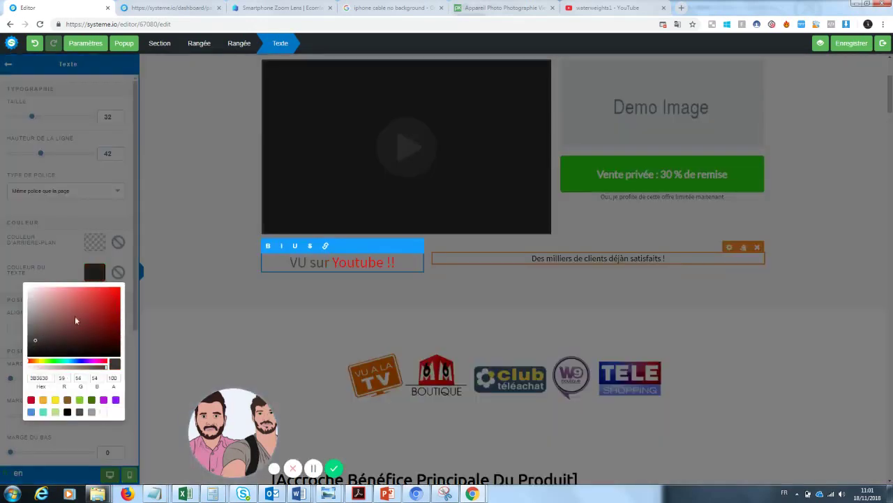
pyautogui.click(296, 295)
pyautogui.click(510, 286)
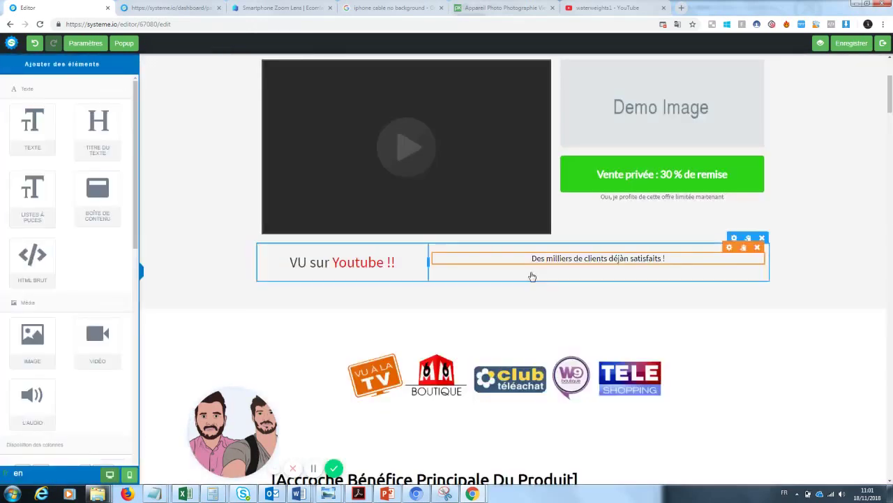
pyautogui.click(546, 252)
pyautogui.click(723, 325)
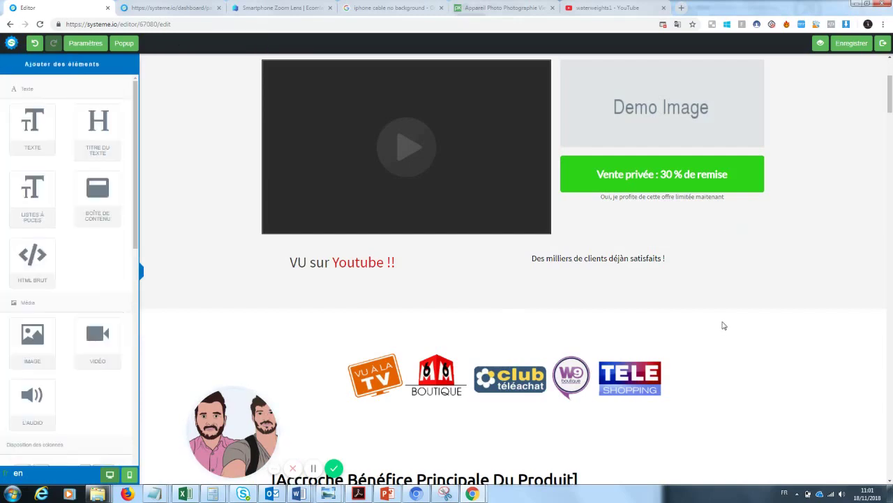
pyautogui.scroll(3, 884, 98)
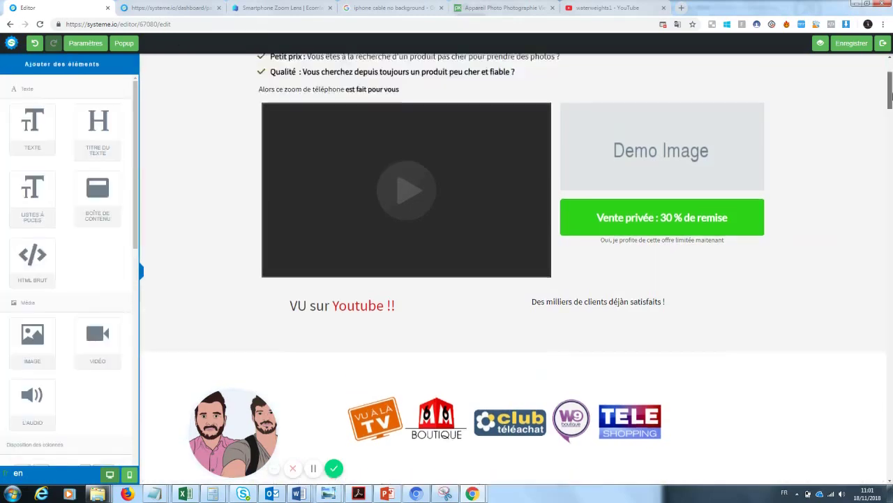
pyautogui.scroll(-1, 890, 84)
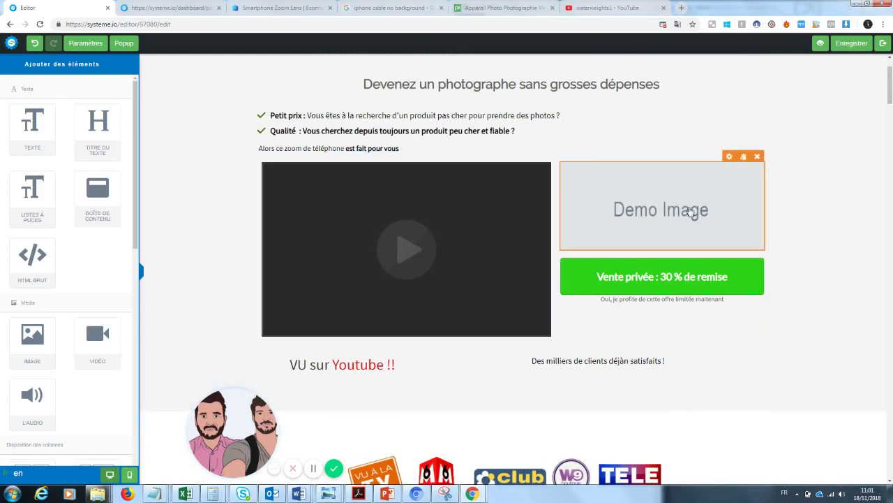
# - Swap the Demo Image placeholder beside the video for the zoom lens photo from Vos images
pyautogui.click(626, 229)
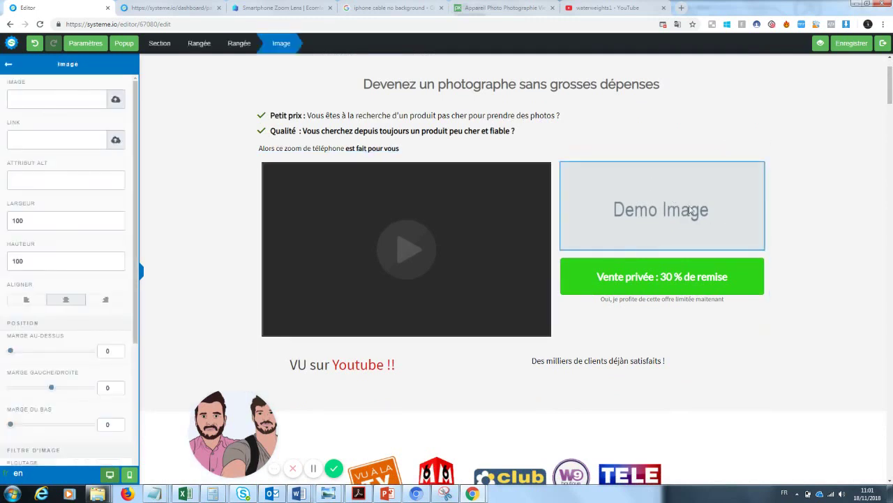
pyautogui.click(116, 99)
pyautogui.click(444, 204)
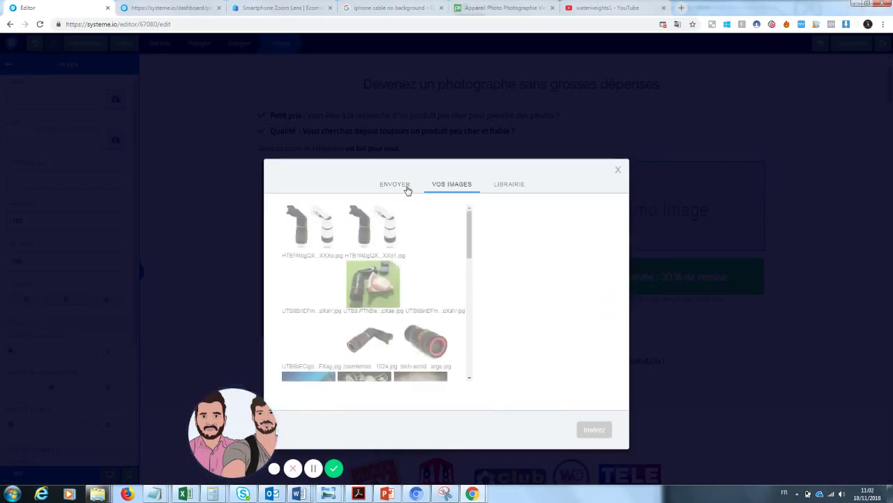
pyautogui.moveTo(239, 426); pyautogui.dragTo(87, 426)
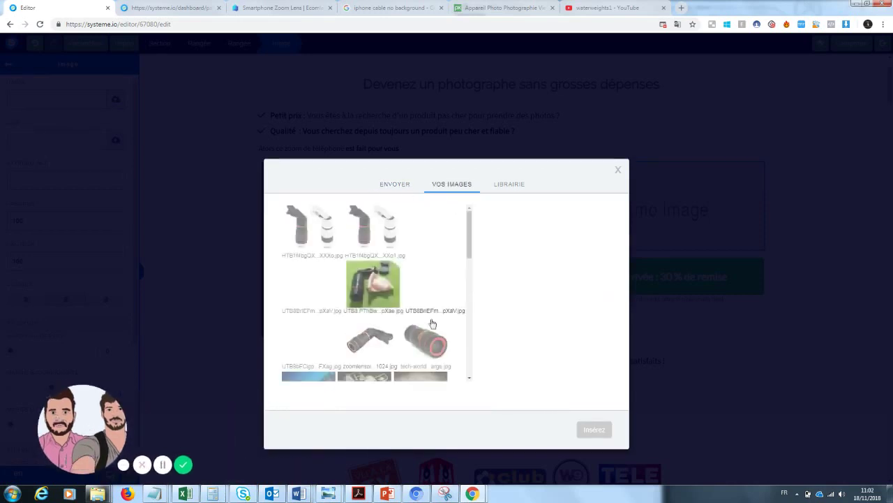
pyautogui.moveTo(473, 239); pyautogui.dragTo(471, 256)
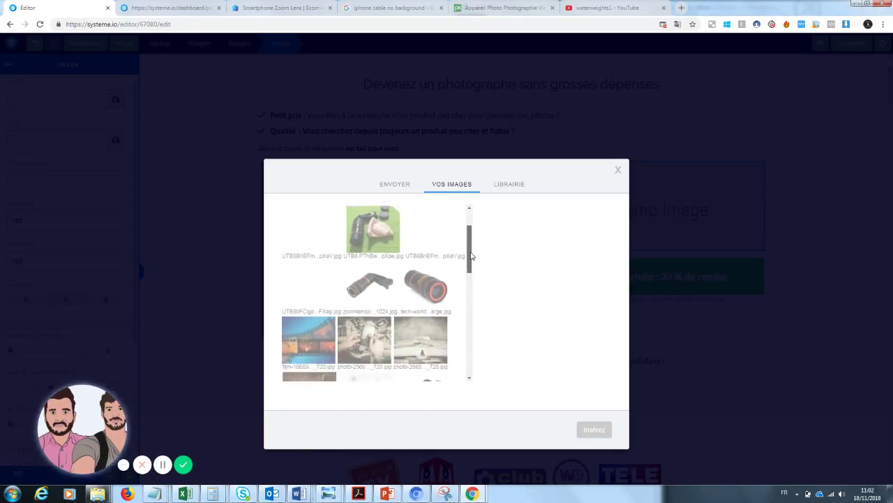
pyautogui.click(370, 285)
pyautogui.click(592, 429)
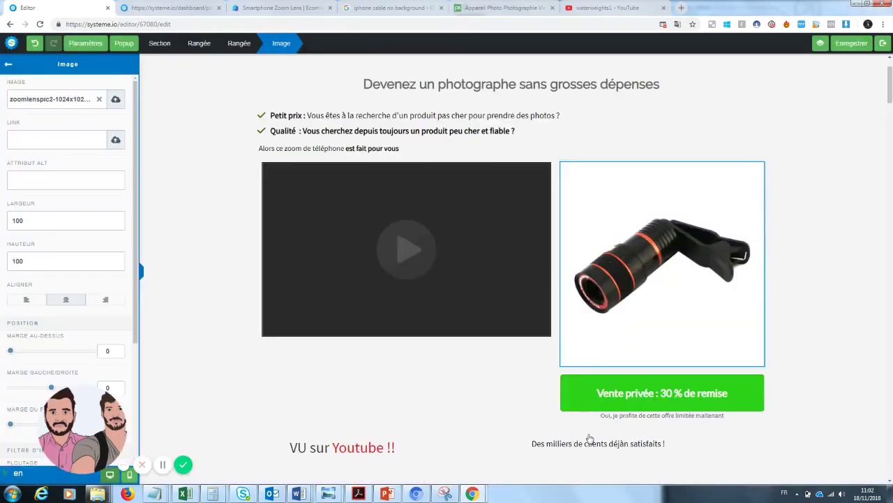
pyautogui.click(837, 246)
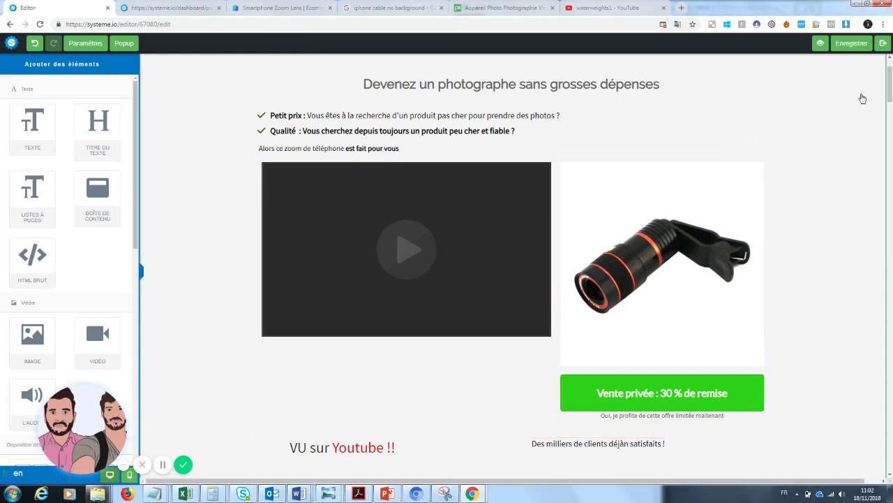
pyautogui.scroll(1, 890, 78)
pyautogui.moveTo(891, 79); pyautogui.dragTo(891, 106)
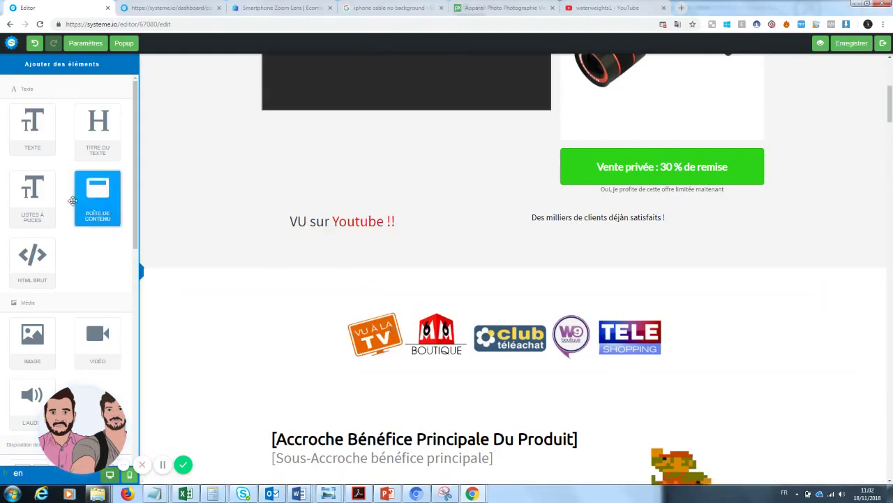
# - Add a 1/3-1/3-1/3 column row and remove the stray 'n' from 'déjàn satisfaits'
pyautogui.scroll(-3, 70, 244)
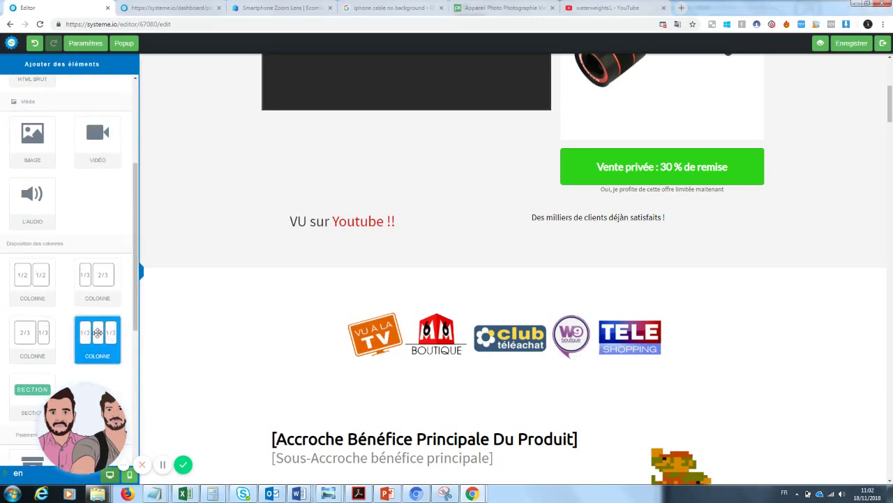
pyautogui.moveTo(408, 260); pyautogui.dragTo(391, 250)
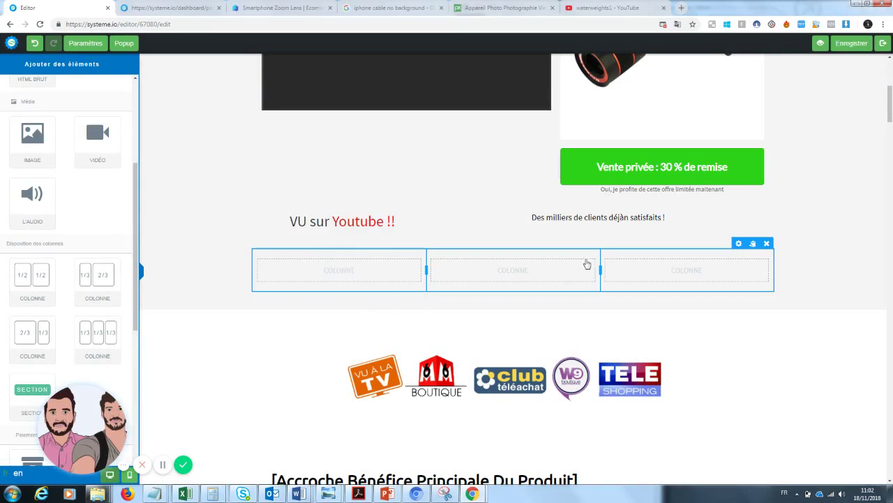
pyautogui.click(628, 217)
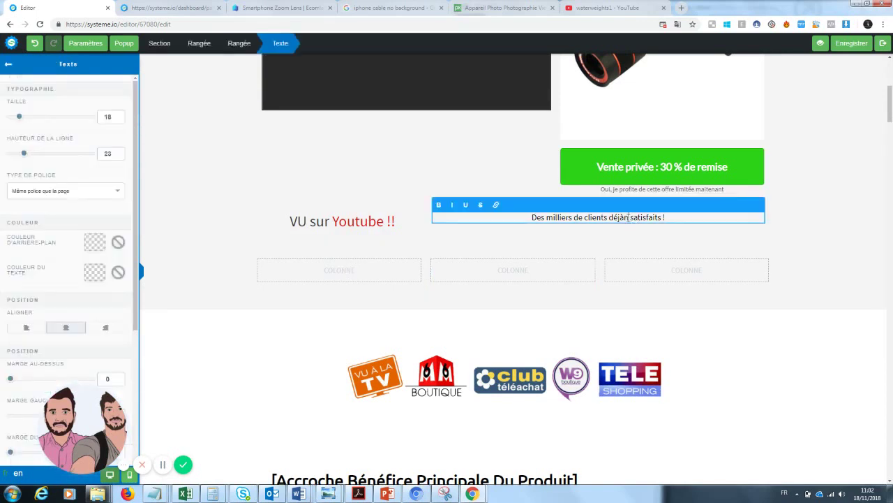
pyautogui.press('BackSpace')
# - Delete the empty three-column row beneath the Youtube line
pyautogui.click(352, 282)
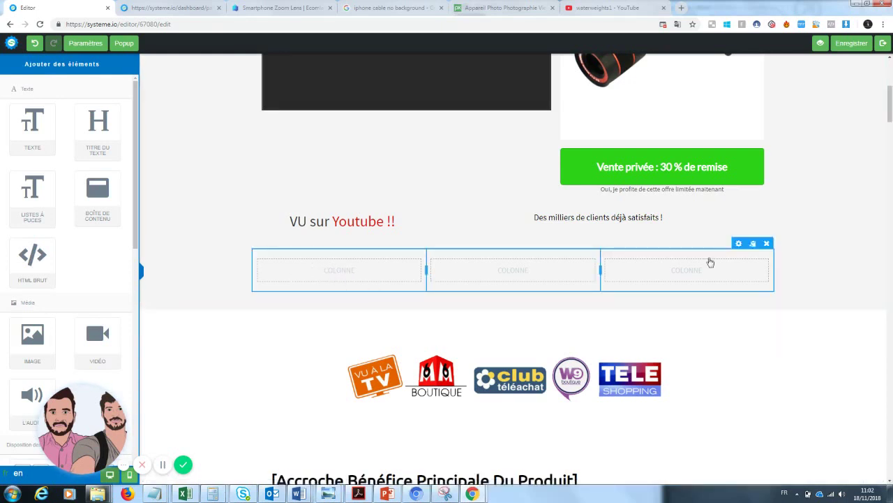
pyautogui.click(767, 243)
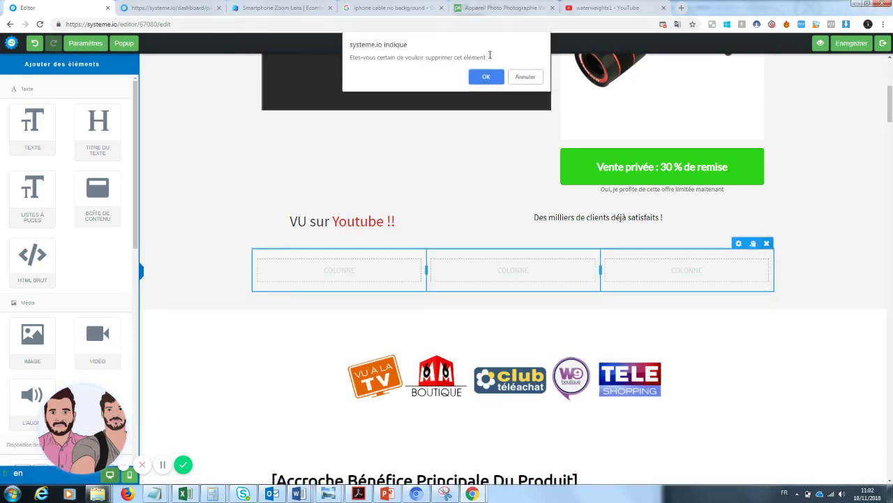
pyautogui.click(487, 76)
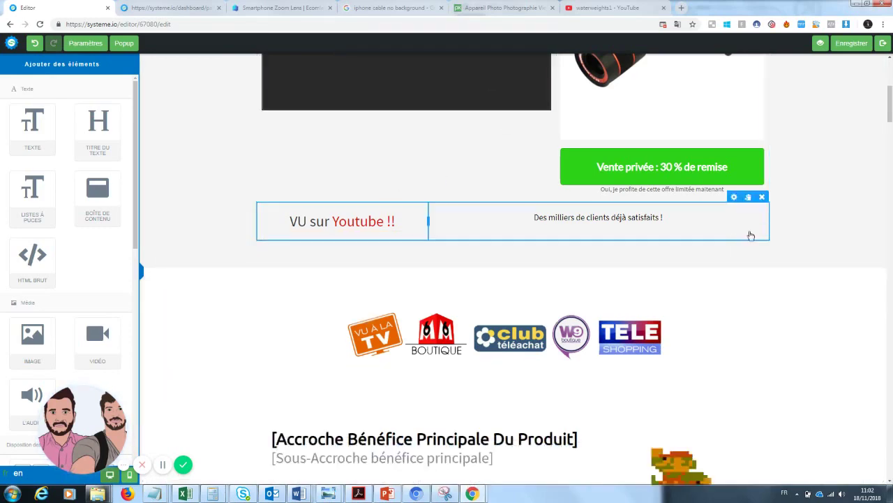
pyautogui.moveTo(890, 89); pyautogui.dragTo(891, 120)
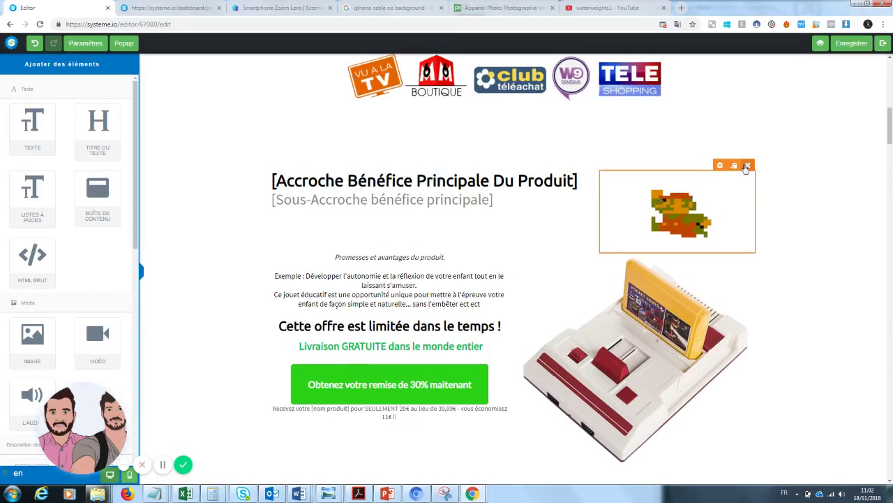
# - Replace the Mario image with the tech-worlds zoom lens photo
pyautogui.click(712, 205)
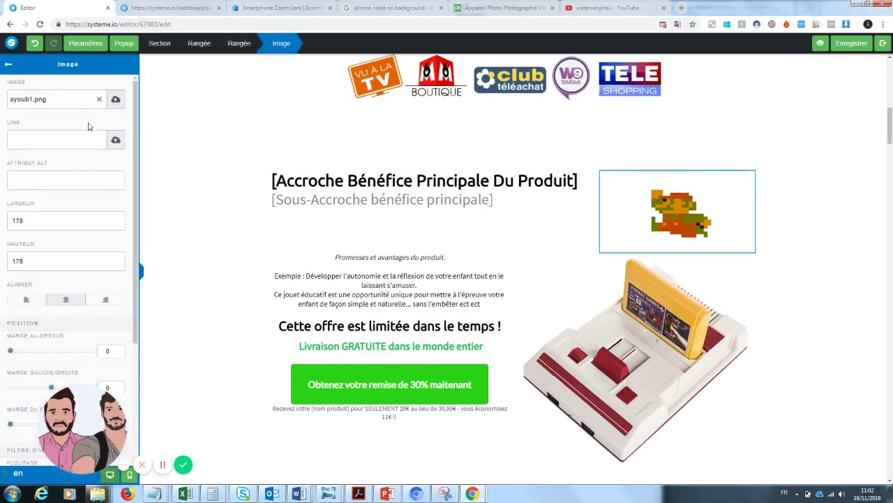
pyautogui.click(99, 101)
pyautogui.click(114, 100)
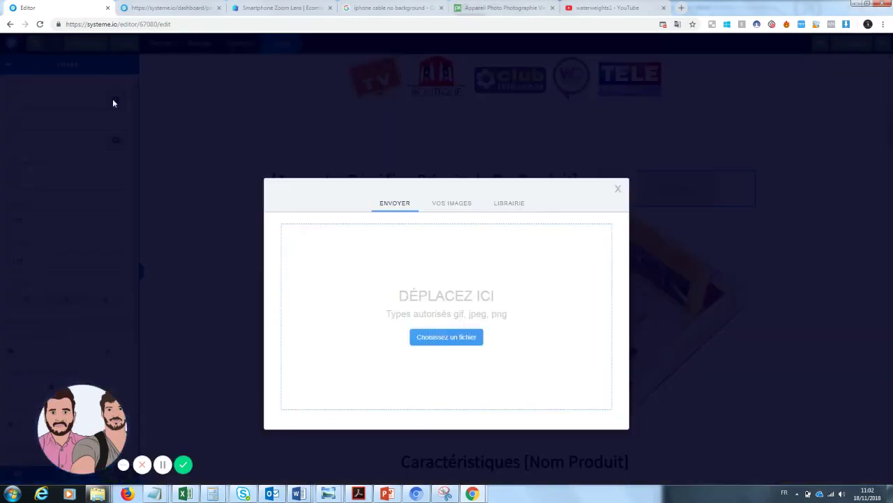
pyautogui.click(451, 205)
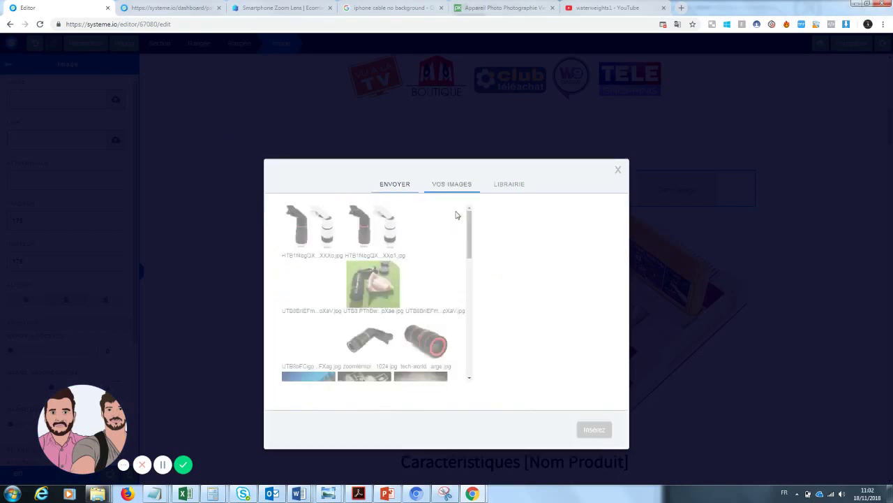
pyautogui.click(374, 344)
pyautogui.click(425, 341)
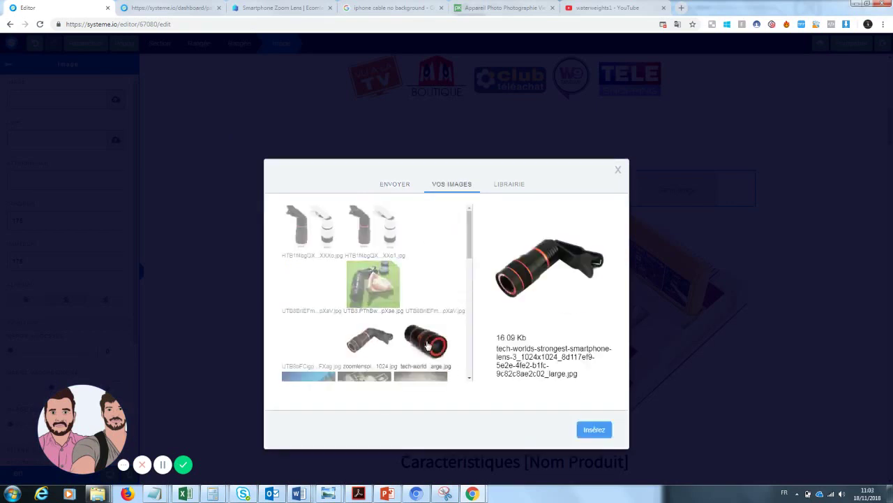
pyautogui.click(594, 430)
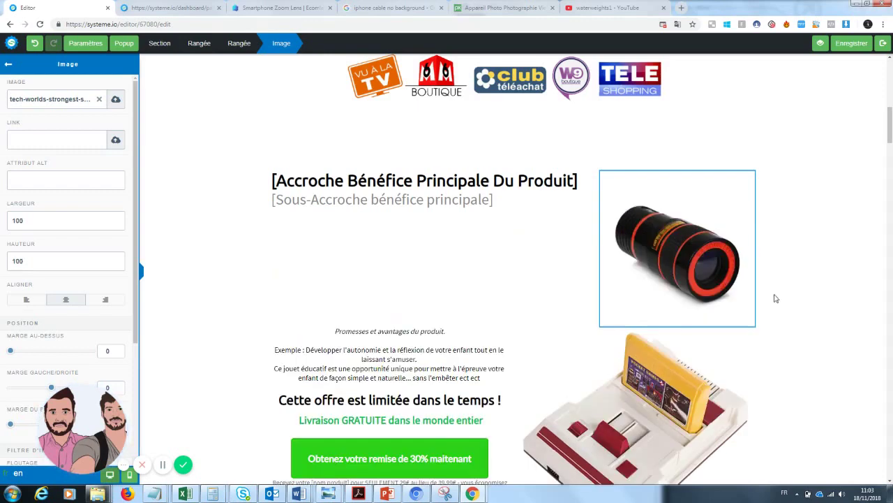
# - Replace the console image with the black and white clip-on zoom lens photo
pyautogui.click(666, 400)
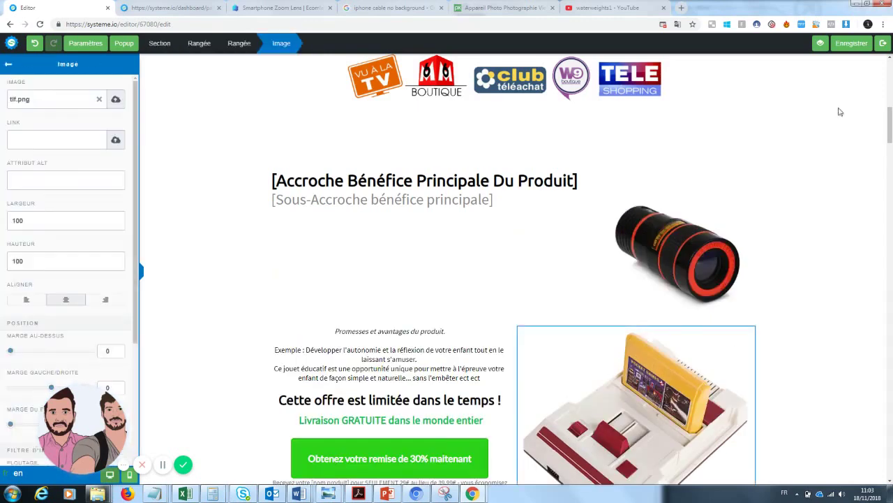
pyautogui.click(116, 100)
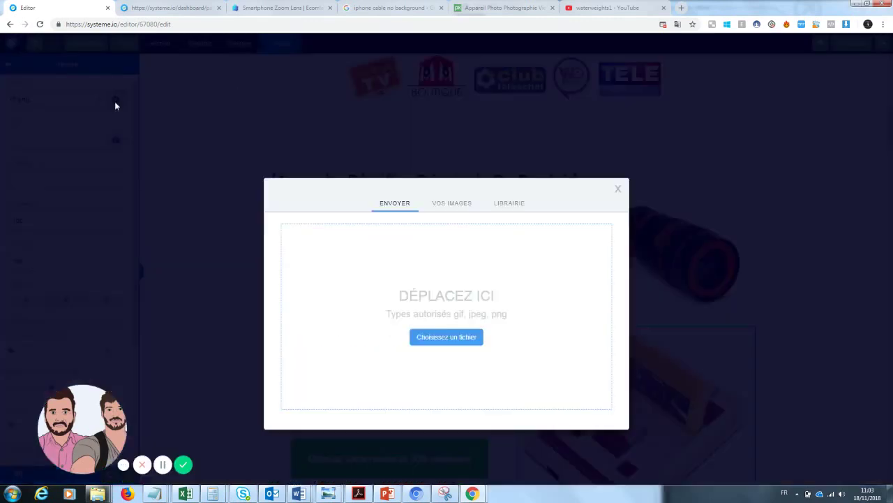
pyautogui.click(458, 208)
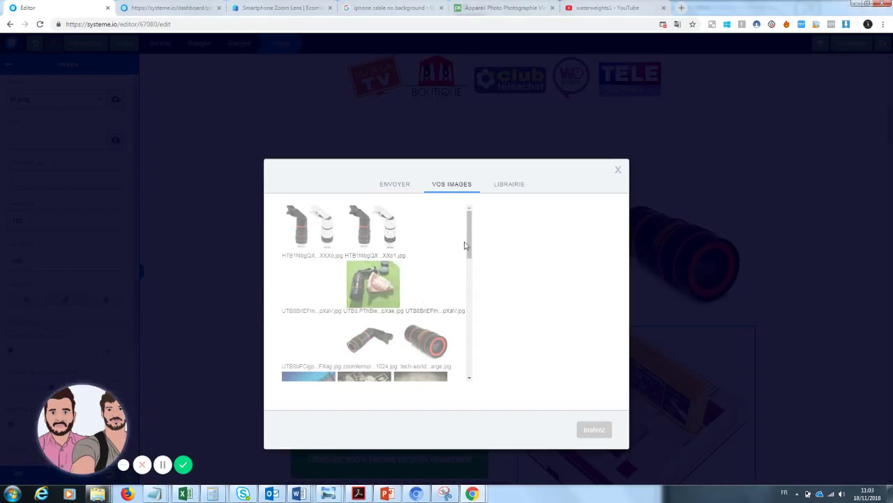
pyautogui.moveTo(466, 245)
pyautogui.mouseDown()
pyautogui.moveTo(473, 319)
pyautogui.moveTo(477, 251)
pyautogui.mouseUp()
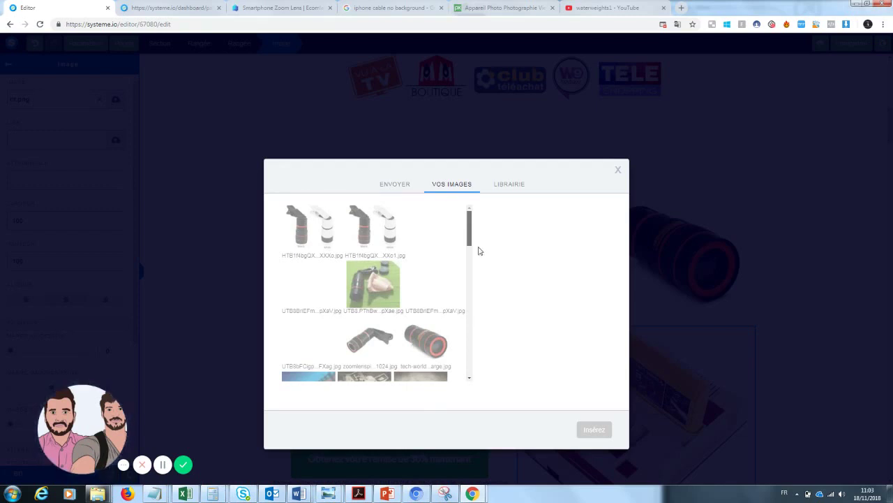
pyautogui.scroll(-3, 479, 267)
pyautogui.scroll(-4, 476, 293)
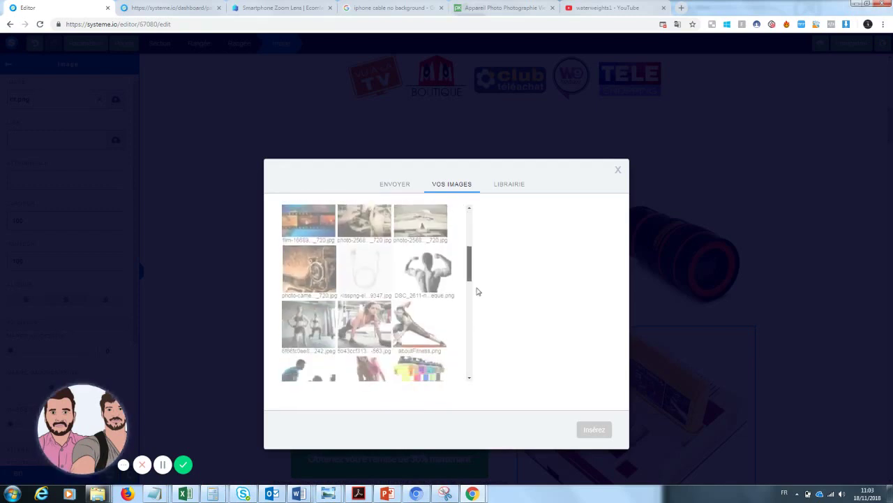
pyautogui.scroll(10, 478, 265)
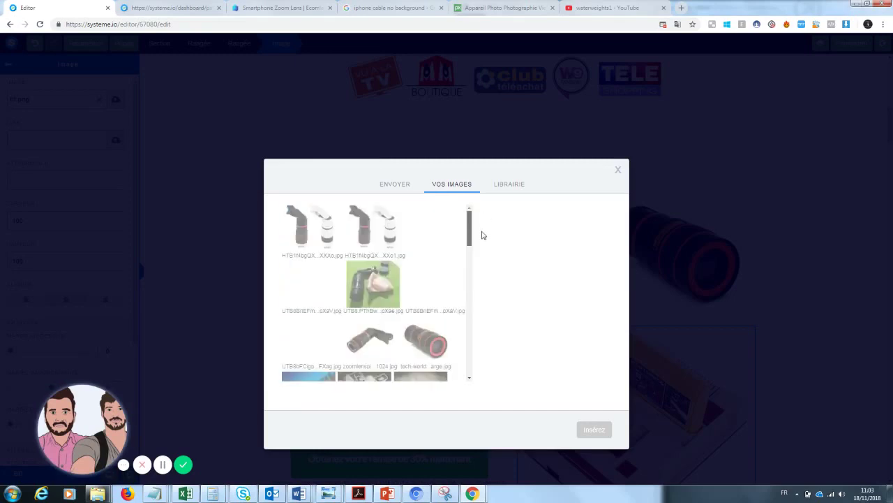
pyautogui.click(299, 226)
pyautogui.click(305, 286)
pyautogui.click(312, 250)
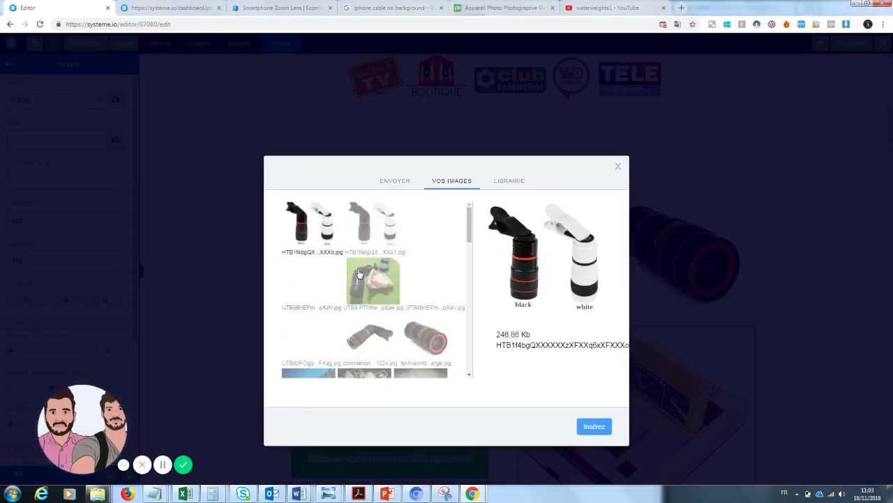
pyautogui.click(594, 426)
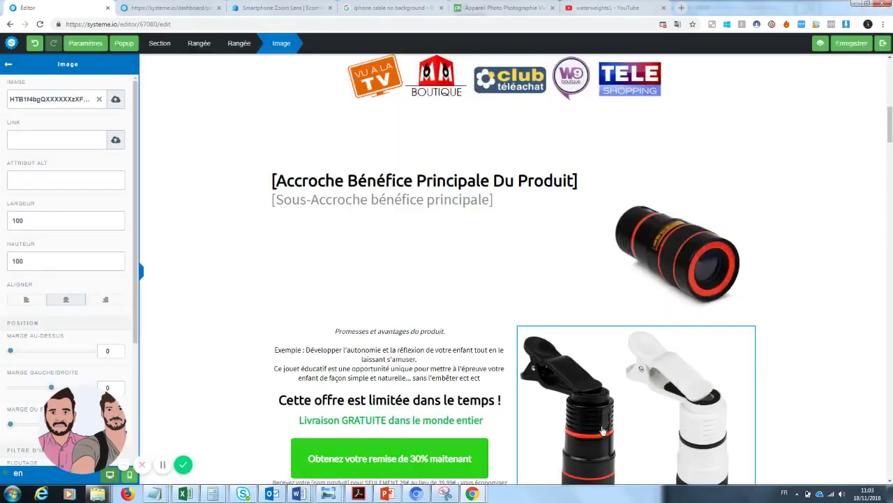
pyautogui.click(809, 283)
pyautogui.scroll(-2, 809, 283)
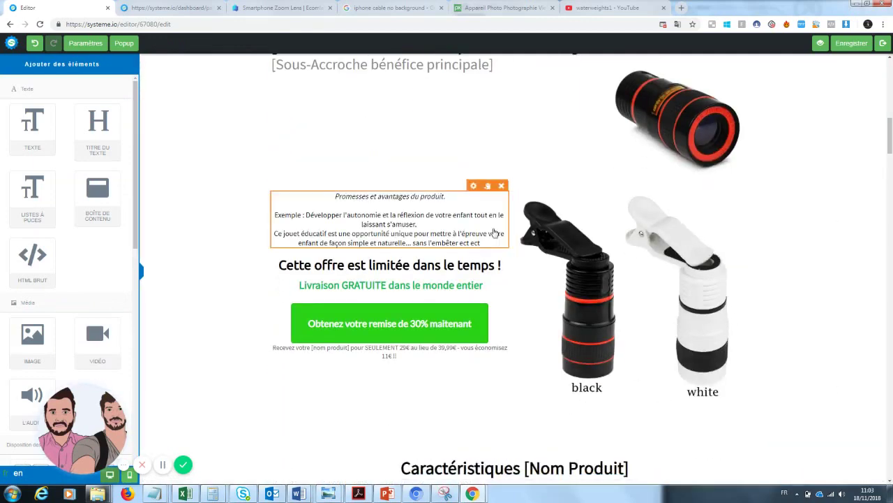
# - Select the placeholder headline text so it can be replaced
pyautogui.scroll(3, 466, 270)
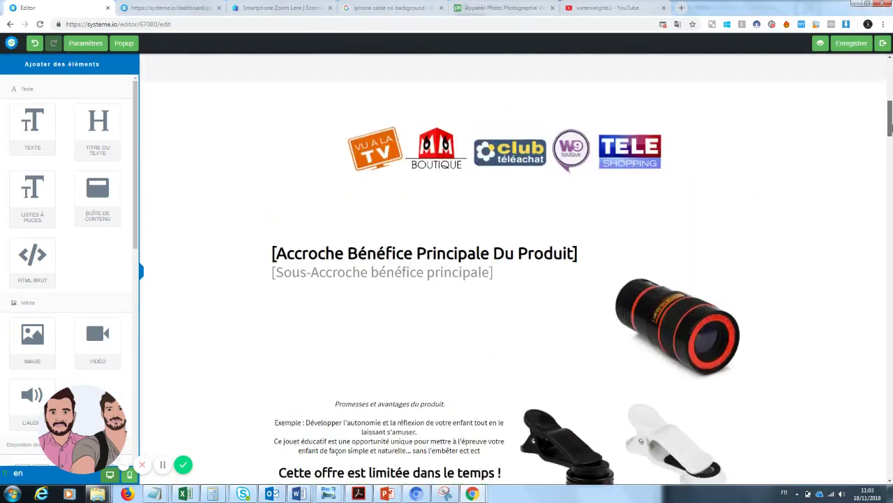
pyautogui.click(579, 253)
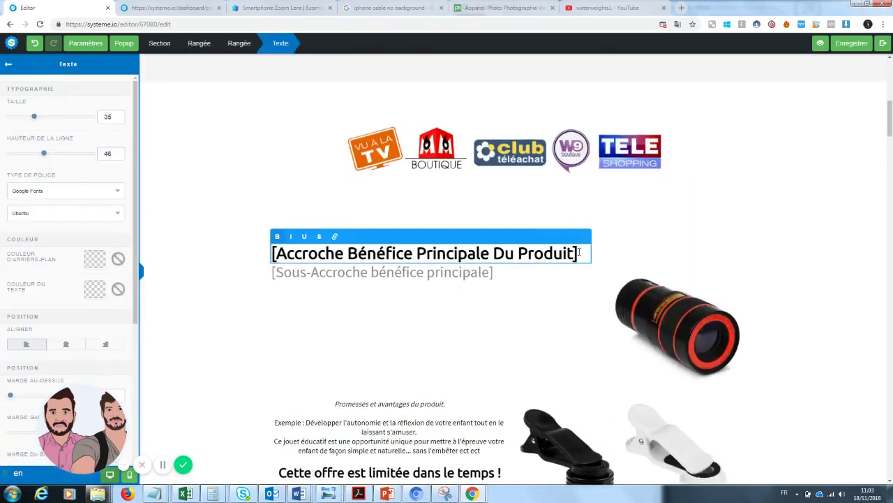
pyautogui.moveTo(572, 254); pyautogui.dragTo(264, 253)
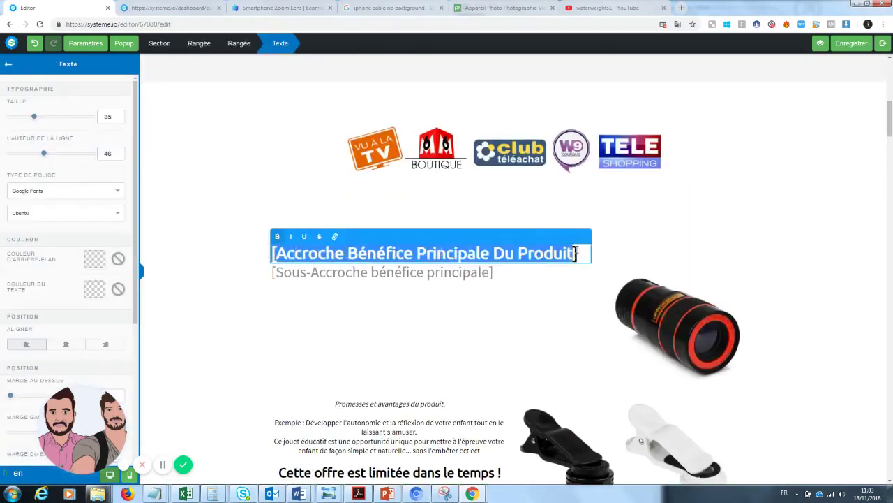
pyautogui.moveTo(577, 253); pyautogui.dragTo(254, 257)
pyautogui.moveTo(891, 118)
pyautogui.mouseDown()
pyautogui.moveTo(891, 80)
pyautogui.moveTo(889, 136)
pyautogui.mouseUp()
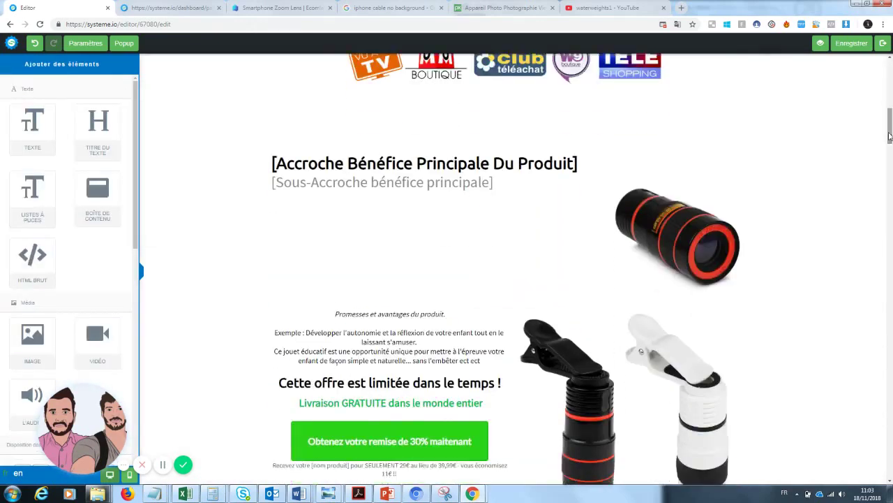
pyautogui.doubleClick(501, 163)
# - Type the headline 'Prendre des photos sans dépenser une fortune', correcting typos along the way
pyautogui.write('P')
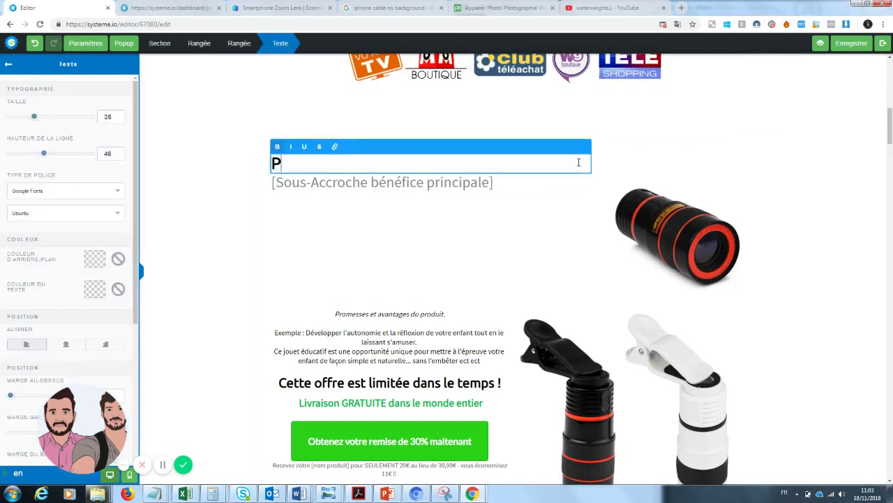
pyautogui.write('rendre des pho')
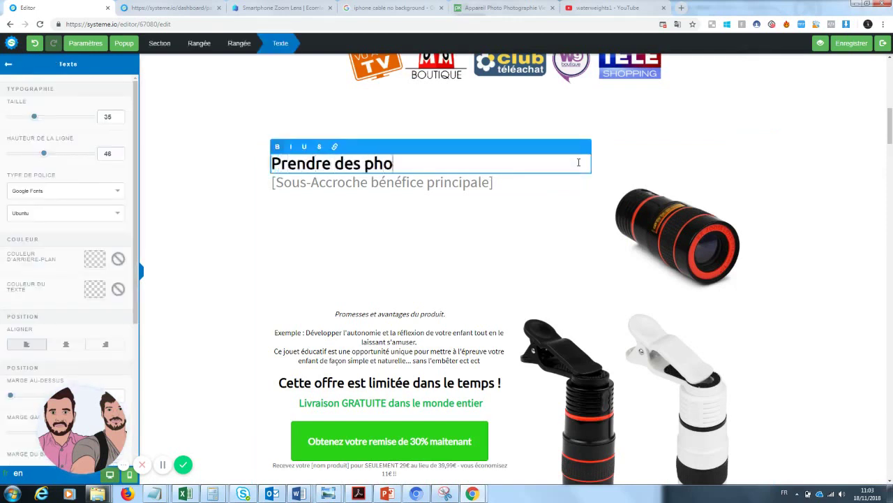
pyautogui.write('tos sans au')
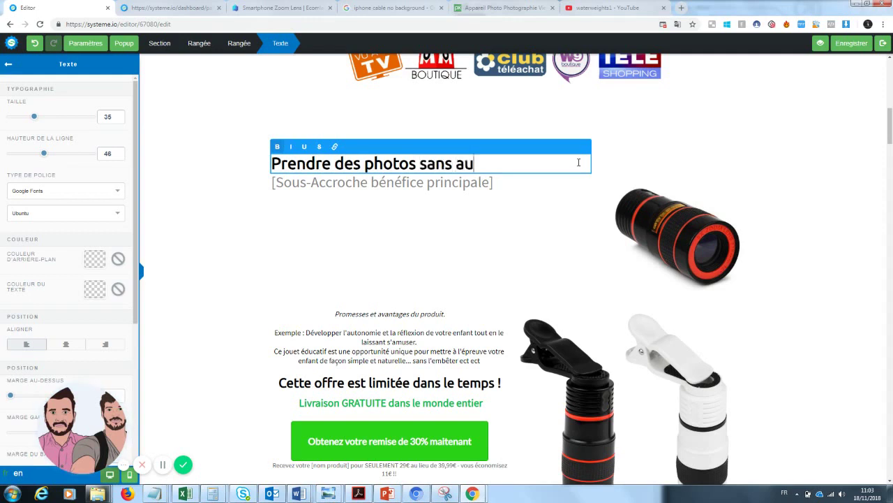
pyautogui.write('cun mat')
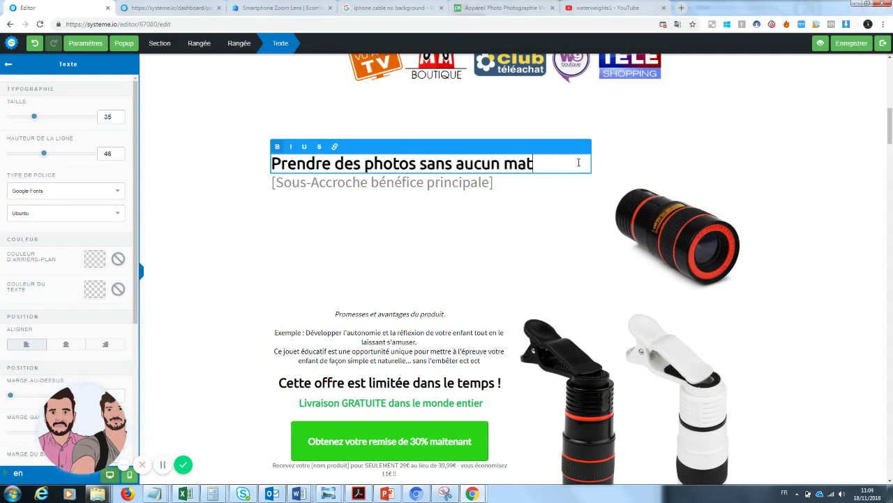
pyautogui.press('BackSpace')
pyautogui.press('BackSpace')
pyautogui.press('BackSpace')
pyautogui.press('BackSpace')
pyautogui.press('BackSpace')
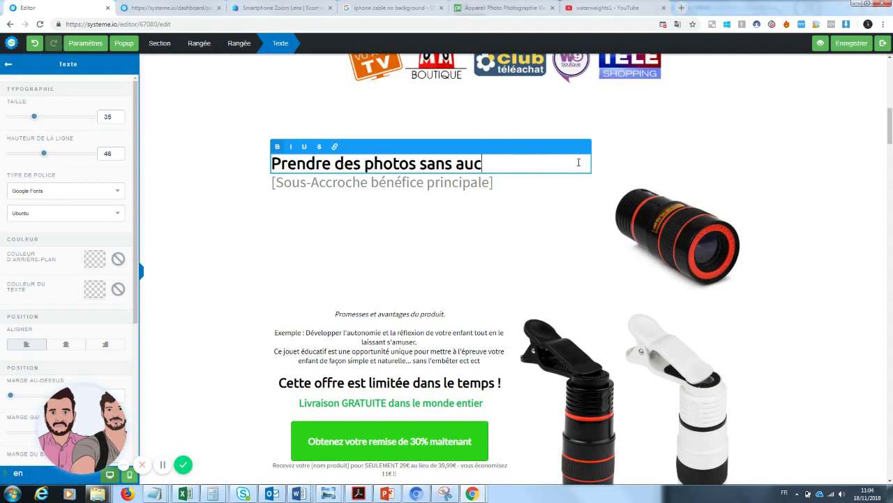
pyautogui.press('BackSpace')
pyautogui.press('BackSpace')
pyautogui.press('BackSpace')
pyautogui.write('dépenser u')
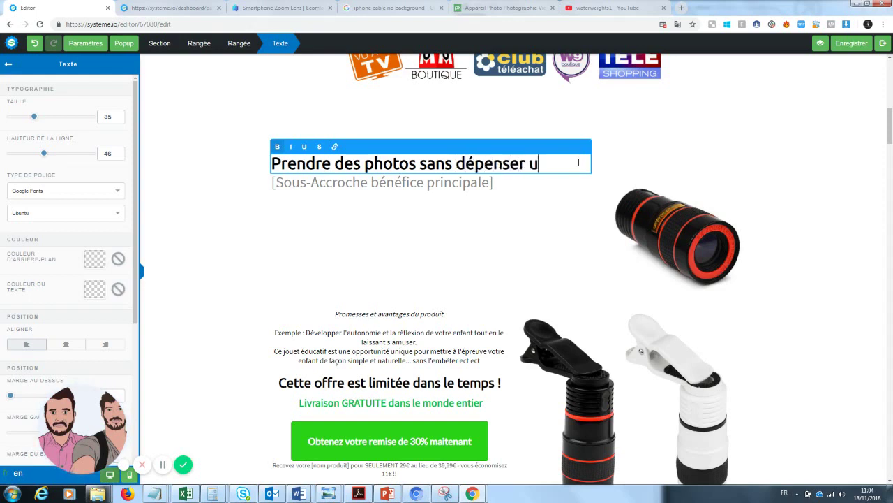
pyautogui.write('ne fortune')
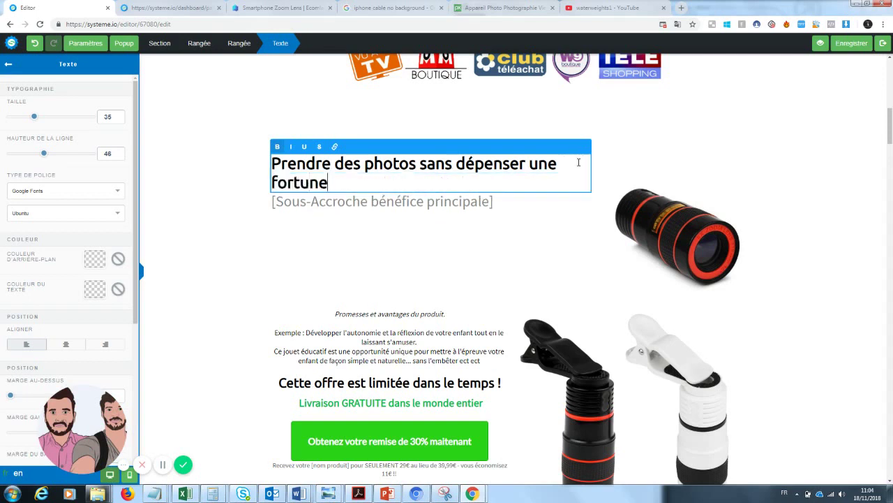
pyautogui.click(562, 219)
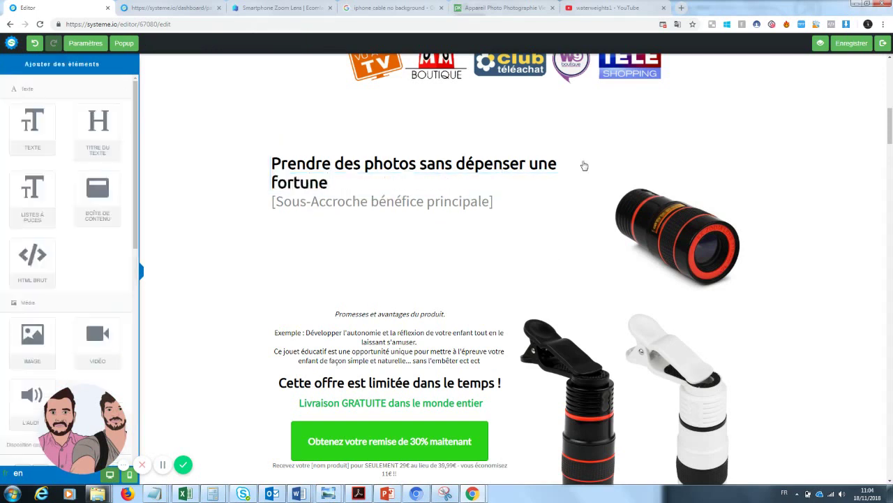
# - Underline the word 'fortune' in the headline
pyautogui.click(529, 188)
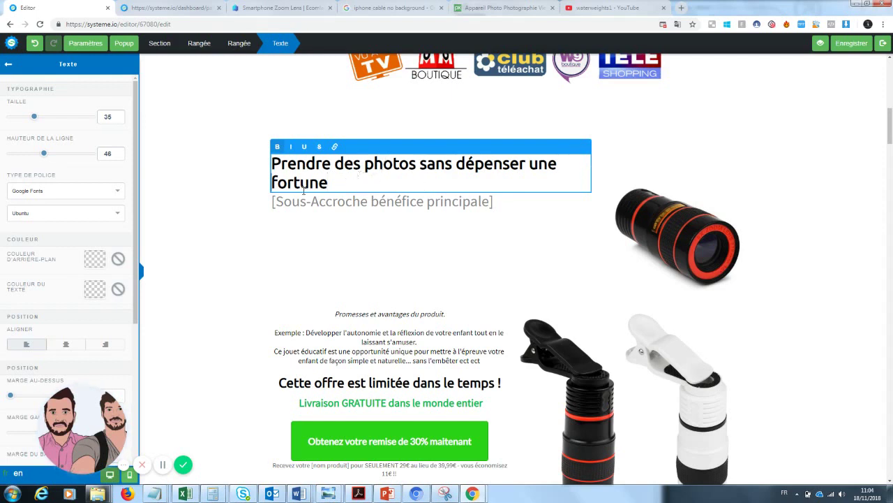
pyautogui.moveTo(329, 184); pyautogui.dragTo(268, 188)
pyautogui.click(306, 148)
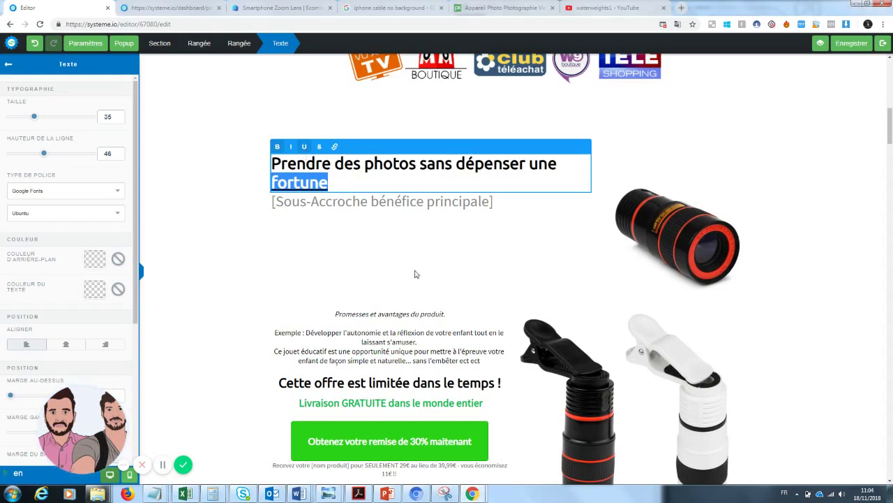
pyautogui.click(416, 275)
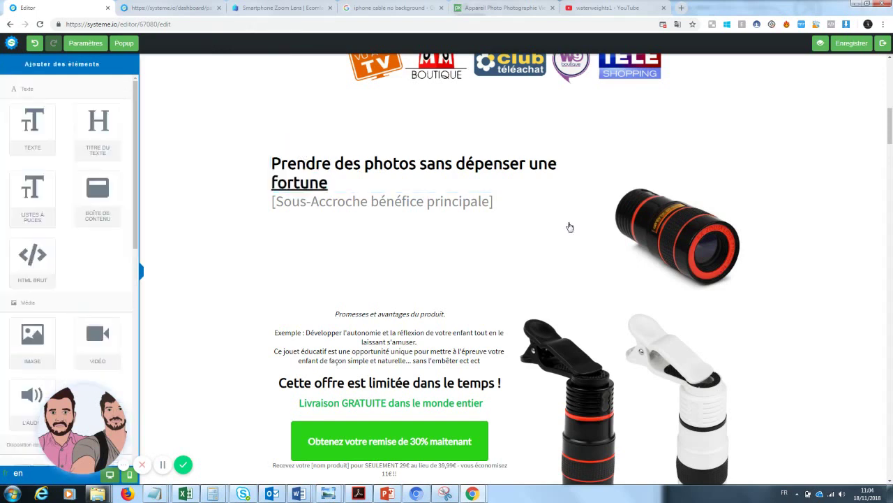
pyautogui.click(435, 202)
# - Change the subheading to 'Enfin des photos qualité pro à prix accessible'
pyautogui.moveTo(505, 201); pyautogui.dragTo(235, 209)
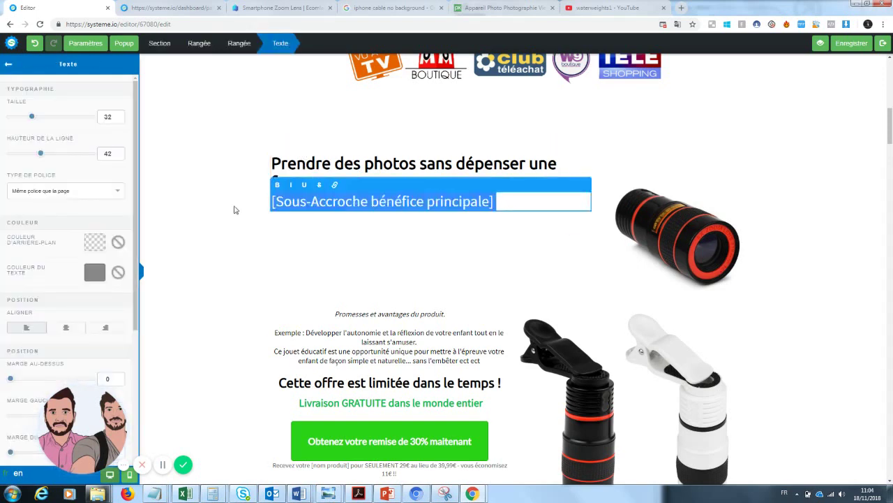
pyautogui.write('Enfin de')
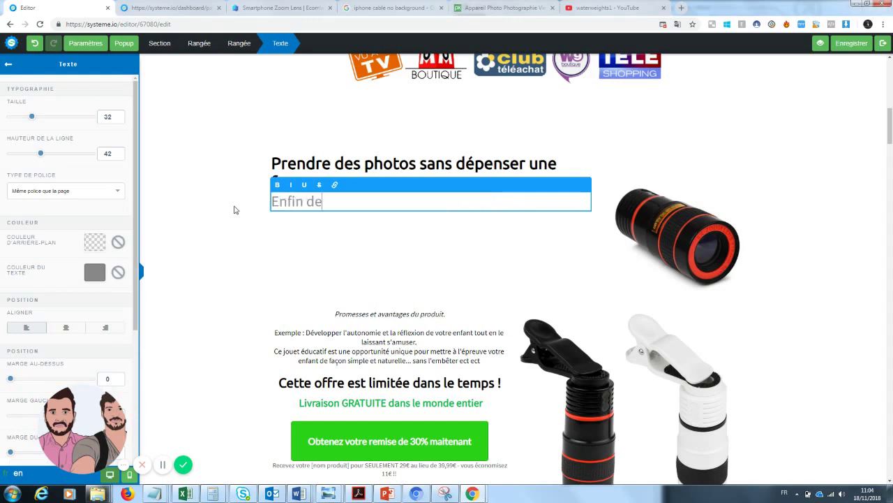
pyautogui.write('s photos')
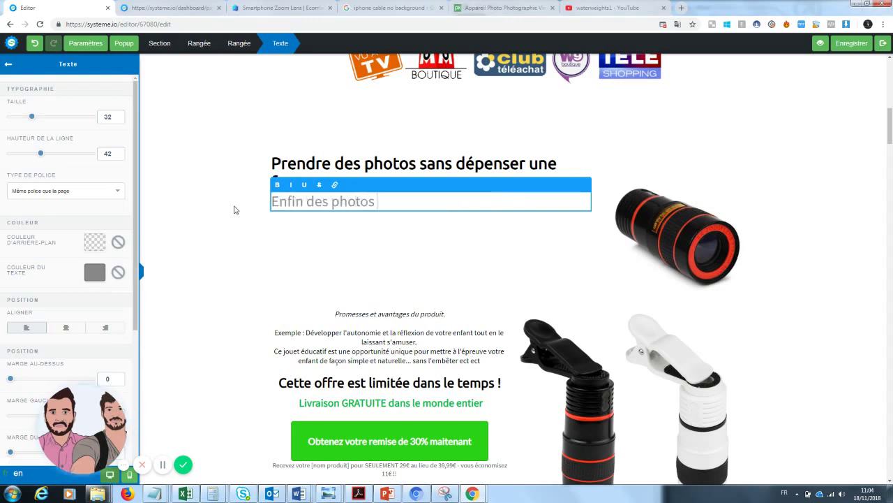
pyautogui.write(' qualité pr')
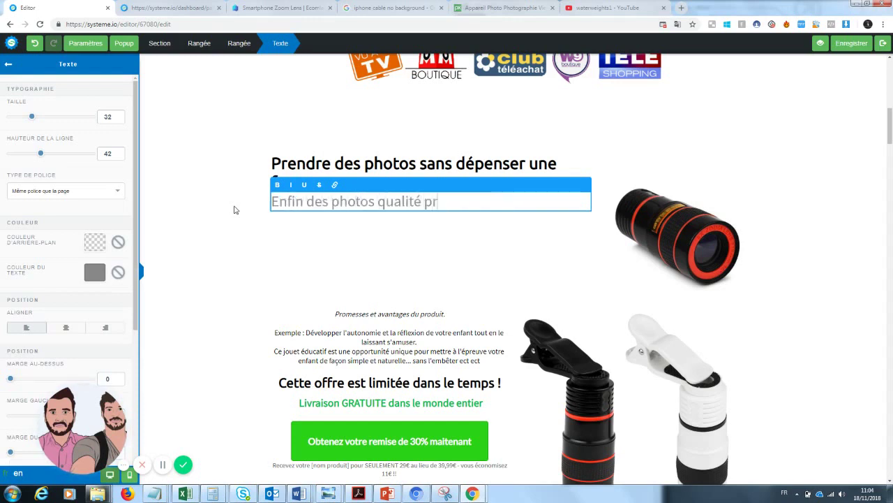
pyautogui.write('o à prix a')
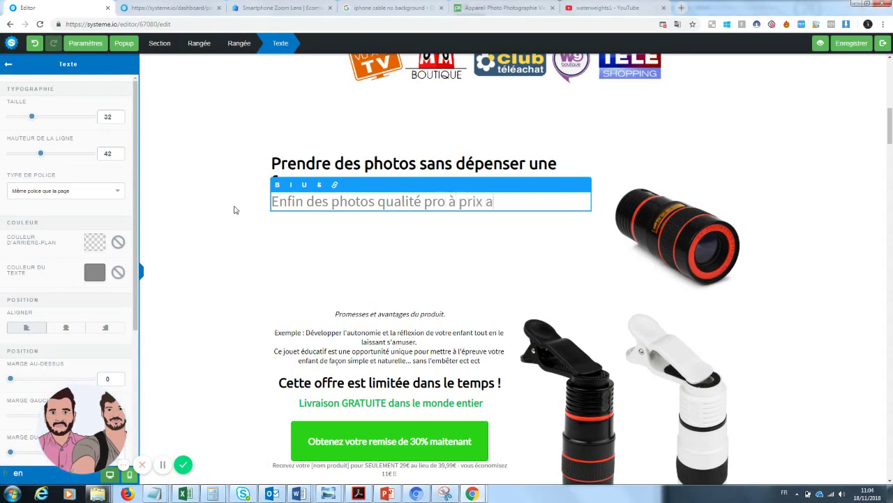
pyautogui.write('ccessible')
pyautogui.click(308, 267)
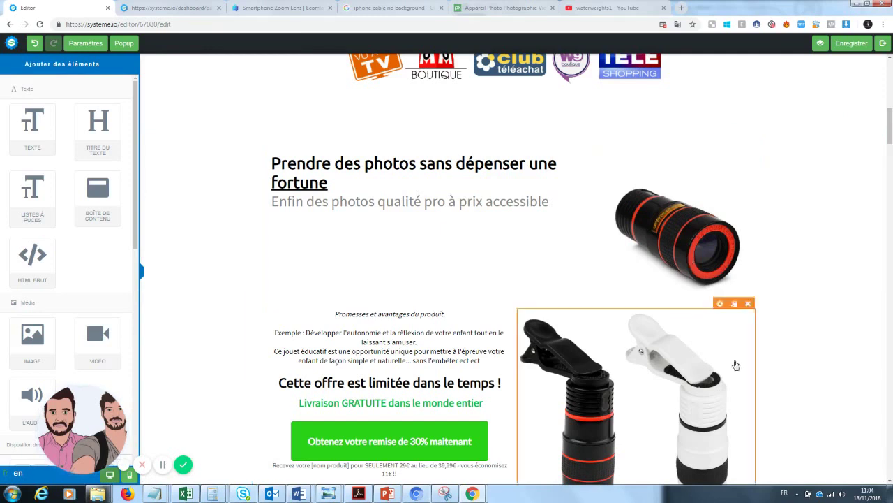
# - Empty the sample benefits paragraph and delete the clip-on lenses photo
pyautogui.moveTo(890, 126); pyautogui.dragTo(891, 132)
pyautogui.click(420, 257)
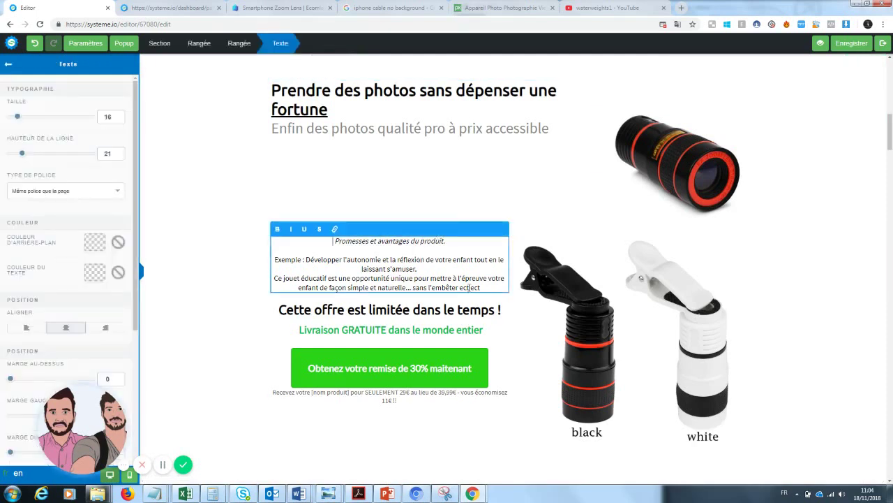
pyautogui.moveTo(504, 293); pyautogui.dragTo(294, 239)
pyautogui.press('BackSpace')
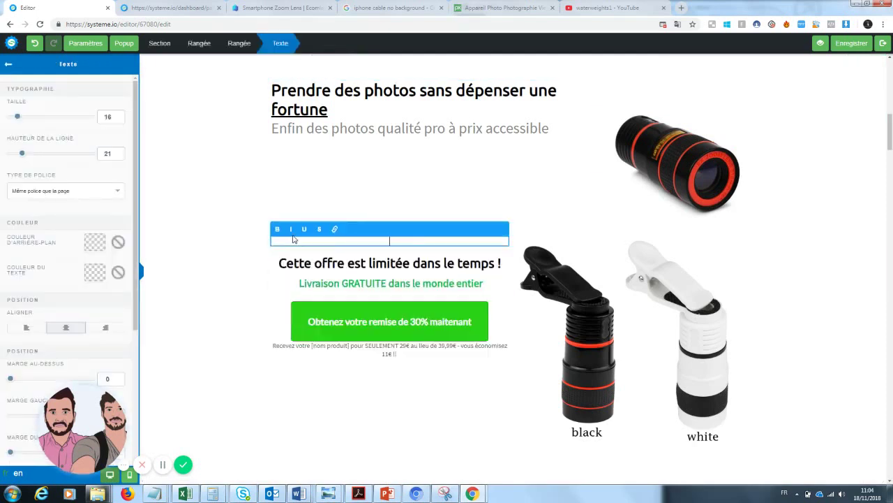
pyautogui.click(656, 309)
pyautogui.click(747, 230)
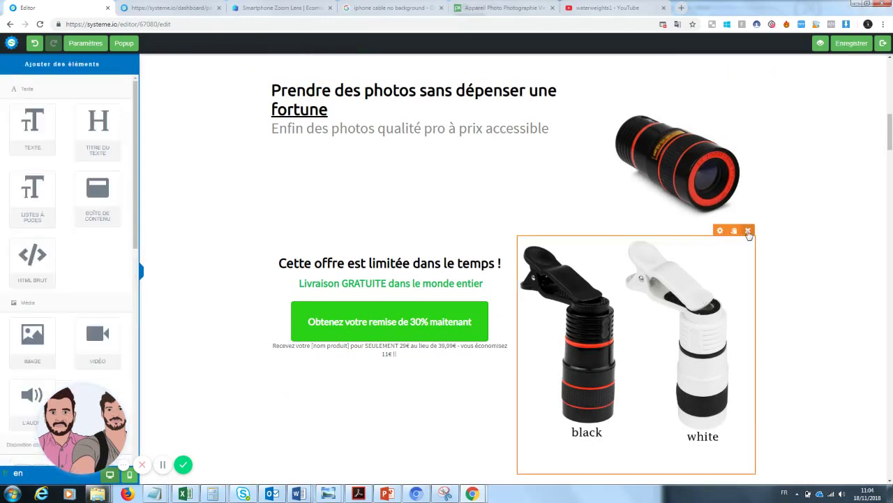
pyautogui.click(487, 76)
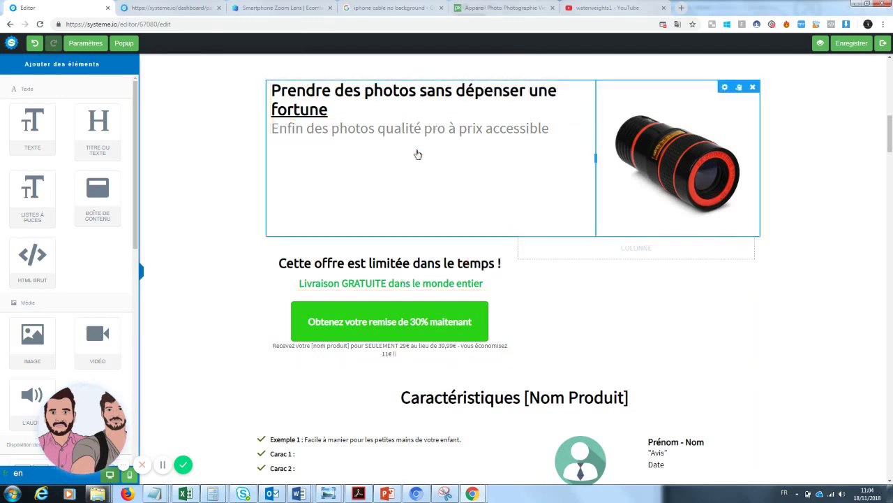
# - Add a text line under the subheadline reading 'Le produit que les fans de photographie attendaient est enfin arrivé...'
pyautogui.moveTo(32, 127); pyautogui.dragTo(394, 197)
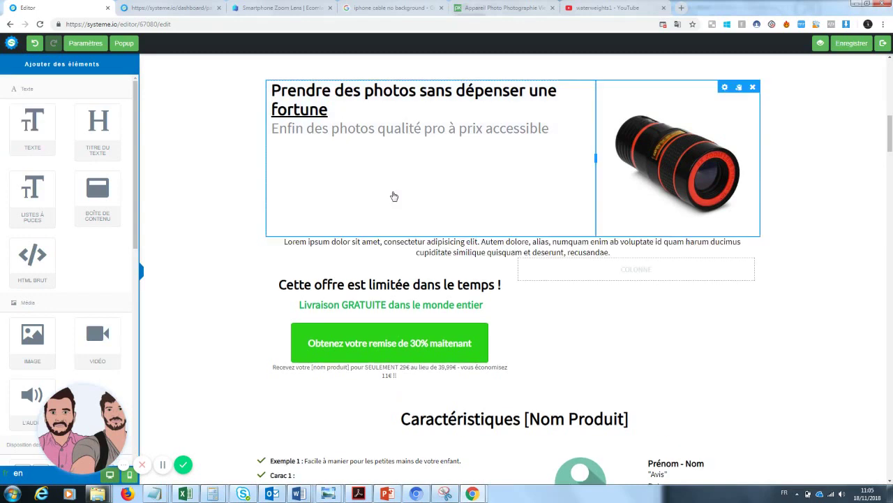
pyautogui.click(623, 254)
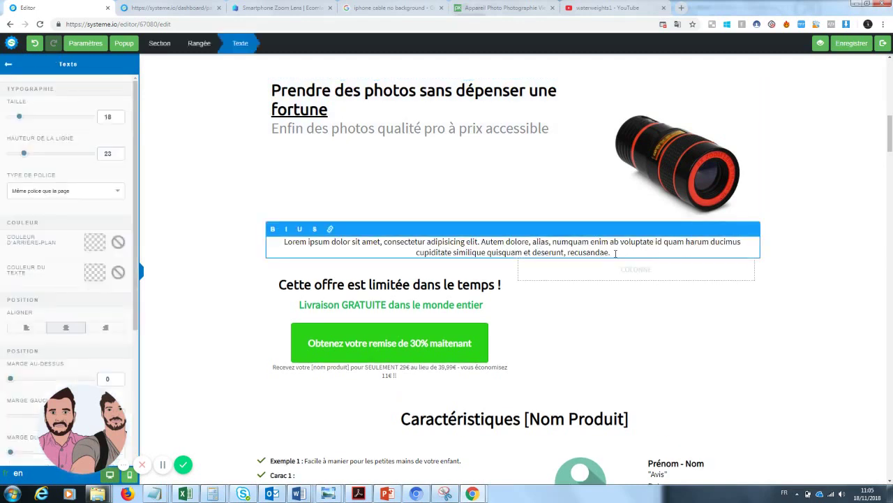
pyautogui.moveTo(614, 253); pyautogui.dragTo(275, 240)
pyautogui.press('BackSpace')
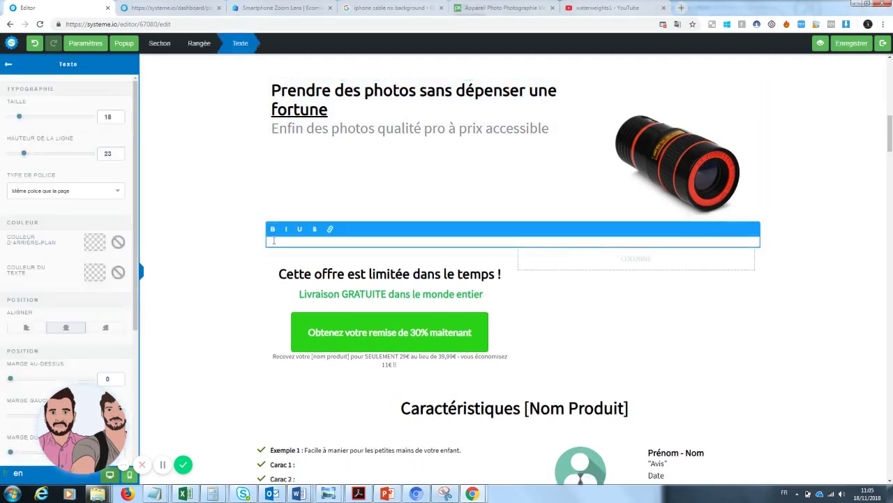
pyautogui.click(566, 266)
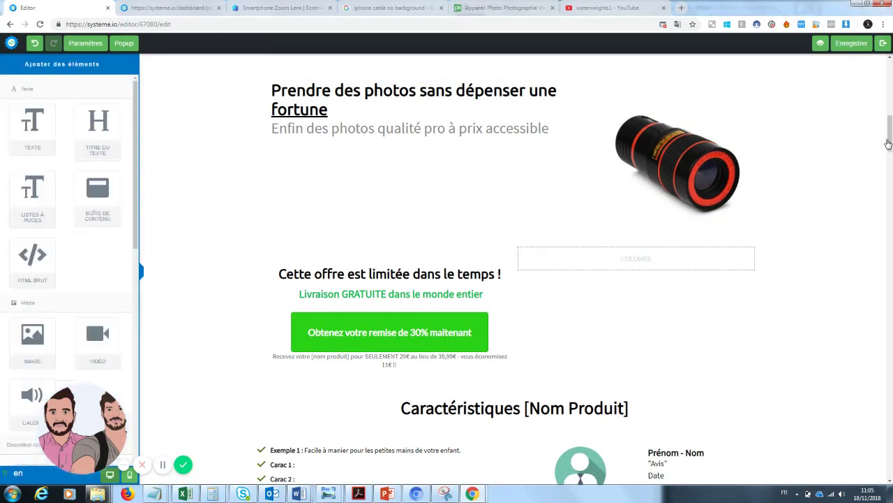
pyautogui.click(550, 244)
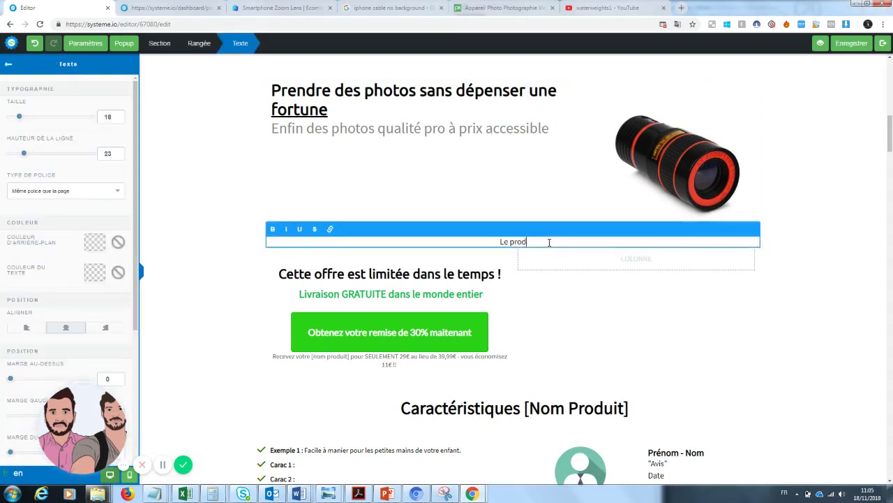
pyautogui.write('Le produit que les fans de photographie')
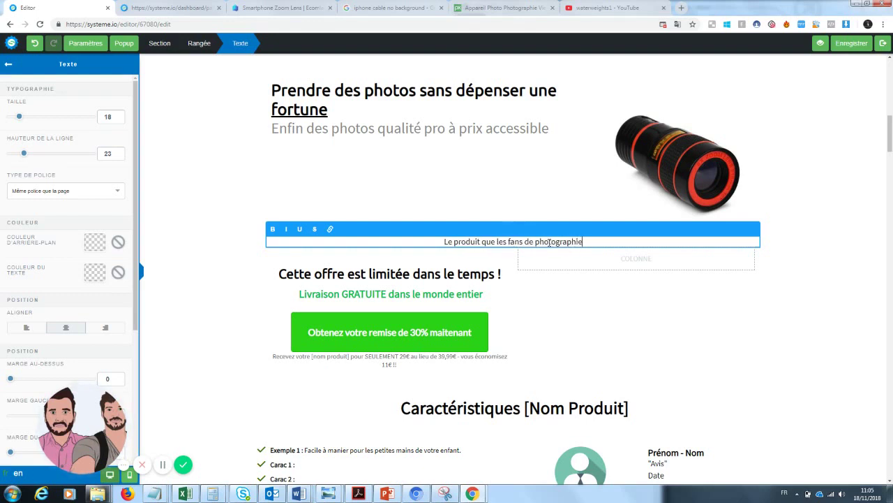
pyautogui.write(' attenda')
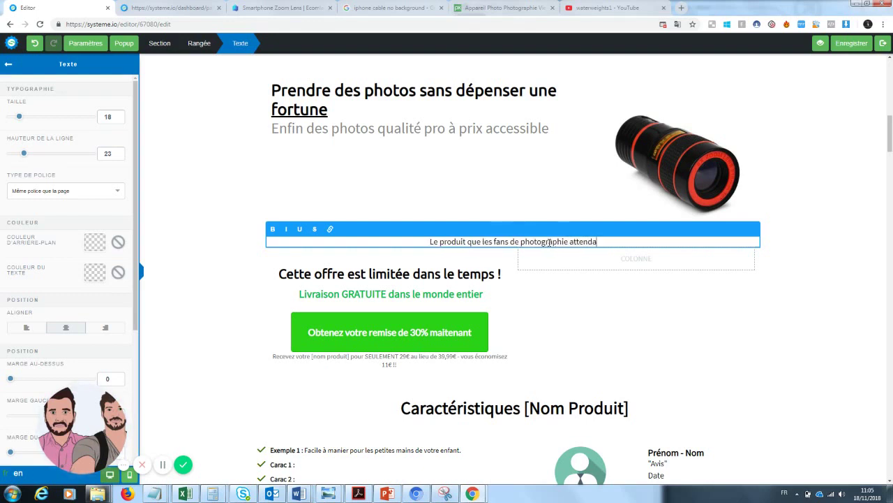
pyautogui.write('ient est enfin a')
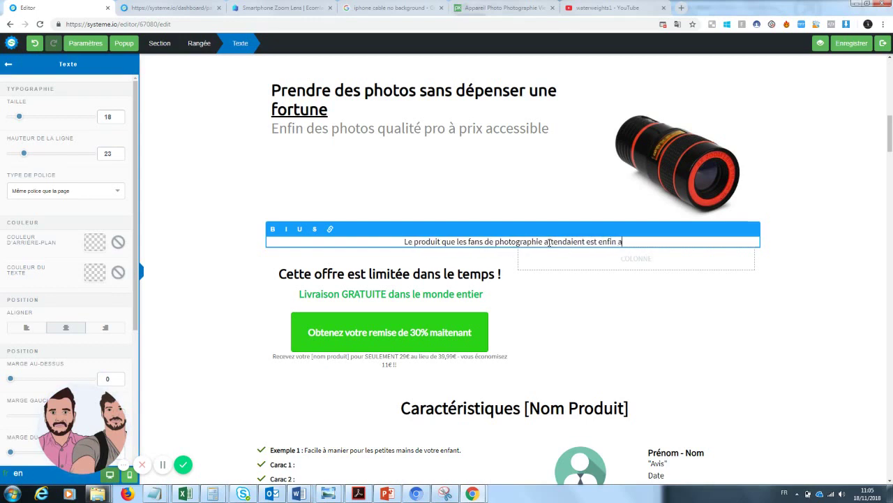
pyautogui.write('rrivé')
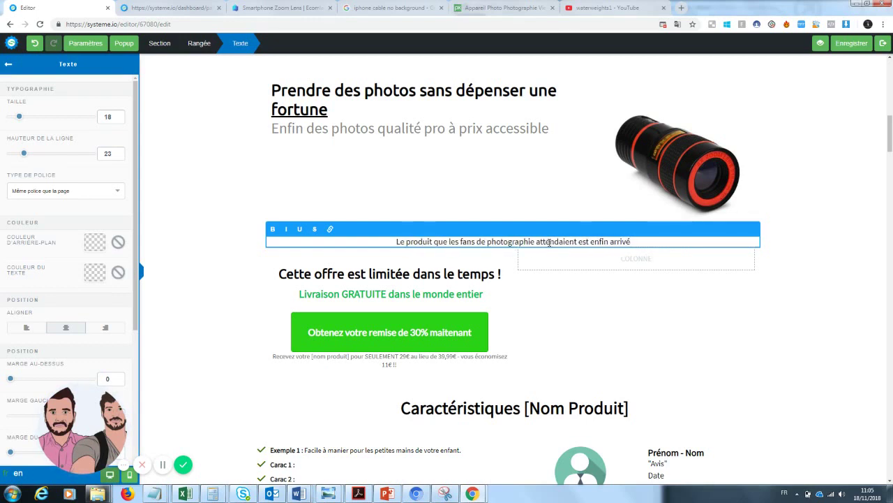
pyautogui.write('...')
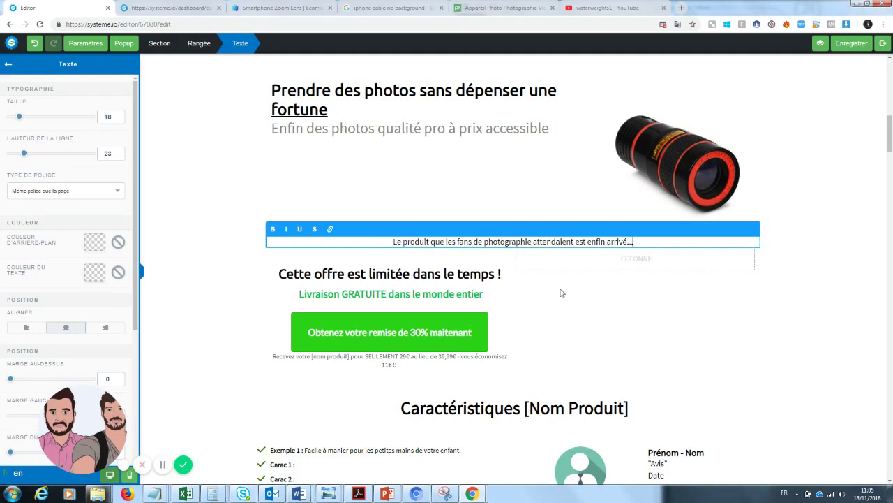
pyautogui.click(590, 273)
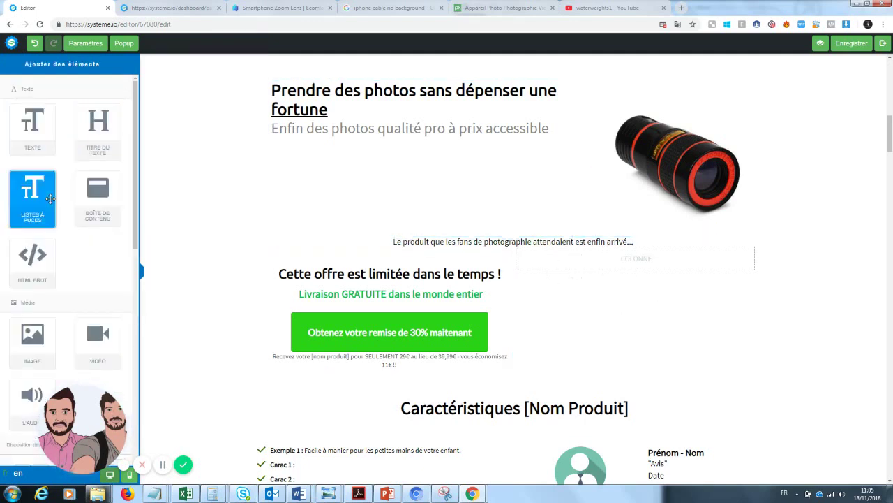
# - Add two 2/3–1/3 column rows beneath the tagline
pyautogui.moveTo(135, 233); pyautogui.dragTo(126, 351)
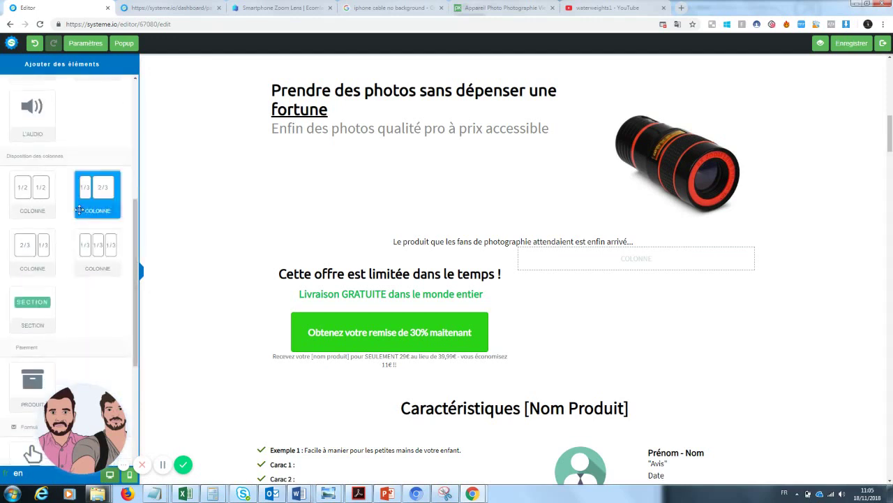
pyautogui.moveTo(30, 253); pyautogui.dragTo(456, 263)
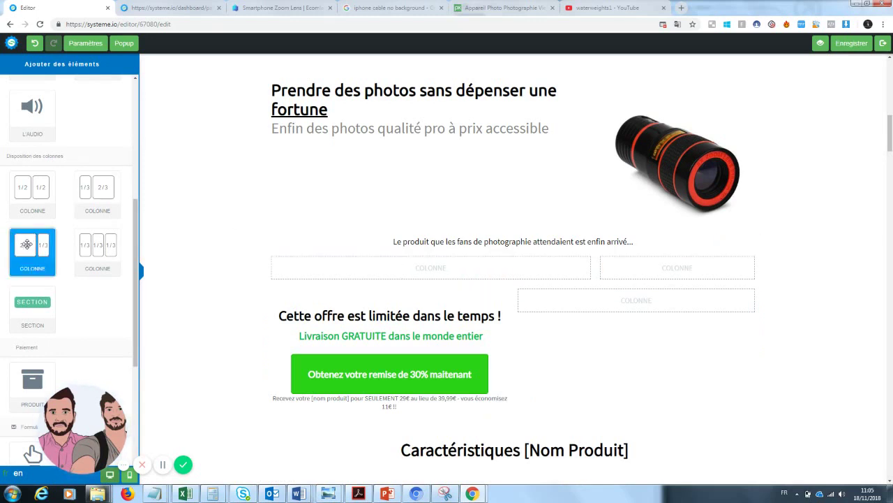
pyautogui.moveTo(28, 245); pyautogui.dragTo(420, 289)
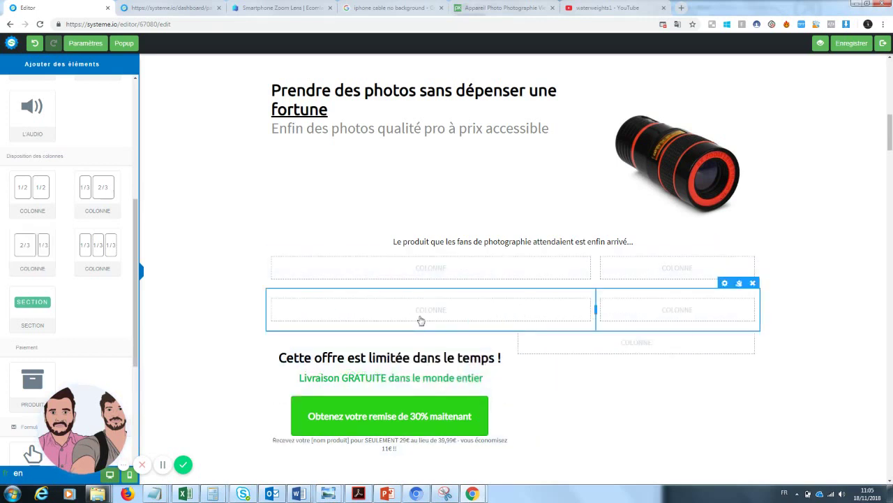
# - Drop a text element into the new row's left column and clear its Lorem ipsum text
pyautogui.moveTo(136, 206); pyautogui.dragTo(140, 93)
pyautogui.moveTo(32, 124); pyautogui.dragTo(396, 314)
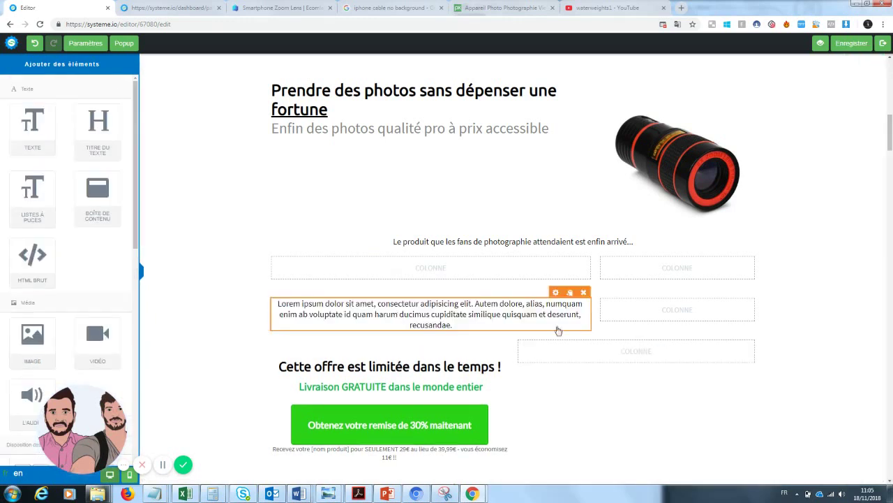
pyautogui.click(452, 326)
pyautogui.moveTo(453, 326); pyautogui.dragTo(274, 306)
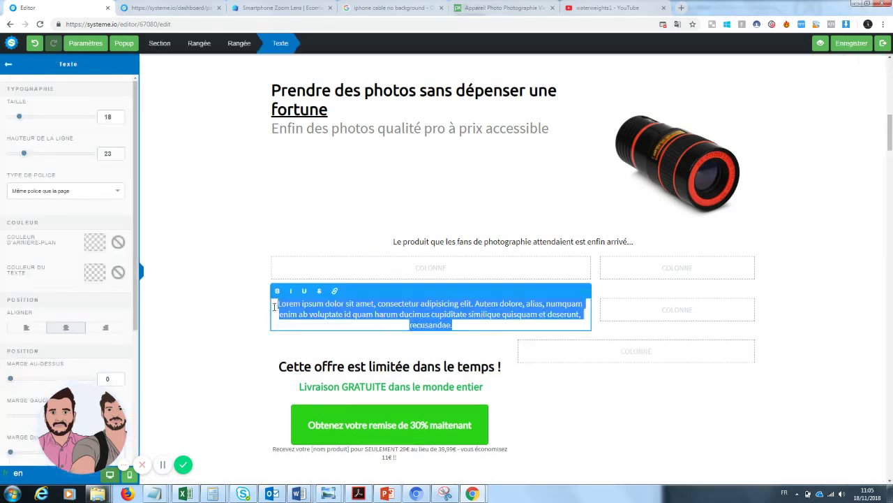
pyautogui.press('BackSpace')
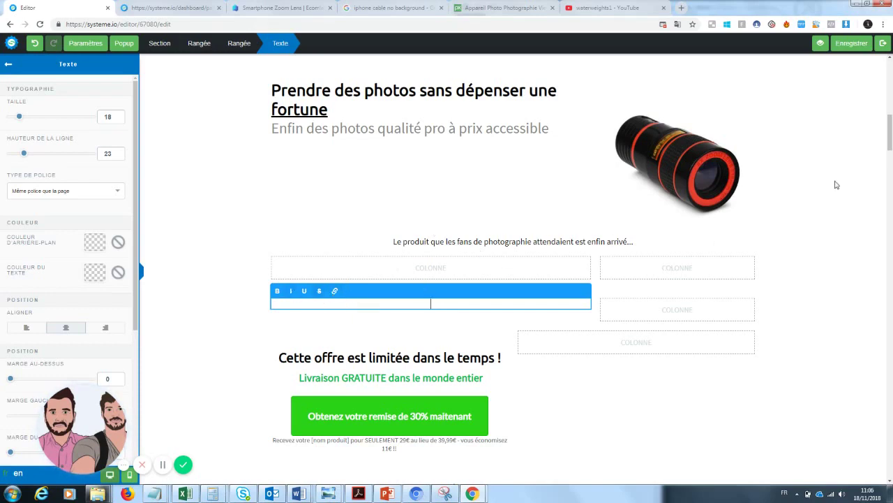
# - Open the features bullet list and place the cursor before Carac 1
pyautogui.moveTo(891, 130)
pyautogui.mouseDown()
pyautogui.moveTo(891, 61)
pyautogui.moveTo(892, 138)
pyautogui.mouseUp()
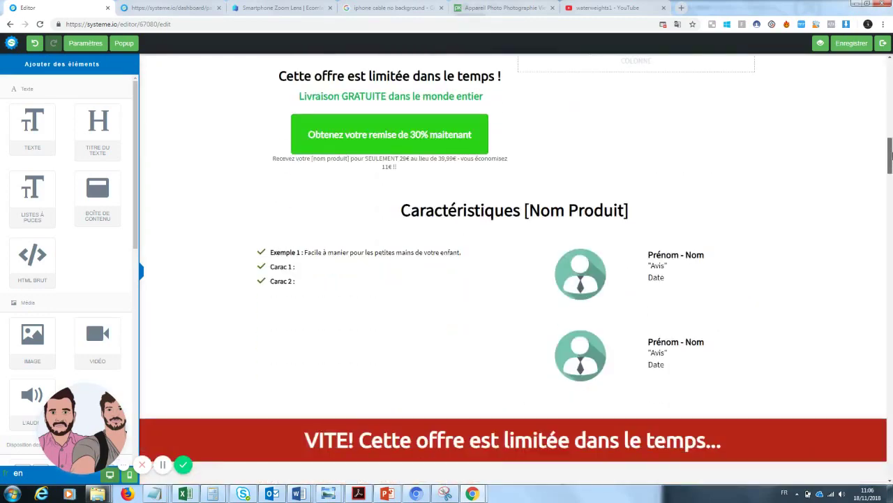
pyautogui.click(260, 285)
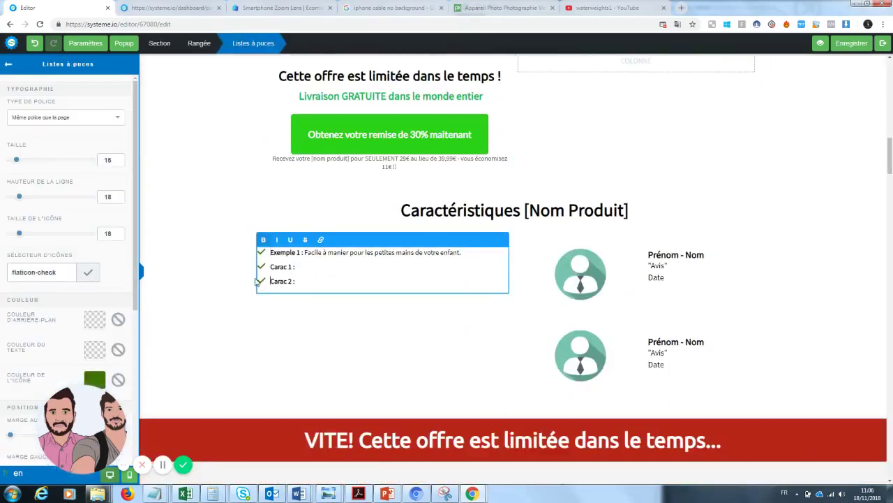
pyautogui.moveTo(301, 280); pyautogui.dragTo(250, 287)
pyautogui.click(269, 279)
pyautogui.click(271, 266)
pyautogui.moveTo(890, 159); pyautogui.dragTo(890, 137)
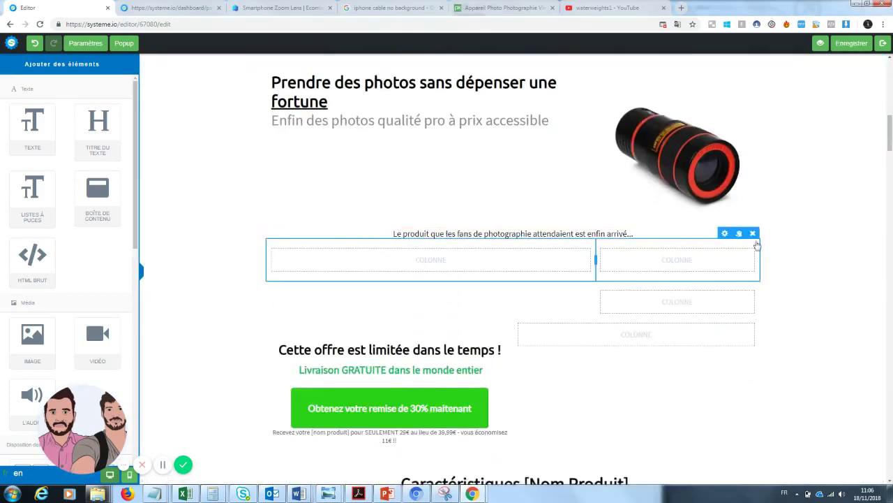
# - Delete the two empty column rows and the limited-offer row
pyautogui.click(752, 234)
pyautogui.click(486, 77)
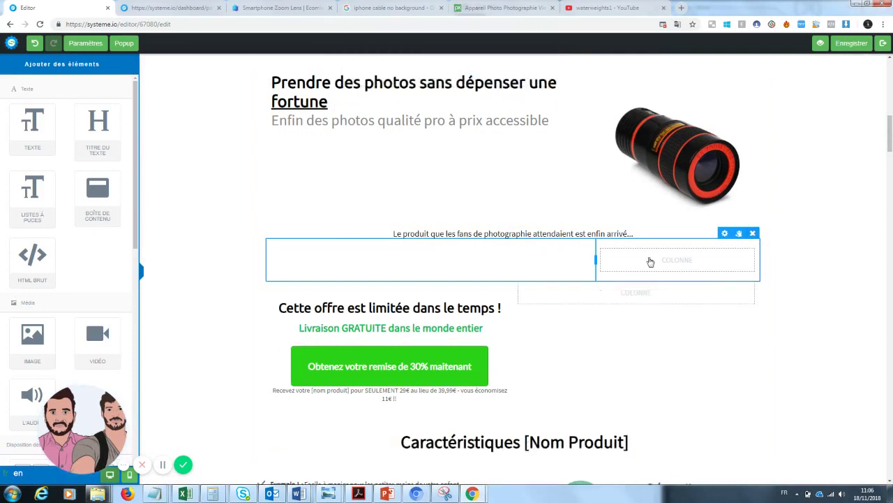
pyautogui.click(752, 233)
pyautogui.click(485, 76)
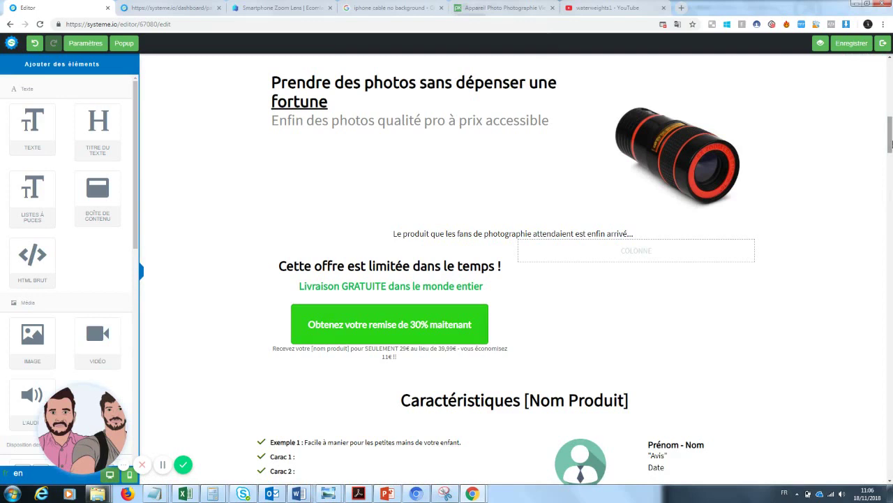
pyautogui.moveTo(520, 281)
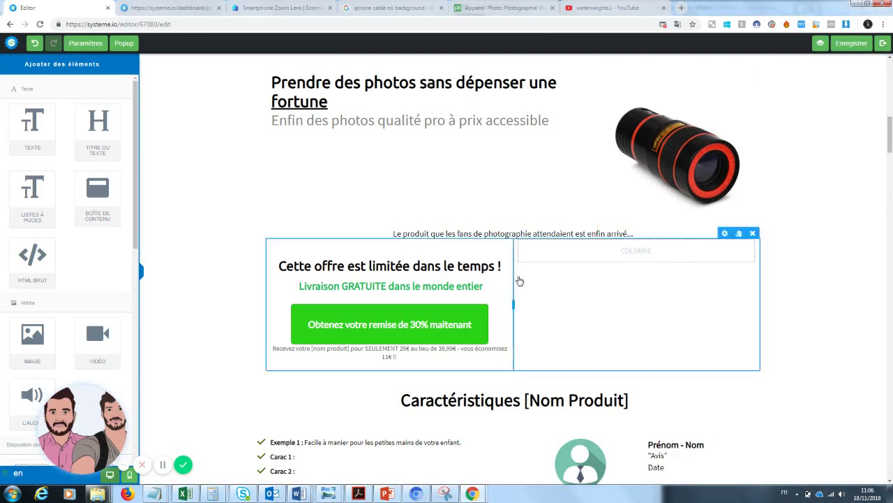
pyautogui.click(753, 234)
pyautogui.click(483, 76)
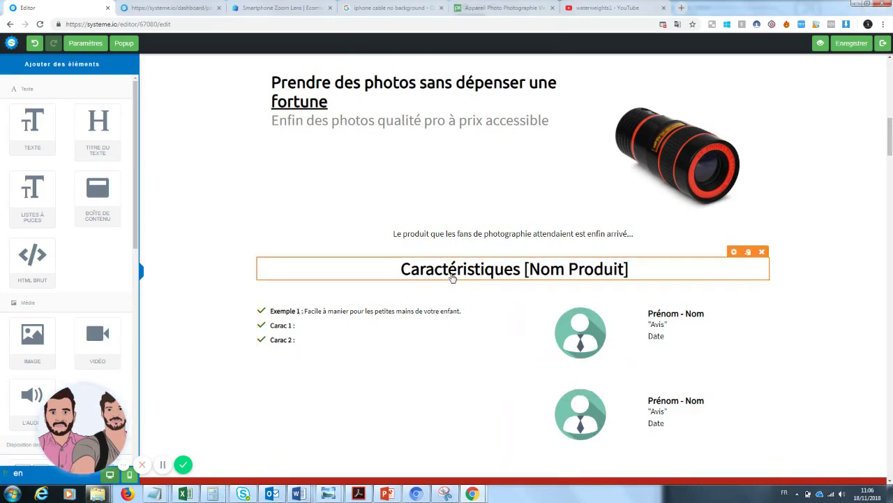
# - Add a text block reading 'Copywritting' above the Caractéristiques heading
pyautogui.moveTo(28, 120); pyautogui.dragTo(462, 251)
pyautogui.doubleClick(499, 275)
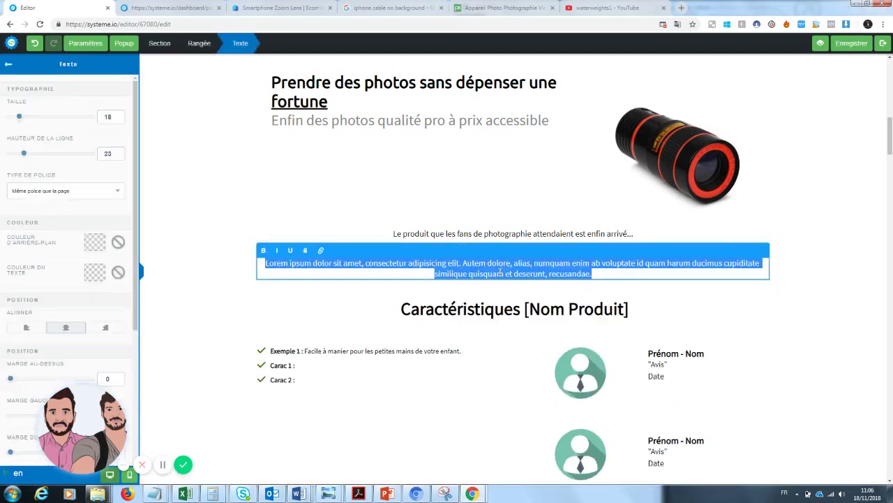
pyautogui.write('Copywritting')
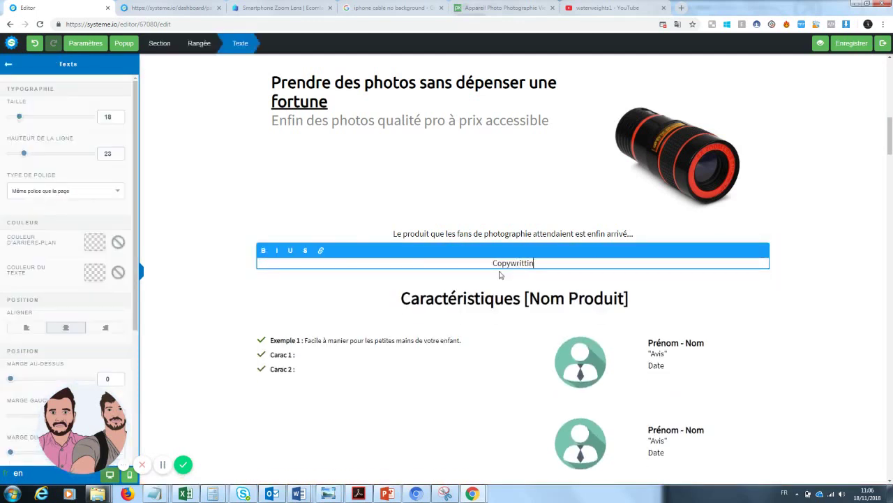
pyautogui.click(831, 307)
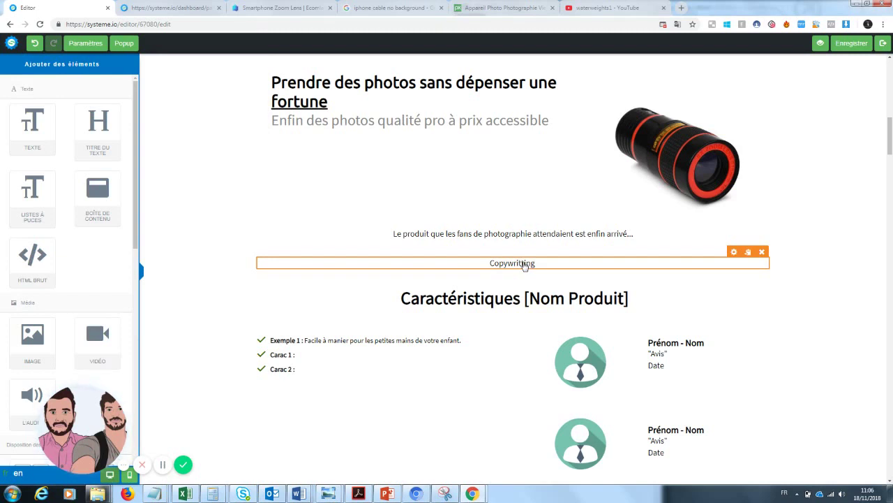
# - Copy both Nano Zoom description paragraphs from the GiftBite product page
pyautogui.moveTo(279, 8); pyautogui.dragTo(174, 7)
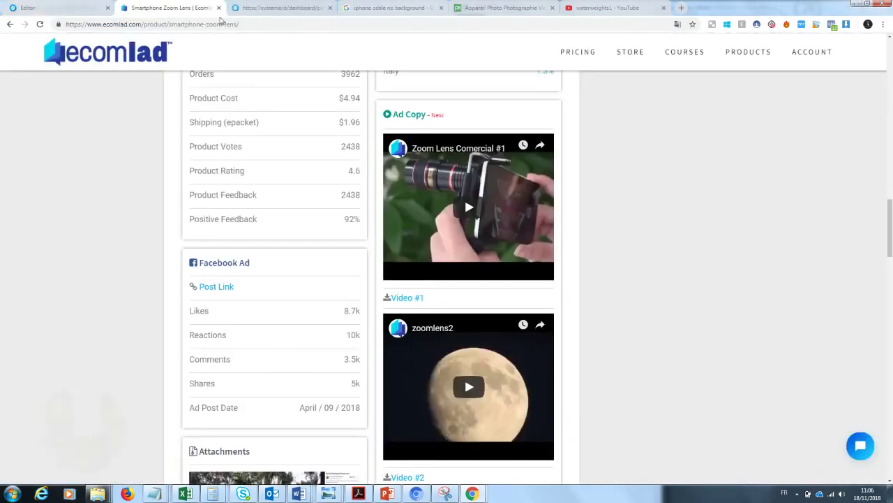
pyautogui.scroll(8, 446, 339)
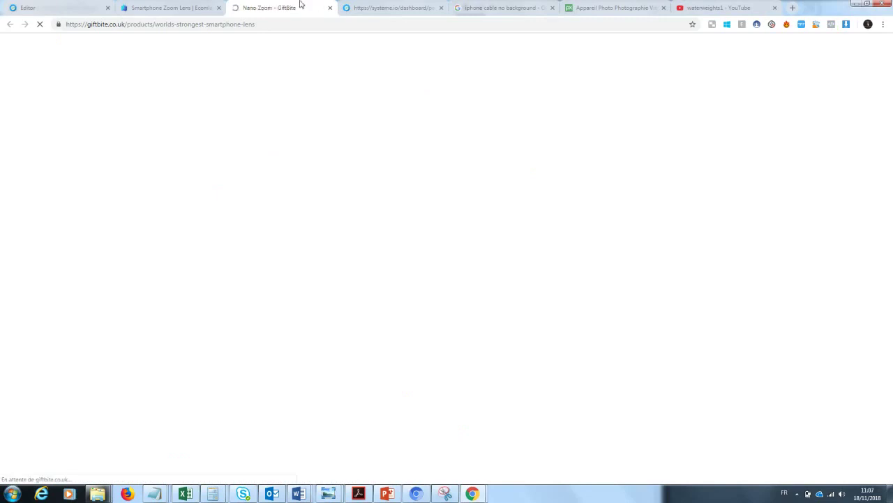
pyautogui.moveTo(300, 6); pyautogui.dragTo(188, 7)
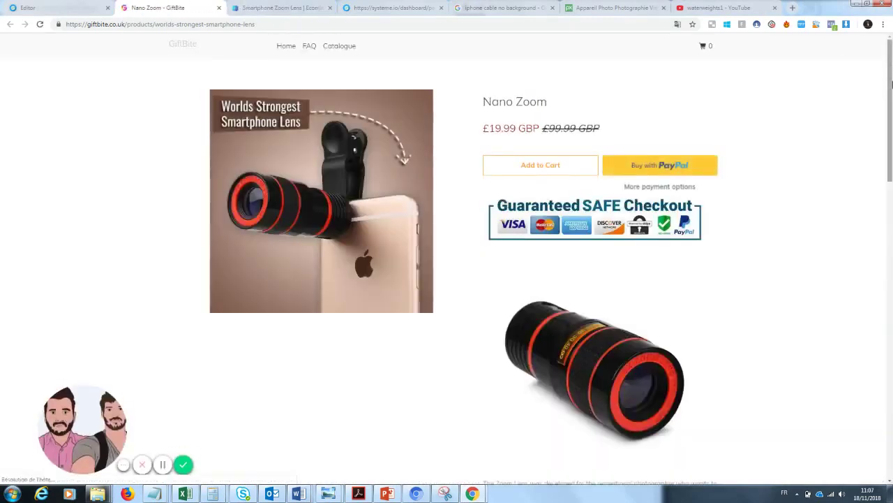
pyautogui.moveTo(890, 90); pyautogui.dragTo(891, 162)
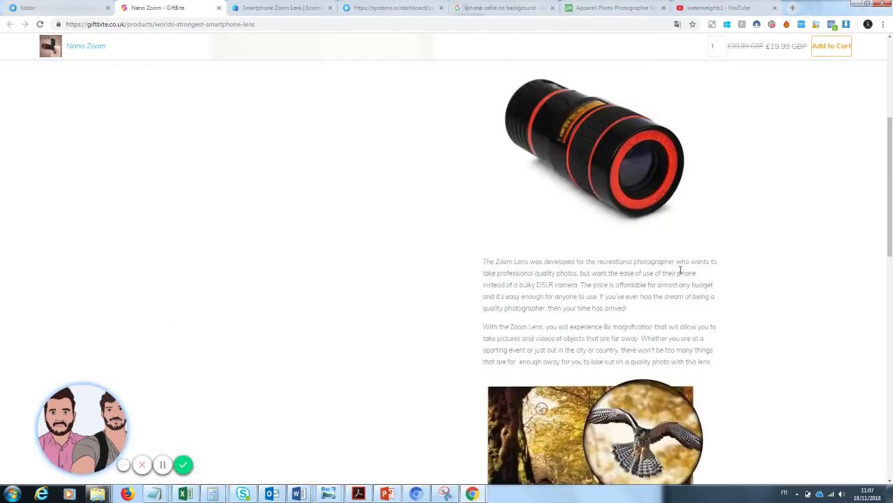
pyautogui.moveTo(482, 261); pyautogui.dragTo(710, 361)
pyautogui.hotkey('ctrl', 'c')
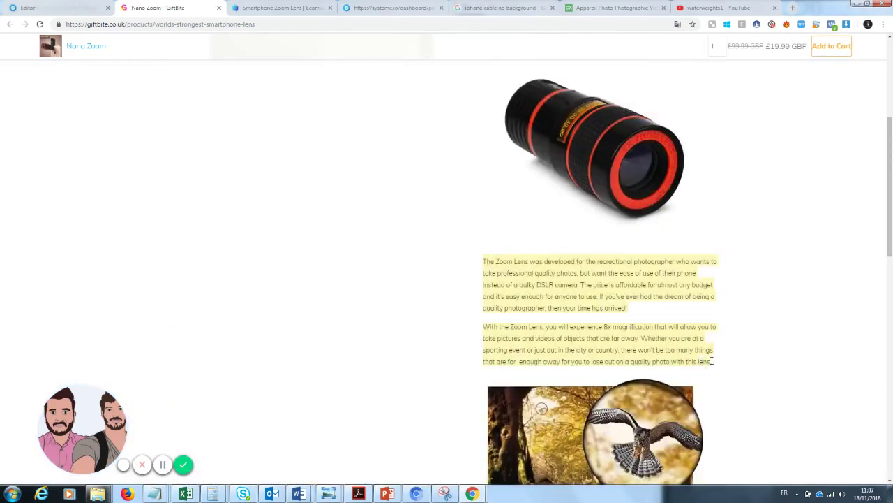
# - Go to the DeepL translator via the address bar
pyautogui.click(213, 25)
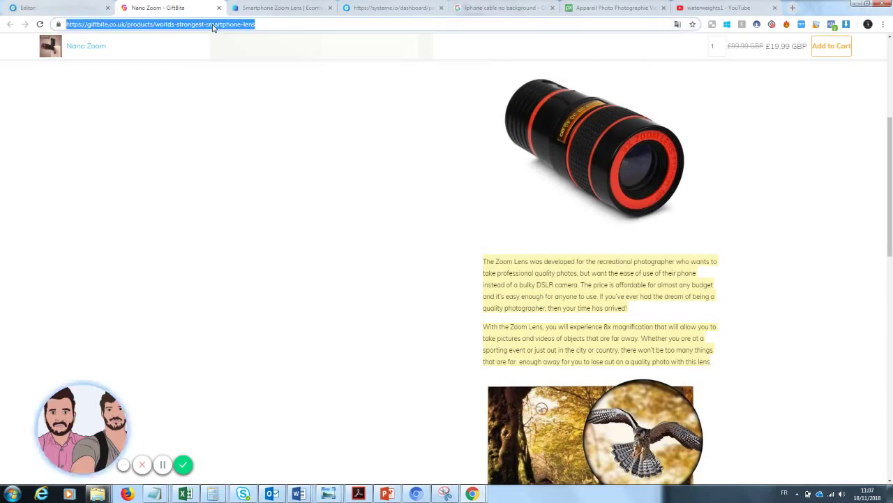
pyautogui.write('deepl.com/en/translator')
pyautogui.press('Return')
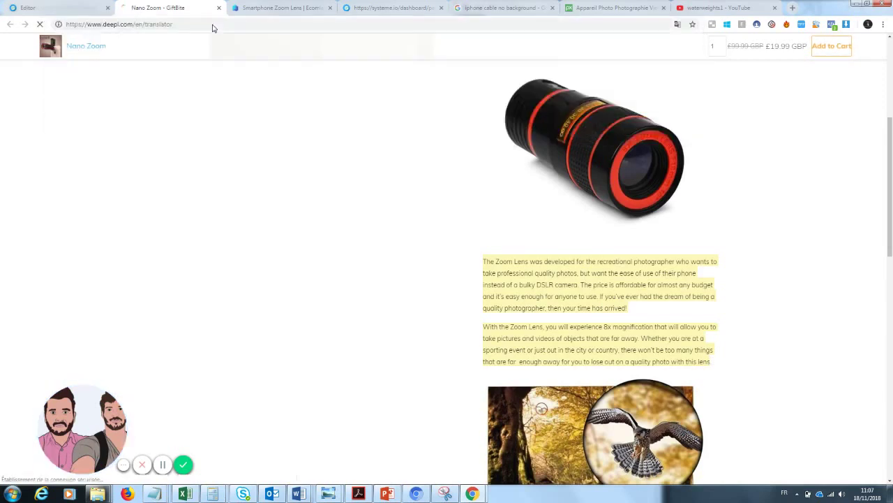
# - Paste the English description into DeepL, copy the French result, and return to the editor
pyautogui.hotkey('ctrl', 'v')
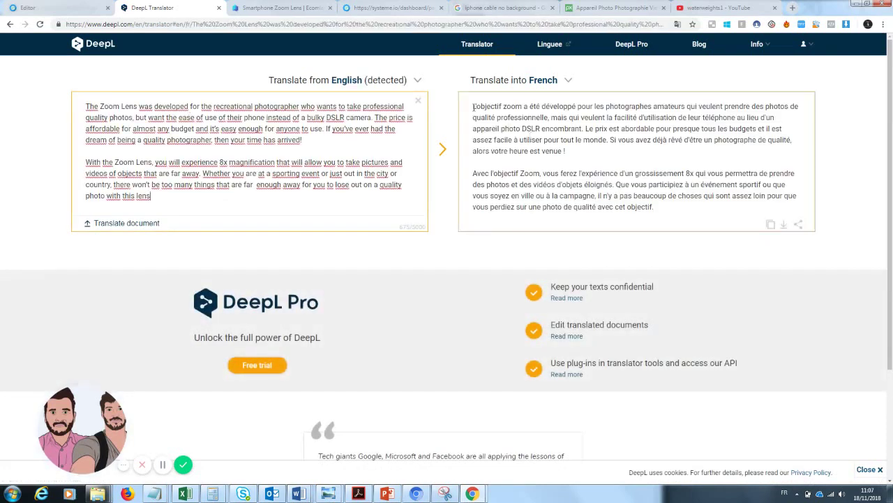
pyautogui.click(682, 212)
pyautogui.hotkey('ctrl', 'a')
pyautogui.hotkey('ctrl', 'c')
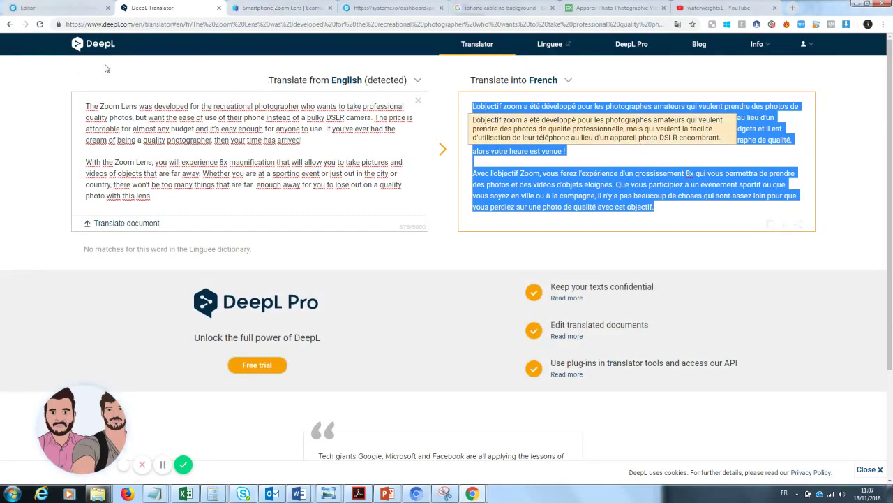
pyautogui.click(43, 5)
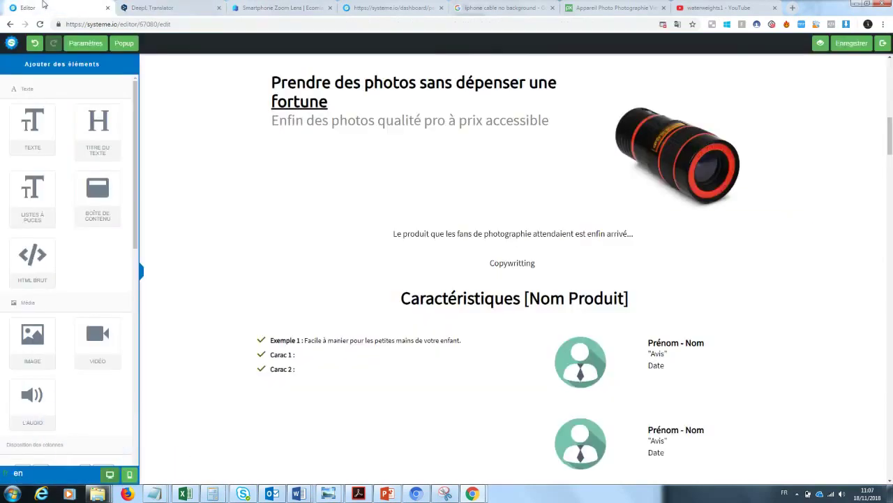
# - Replace the 'Copywritting' placeholder with the pasted French zoom lens description
pyautogui.click(520, 261)
pyautogui.doubleClick(521, 262)
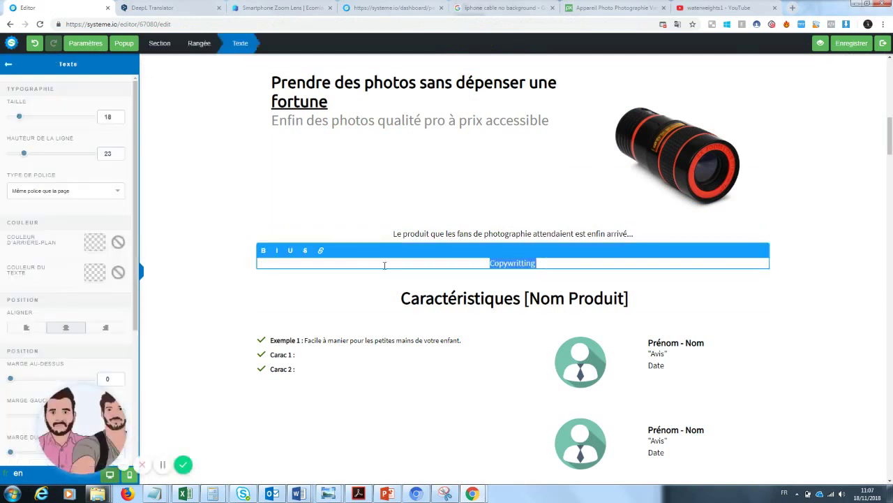
pyautogui.press('BackSpace')
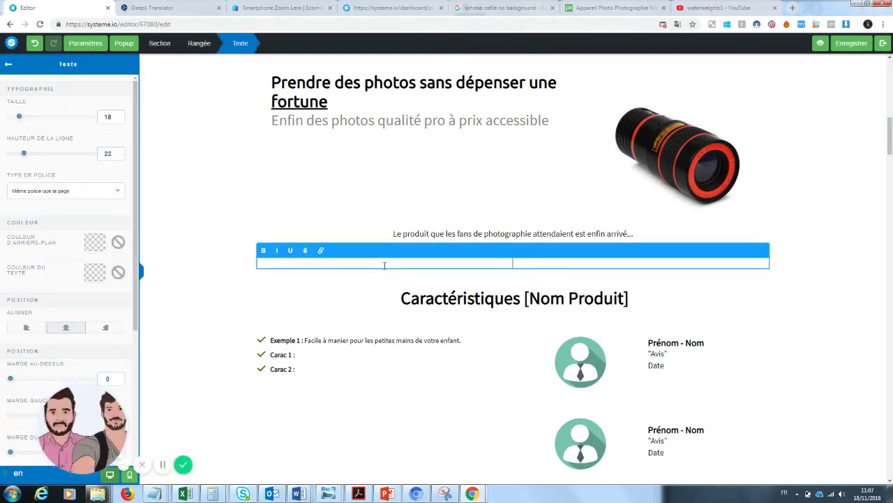
pyautogui.hotkey('ctrl', 'v')
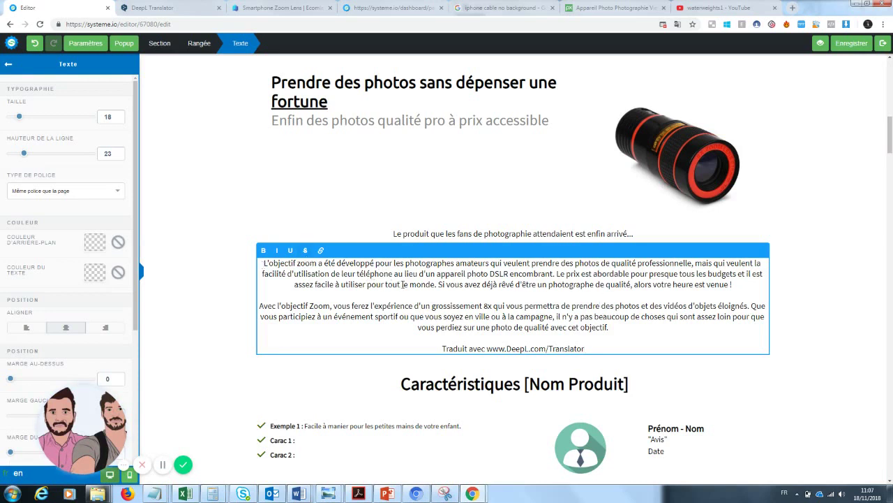
pyautogui.click(488, 234)
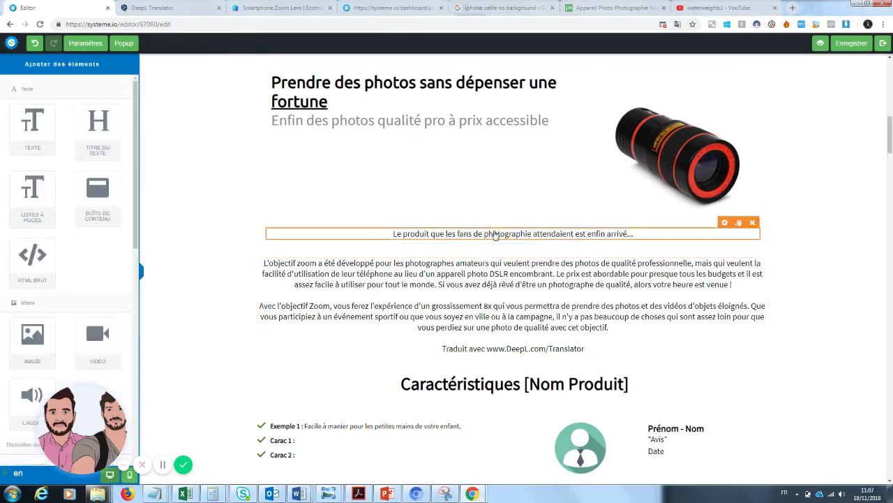
# - Add top and bottom margin spacing around the caption line
pyautogui.click(495, 235)
pyautogui.moveTo(90, 430); pyautogui.dragTo(225, 424)
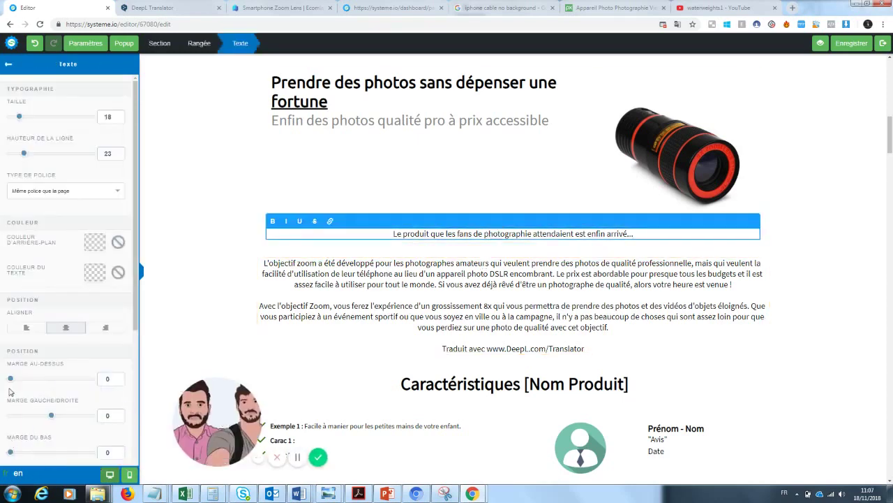
pyautogui.moveTo(32, 383); pyautogui.dragTo(15, 386)
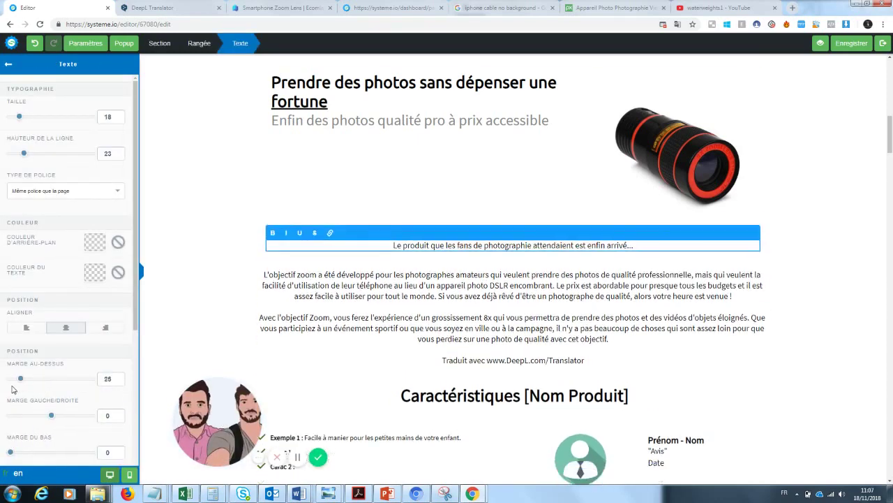
pyautogui.moveTo(12, 454); pyautogui.dragTo(29, 453)
pyautogui.click(523, 357)
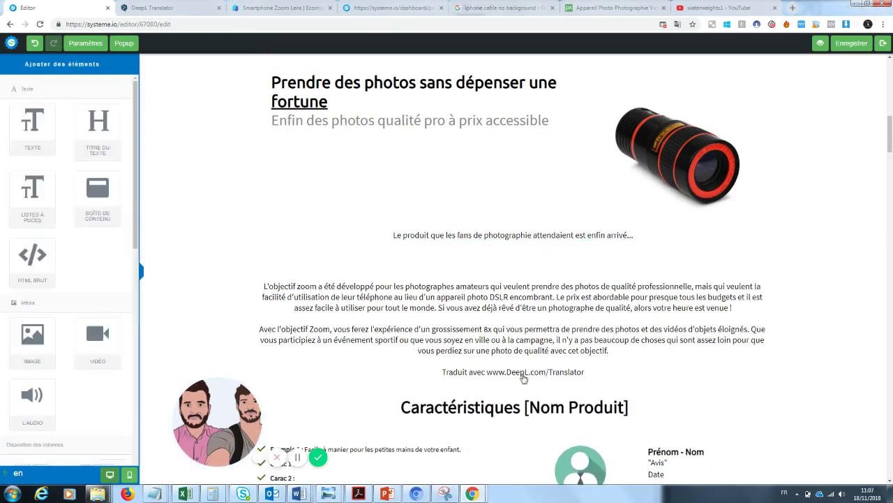
# - Delete the DeepL credit line and add bottom spacing below the description paragraph
pyautogui.click(549, 368)
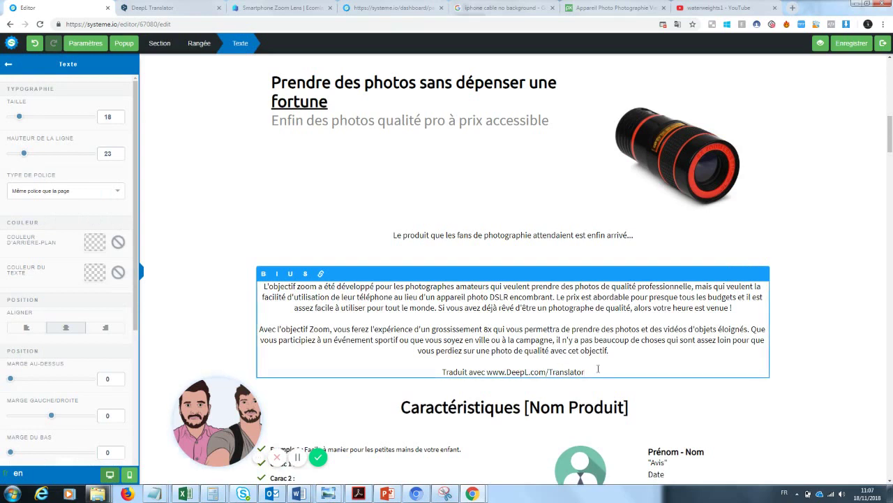
pyautogui.moveTo(587, 371); pyautogui.dragTo(376, 387)
pyautogui.press('BackSpace')
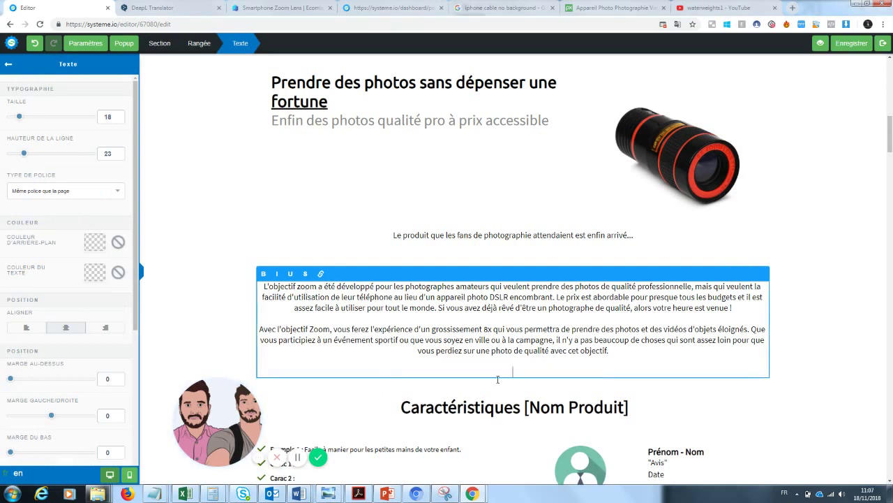
pyautogui.moveTo(11, 451); pyautogui.dragTo(22, 451)
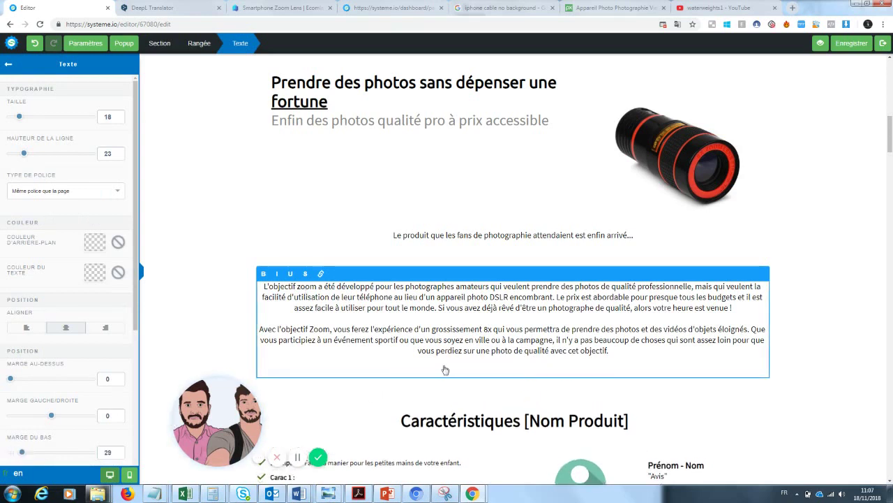
# - Left-align the description paragraph and enlarge its text size from 18 to 25
pyautogui.click(523, 329)
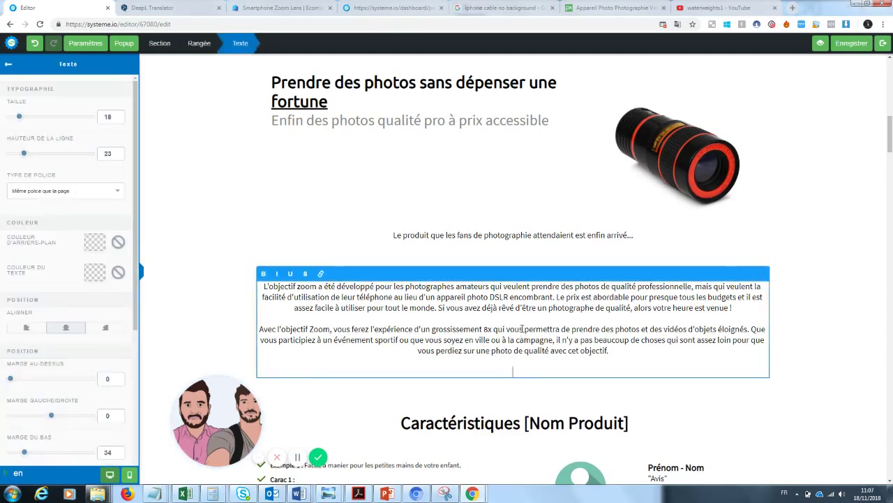
pyautogui.click(24, 331)
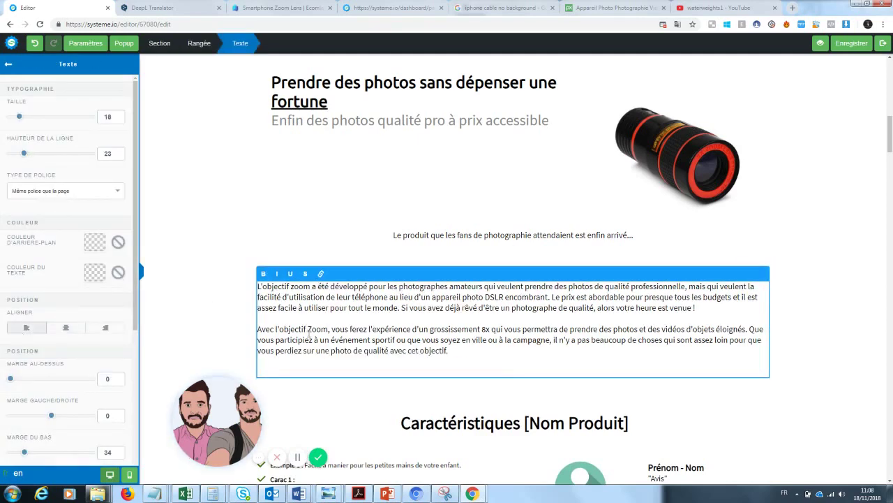
pyautogui.click(832, 290)
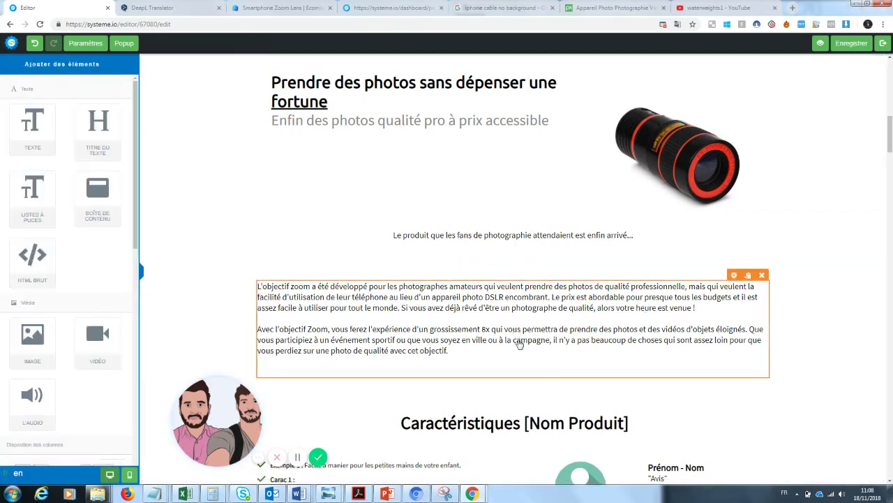
pyautogui.click(484, 343)
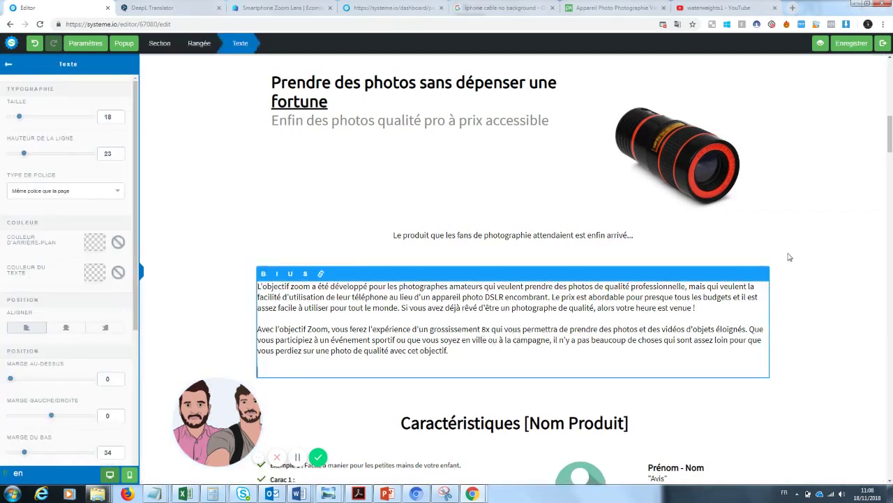
pyautogui.moveTo(453, 352); pyautogui.dragTo(257, 285)
pyautogui.moveTo(20, 117); pyautogui.dragTo(25, 123)
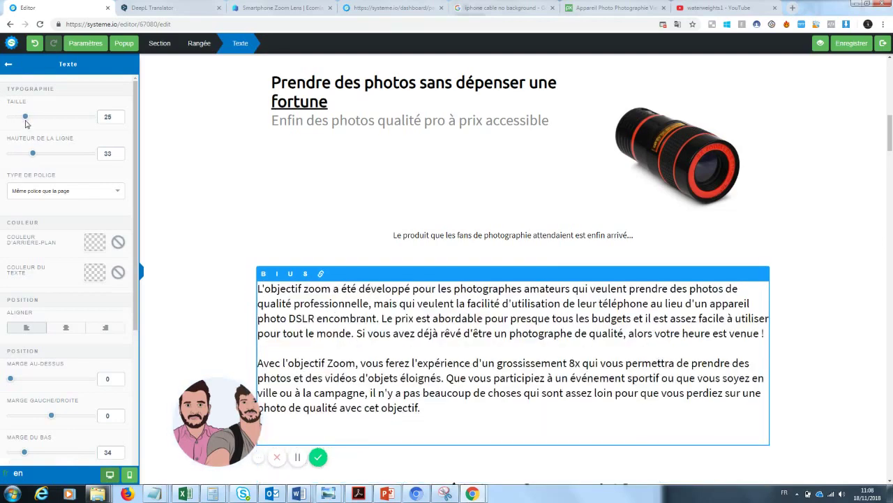
pyautogui.click(812, 241)
pyautogui.moveTo(890, 129); pyautogui.dragTo(886, 170)
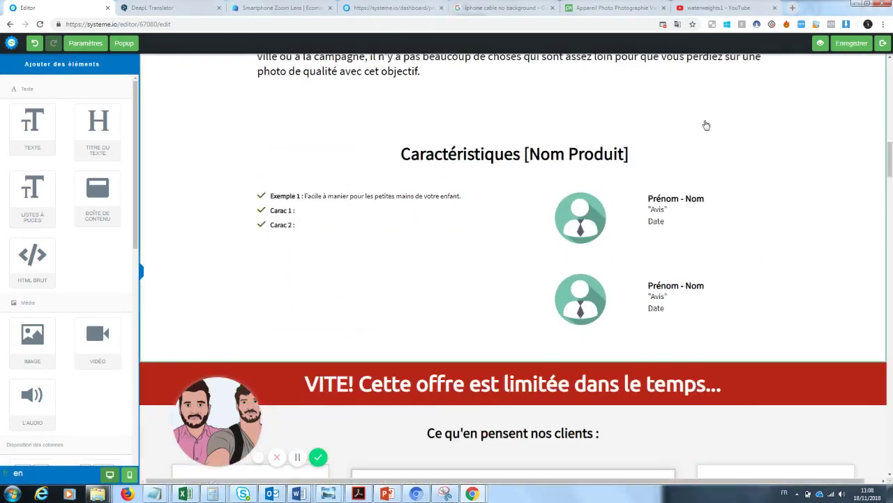
# - Rewrite the first bullet as 'Photos de grandes qualités : une qualité pro pour un équipement mini', bolding its label
pyautogui.click(324, 201)
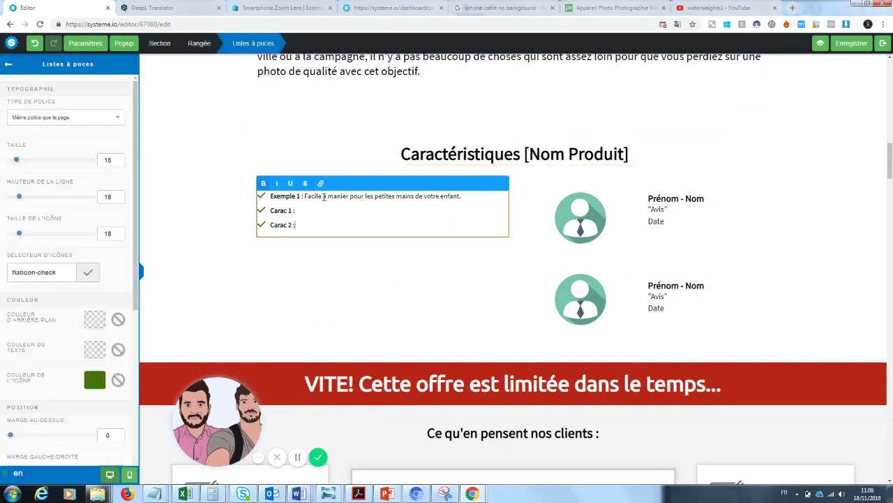
pyautogui.moveTo(465, 195); pyautogui.dragTo(272, 199)
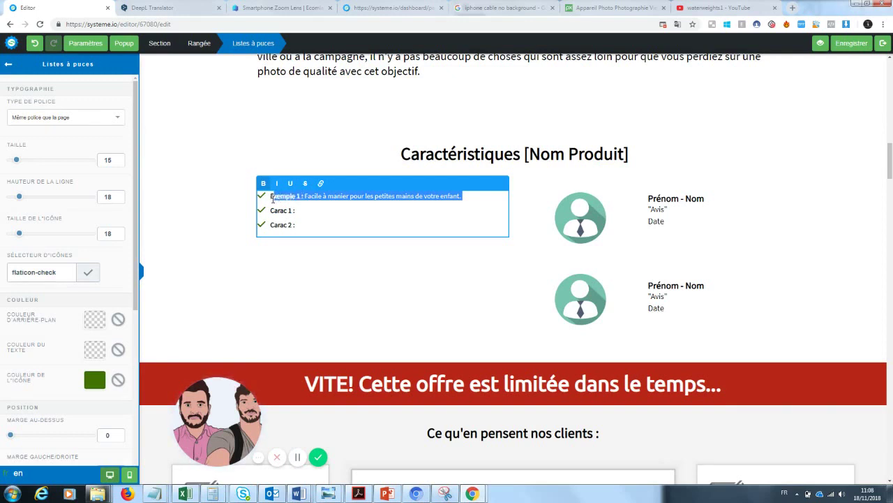
pyautogui.press('BackSpace')
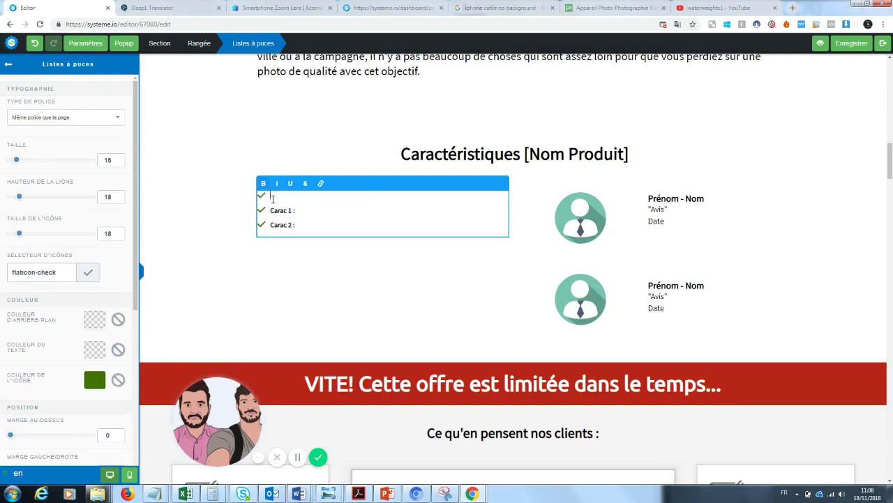
pyautogui.write('Photos de grandes qualités')
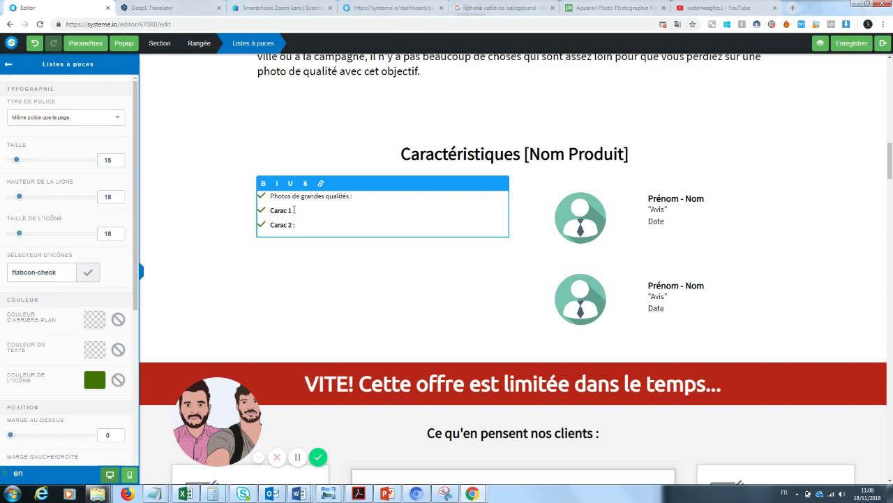
pyautogui.write(' : une')
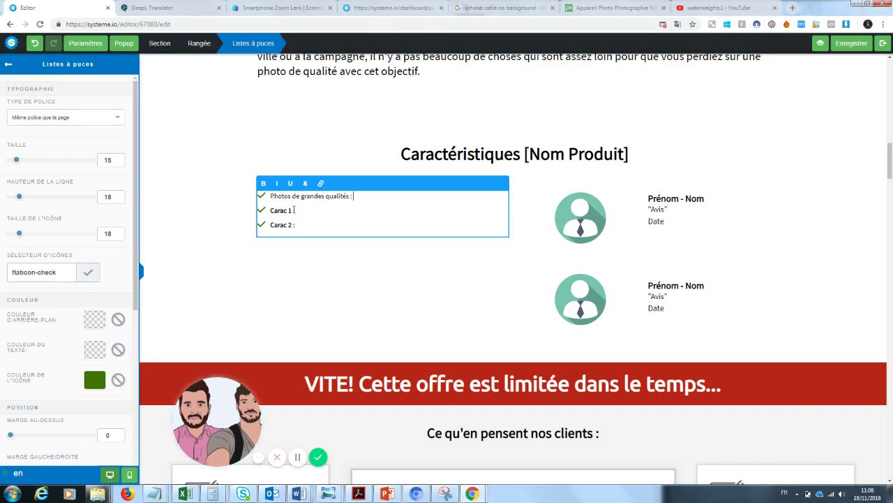
pyautogui.write(' qualité pro')
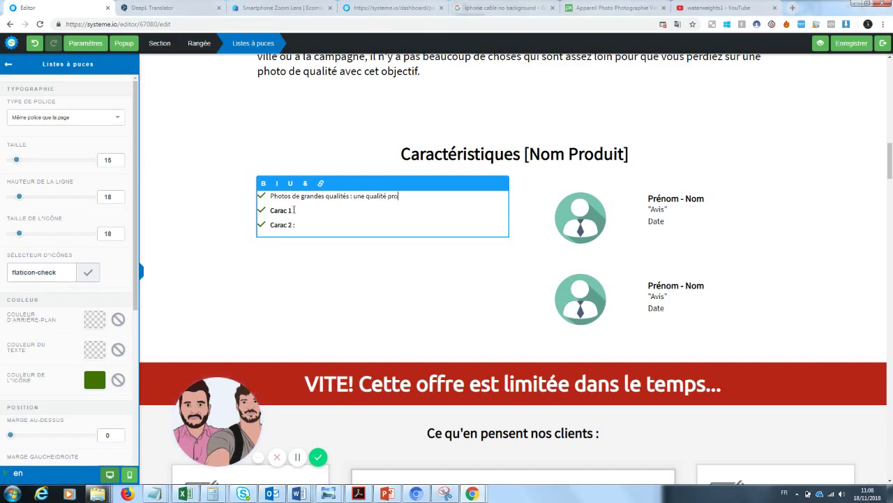
pyautogui.write(' pour pour un équipement mini')
pyautogui.moveTo(292, 210); pyautogui.dragTo(270, 210)
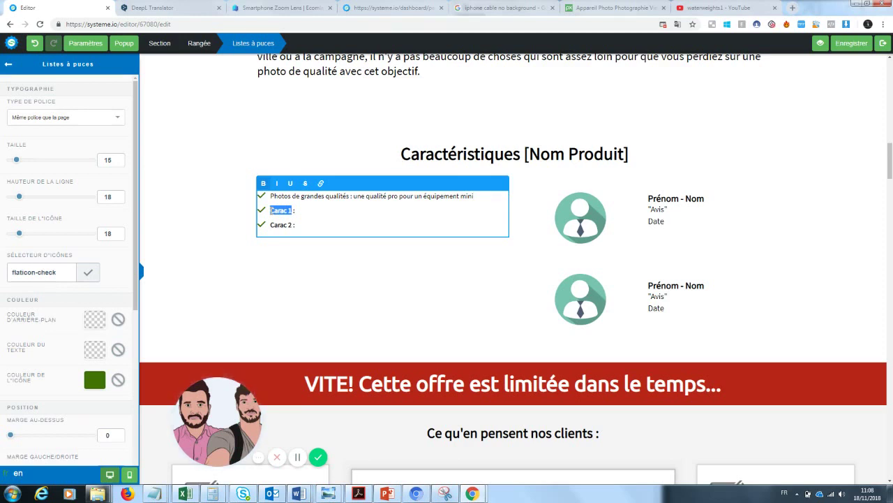
pyautogui.press('BackSpace')
pyautogui.moveTo(349, 196); pyautogui.dragTo(268, 195)
pyautogui.click(264, 185)
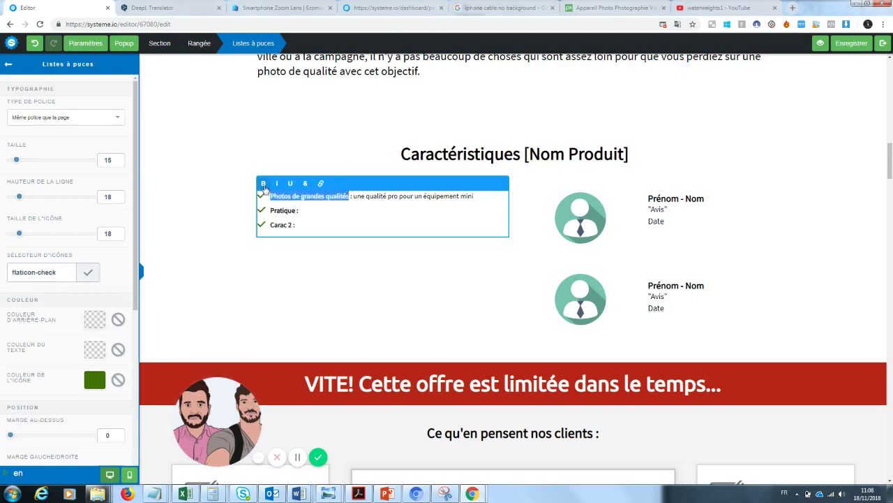
# - Begin the Pratique bullet's text, starting 'se met dans la poche'
pyautogui.click(311, 212)
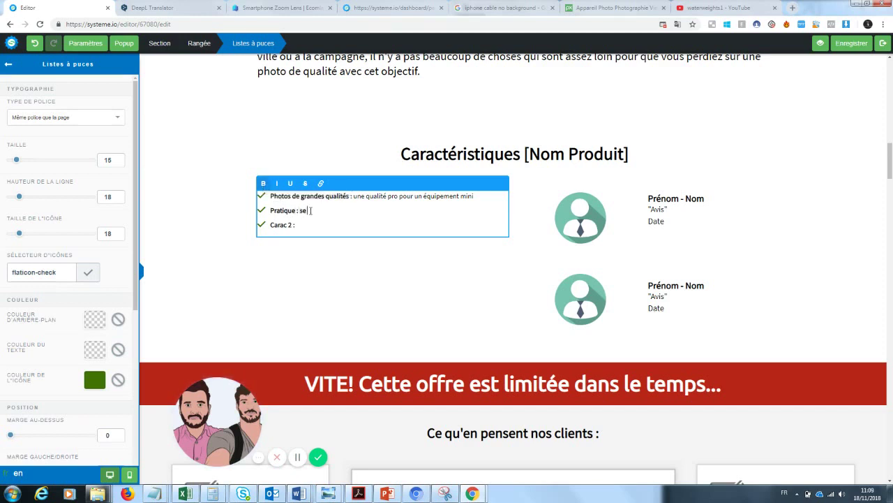
pyautogui.write('se met dans la poche sans auc')
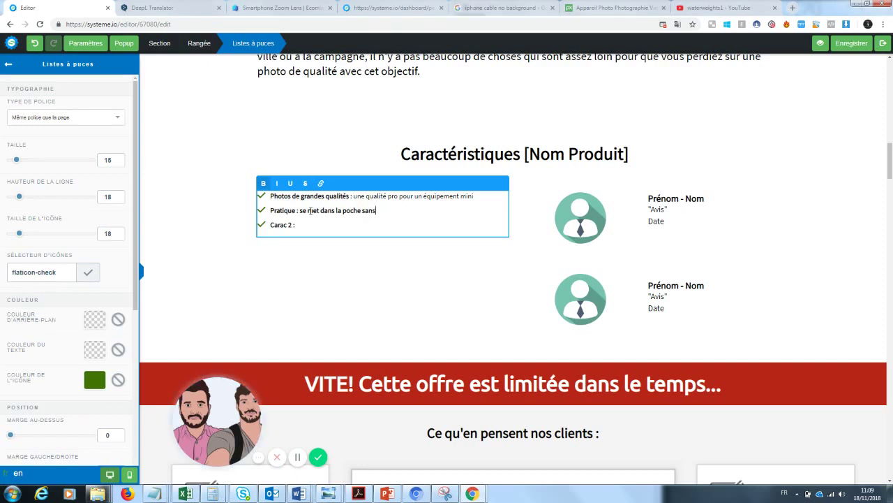
pyautogui.press('BackSpace')
pyautogui.press('BackSpace')
pyautogui.press('BackSpace')
pyautogui.press('BackSpace')
pyautogui.write('pour une grande')
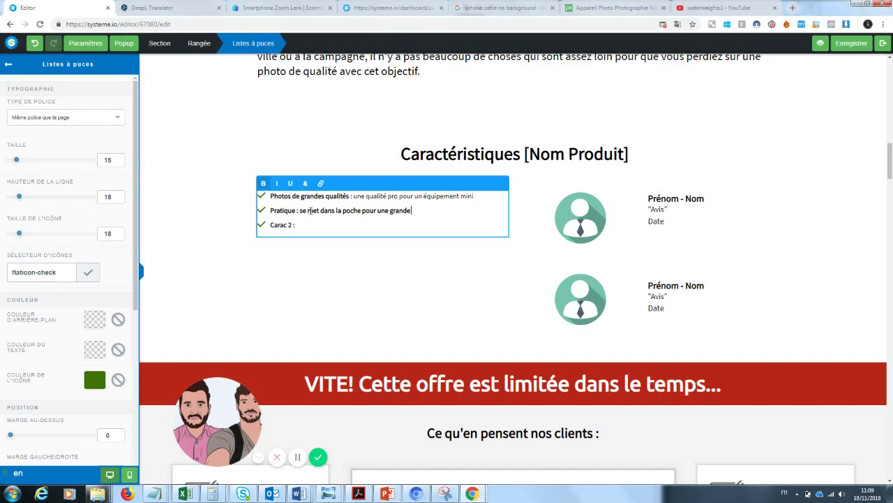
pyautogui.press('BackSpace')
pyautogui.press('BackSpace')
pyautogui.press('BackSpace')
pyautogui.press('BackSpace')
pyautogui.press('BackSpace')
pyautogui.press('BackSpace')
pyautogui.press('BackSpace')
pyautogui.press('BackSpace')
pyautogui.press('BackSpace')
pyautogui.press('BackSpace')
pyautogui.press('BackSpace')
pyautogui.press('BackSpace')
pyautogui.press('BackSpace')
pyautogui.press('BackSpace')
pyautogui.press('BackSpace')
pyautogui.press('BackSpace')
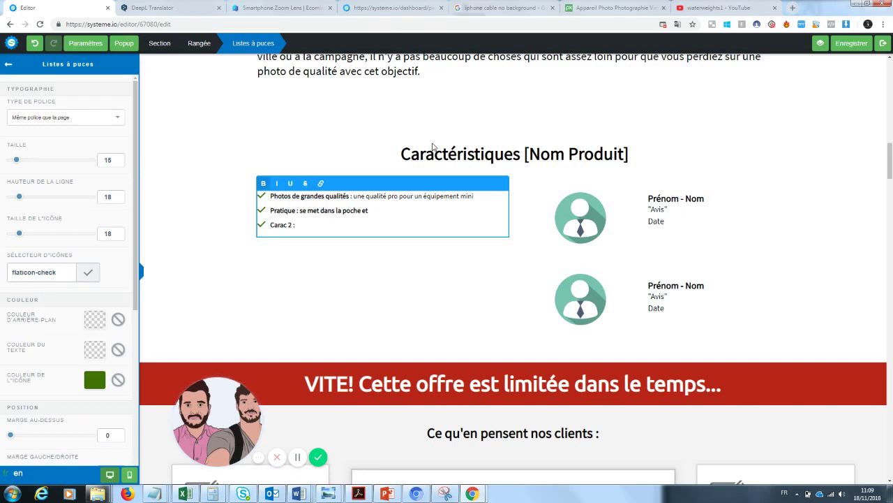
# - Finish Pratique with 'facile à emporter' and replace 'Carac 2' with a Fiabilité bullet
pyautogui.write('facile à')
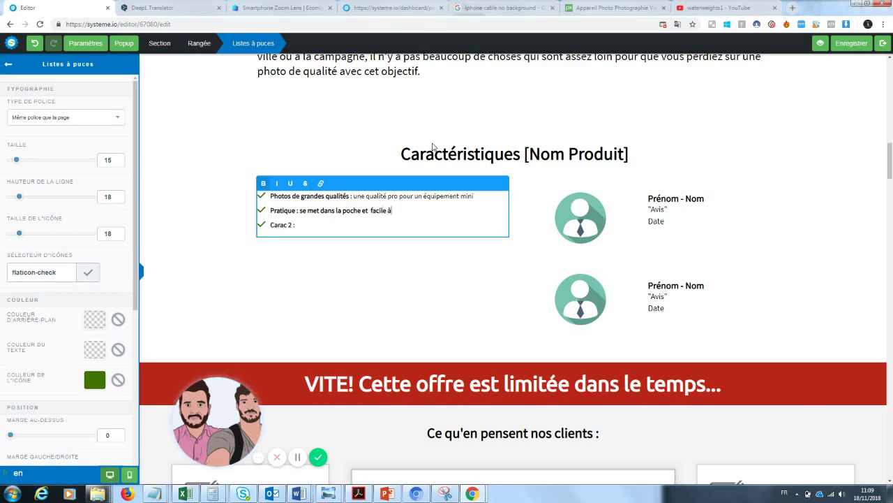
pyautogui.write(' emporter')
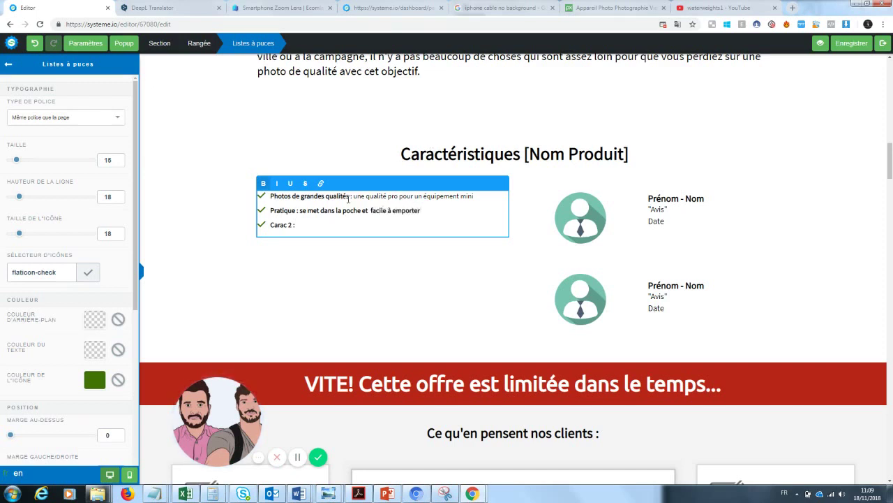
pyautogui.moveTo(292, 224); pyautogui.dragTo(273, 225)
pyautogui.press('BackSpace')
pyautogui.write('Fiabilit')
pyautogui.press('BackSpace')
pyautogui.write('Fiabilité : Une durée de vie plus grande que')
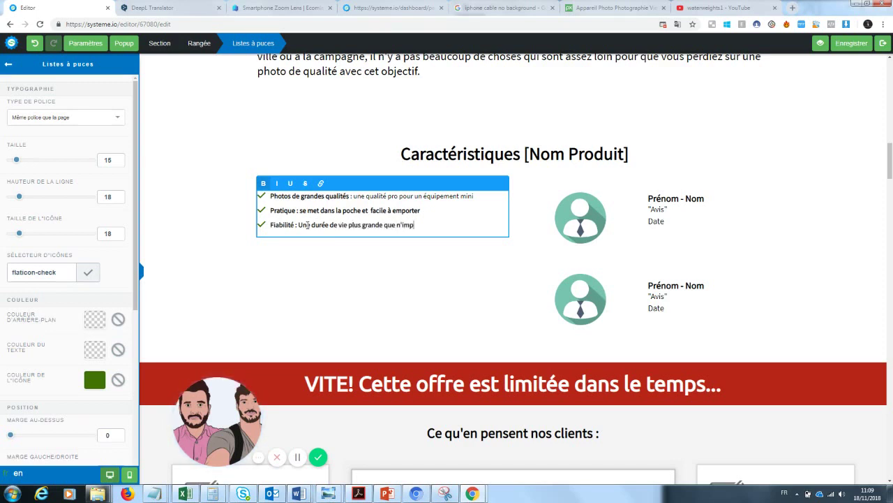
pyautogui.write(" n'importe quel autre produit pho")
# - Reword Fiabilité to 'Une garantie certifiée de la qualité de nos produits' and unbold both descriptions
pyautogui.moveTo(493, 225); pyautogui.dragTo(299, 225)
pyautogui.write('Une garantie')
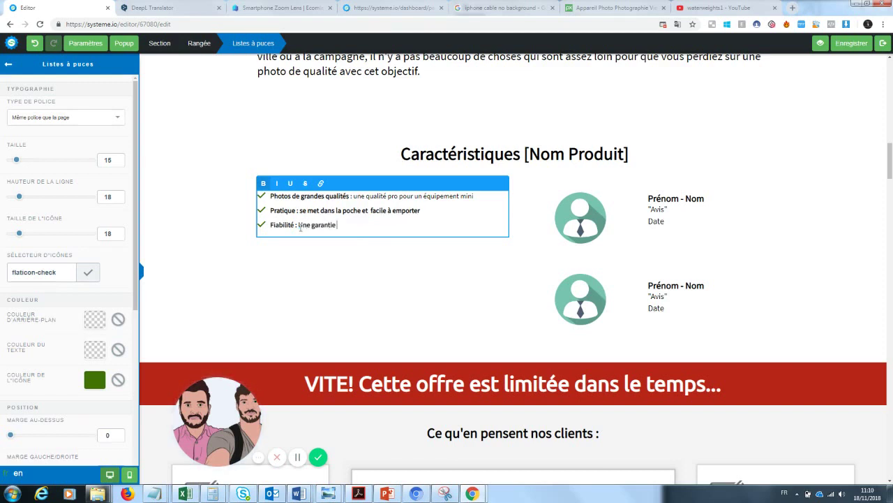
pyautogui.write(' certifiée de la qualité de nos produits')
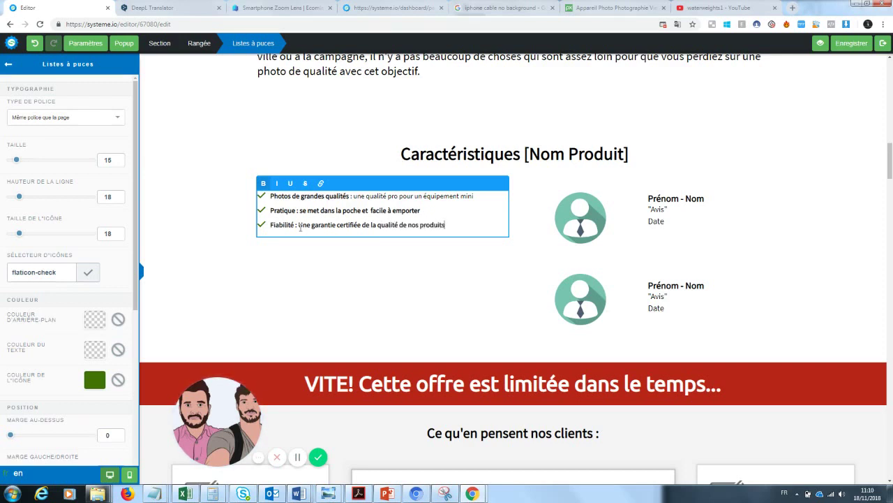
pyautogui.moveTo(299, 225); pyautogui.dragTo(443, 235)
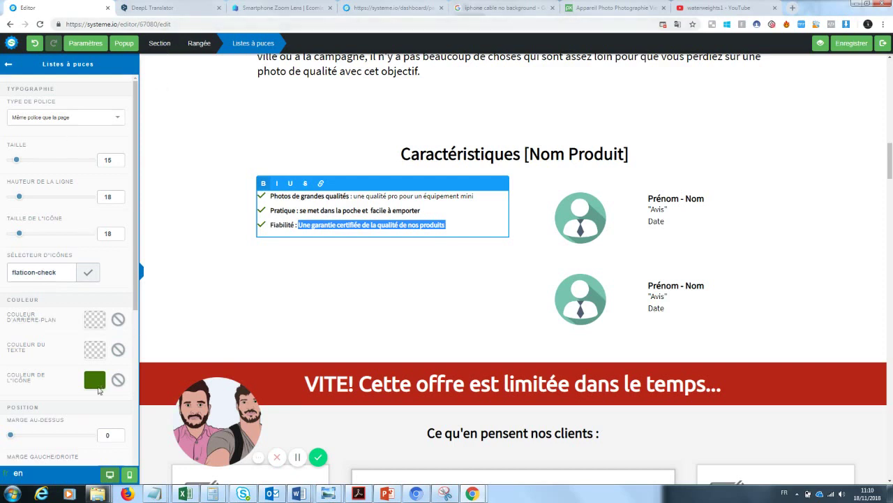
pyautogui.click(264, 183)
pyautogui.click(415, 210)
pyautogui.moveTo(420, 210); pyautogui.dragTo(300, 211)
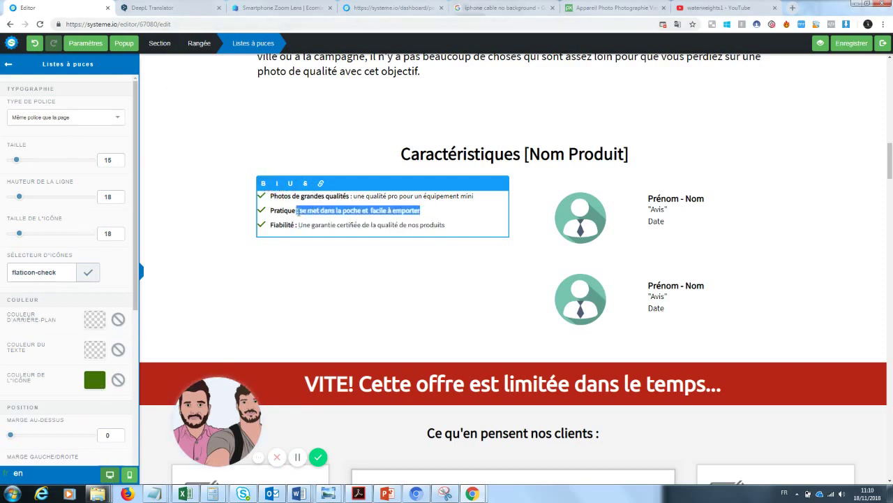
pyautogui.click(426, 265)
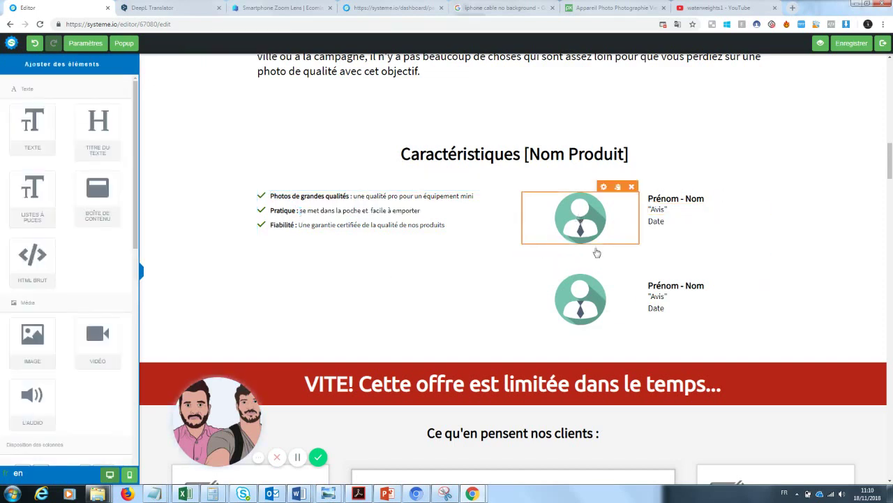
# - Replace the first testimonial avatar with the lens kit on wooden table photo from Vos images
pyautogui.click(515, 157)
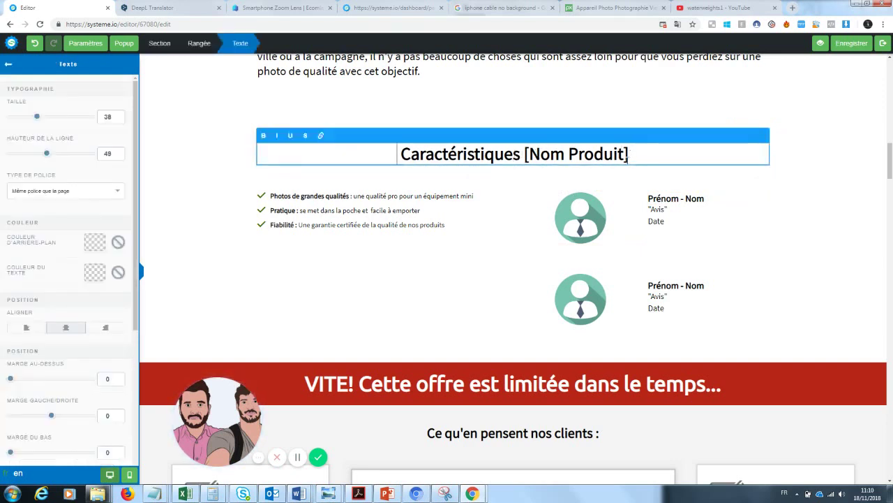
pyautogui.click(673, 264)
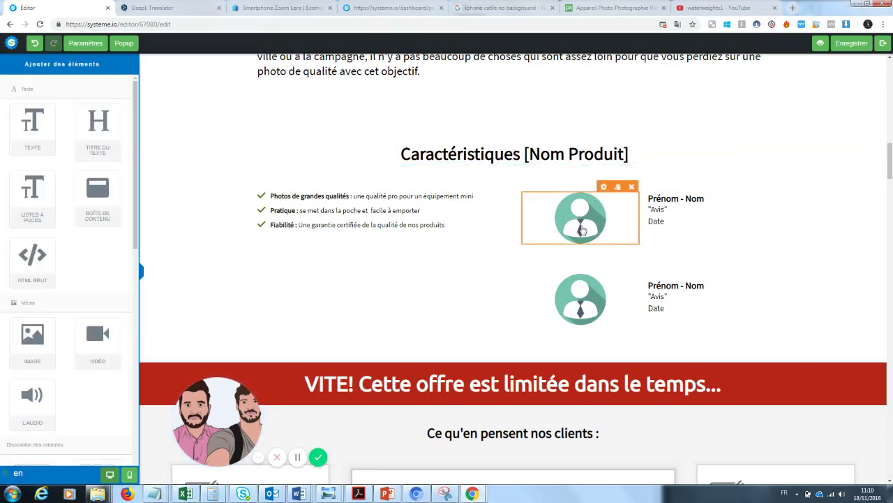
pyautogui.click(582, 227)
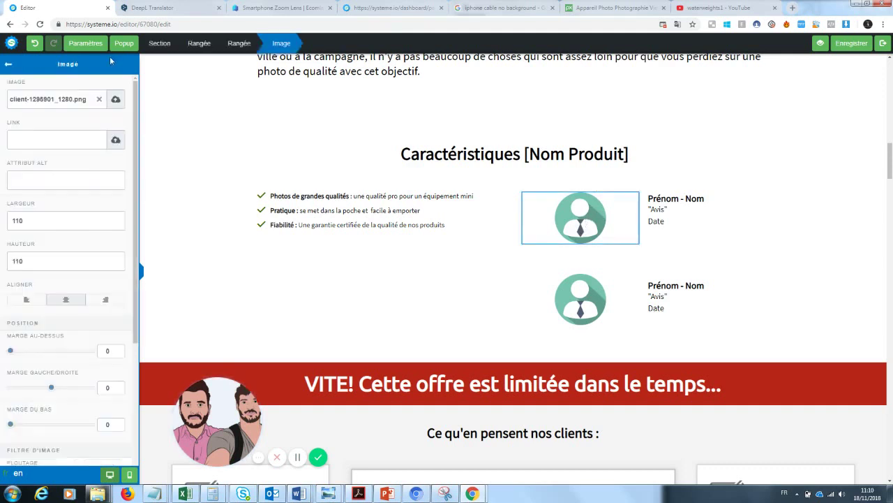
pyautogui.click(99, 97)
pyautogui.click(115, 99)
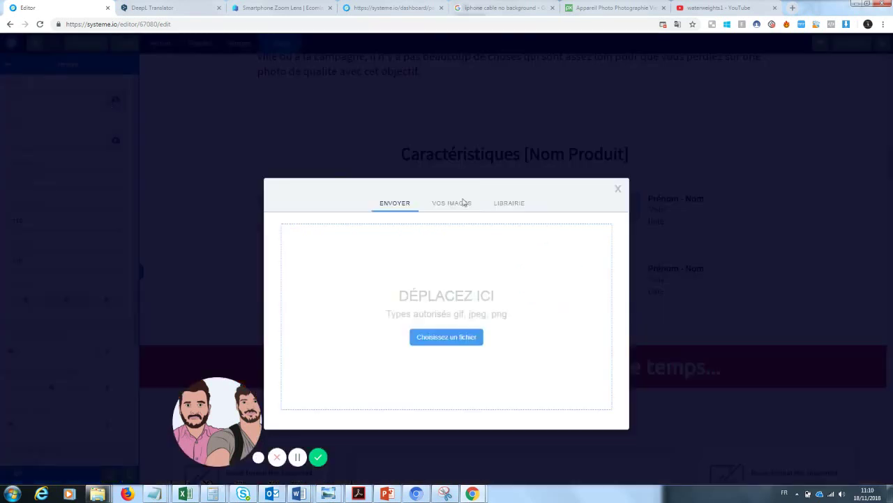
pyautogui.click(309, 287)
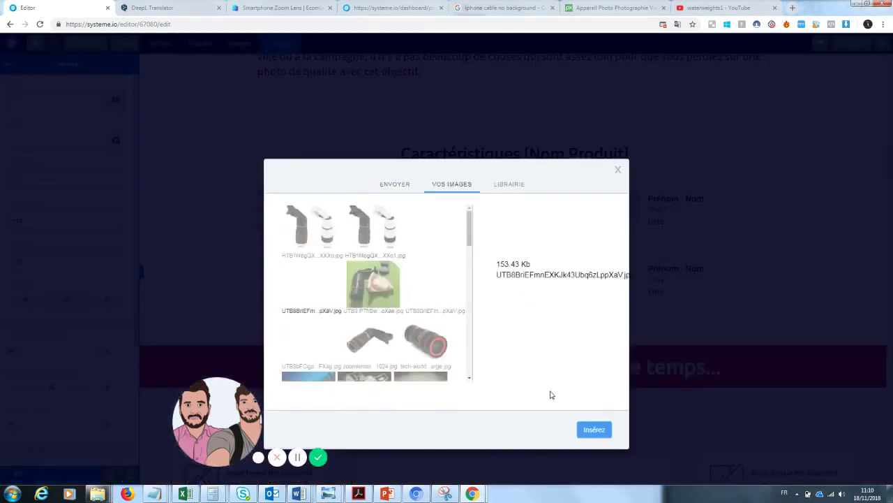
pyautogui.click(601, 430)
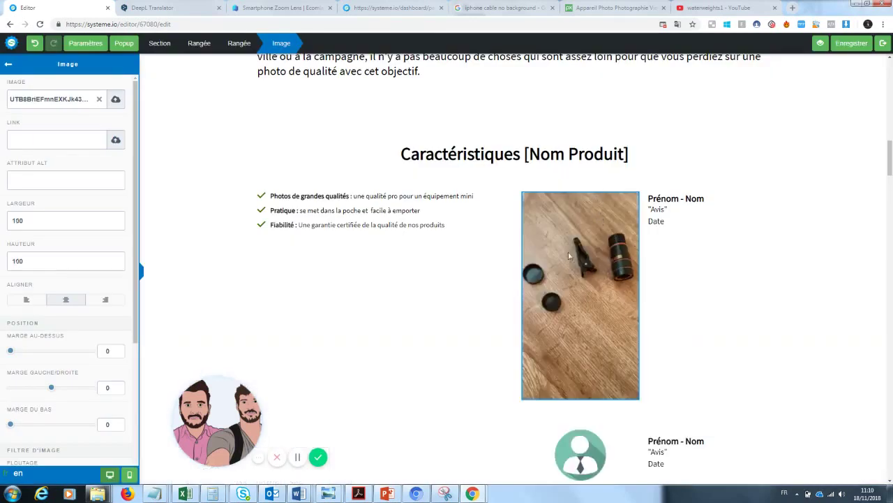
# - Resize the lens kit photo to width 200 and height 300
pyautogui.click(671, 210)
pyautogui.click(599, 284)
pyautogui.moveTo(65, 225); pyautogui.dragTo(2, 235)
pyautogui.write('200')
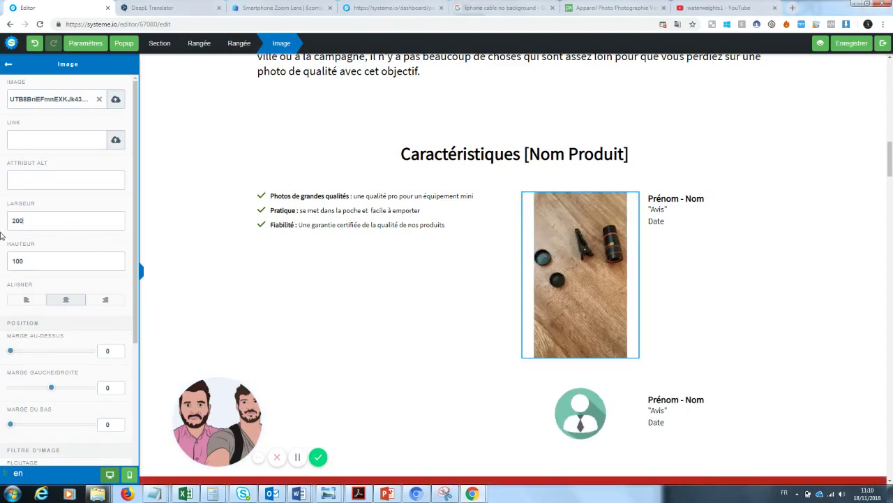
pyautogui.moveTo(28, 261); pyautogui.dragTo(0, 263)
pyautogui.write('200')
pyautogui.moveTo(27, 260); pyautogui.dragTo(2, 266)
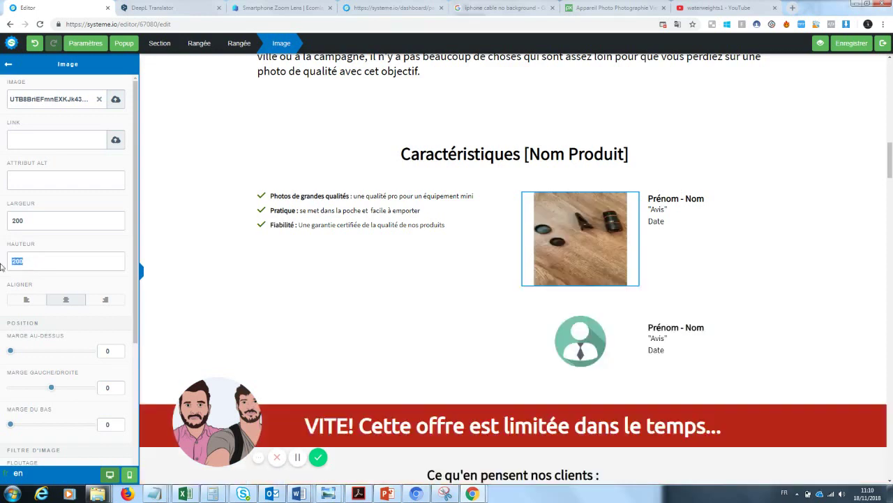
pyautogui.write('300')
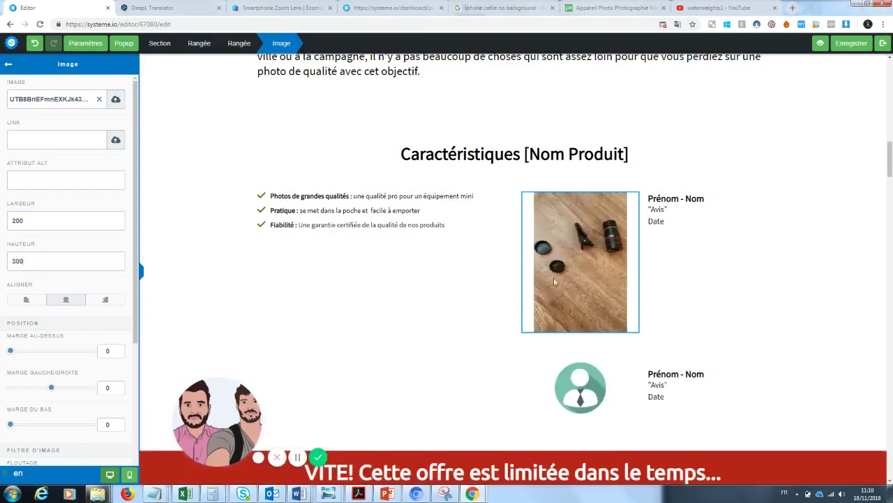
pyautogui.click(771, 270)
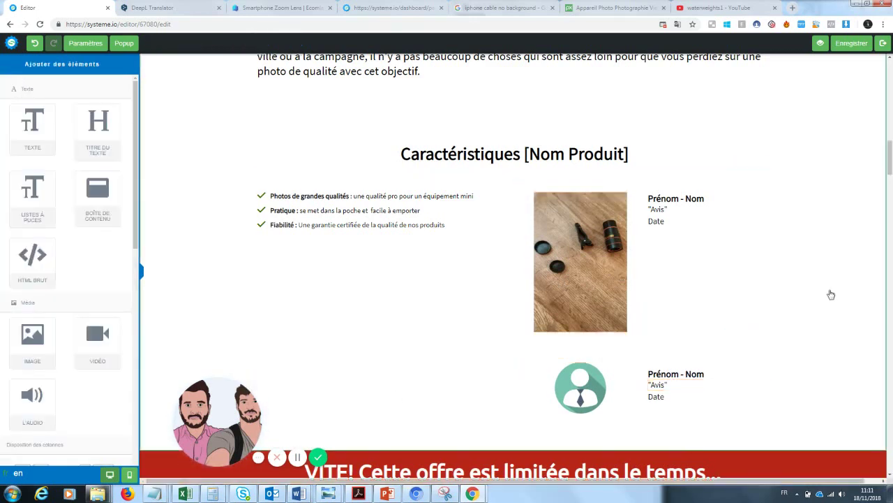
# - Delete the second avatar testimonial row and confirm the removal
pyautogui.click(355, 274)
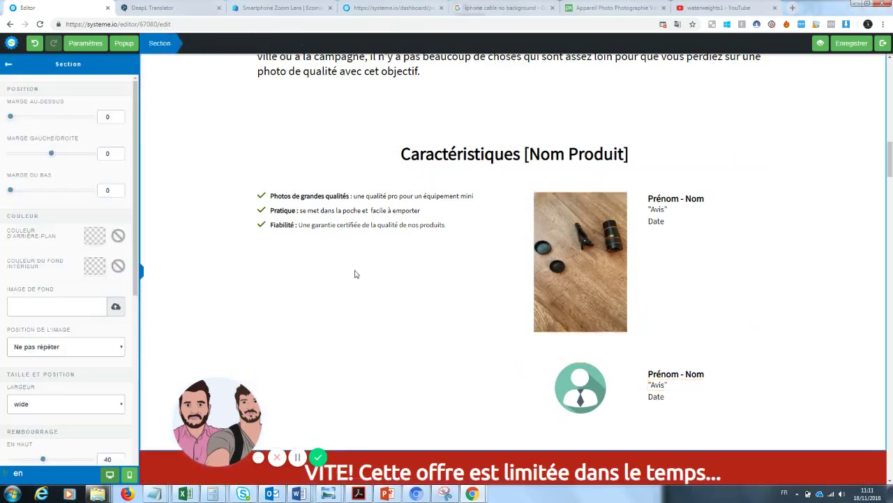
pyautogui.click(8, 64)
pyautogui.moveTo(30, 338)
pyautogui.mouseDown()
pyautogui.moveTo(405, 380)
pyautogui.moveTo(358, 377)
pyautogui.moveTo(45, 301)
pyautogui.moveTo(28, 329)
pyautogui.mouseUp()
pyautogui.moveTo(137, 210); pyautogui.dragTo(135, 294)
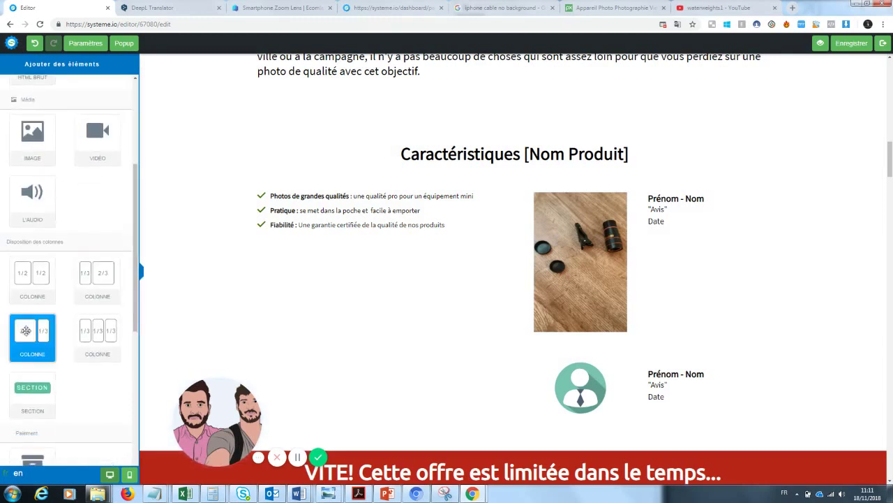
pyautogui.moveTo(79, 280); pyautogui.dragTo(87, 264)
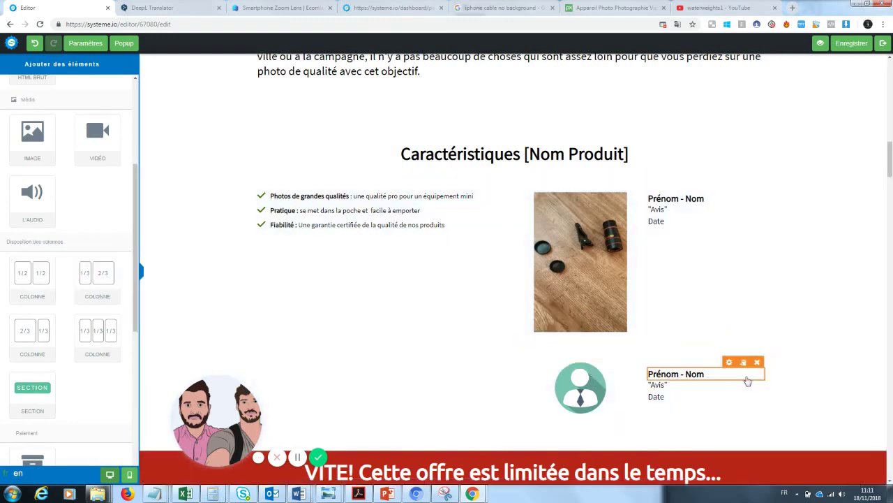
pyautogui.click(762, 335)
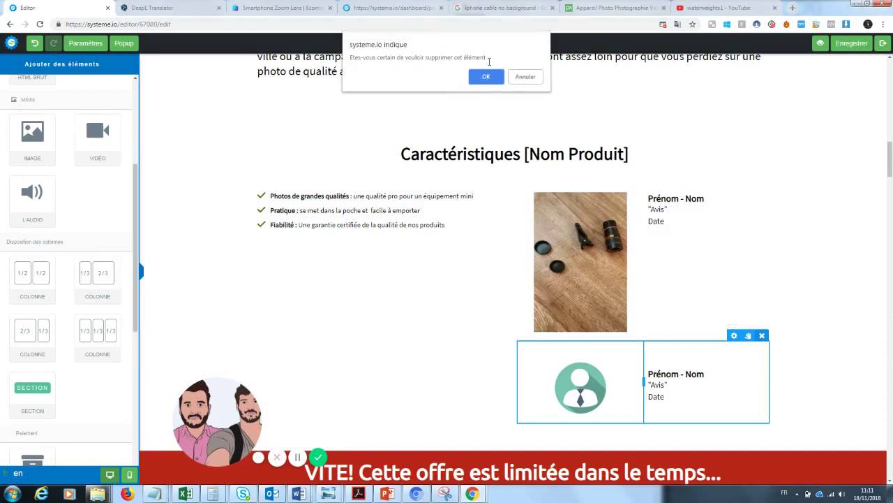
pyautogui.click(486, 74)
# - Drop a 1/3–2/3 two-column row below the Caractéristiques section
pyautogui.moveTo(890, 155); pyautogui.dragTo(890, 163)
pyautogui.moveTo(83, 290); pyautogui.dragTo(423, 249)
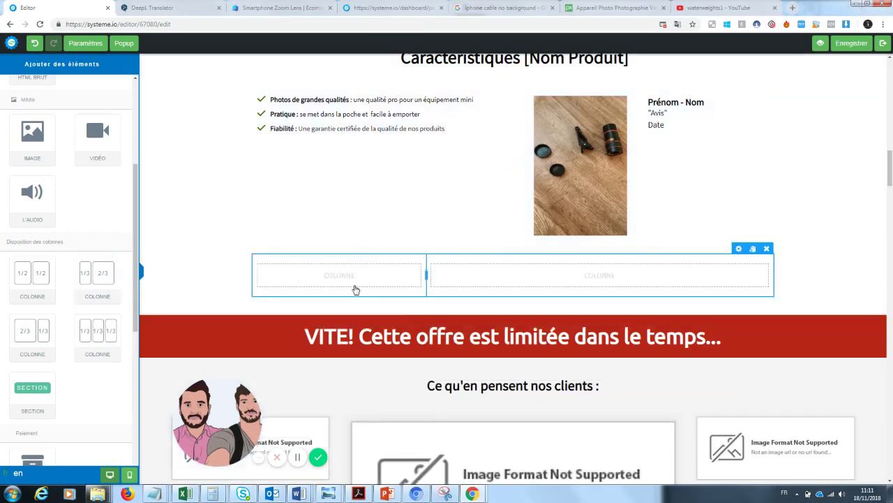
pyautogui.moveTo(32, 136); pyautogui.dragTo(333, 266)
# - Insert a lens kit photo from the uploaded images into the empty left column
pyautogui.click(371, 300)
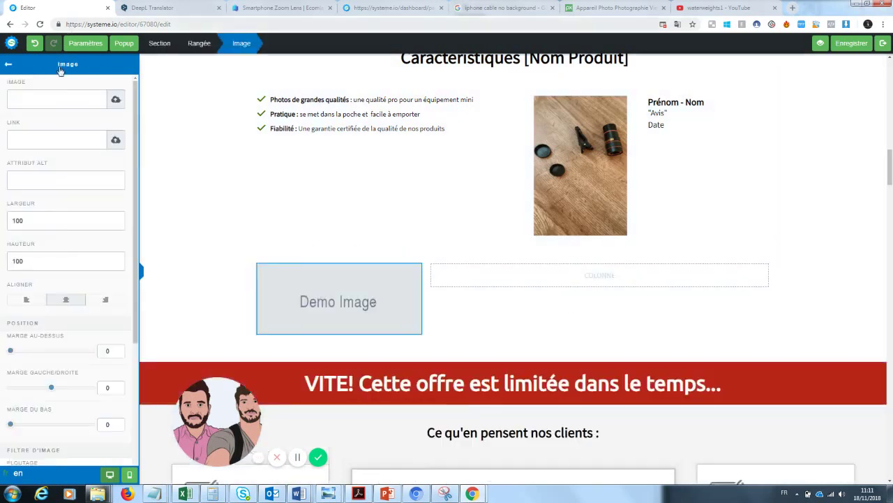
pyautogui.click(116, 99)
pyautogui.click(453, 204)
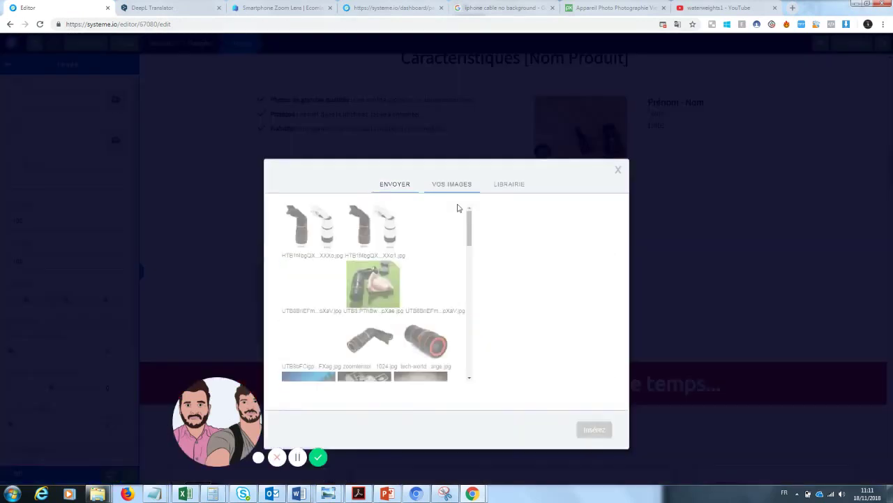
pyautogui.click(458, 299)
pyautogui.click(591, 429)
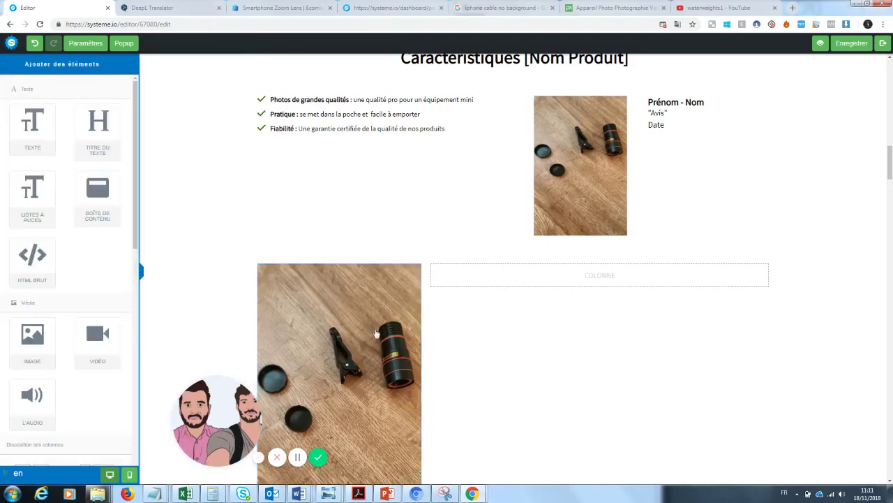
# - Swap that image for the lens kit on green mat photo from Vos images
pyautogui.click(355, 323)
pyautogui.click(98, 99)
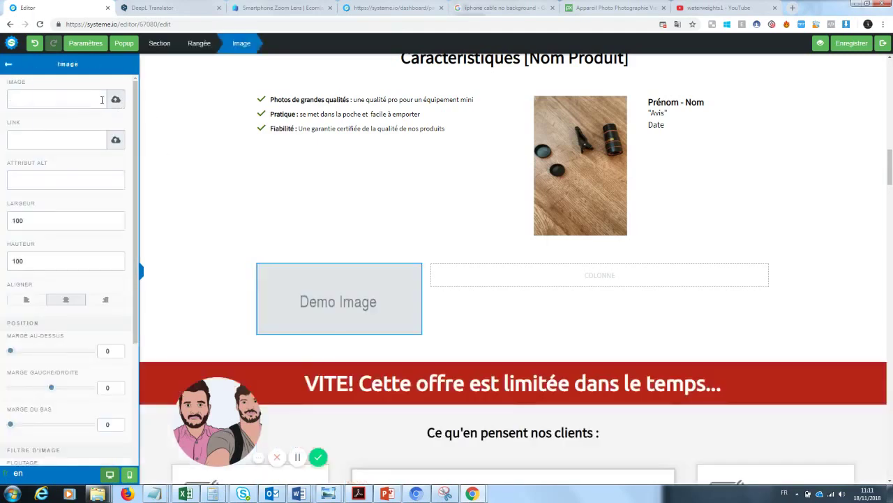
pyautogui.click(116, 99)
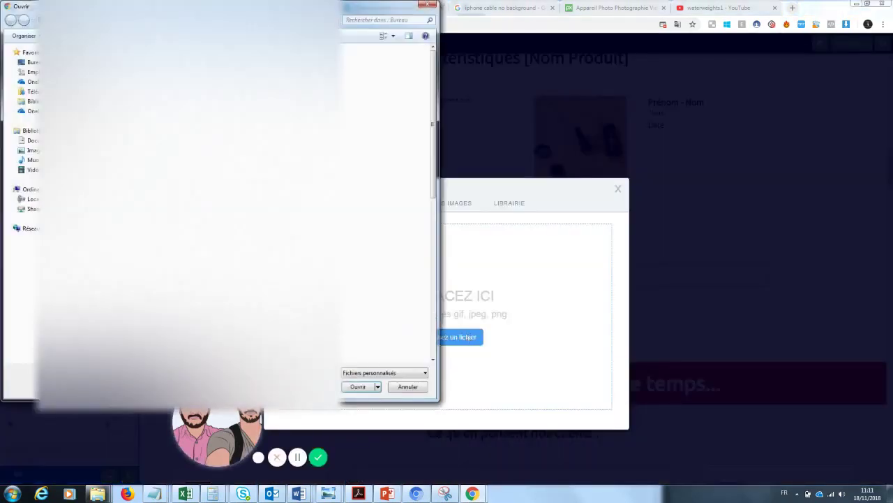
pyautogui.click(427, 7)
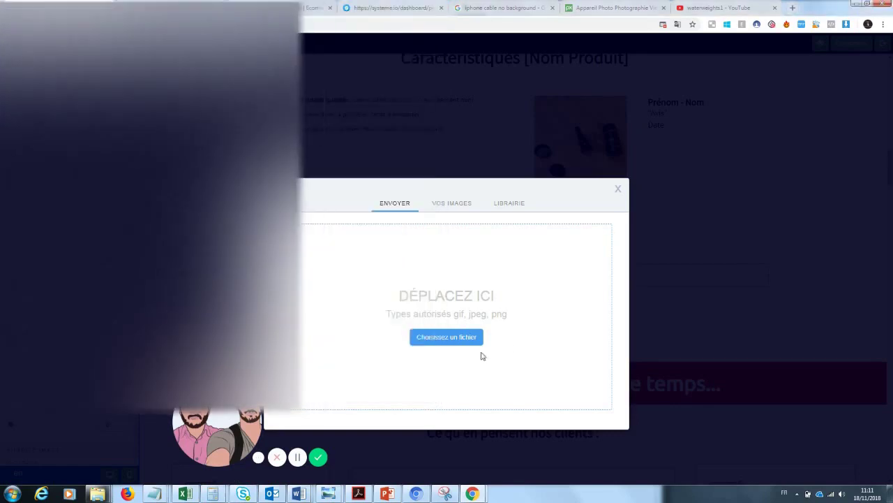
pyautogui.click(453, 202)
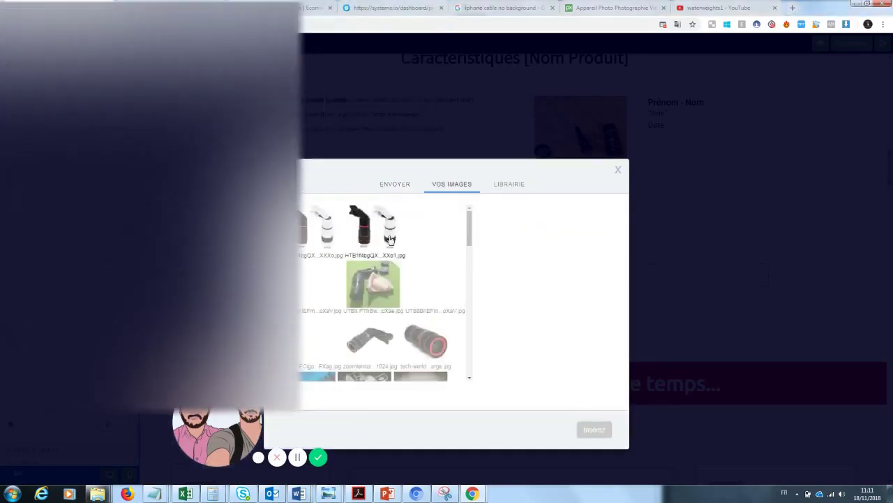
pyautogui.click(392, 285)
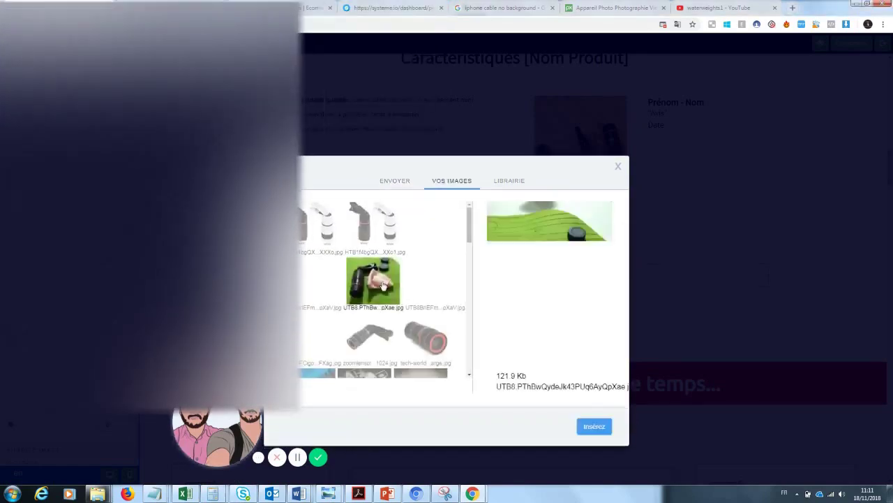
pyautogui.click(588, 427)
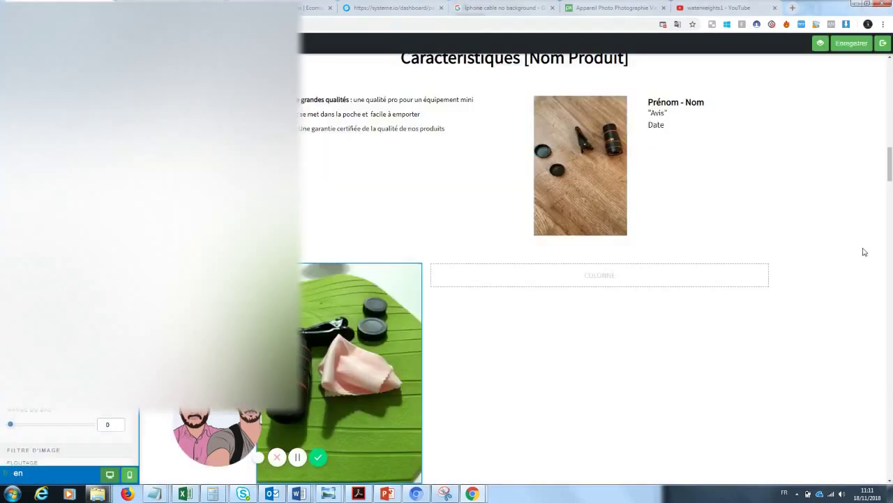
pyautogui.click(567, 281)
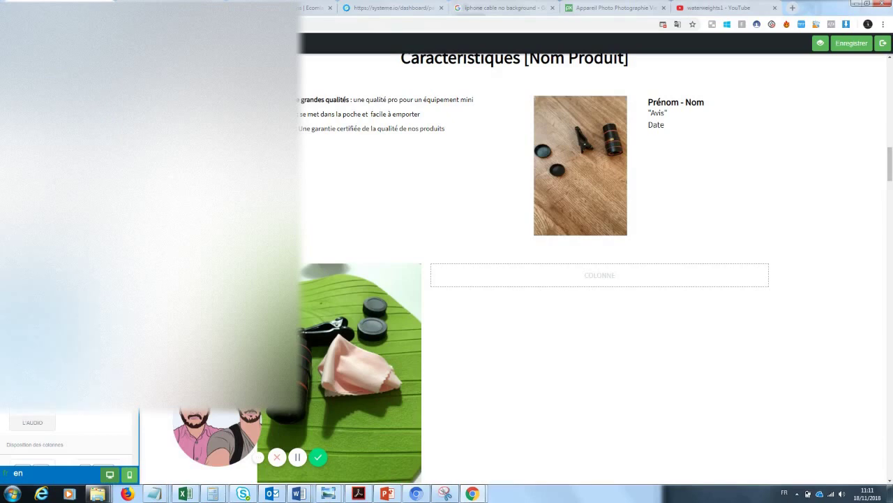
# - Add a text block in the right column and replace Prénom-Nom with a reviewer's name
pyautogui.moveTo(300, 273); pyautogui.dragTo(575, 282)
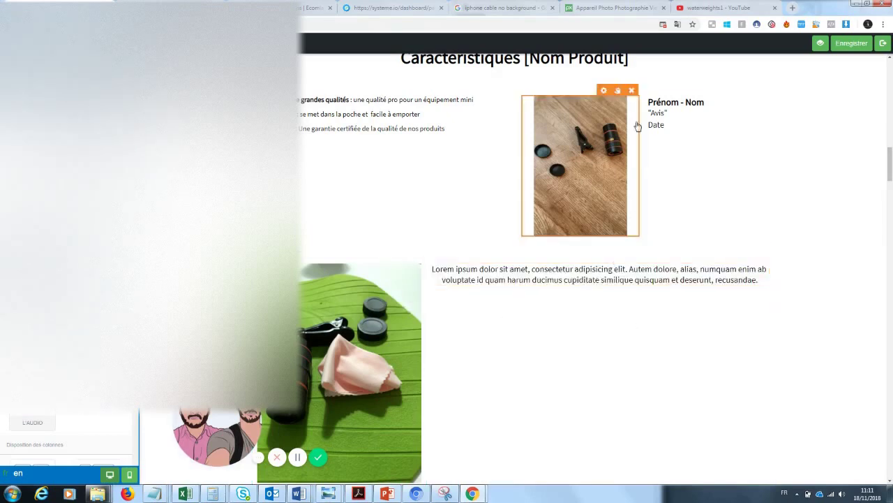
pyautogui.click(660, 114)
pyautogui.click(699, 143)
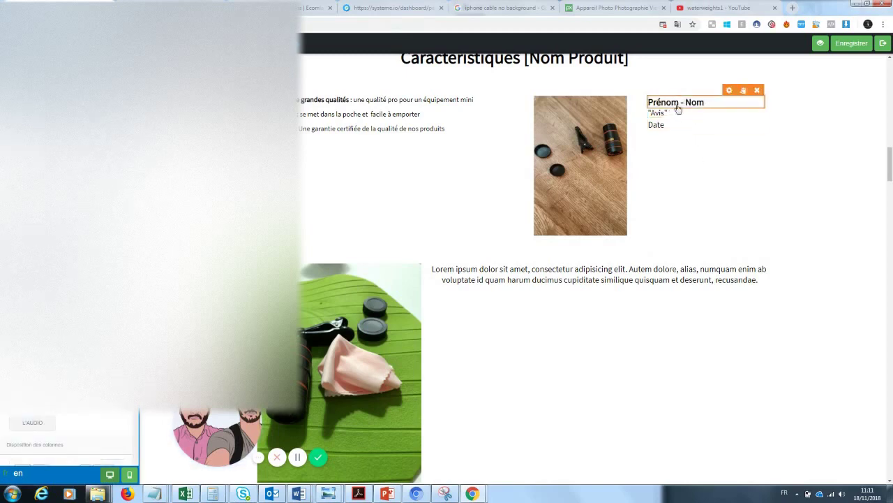
pyautogui.click(699, 102)
pyautogui.moveTo(705, 102); pyautogui.dragTo(648, 102)
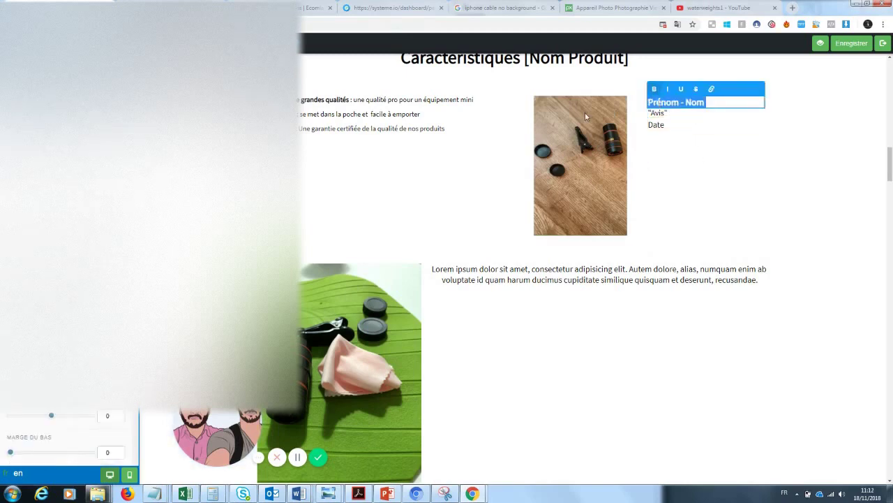
pyautogui.write('Ja')
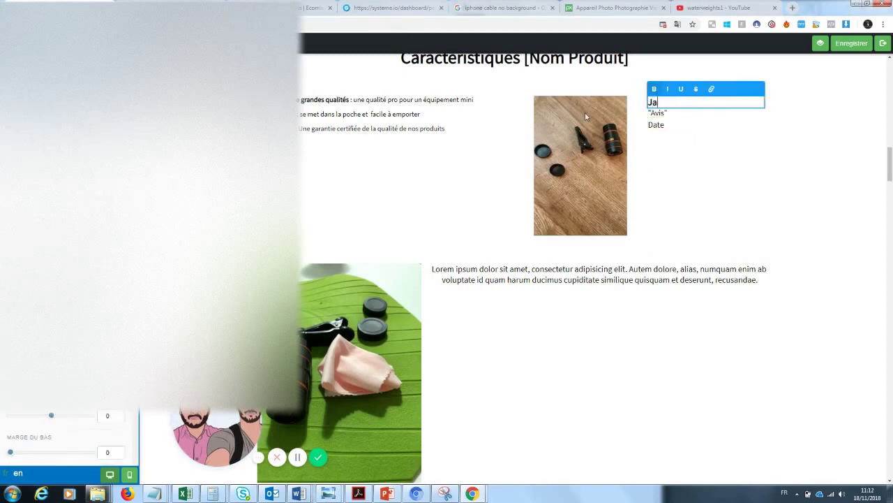
pyautogui.write('cques Durand')
pyautogui.click(653, 117)
# - Set the review to 'Produit arrivé sans encombre, je suis très satisfait.' with extra top margin
pyautogui.click(667, 117)
pyautogui.tripleClick(666, 114)
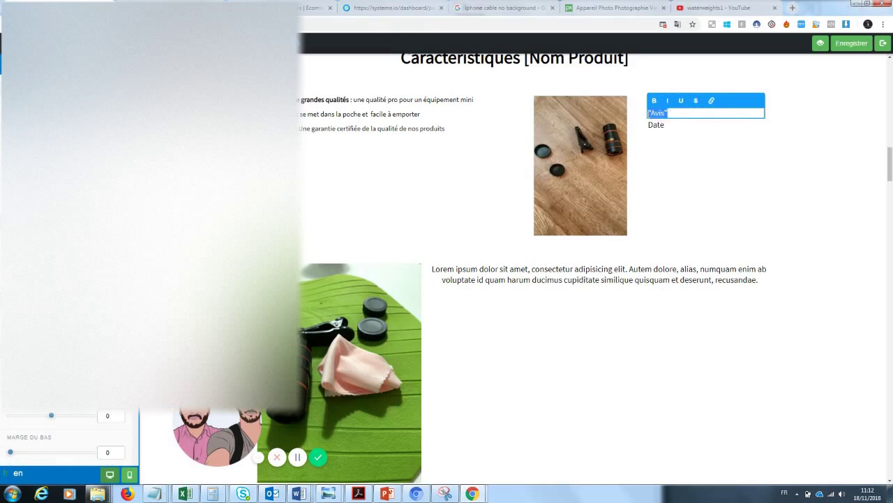
pyautogui.write('Produit arrivé sans emcombre,')
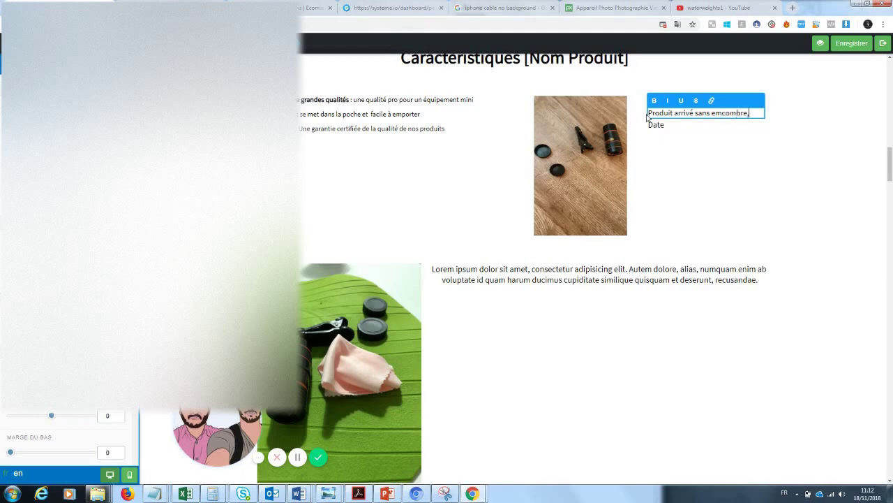
pyautogui.write('je suis très satisfait.')
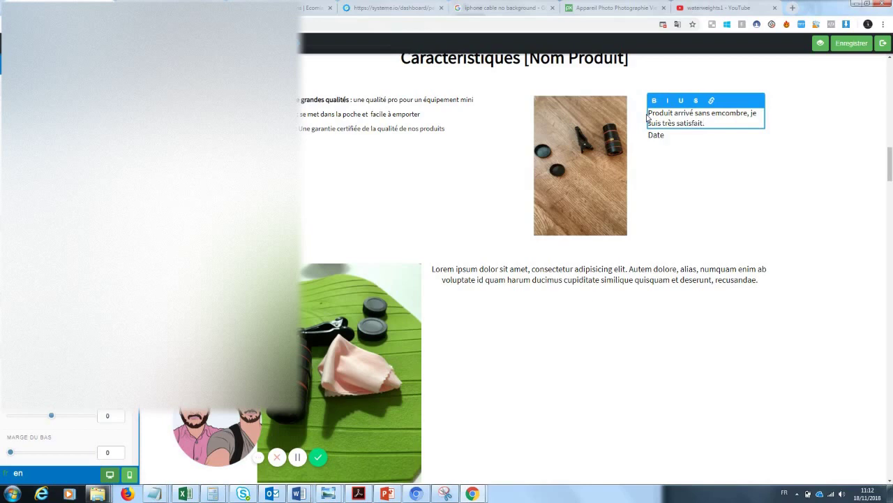
pyautogui.click(671, 154)
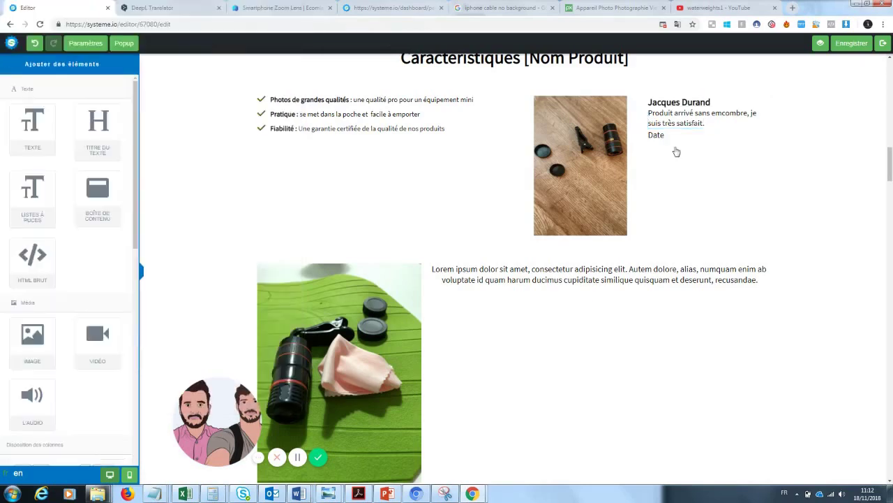
pyautogui.click(696, 122)
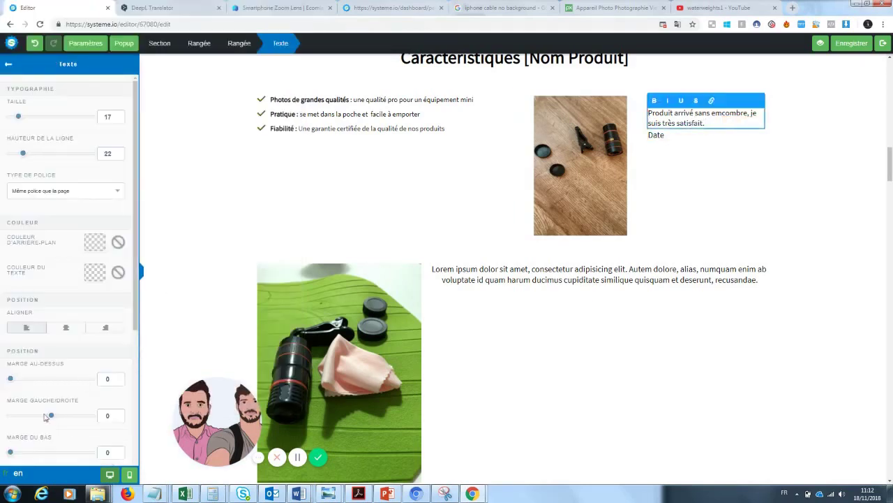
pyautogui.moveTo(20, 454); pyautogui.dragTo(25, 452)
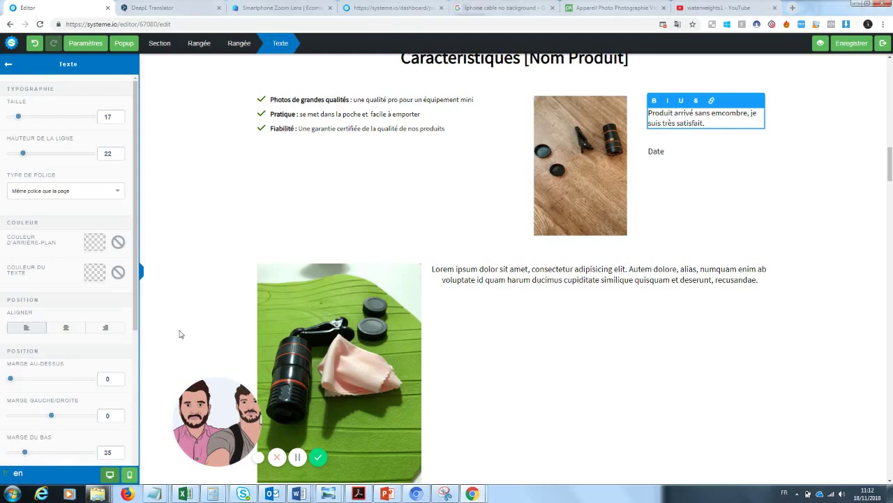
pyautogui.moveTo(136, 279); pyautogui.dragTo(135, 309)
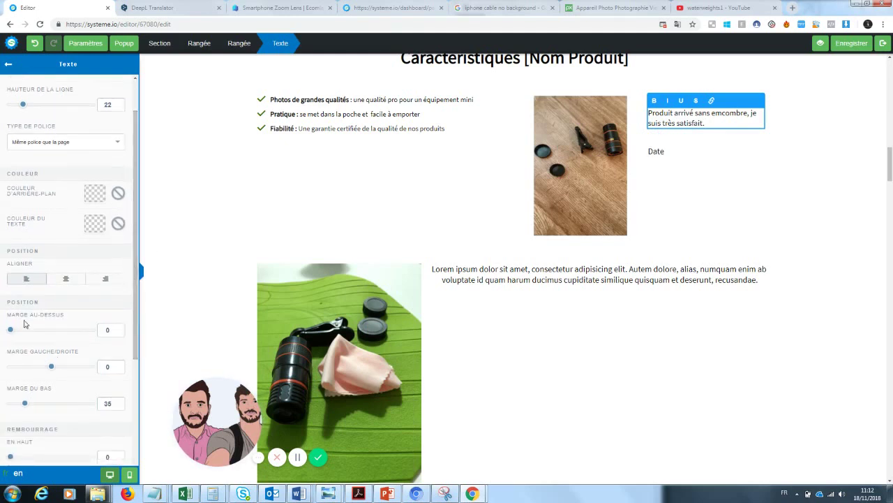
pyautogui.moveTo(11, 332); pyautogui.dragTo(18, 330)
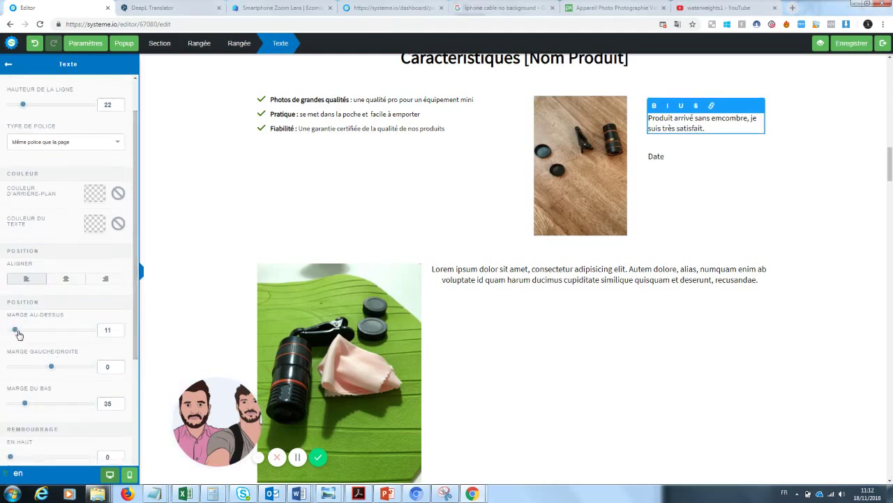
pyautogui.click(762, 180)
# - Replace the Date placeholder with '12 juin 2018'
pyautogui.click(667, 159)
pyautogui.moveTo(672, 160); pyautogui.dragTo(639, 166)
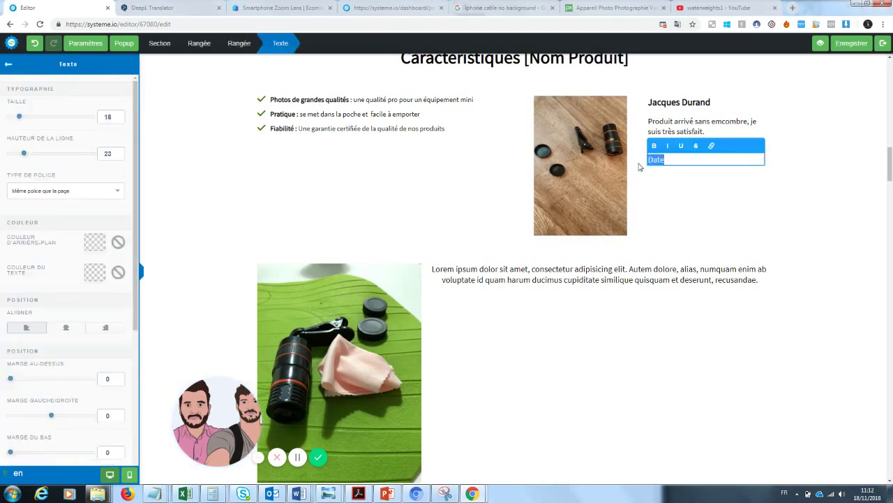
pyautogui.press('BackSpace')
pyautogui.click(880, 179)
pyautogui.click(680, 160)
pyautogui.write('12 juin 2018')
pyautogui.click(695, 189)
# - Rewrite the heading as 'Pourquoi notre zoom Photo va changer votre manière de prendre des photos ?'
pyautogui.scroll(5, 850, 191)
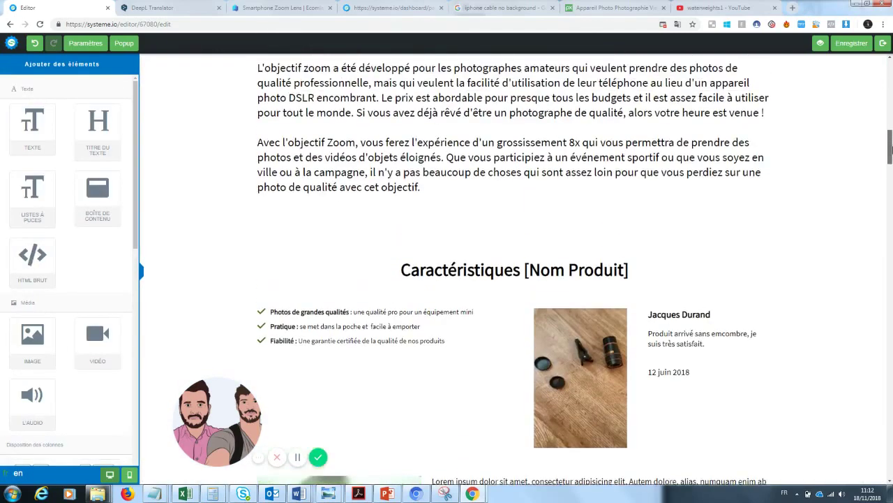
pyautogui.scroll(-2, 513, 230)
pyautogui.click(628, 229)
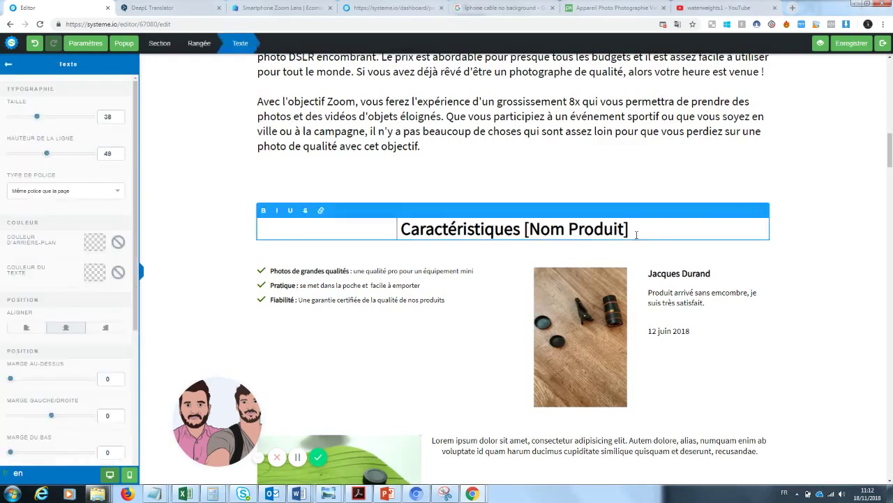
pyautogui.moveTo(629, 229); pyautogui.dragTo(389, 223)
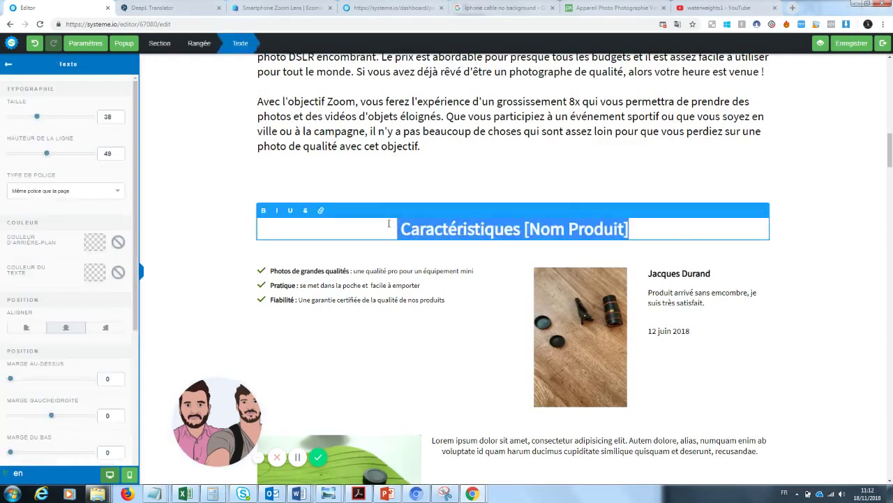
pyautogui.write('Pourquoi le')
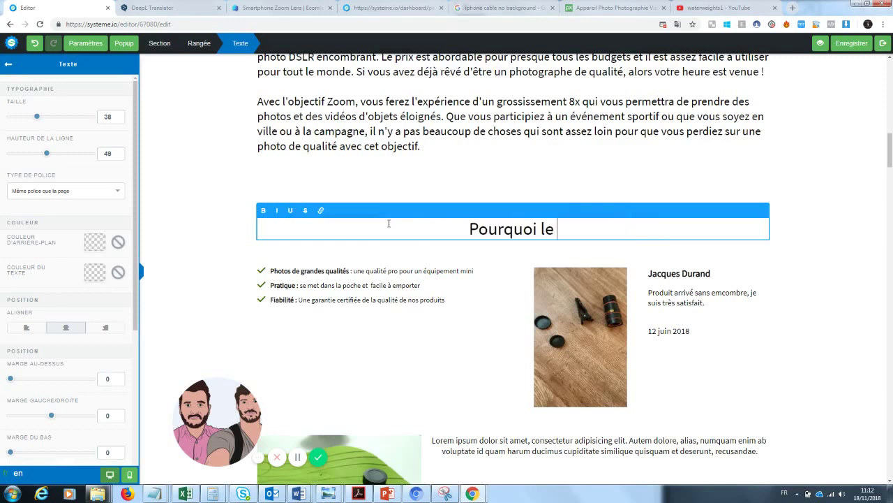
pyautogui.press('BackSpace')
pyautogui.press('BackSpace')
pyautogui.write('e zoom')
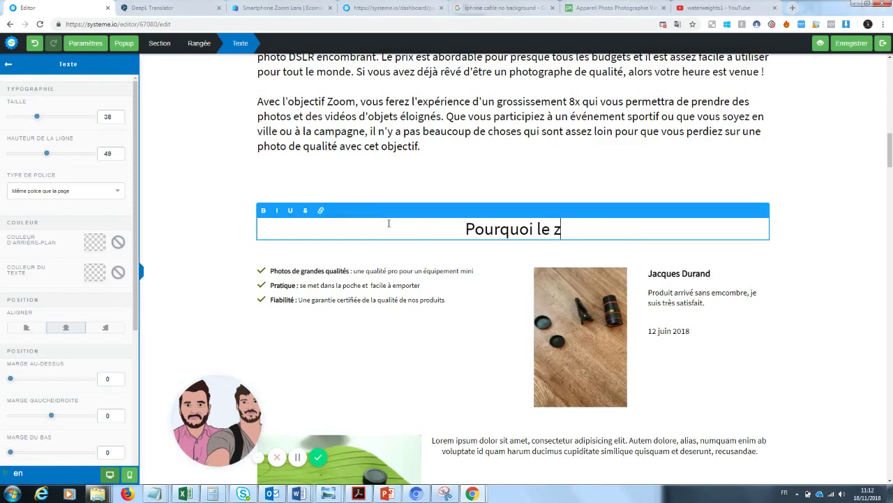
pyautogui.press('BackSpace')
pyautogui.press('BackSpace')
pyautogui.press('BackSpace')
pyautogui.press('BackSpace')
pyautogui.press('BackSpace')
pyautogui.press('BackSpace')
pyautogui.press('BackSpace')
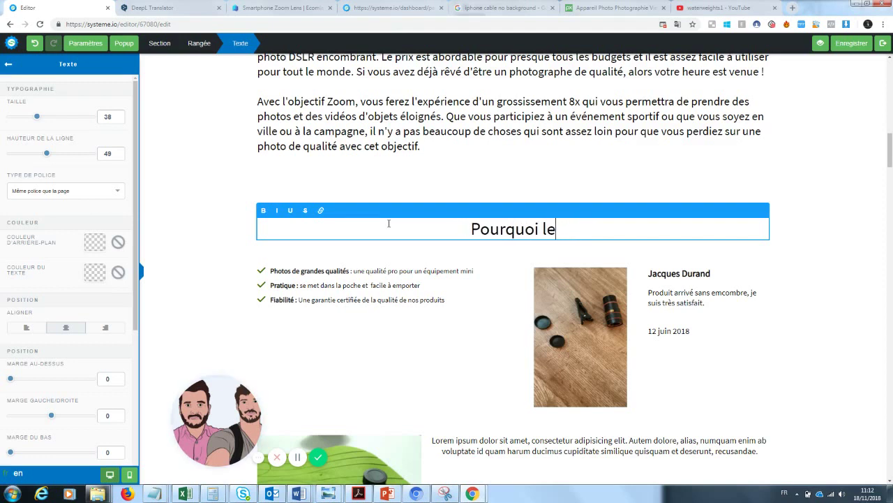
pyautogui.write('notre zo')
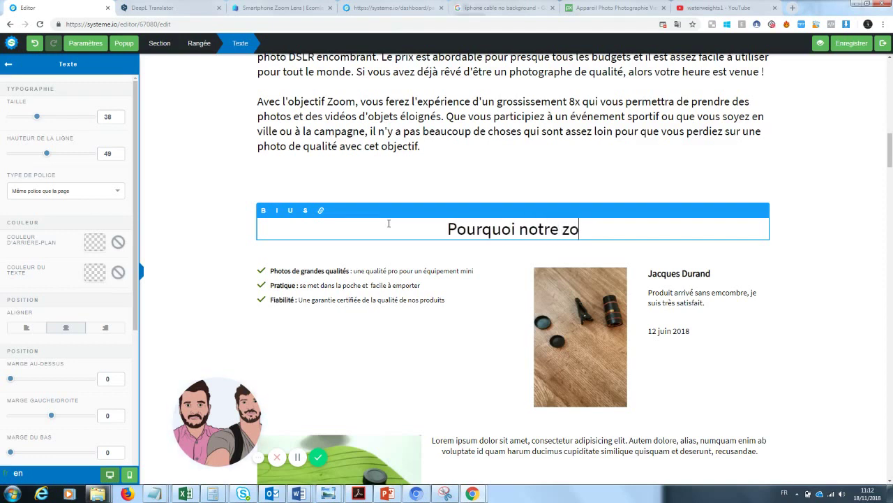
pyautogui.write('om Photo va')
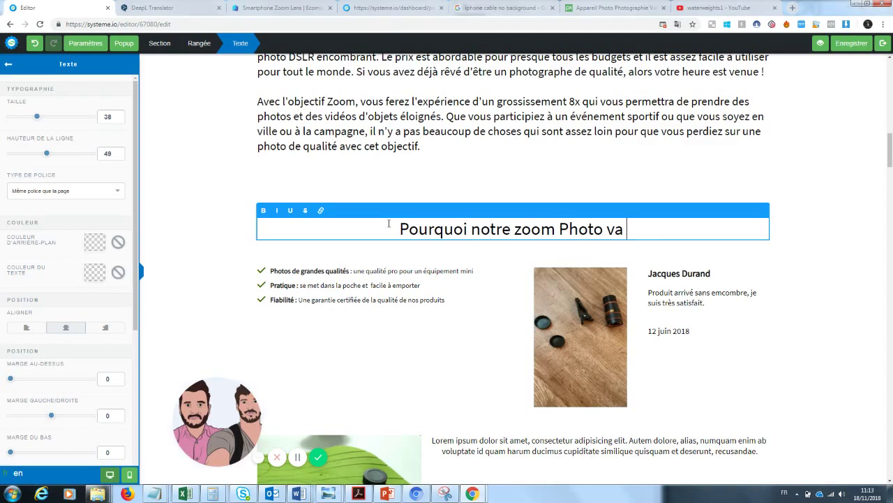
pyautogui.write(' c')
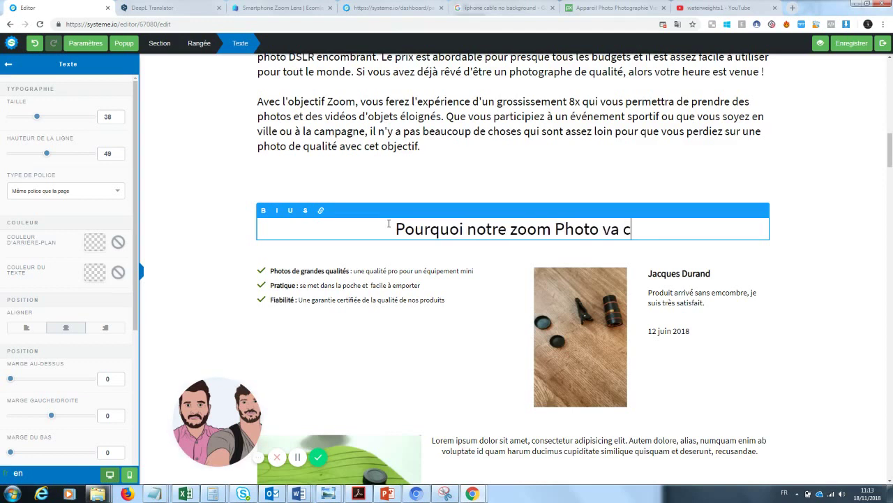
pyautogui.write('hanger votr')
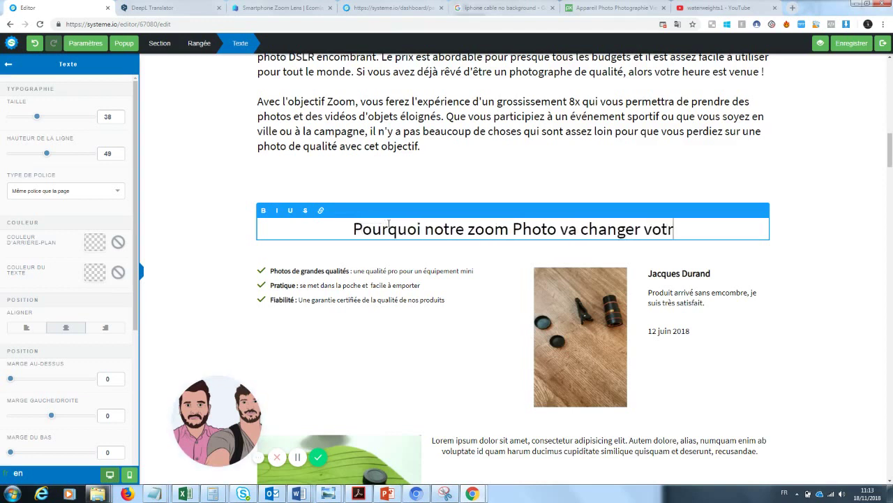
pyautogui.write('e manière de pr')
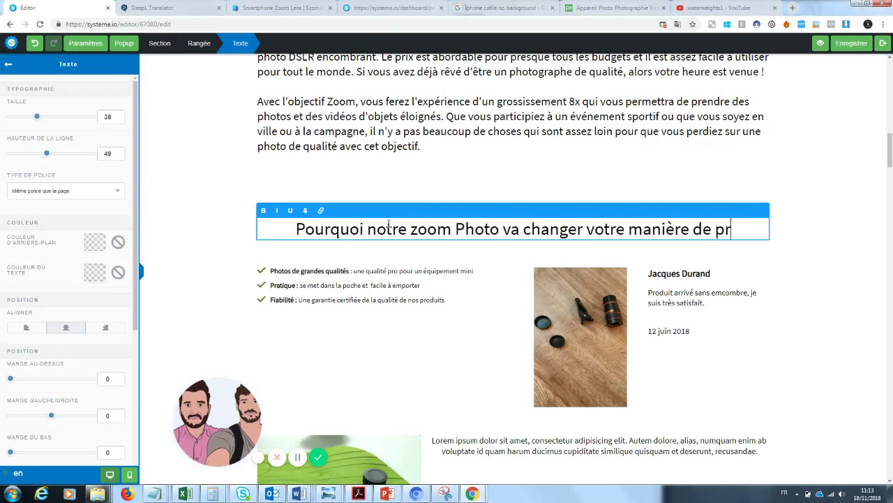
pyautogui.write('endre de sphotos ')
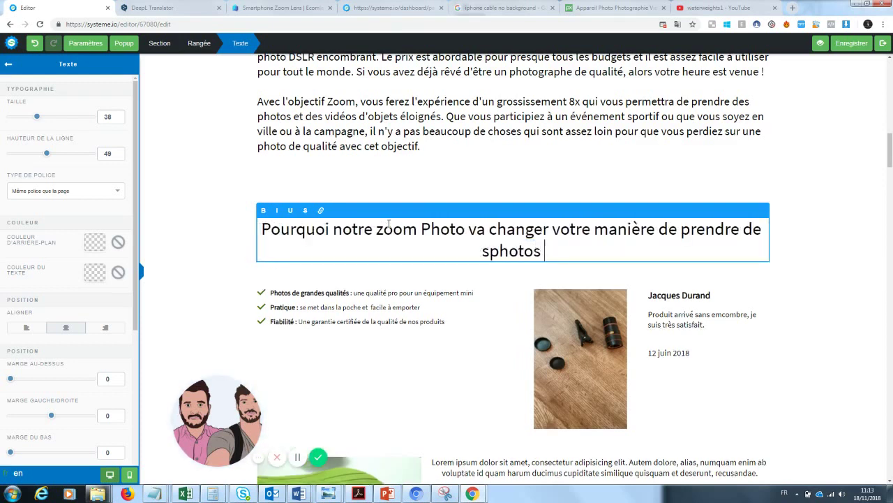
pyautogui.write('?')
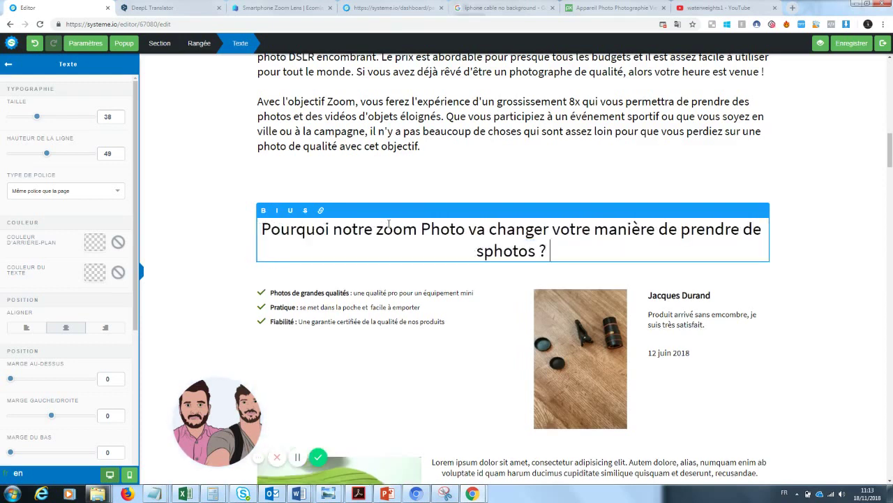
pyautogui.click(485, 253)
pyautogui.press('BackSpace')
pyautogui.press('BackSpace')
pyautogui.write('s')
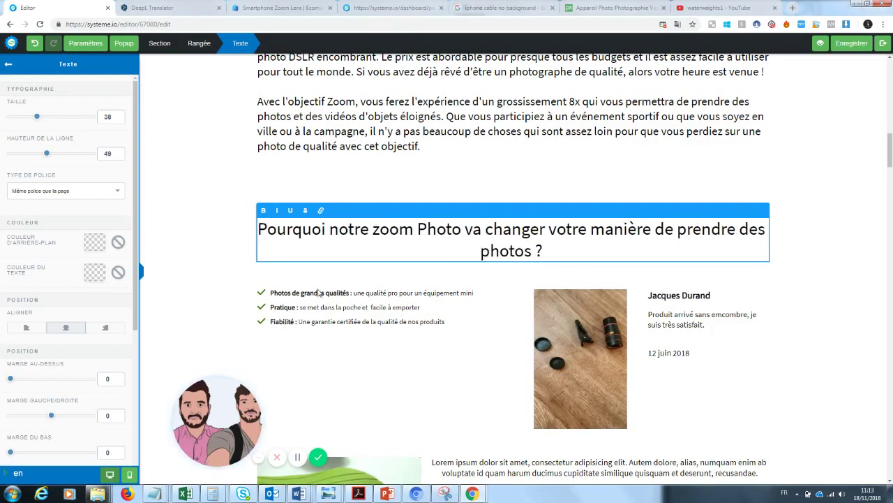
# - Try a line break before 'votre', then rejoin the heading onto one line
pyautogui.moveTo(563, 254); pyautogui.dragTo(244, 245)
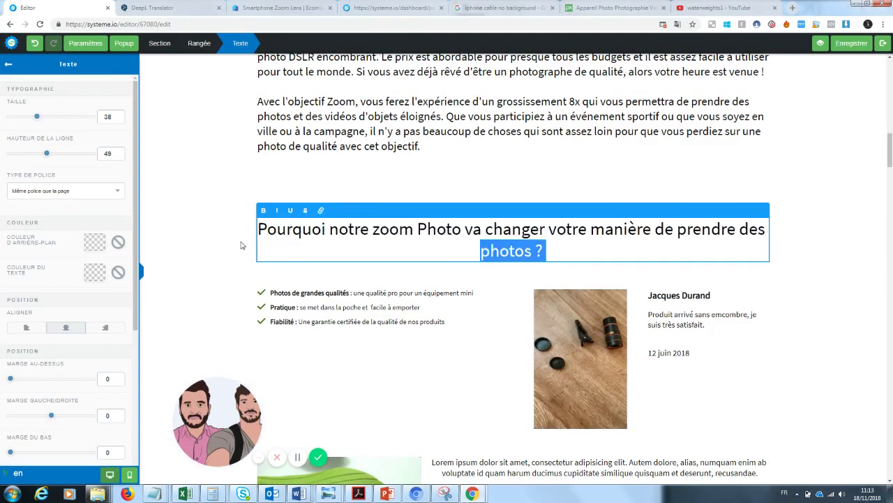
pyautogui.click(244, 245)
pyautogui.click(549, 253)
pyautogui.click(551, 250)
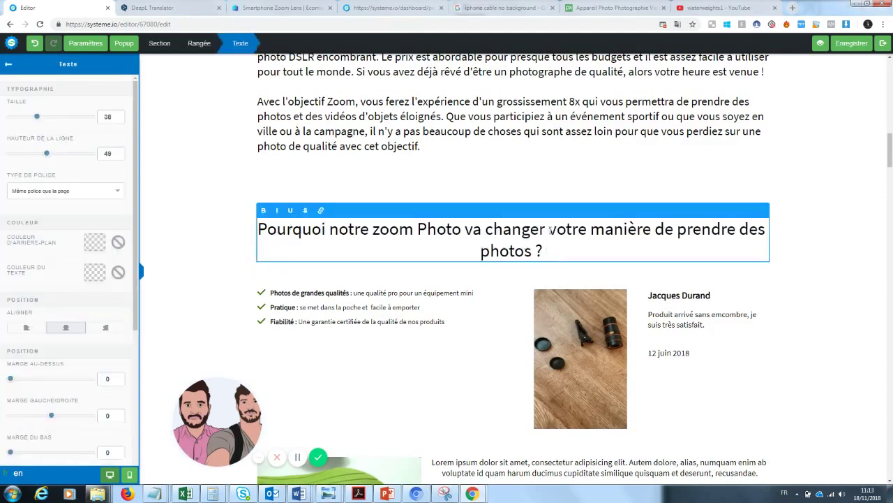
pyautogui.click(550, 229)
pyautogui.hotkey('shift', 'Return')
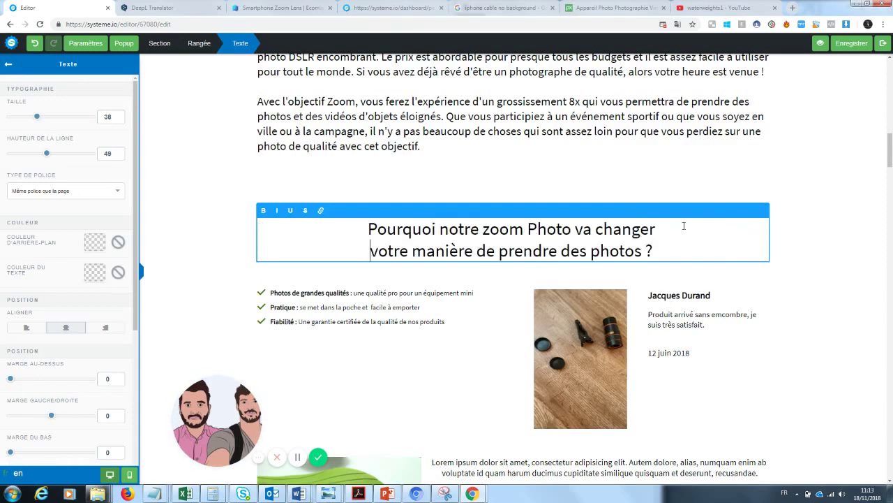
pyautogui.click(782, 257)
pyautogui.click(657, 249)
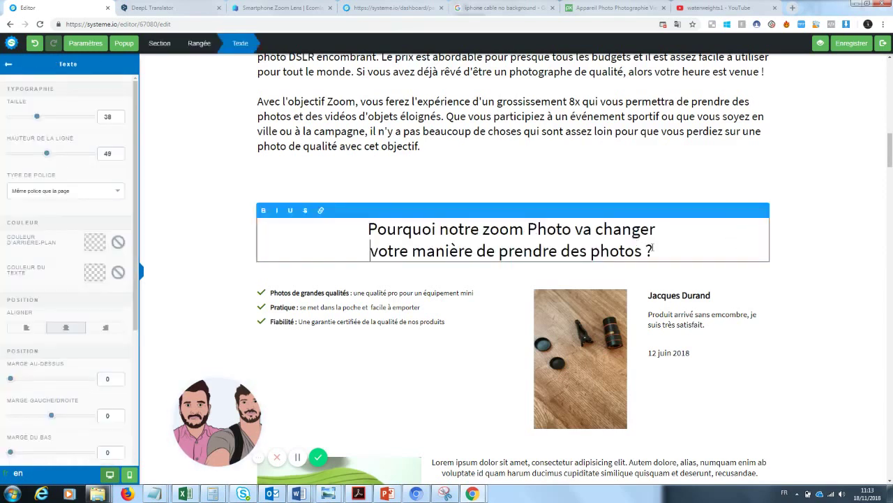
pyautogui.moveTo(659, 250); pyautogui.dragTo(371, 229)
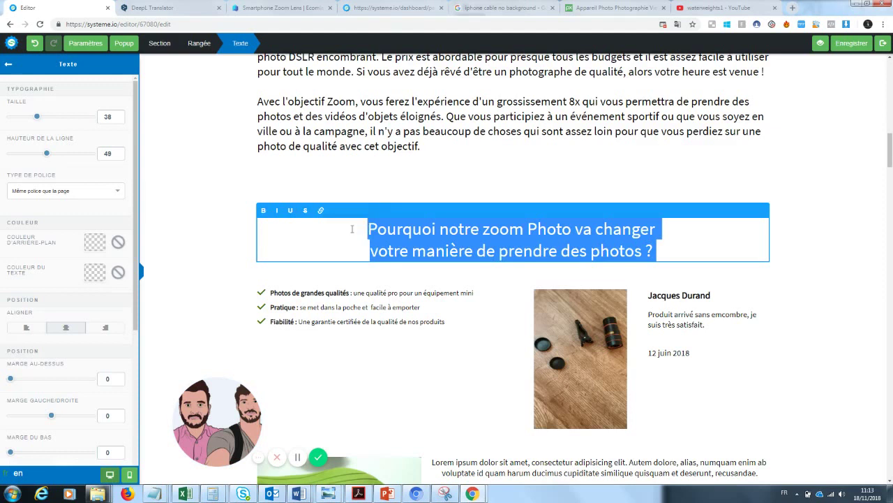
pyautogui.click(373, 251)
pyautogui.press('BackSpace')
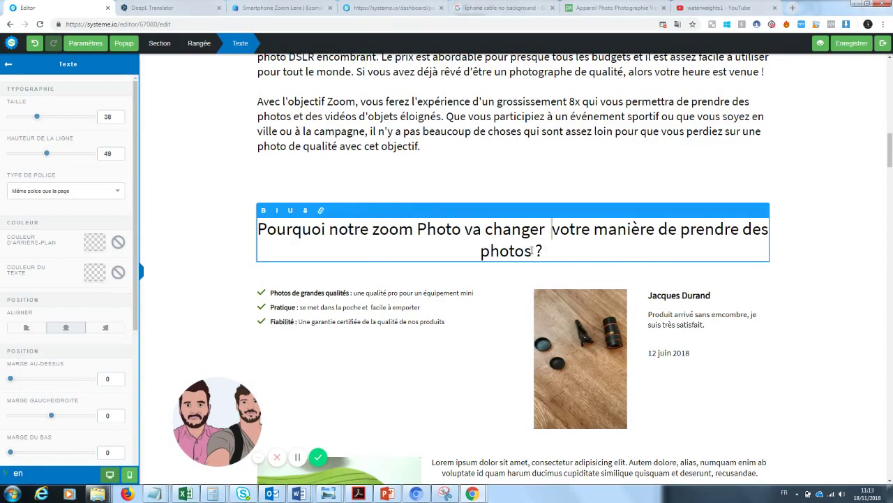
# - Underline the word 'changer' in the heading
pyautogui.moveTo(545, 228); pyautogui.dragTo(462, 229)
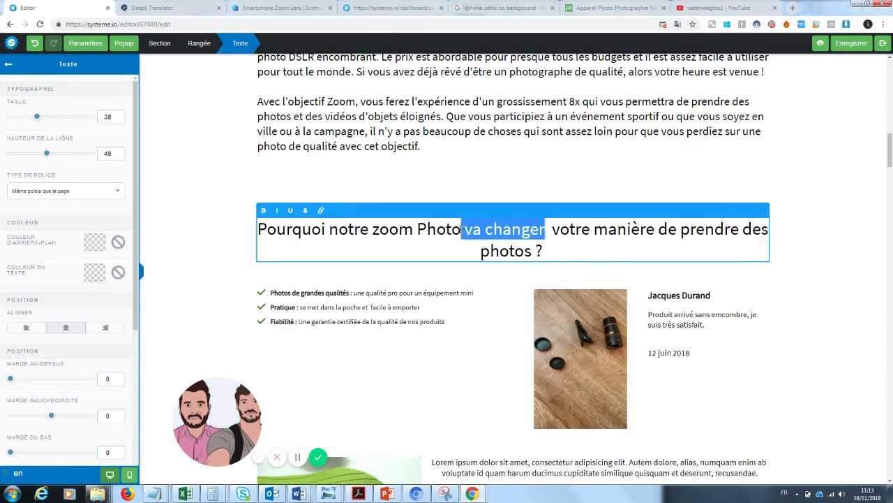
pyautogui.moveTo(545, 229); pyautogui.dragTo(489, 235)
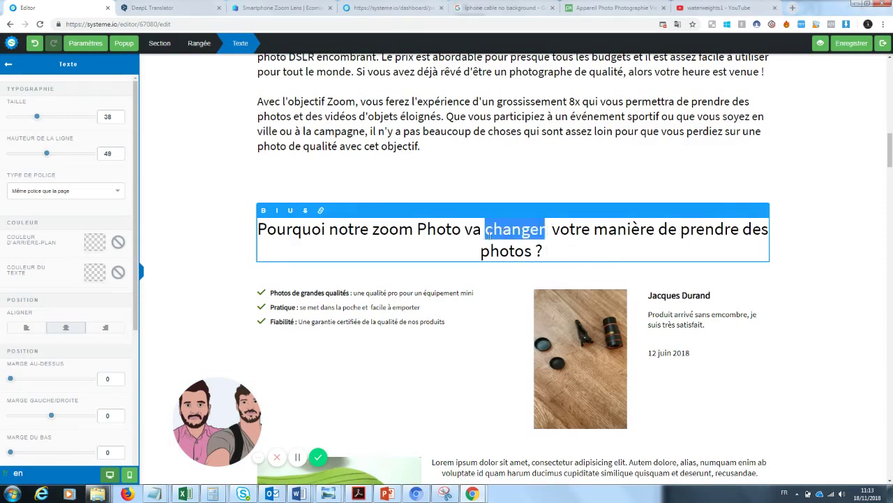
pyautogui.click(291, 213)
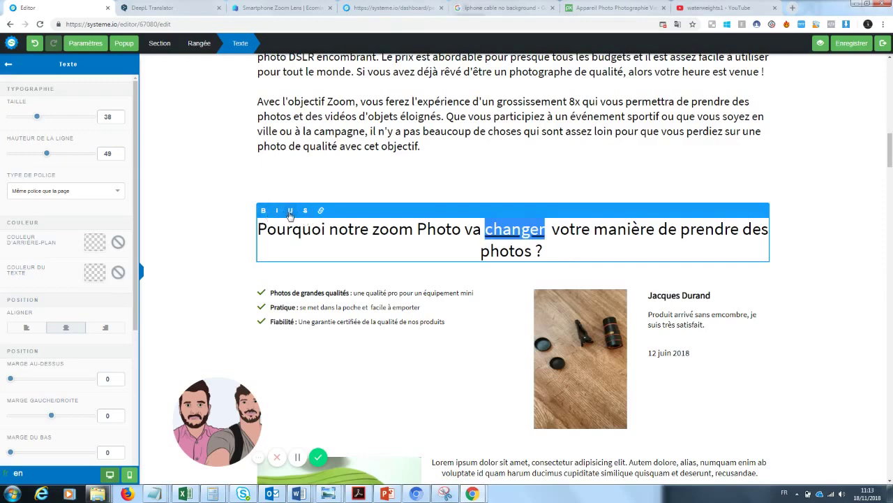
pyautogui.click(225, 238)
pyautogui.scroll(-5, 788, 126)
pyautogui.scroll(3, 788, 126)
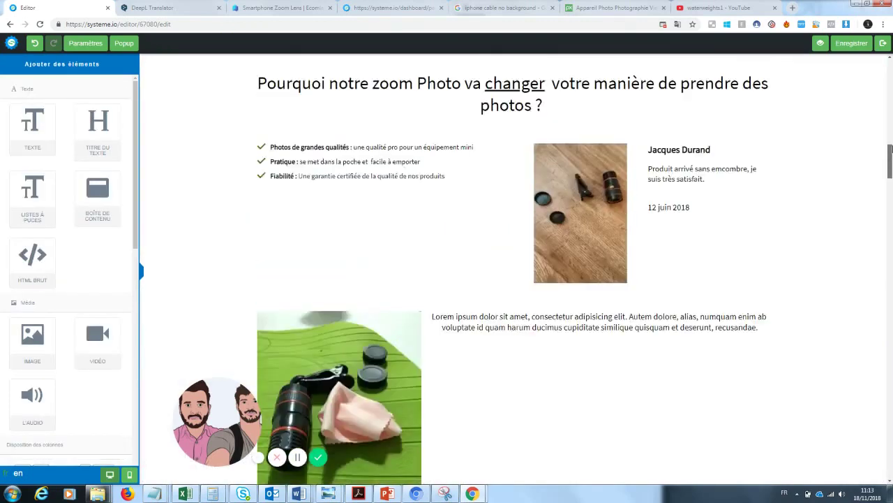
pyautogui.scroll(10, 513, 269)
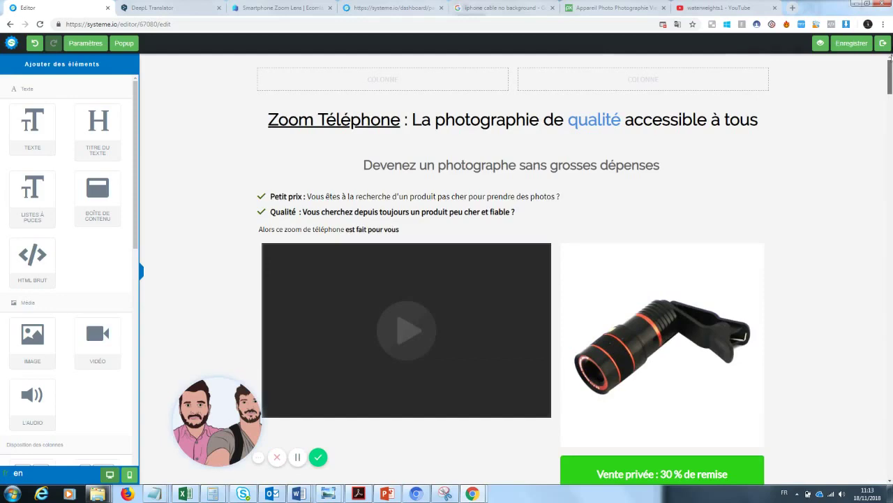
pyautogui.moveTo(891, 63); pyautogui.dragTo(887, 160)
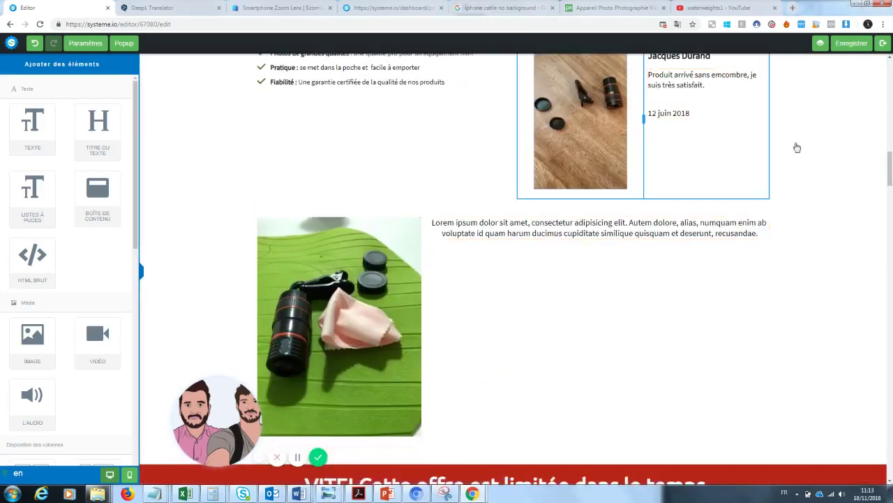
pyautogui.moveTo(888, 173); pyautogui.dragTo(891, 206)
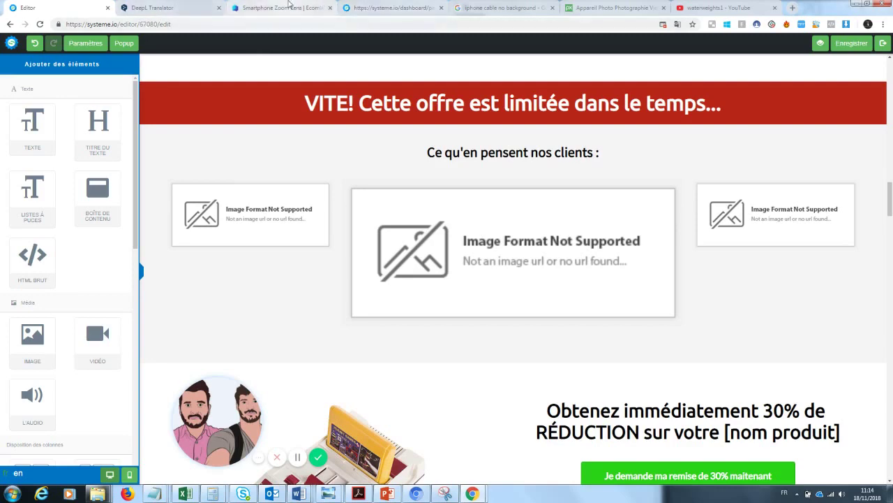
# - Open the GiftBite Nano Zoom page from Ecomlad, check its 38 reviews, then return to the editor
pyautogui.click(290, 7)
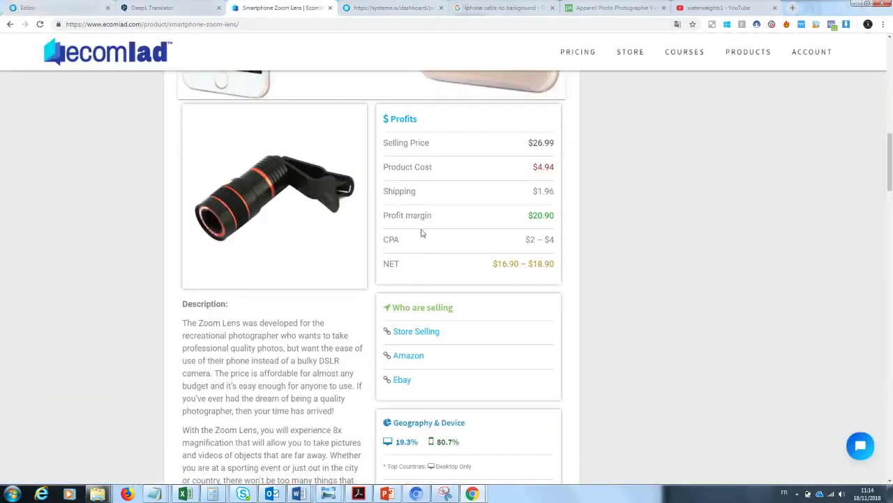
pyautogui.click(419, 338)
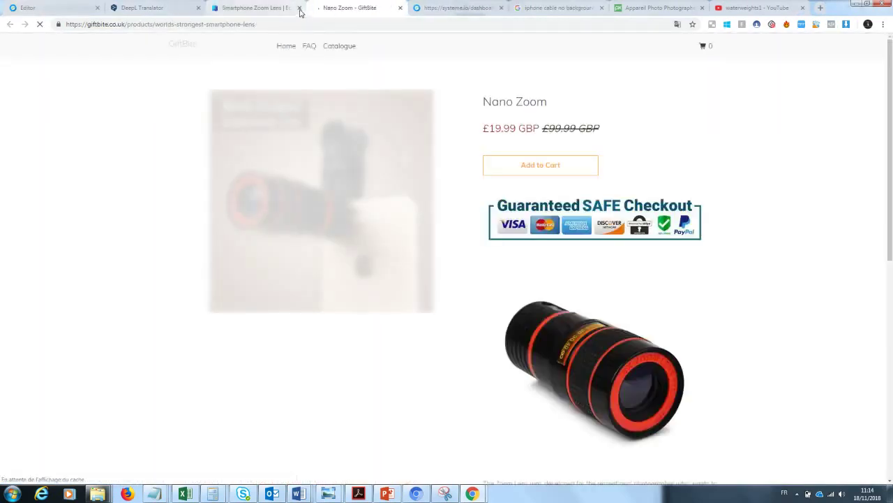
pyautogui.click(300, 8)
pyautogui.scroll(-8, 891, 293)
pyautogui.scroll(-1, 872, 303)
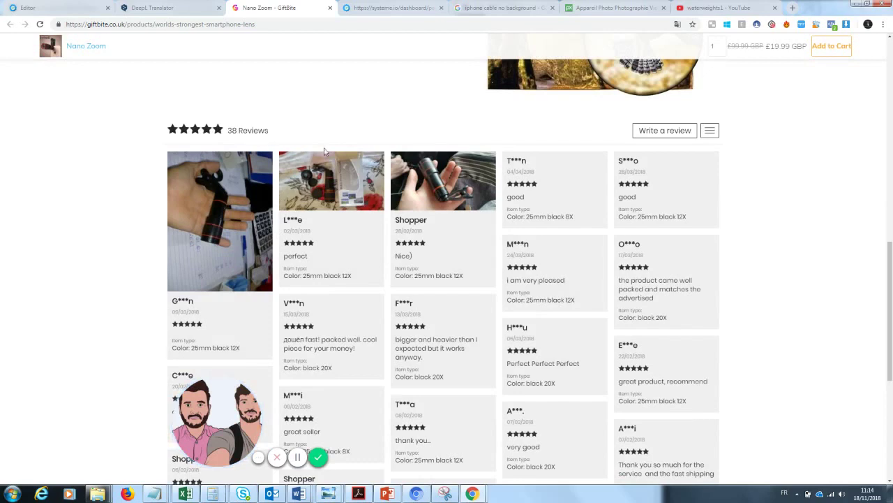
pyautogui.click(89, 6)
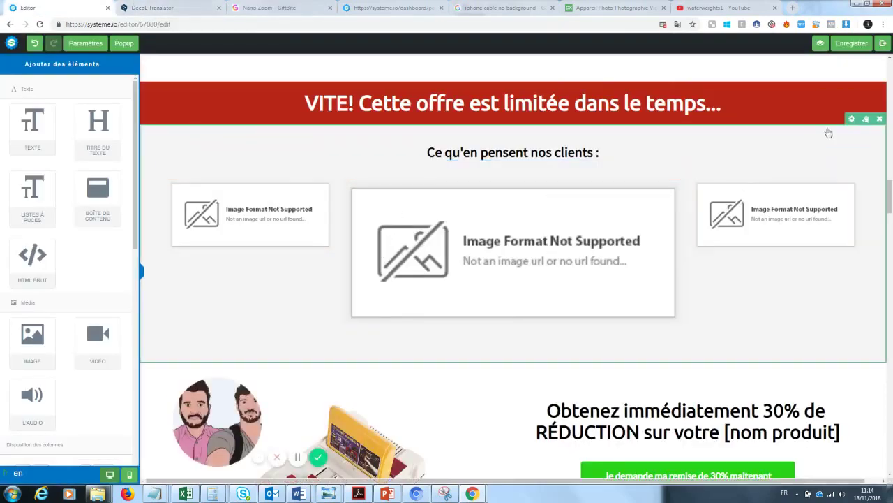
# - Replace '[nom produit]' with 'Zoom' in the offer line below the button
pyautogui.scroll(-3, 883, 183)
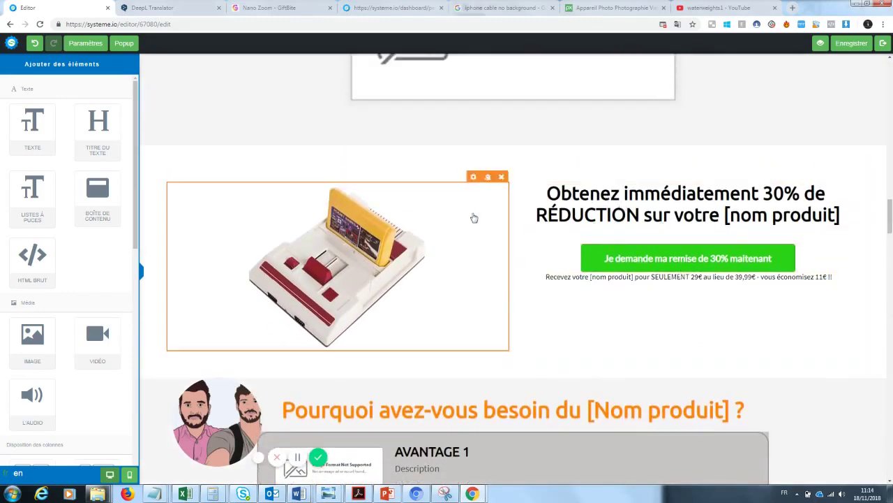
pyautogui.click(590, 279)
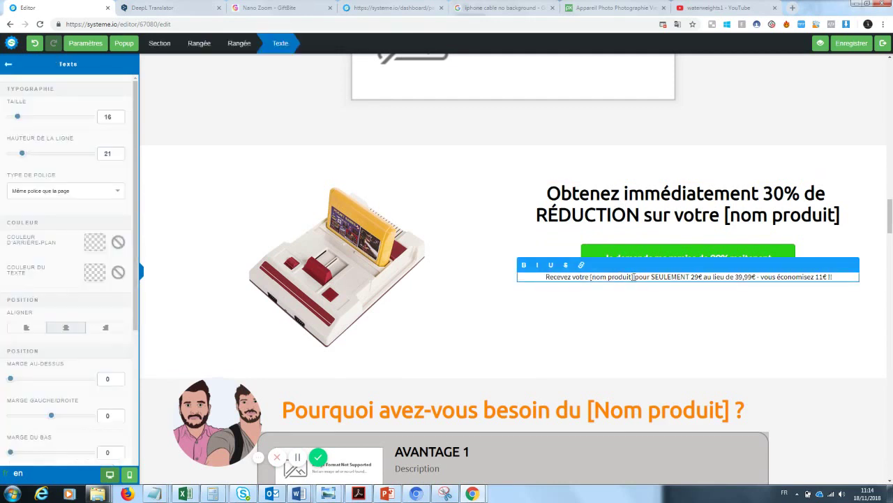
pyautogui.moveTo(633, 277); pyautogui.dragTo(592, 277)
pyautogui.write('Zoom')
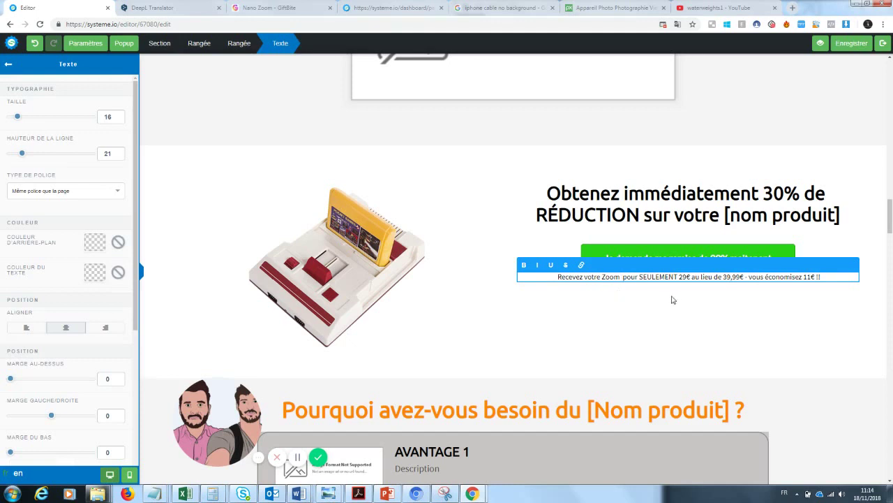
pyautogui.click(702, 294)
# - Change the offer price from 29€ to 20€ and the savings from 11€ to 19€
pyautogui.click(687, 278)
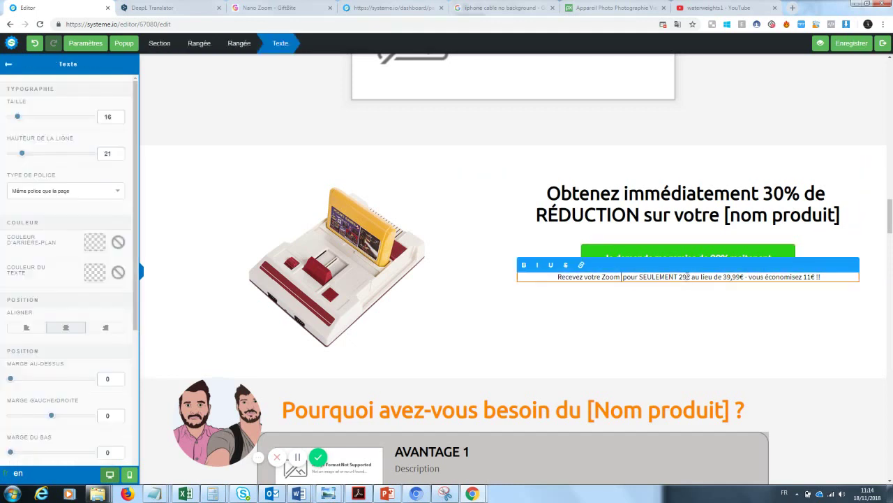
pyautogui.press('BackSpace')
pyautogui.write('0')
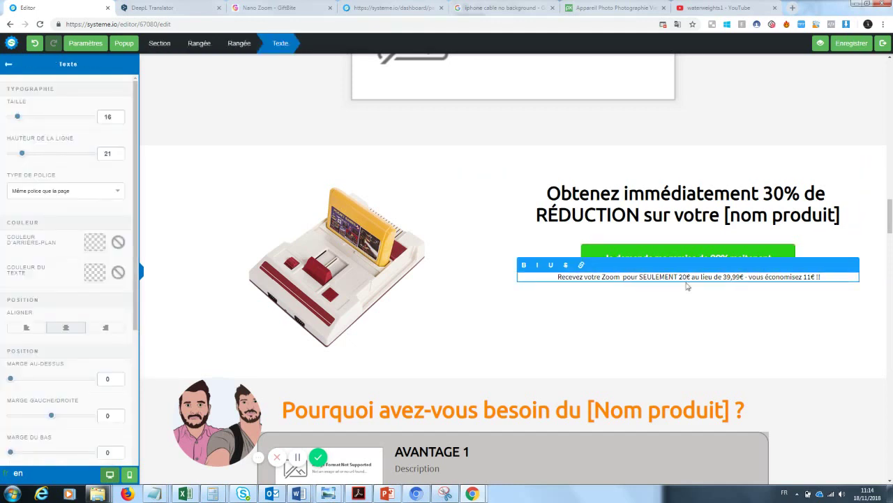
pyautogui.click(720, 299)
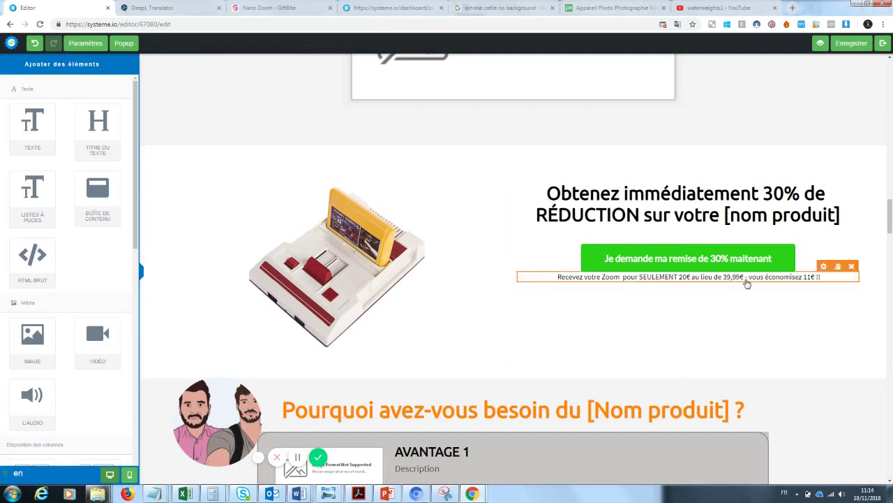
pyautogui.click(815, 277)
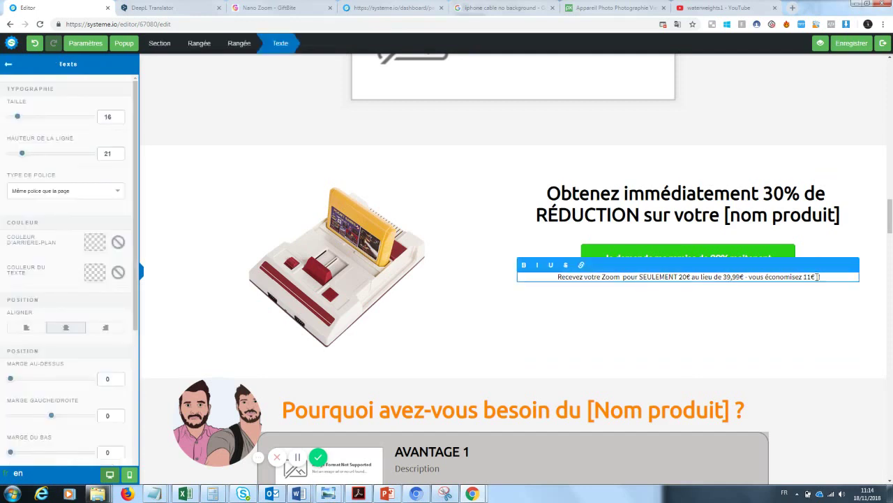
pyautogui.press('BackSpace')
pyautogui.write('9')
pyautogui.click(654, 354)
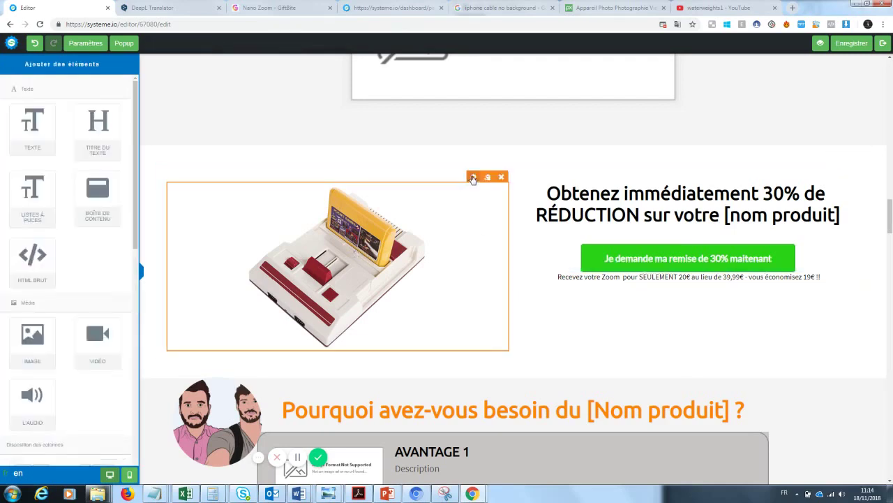
pyautogui.click(473, 179)
# - Replace the console picture in the 30% offer block with the red lens photo
pyautogui.click(100, 100)
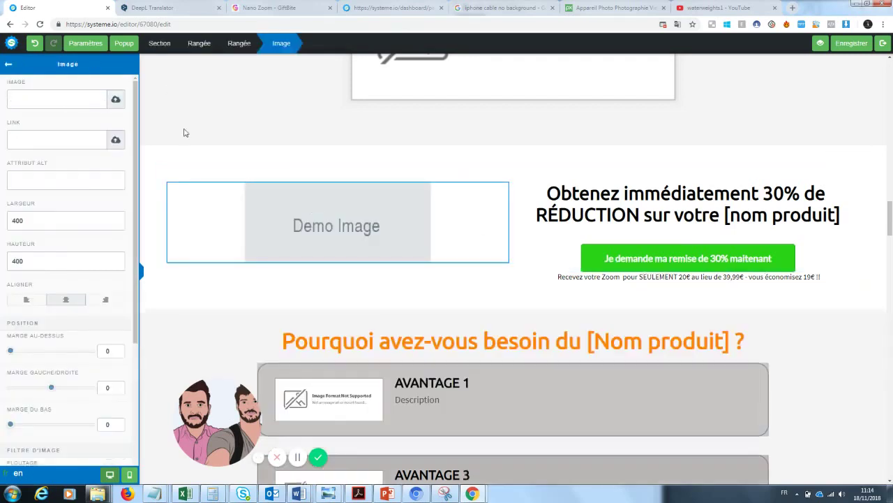
pyautogui.click(116, 99)
pyautogui.click(452, 203)
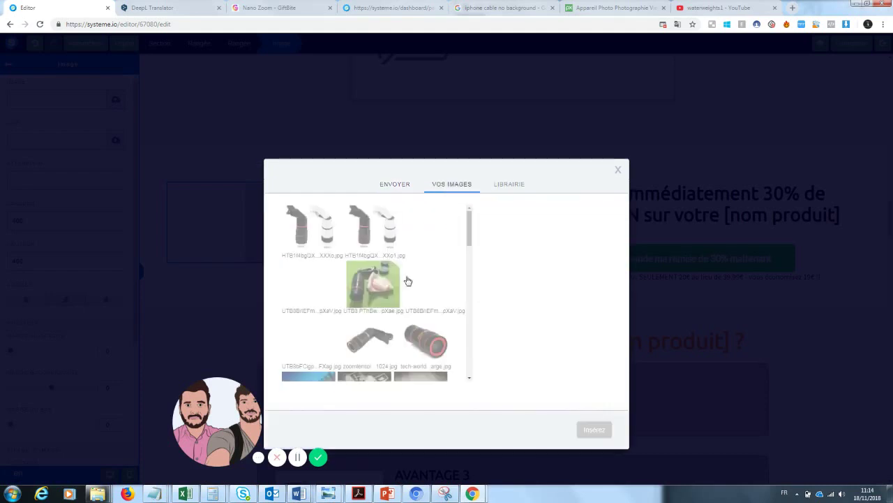
pyautogui.click(426, 341)
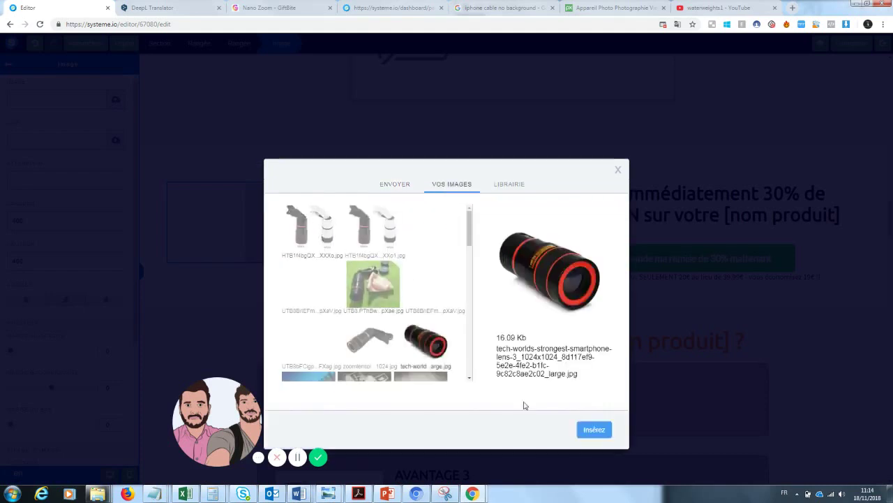
pyautogui.click(594, 429)
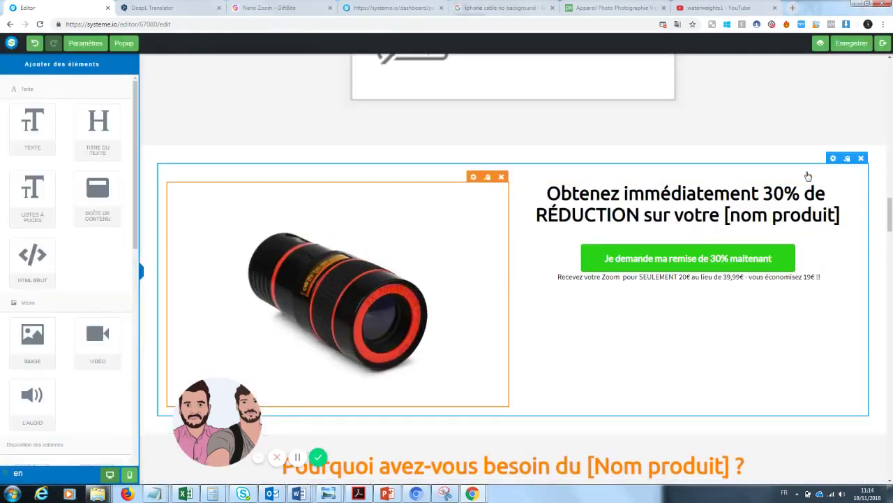
# - Replace [nom produit] in the 30% discount headline with 'Zoom Téléphone'
pyautogui.click(816, 207)
pyautogui.moveTo(834, 216); pyautogui.dragTo(728, 221)
pyautogui.write('Zoo')
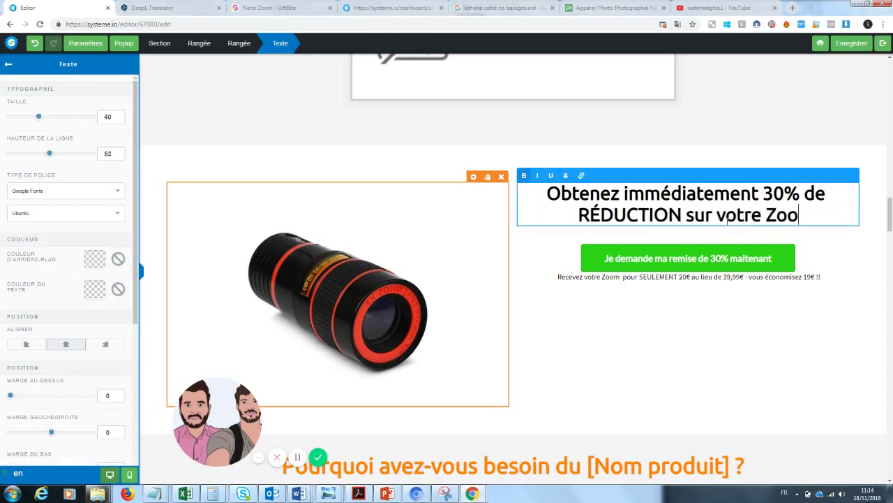
pyautogui.write('m Photo')
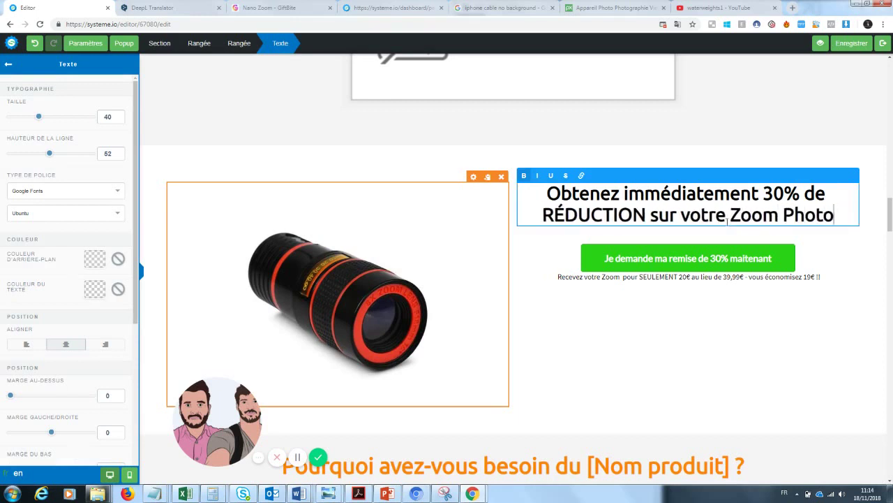
pyautogui.moveTo(889, 206)
pyautogui.mouseDown()
pyautogui.moveTo(889, 66)
pyautogui.moveTo(889, 238)
pyautogui.moveTo(889, 199)
pyautogui.moveTo(889, 210)
pyautogui.mouseUp()
pyautogui.click(785, 239)
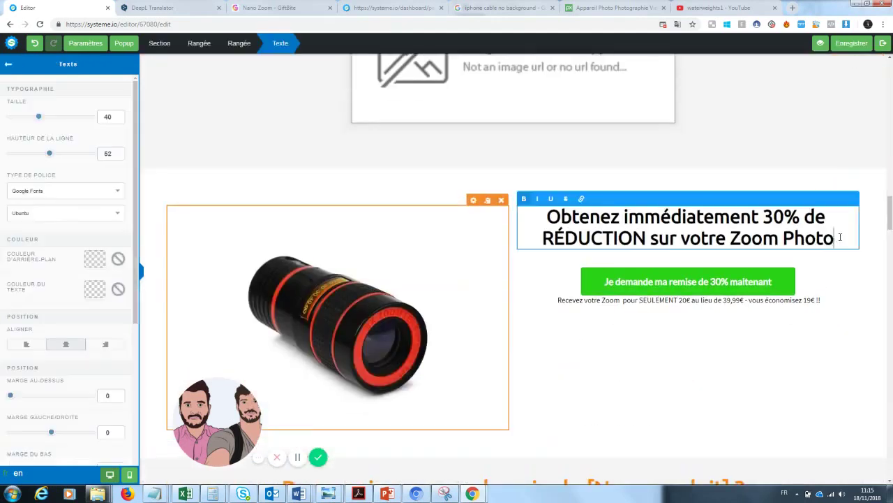
pyautogui.doubleClick(786, 239)
pyautogui.write('Téléphone')
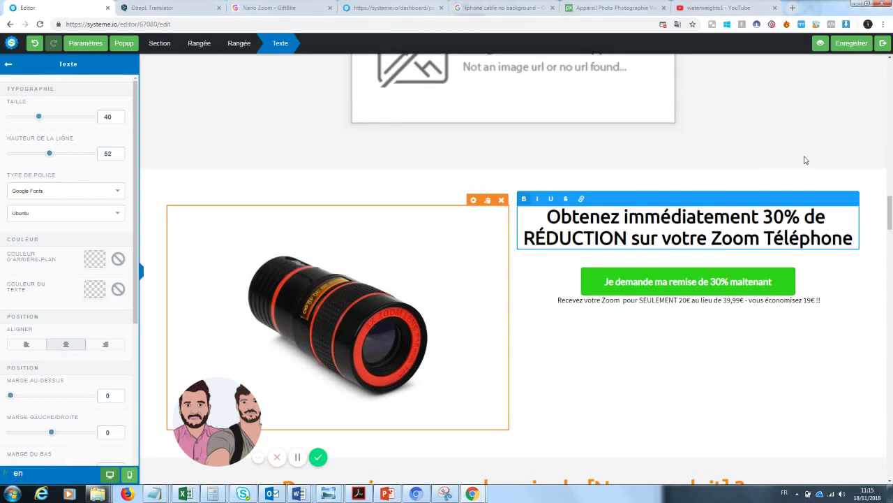
pyautogui.moveTo(891, 220); pyautogui.dragTo(891, 73)
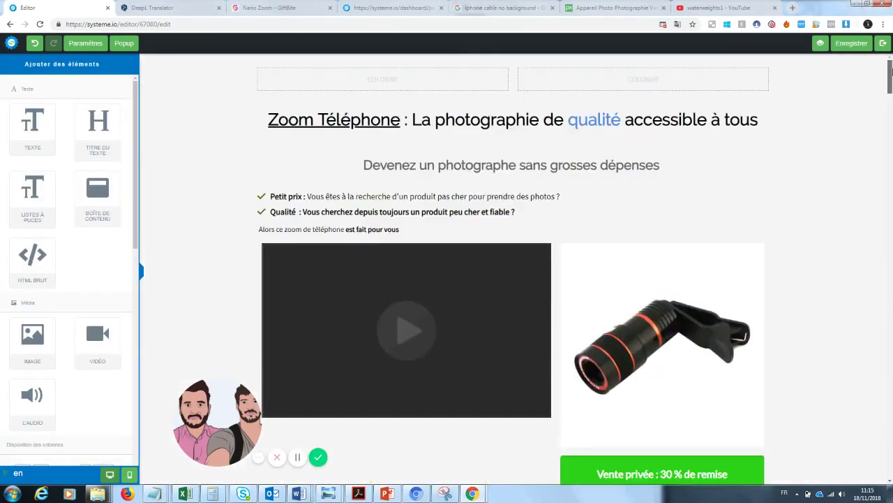
# - Change the top page heading from 'Zoom Téléphone' to 'Zoom Pro'
pyautogui.click(402, 120)
pyautogui.moveTo(402, 120); pyautogui.dragTo(315, 117)
pyautogui.press('BackSpace')
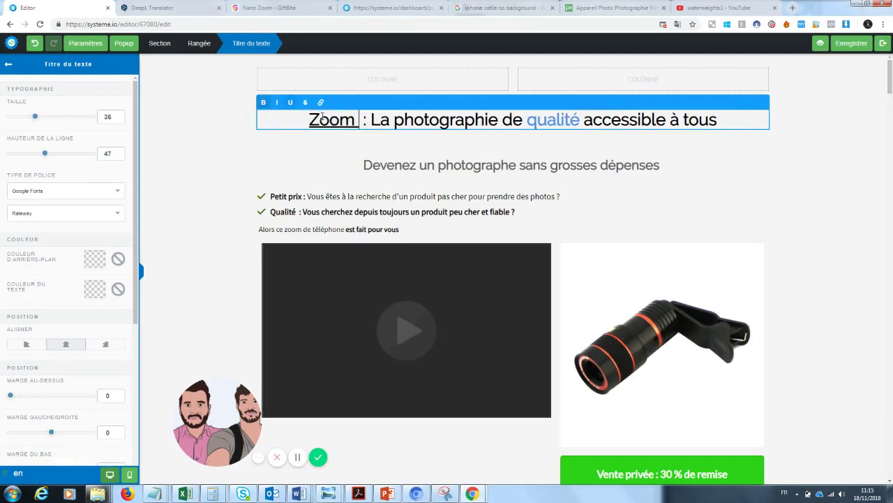
pyautogui.write("' Pro")
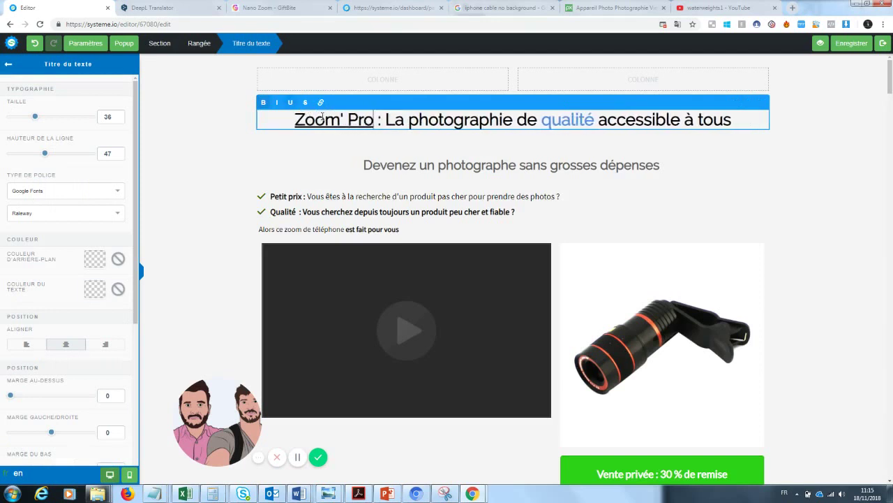
pyautogui.click(762, 208)
# - Change 'Téléphone' to 'Pro' in the 30% discount headline too
pyautogui.scroll(-10, 763, 209)
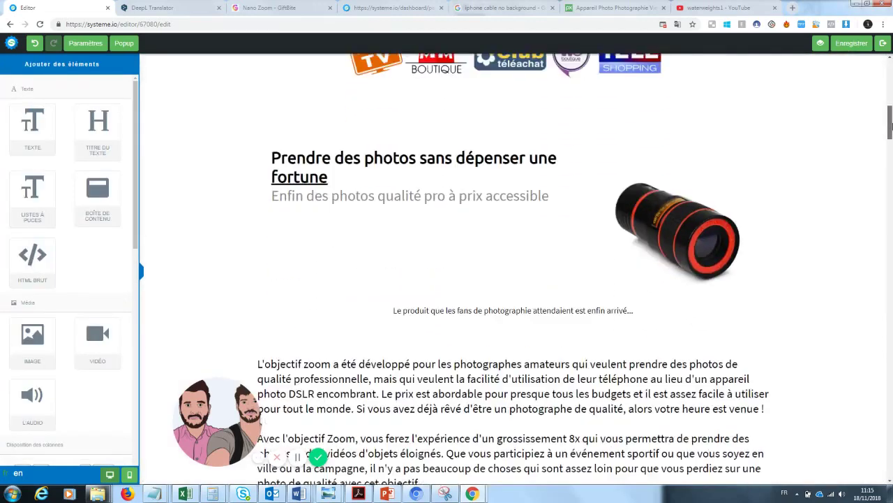
pyautogui.moveTo(890, 125); pyautogui.dragTo(762, 202)
pyautogui.click(835, 199)
pyautogui.press('BackSpace')
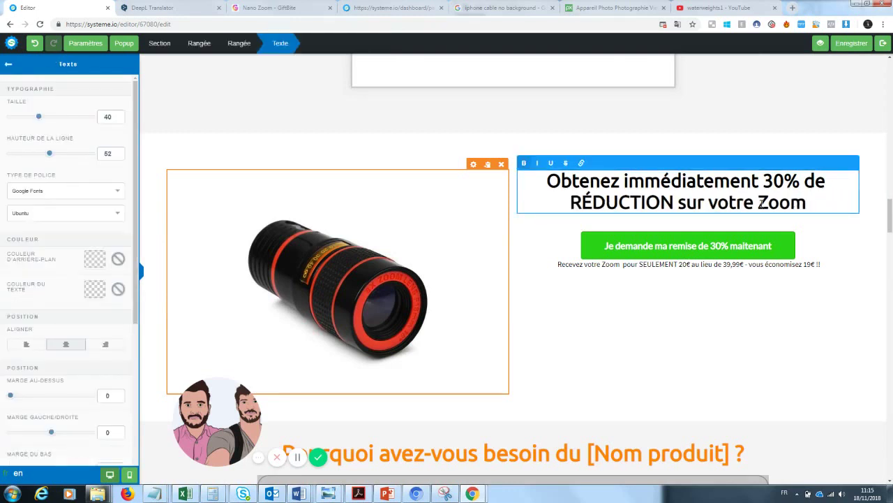
pyautogui.write("'pro")
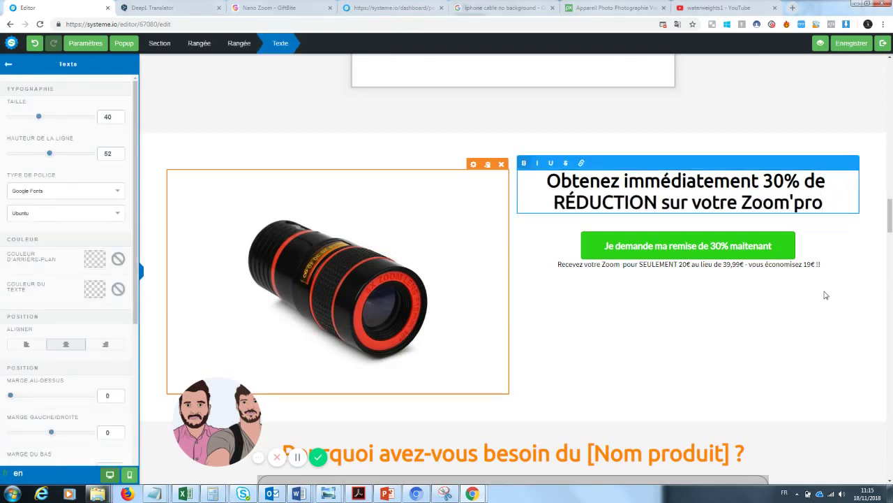
pyautogui.click(826, 295)
pyautogui.scroll(4, 890, 202)
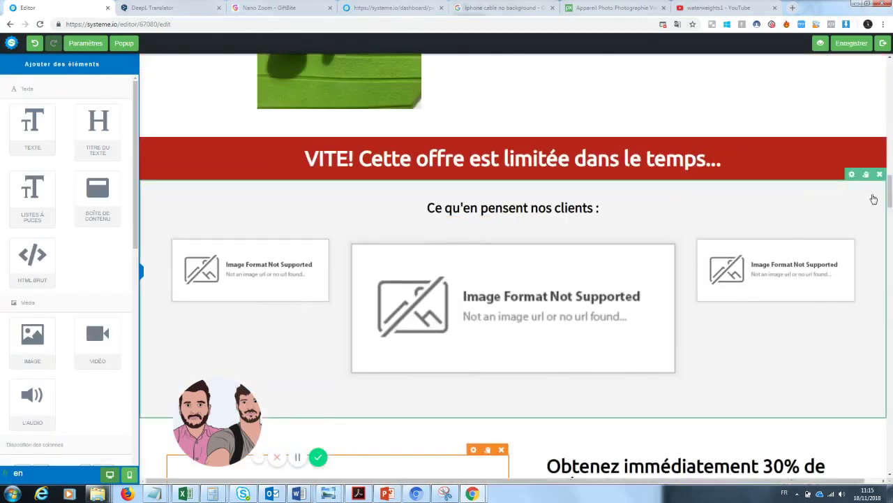
# - Delete the customer testimonials section, then undo the deletion to restore it
pyautogui.click(880, 175)
pyautogui.click(487, 78)
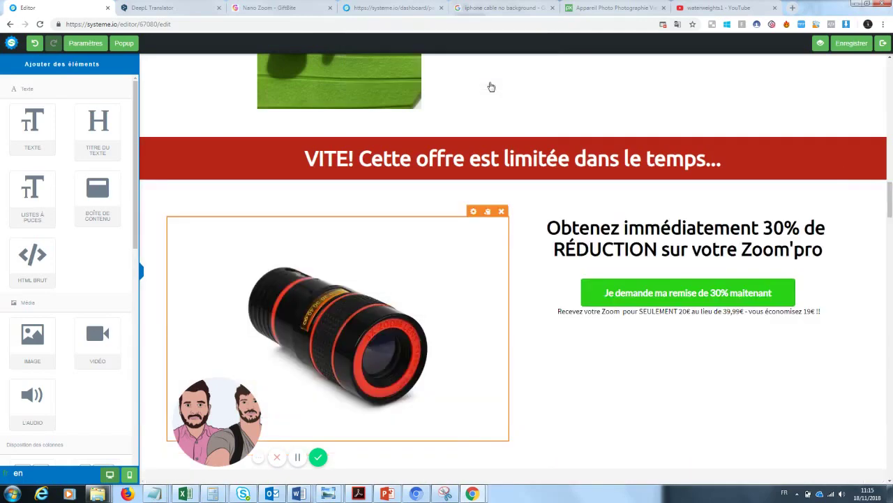
pyautogui.scroll(6, 890, 168)
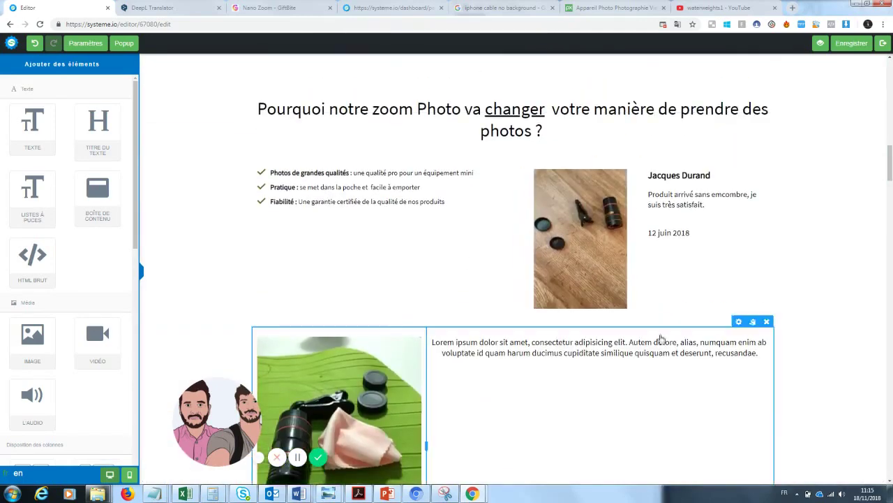
pyautogui.scroll(-5, 874, 174)
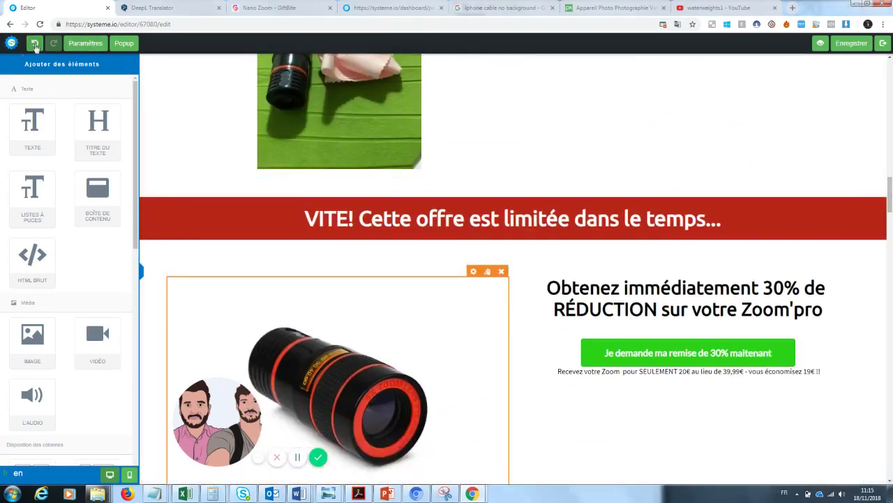
pyautogui.click(34, 43)
# - Make the benefits heading read 'Pourquoi avez-vous besoin du Zoom Pro ?'
pyautogui.scroll(-3, 871, 208)
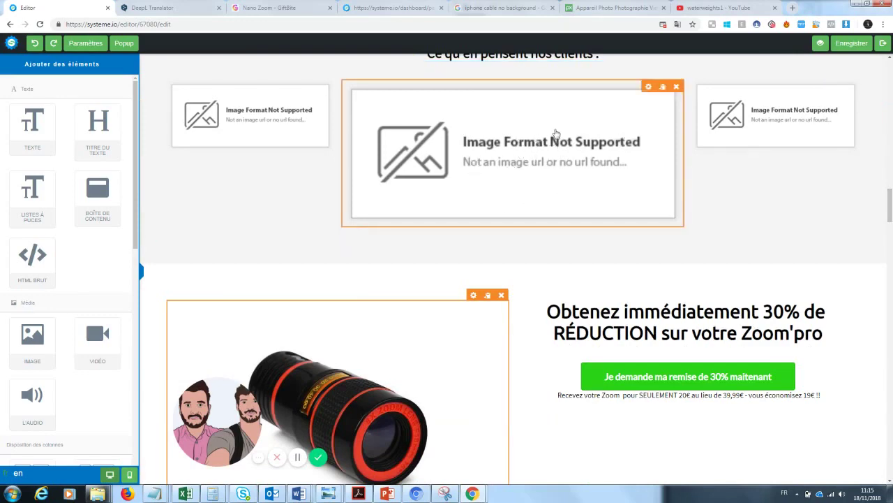
pyautogui.moveTo(891, 207); pyautogui.dragTo(891, 248)
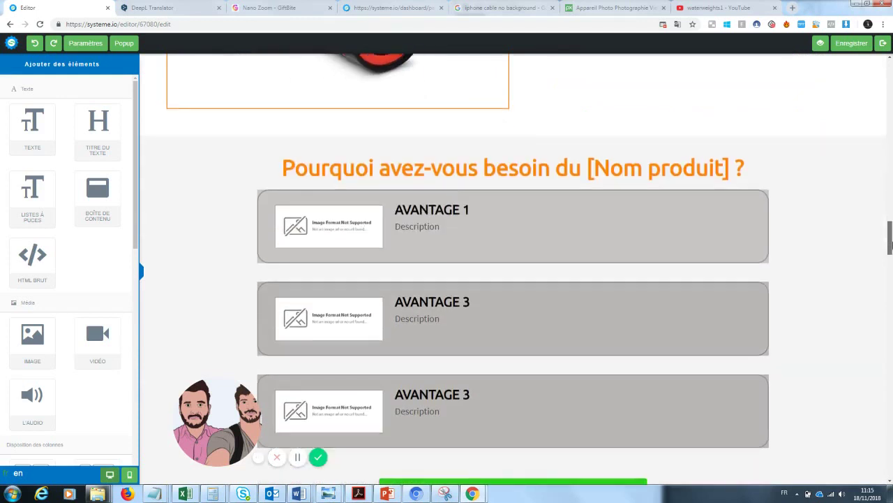
pyautogui.click(689, 172)
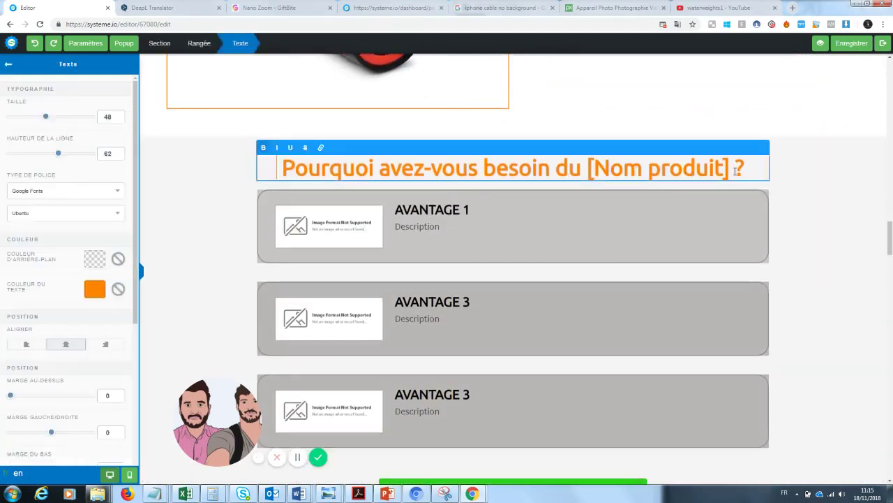
pyautogui.moveTo(730, 172); pyautogui.dragTo(588, 173)
pyautogui.write('Zoom ')
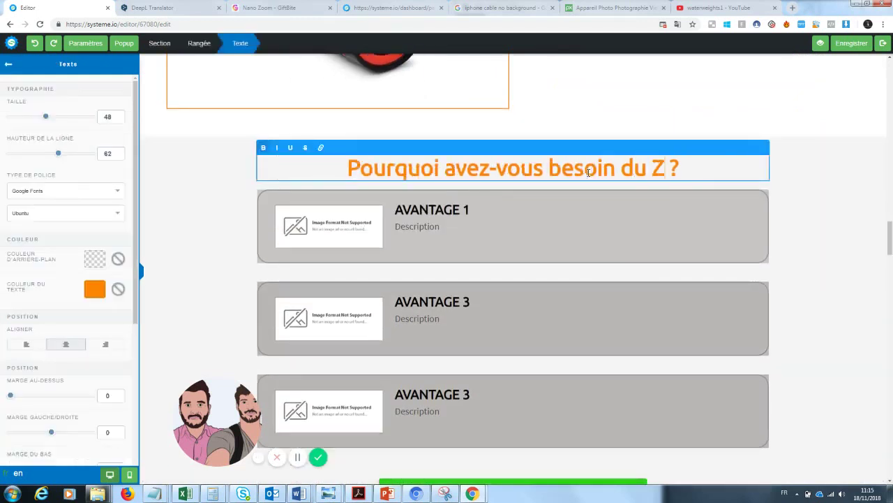
pyautogui.write('Pro')
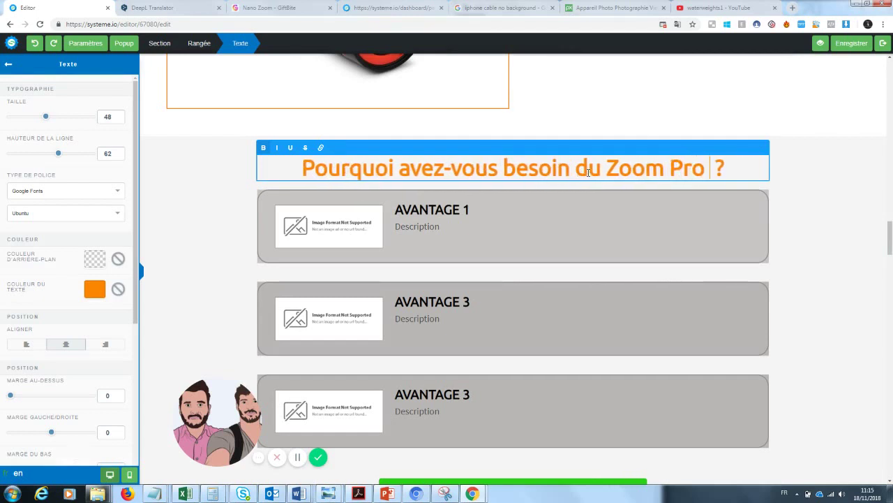
pyautogui.click(341, 234)
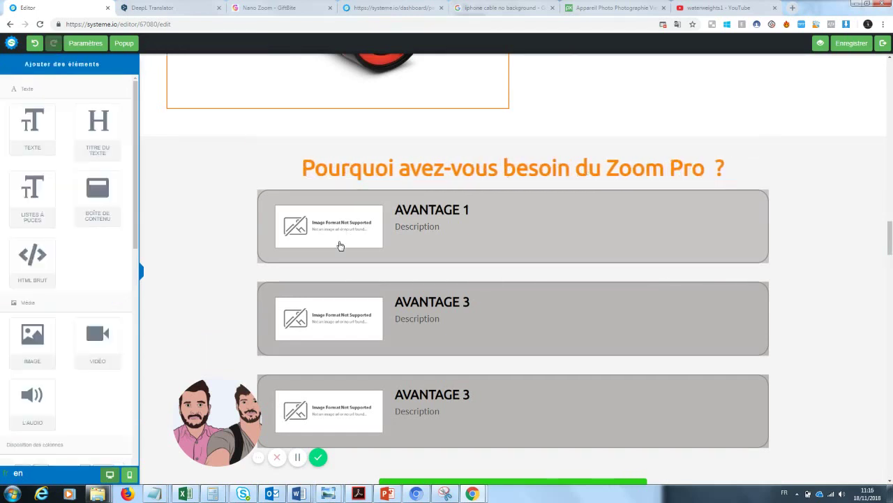
pyautogui.click(333, 234)
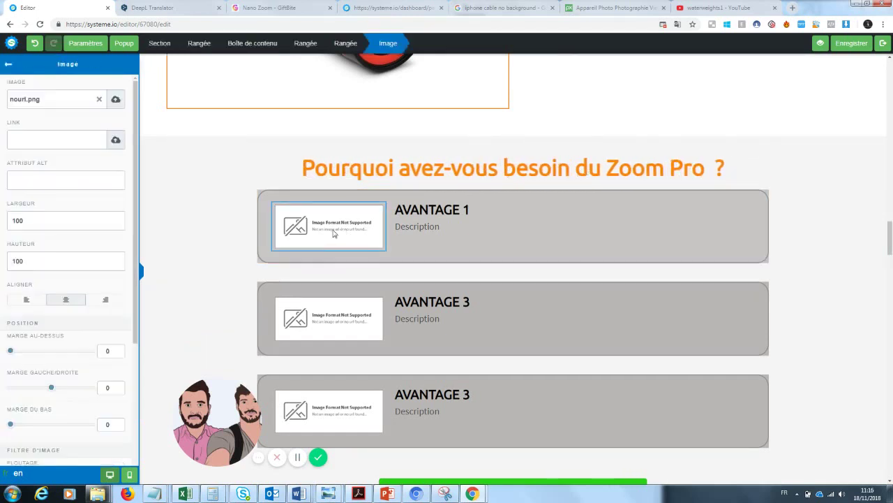
# - Put the film strip image from uploaded images into the AVANTAGE 1 block
pyautogui.click(100, 100)
pyautogui.click(115, 101)
pyautogui.click(454, 203)
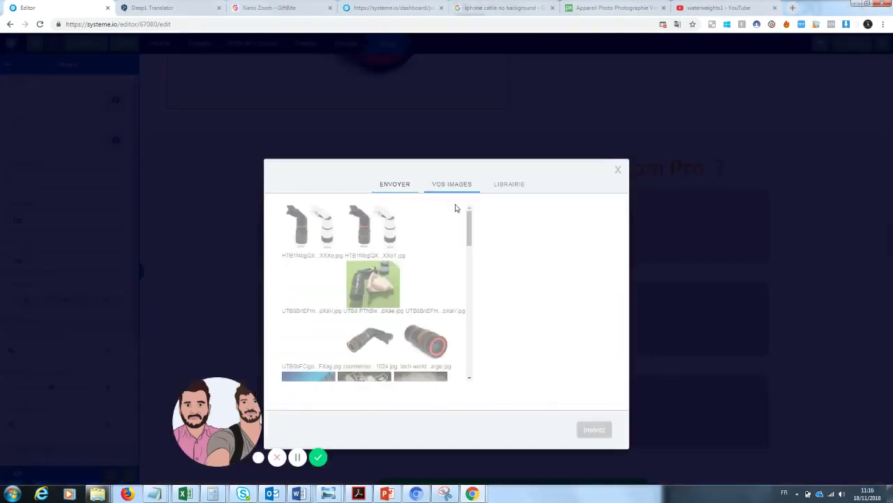
pyautogui.moveTo(470, 230); pyautogui.dragTo(469, 248)
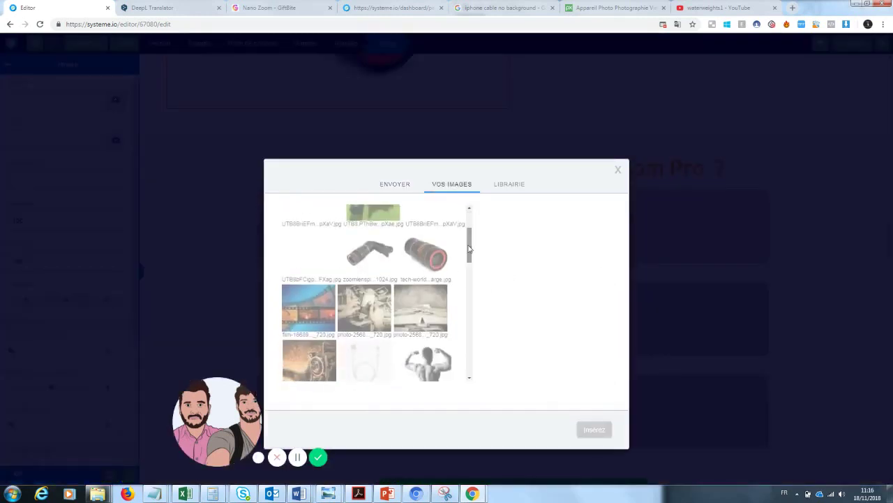
pyautogui.click(308, 307)
pyautogui.click(602, 431)
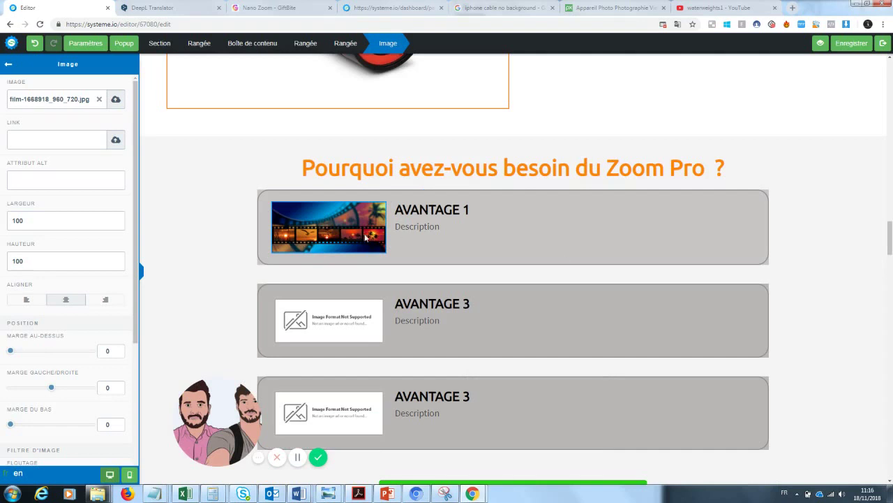
# - Replace the second advantage row's placeholder with the photo of hands holding old prints
pyautogui.click(310, 315)
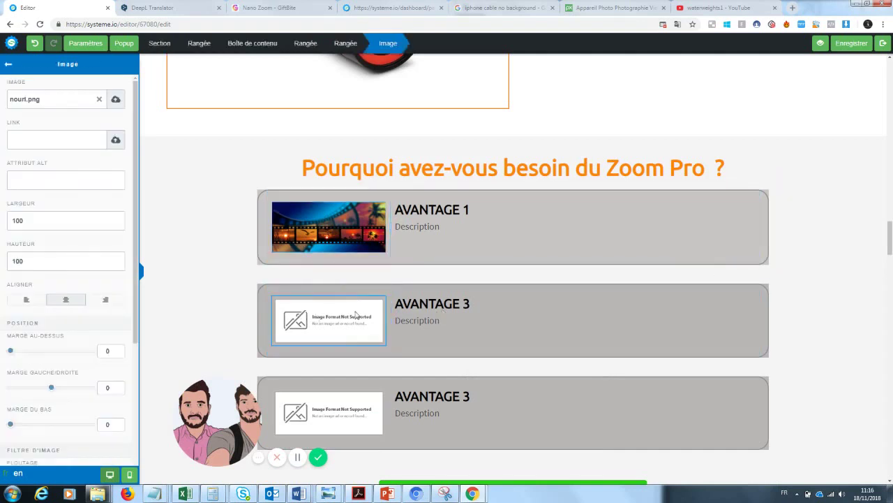
pyautogui.click(363, 377)
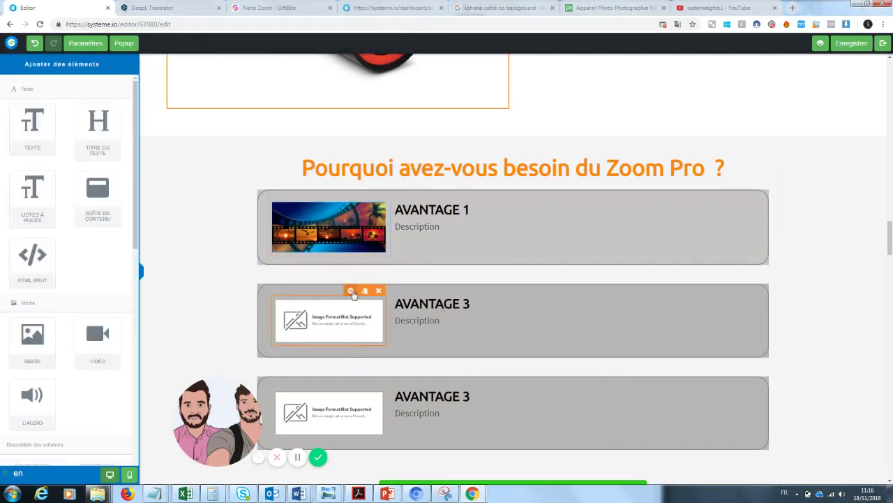
pyautogui.click(352, 294)
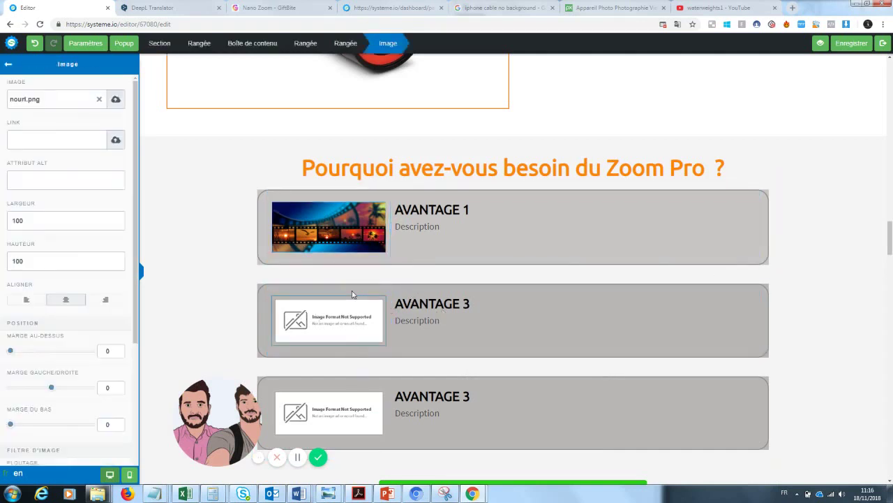
pyautogui.click(100, 102)
pyautogui.click(115, 103)
pyautogui.click(461, 205)
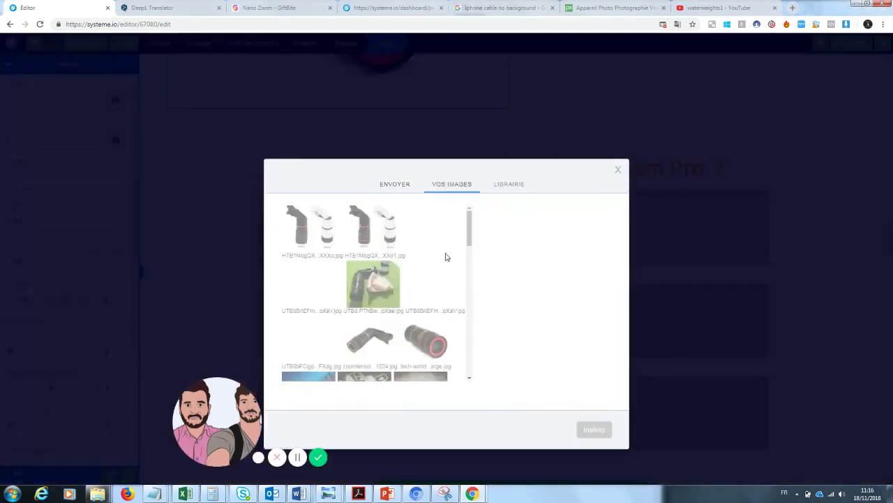
pyautogui.scroll(-5, 419, 256)
pyautogui.click(366, 255)
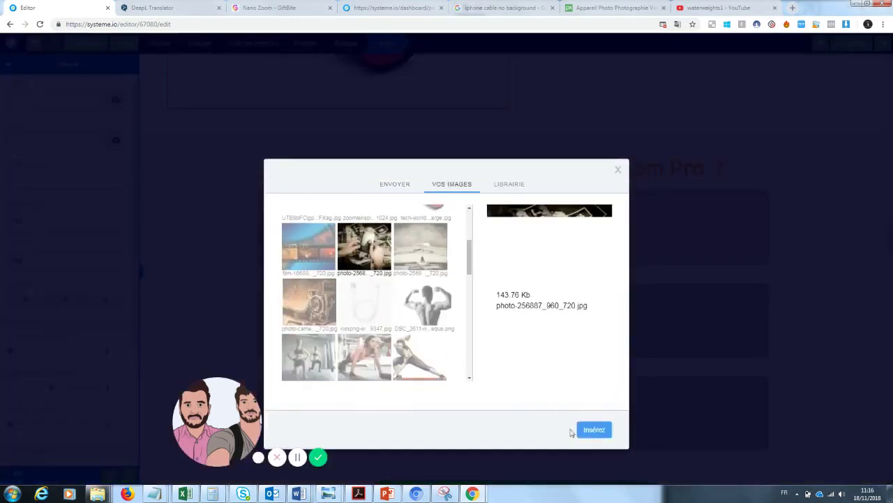
pyautogui.click(592, 432)
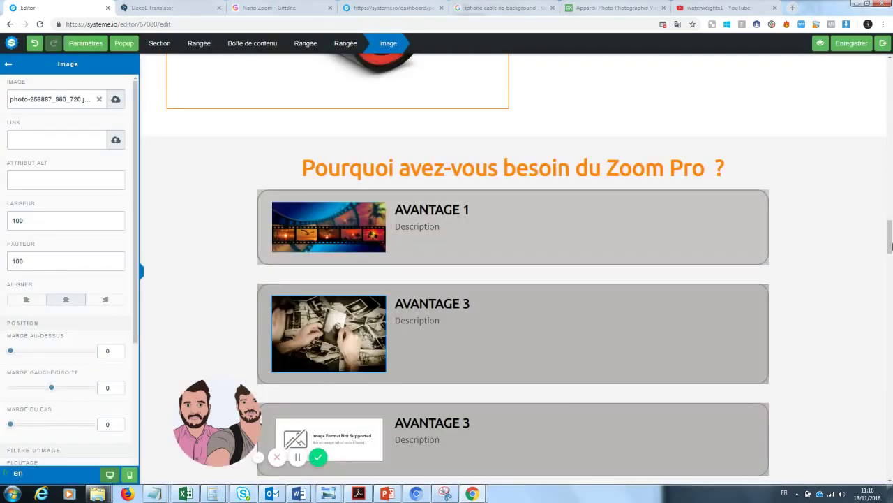
pyautogui.click(861, 251)
# - Replace the third block's broken image with the vintage camera photo
pyautogui.scroll(-2, 492, 277)
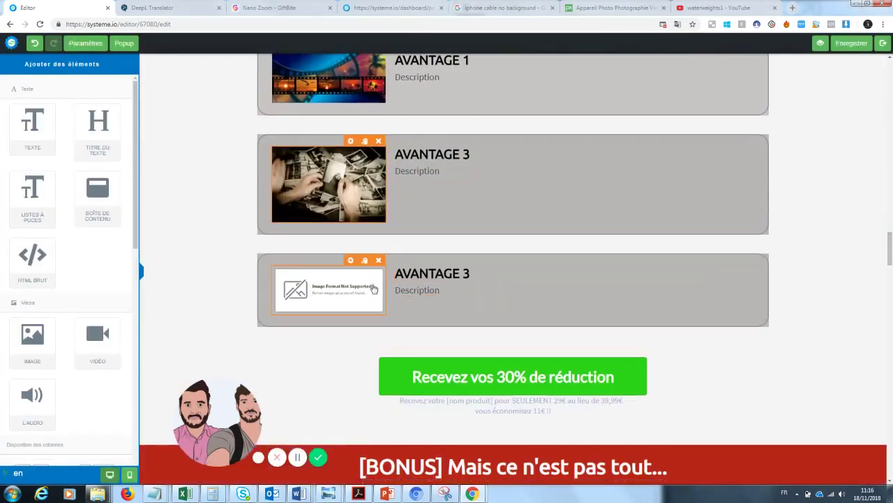
pyautogui.click(374, 288)
pyautogui.click(354, 383)
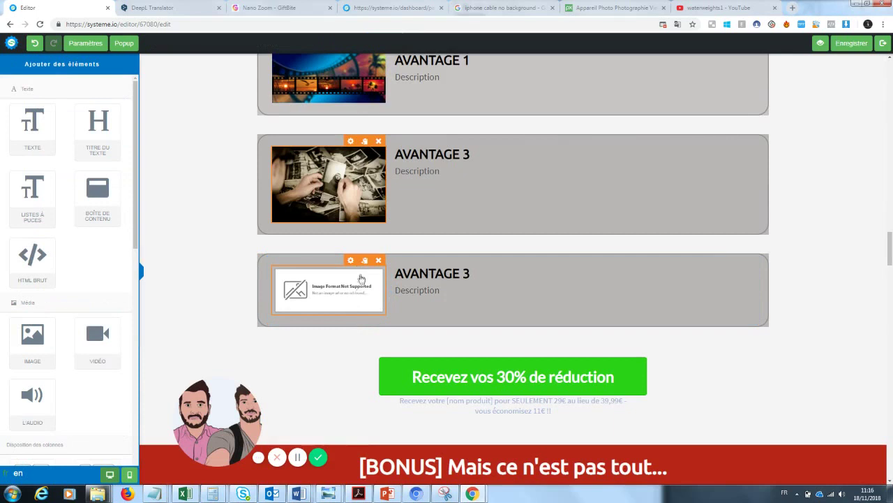
pyautogui.click(352, 278)
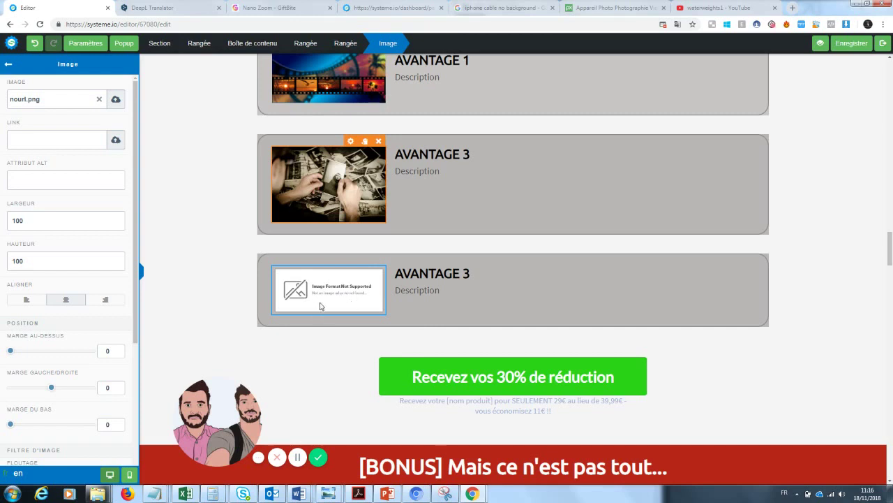
pyautogui.click(323, 354)
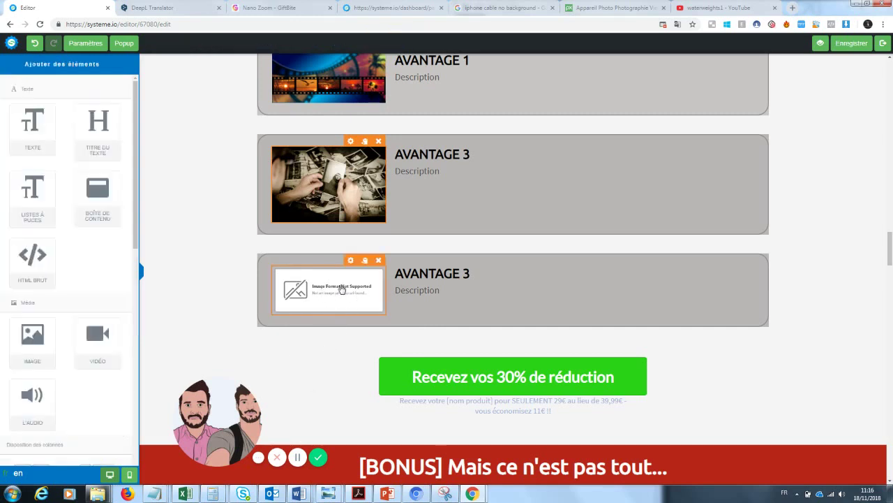
pyautogui.click(355, 274)
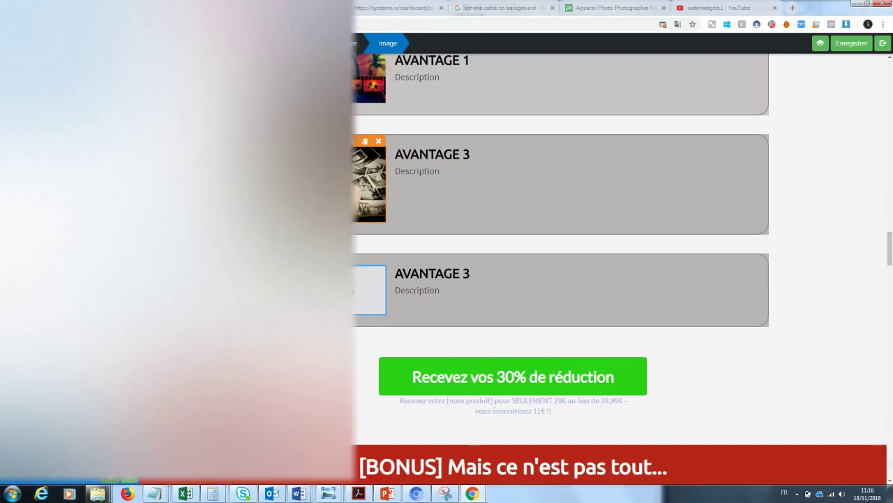
pyautogui.click(115, 99)
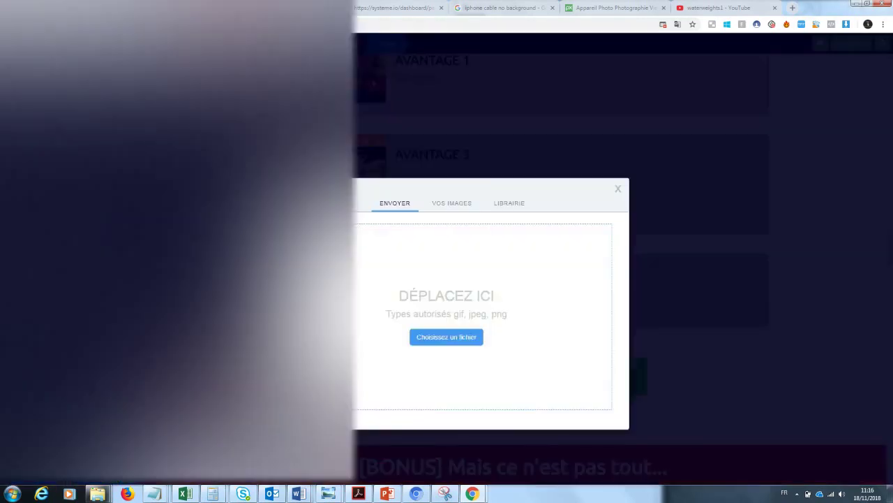
pyautogui.click(450, 341)
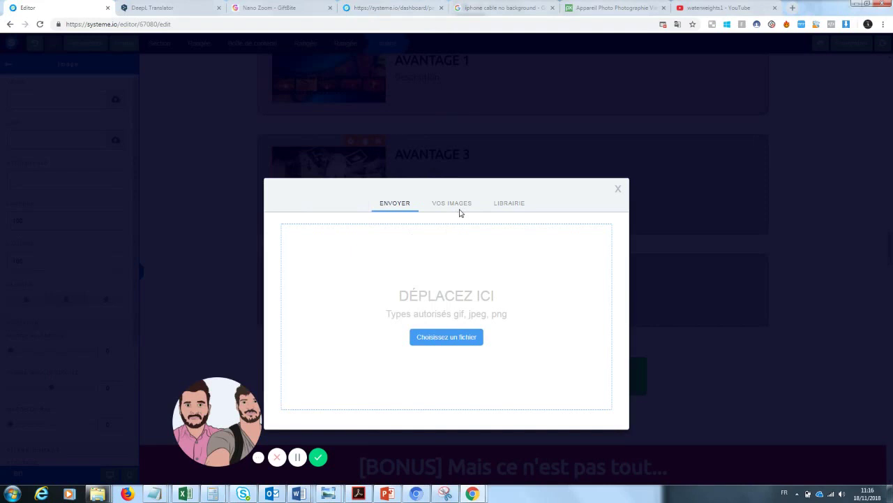
pyautogui.click(458, 209)
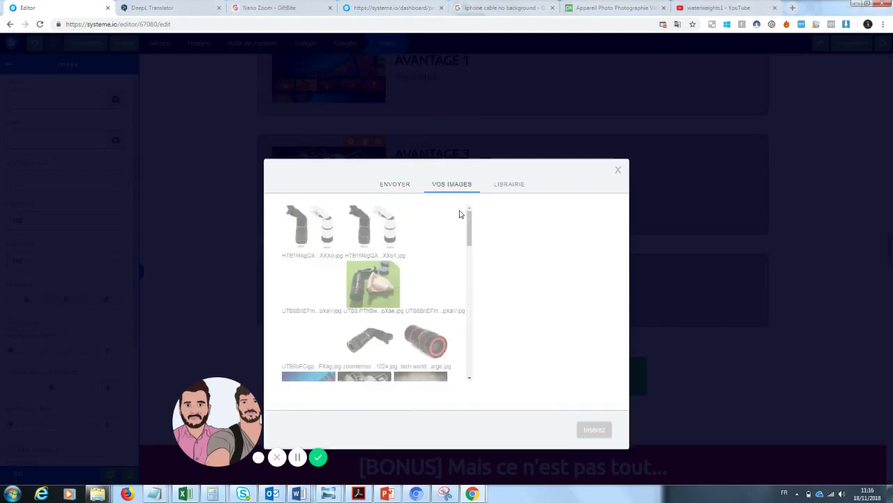
pyautogui.scroll(-3, 419, 293)
pyautogui.click(309, 335)
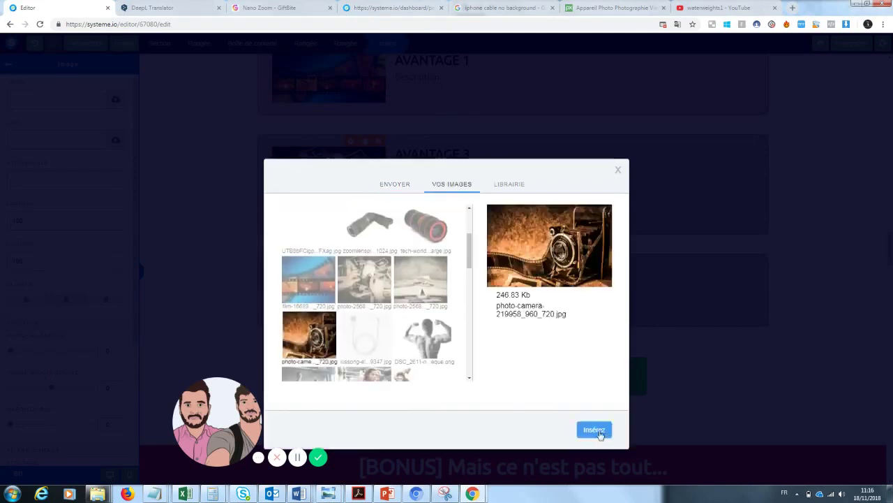
pyautogui.click(594, 429)
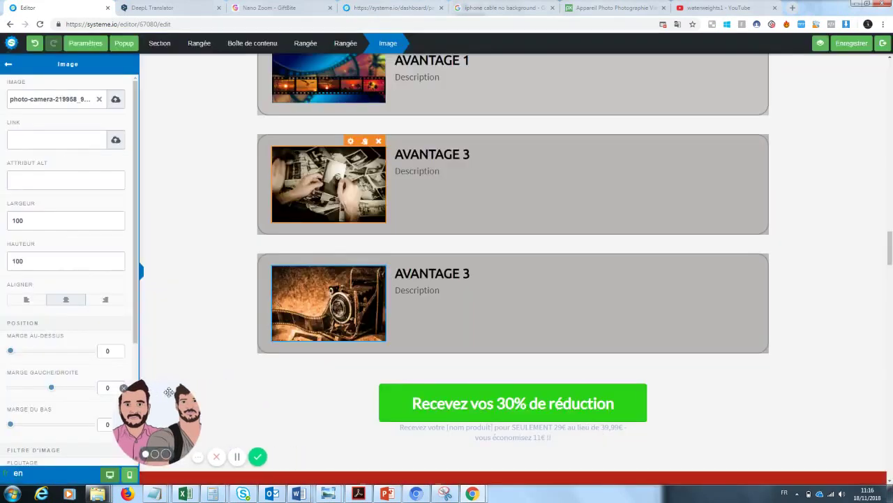
pyautogui.click(891, 245)
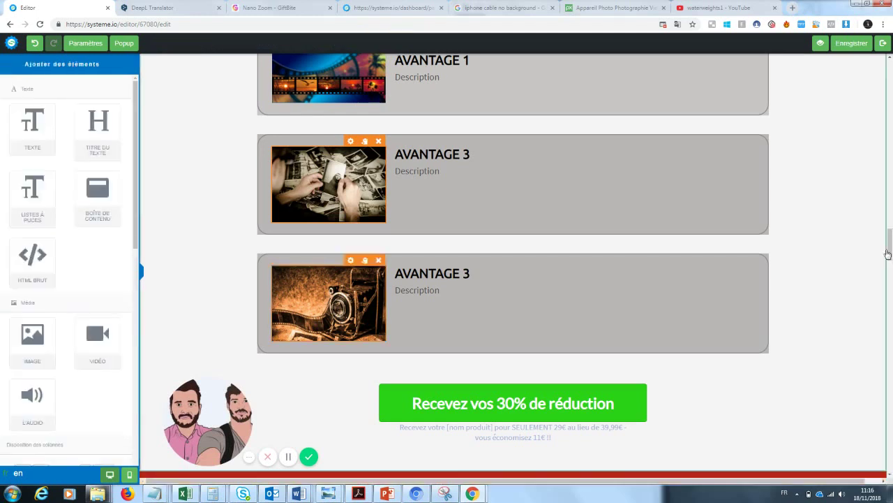
pyautogui.scroll(1, 587, 169)
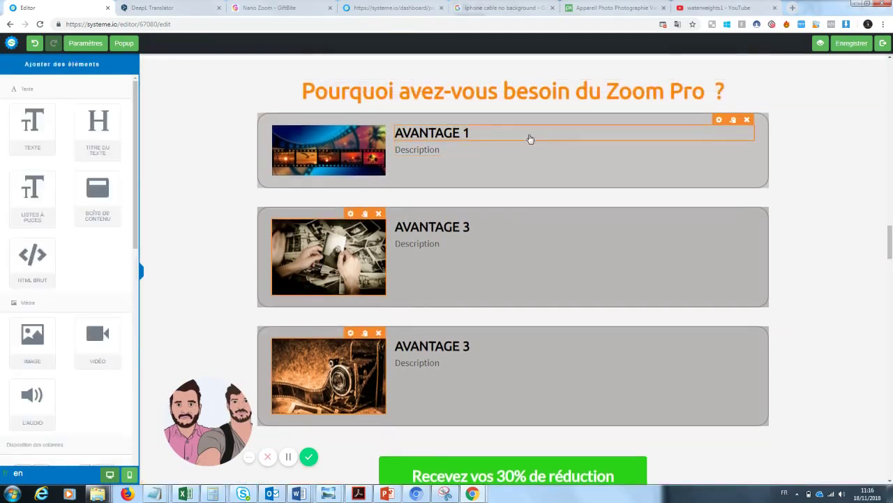
# - Retitle the first advantage block from AVANTAGE 1 to 'Pratique'
pyautogui.click(474, 141)
pyautogui.moveTo(473, 134); pyautogui.dragTo(391, 132)
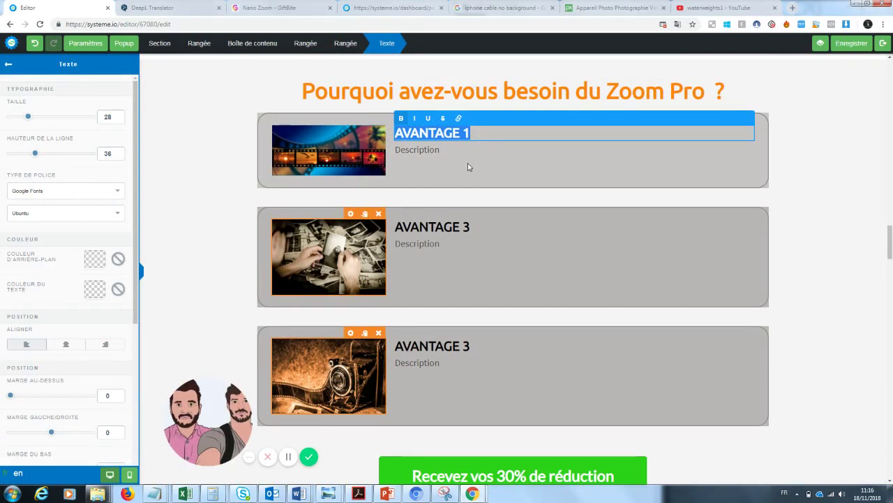
pyautogui.write('Pratique')
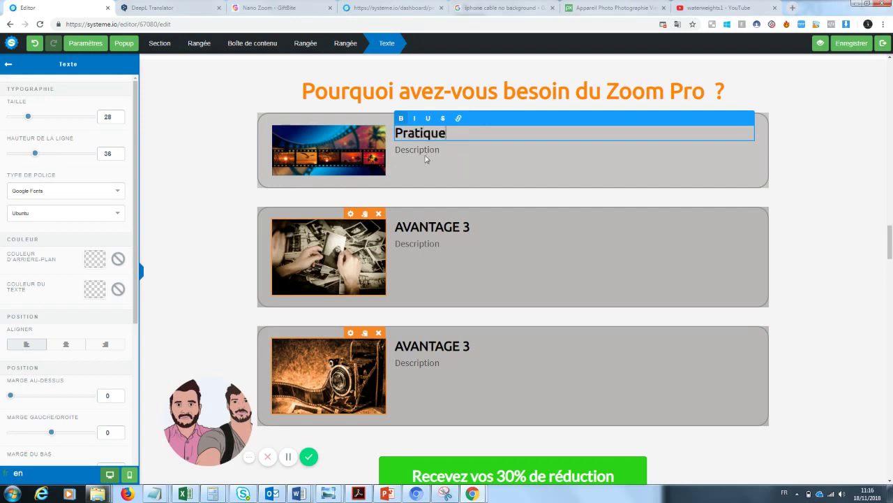
pyautogui.click(425, 159)
# - Set its description to 'adaptable samsung, apple' and 'on a toujours notre téléphone sur nous'
pyautogui.click(432, 152)
pyautogui.moveTo(446, 151); pyautogui.dragTo(389, 152)
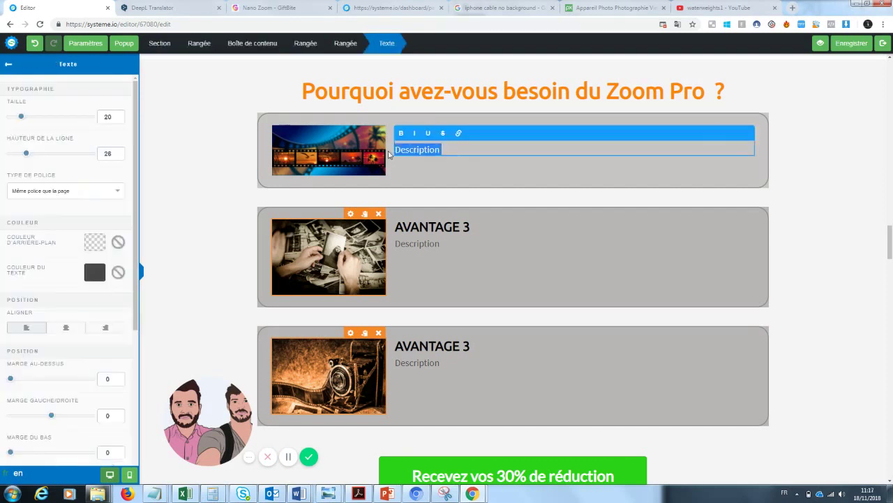
pyautogui.press('BackSpace')
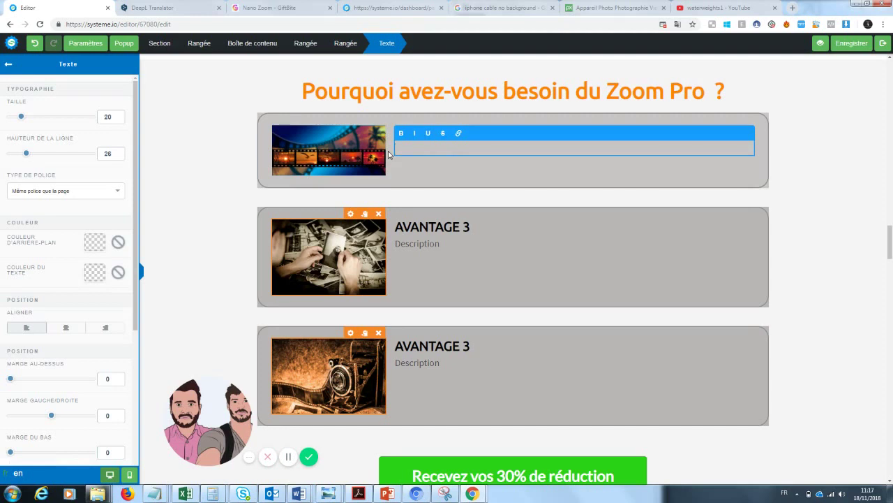
pyautogui.write('aptable samsung, apple')
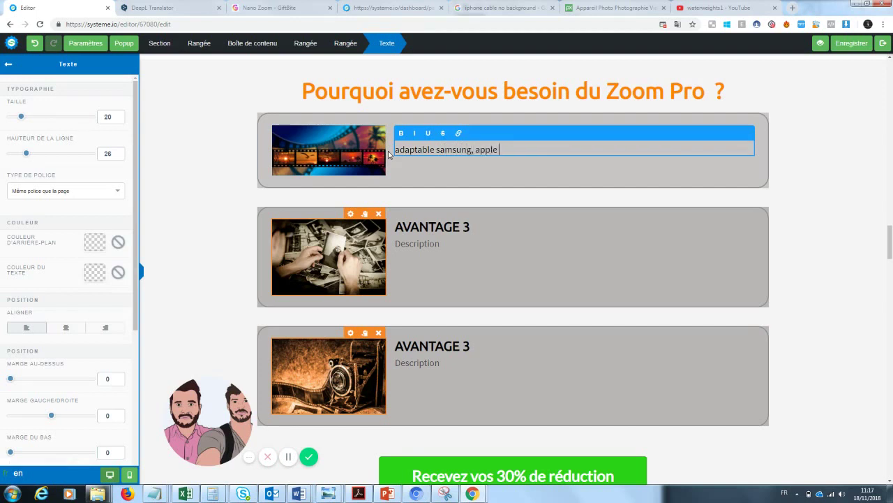
pyautogui.press('Return')
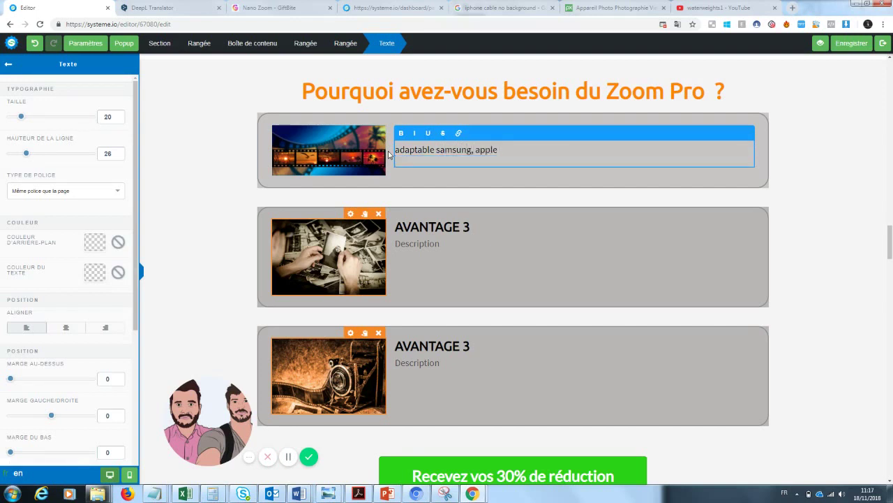
pyautogui.write('on a toujours notre télépho')
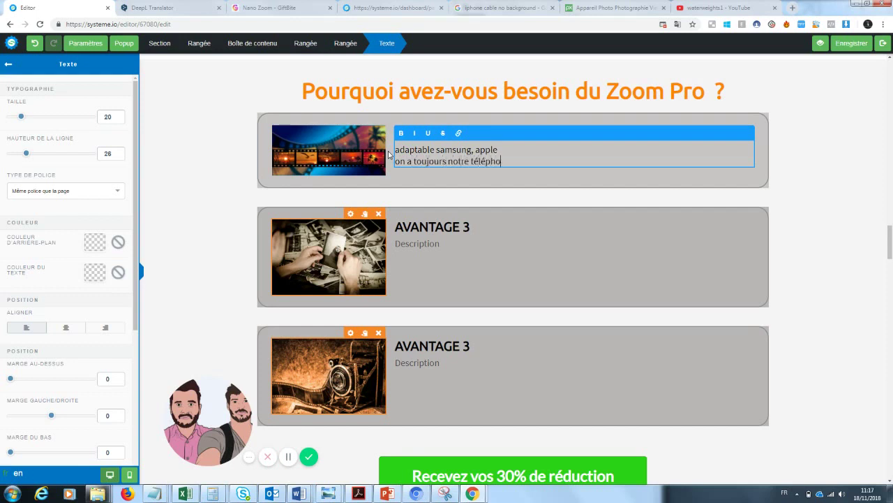
pyautogui.write('ne sur nous')
pyautogui.click(464, 189)
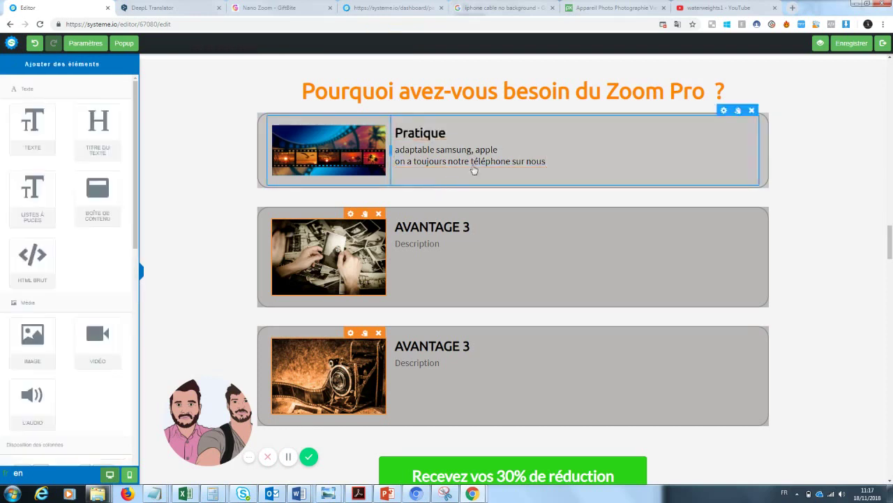
# - Correct the second block's title from AVANTAGE 3 to AVANTAGE 2
pyautogui.click(474, 226)
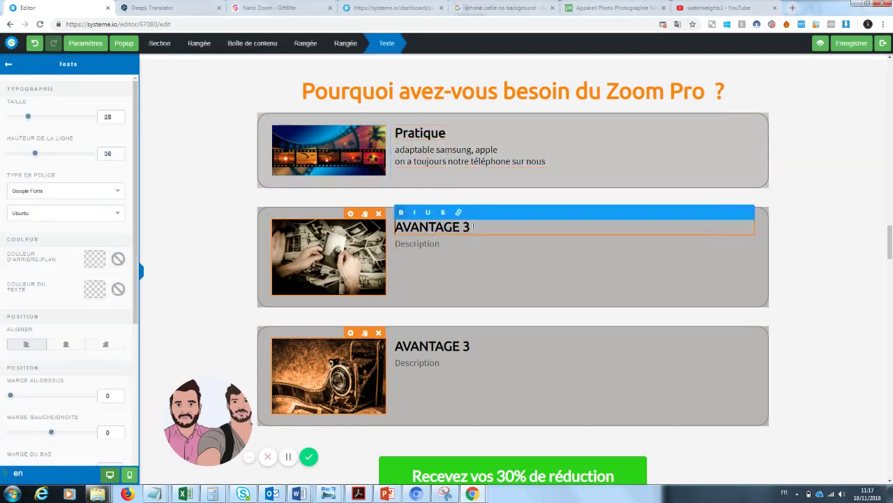
pyautogui.press('BackSpace')
pyautogui.write('2')
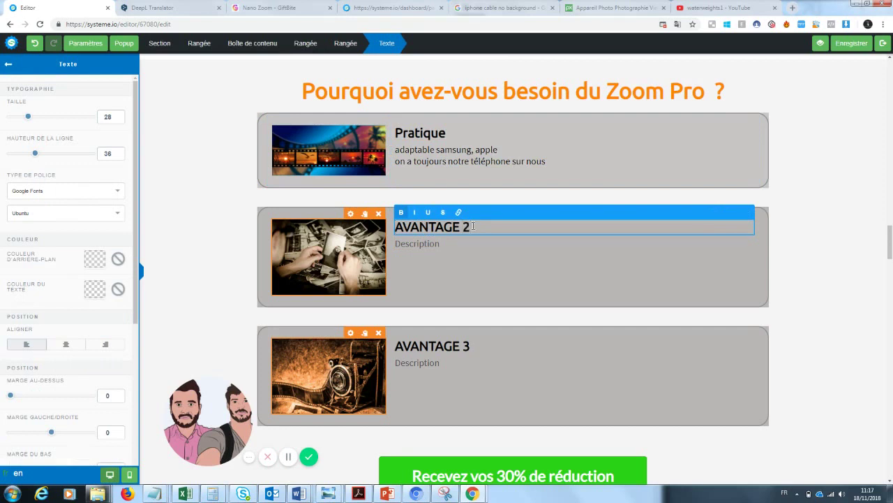
# - Write the description 'Les photos sont un moyen de garder un souvenir du passé...' with a Zoom Pro paragraph
pyautogui.click(432, 273)
pyautogui.moveTo(440, 244); pyautogui.dragTo(381, 249)
pyautogui.write('Les photo')
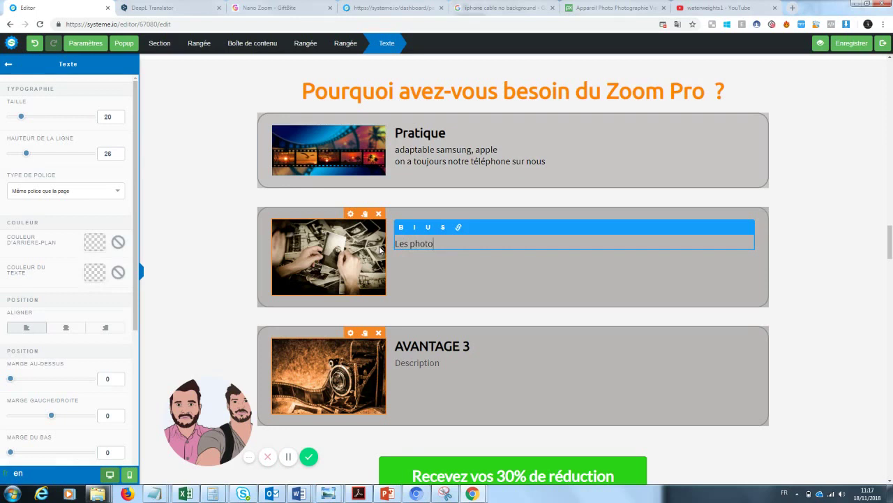
pyautogui.write('s sont un moyens de garder un')
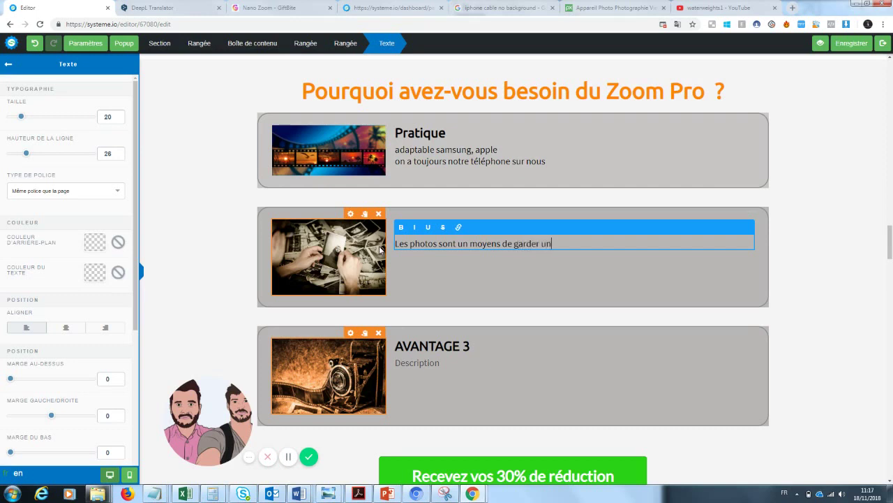
pyautogui.press('BackSpace')
pyautogui.press('BackSpace')
pyautogui.write('souvenir du passé...')
pyautogui.press('Return')
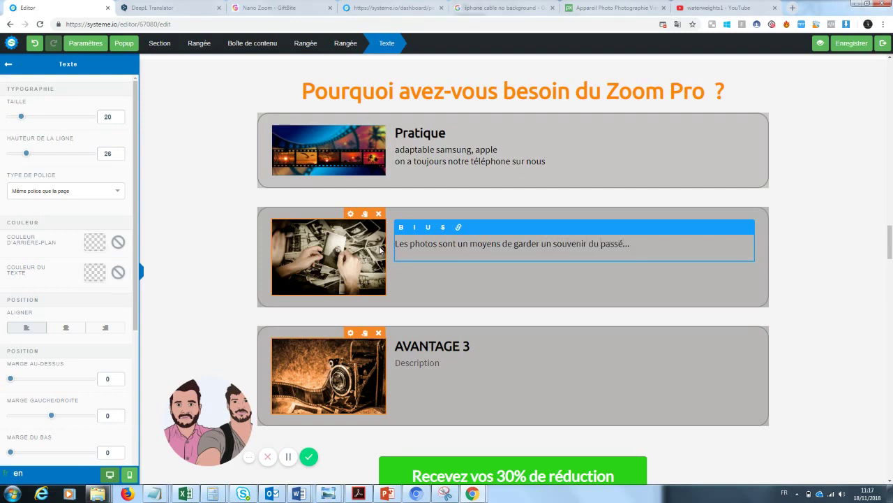
pyautogui.write('Imaginez... vous êtes devant un')
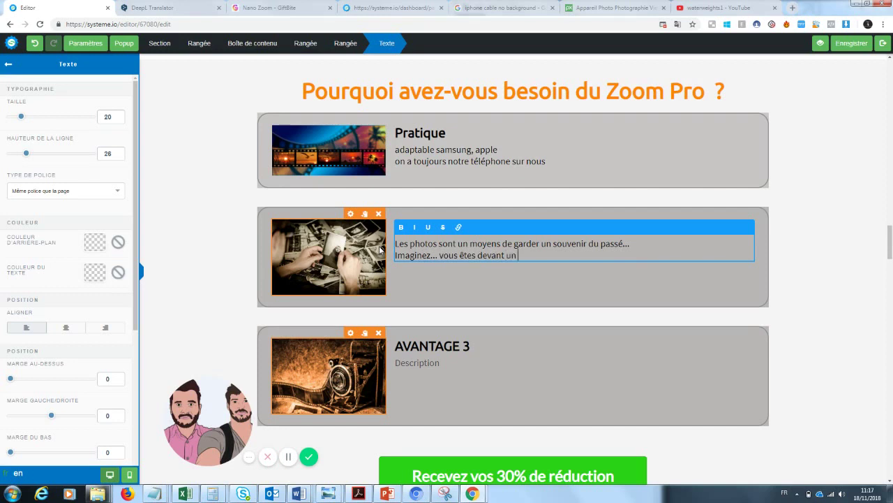
pyautogui.write(' paysage magnifique mais votr')
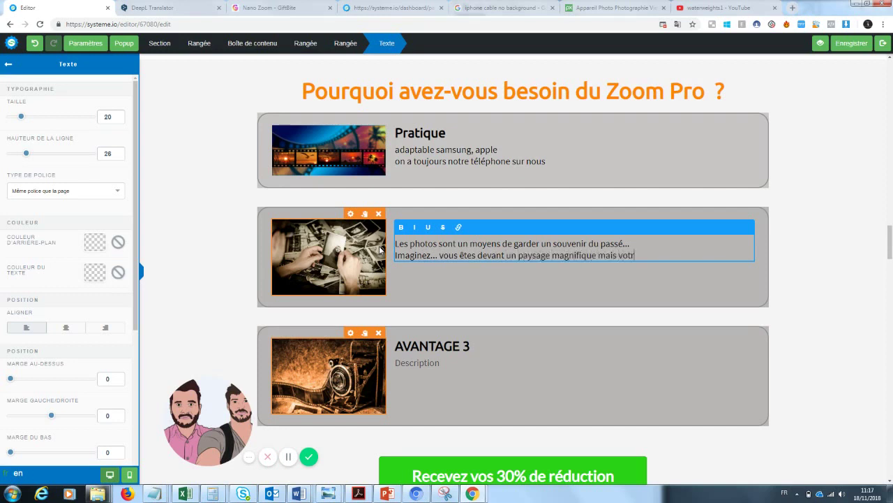
pyautogui.write('e téléphone ne vous permet pas d')
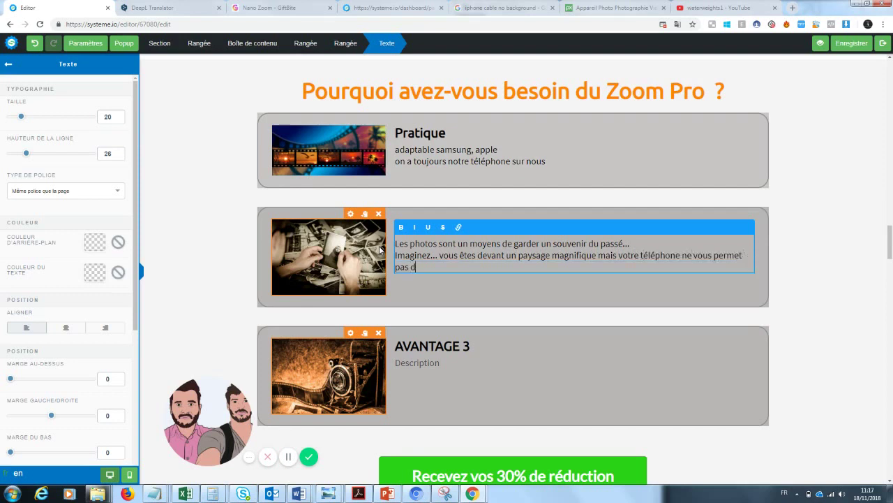
pyautogui.write('e prendre une belle photo.')
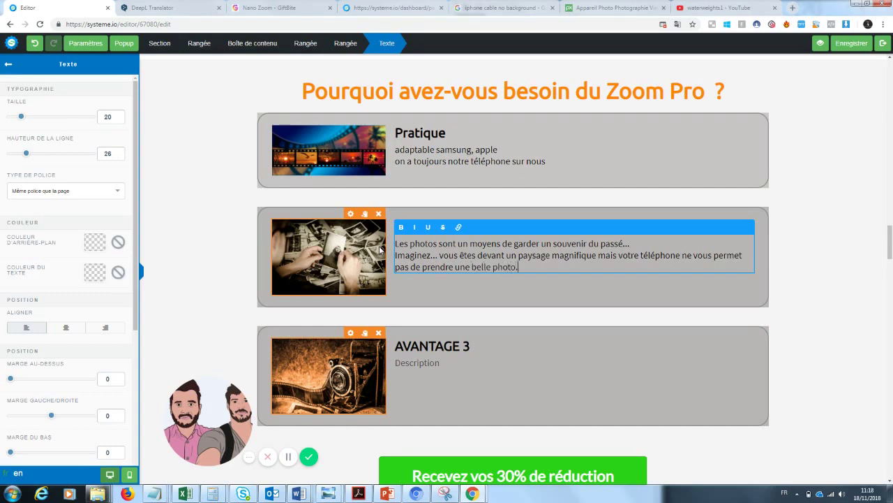
pyautogui.write(' Ceci ne')
pyautogui.write(' se reproduit')
pyautogui.write('a plus jamai')
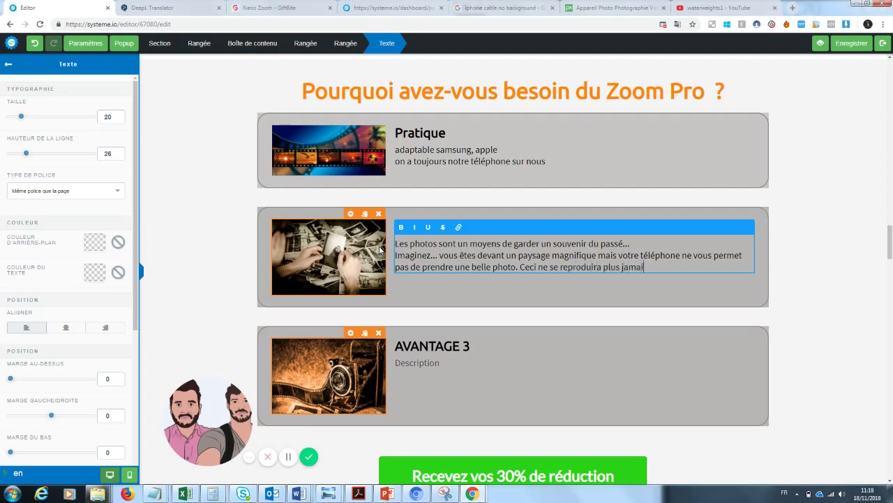
pyautogui.write('s avec Zoom Pro. En effet')
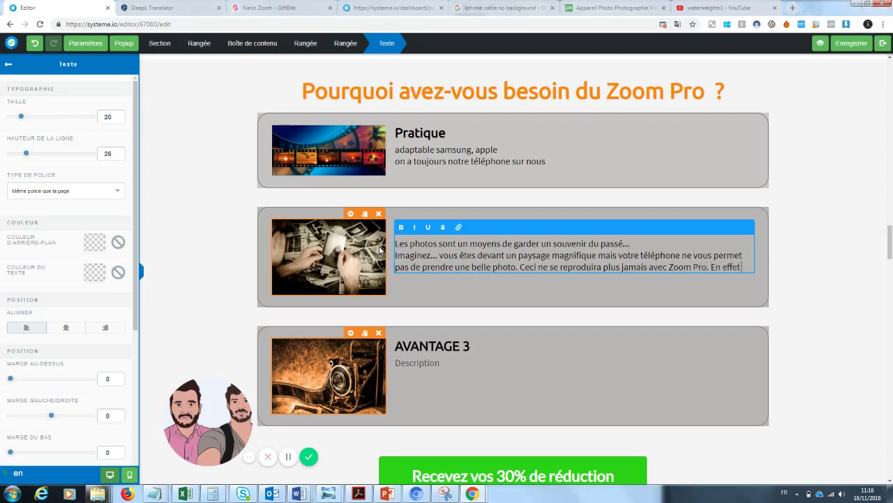
pyautogui.press('BackSpace')
pyautogui.press('BackSpace')
pyautogui.press('BackSpace')
pyautogui.click(811, 262)
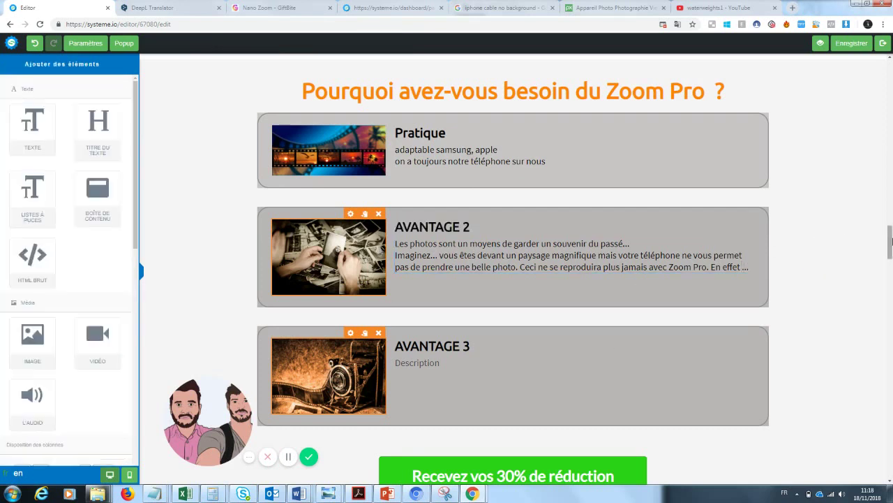
# - Replace the AVANTAGE 2 heading text with 'Un souvenir du passé'
pyautogui.scroll(-1, 587, 271)
pyautogui.click(478, 274)
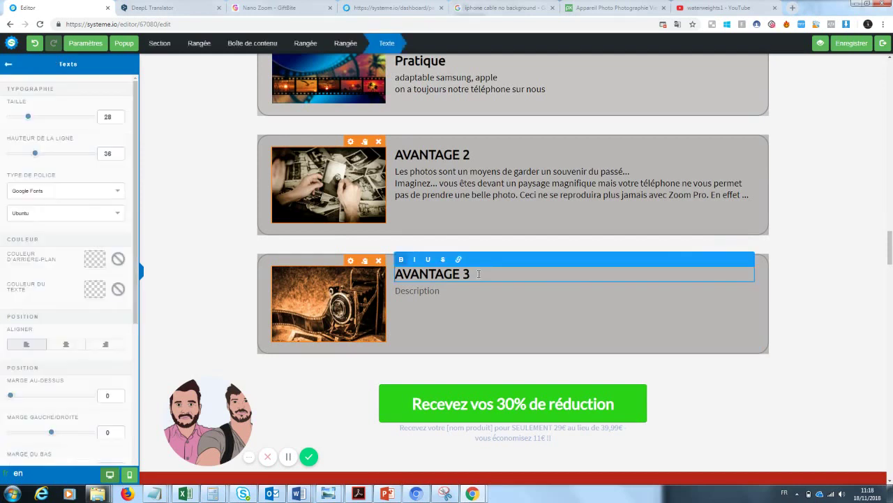
pyautogui.click(475, 156)
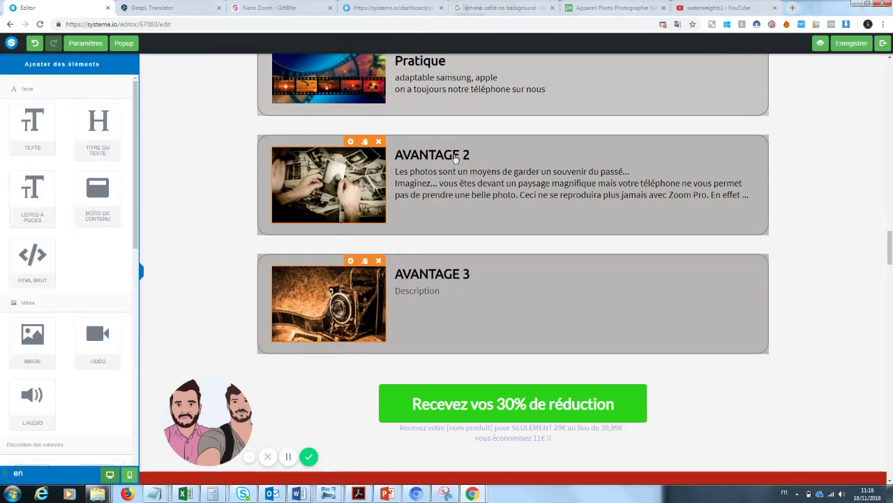
pyautogui.click(455, 158)
pyautogui.moveTo(473, 153); pyautogui.dragTo(360, 152)
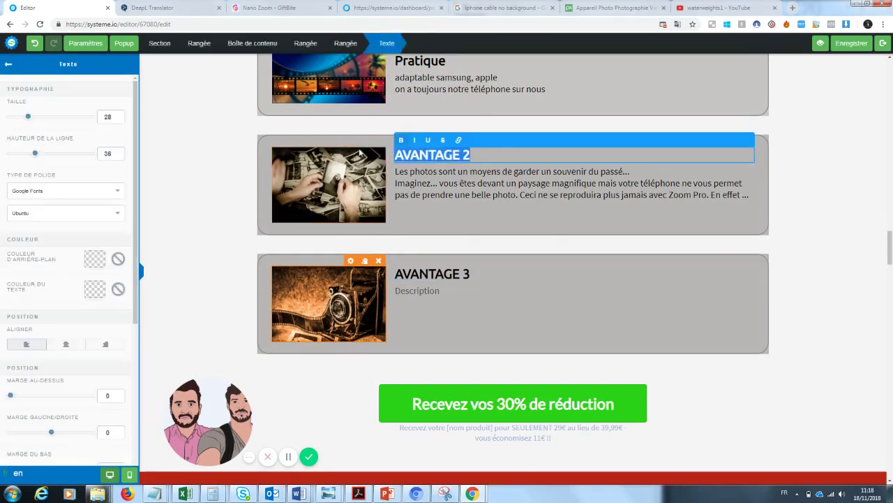
pyautogui.write('Un souvenir du')
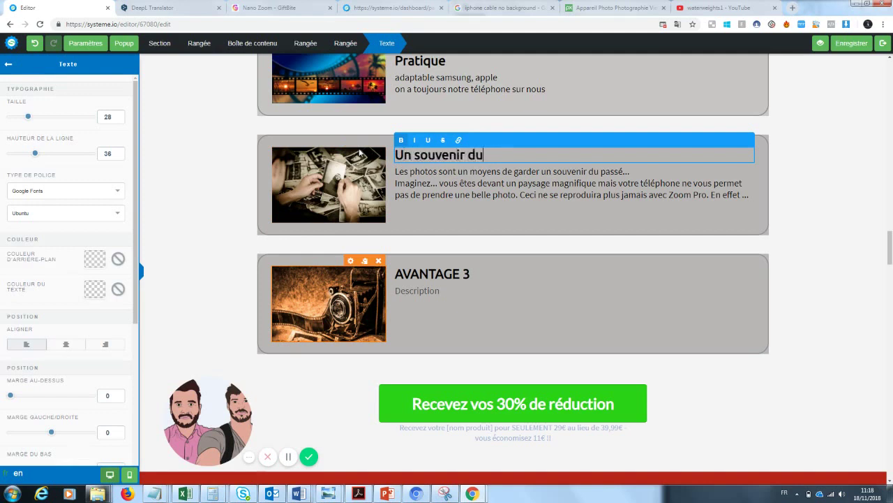
pyautogui.write(' passé')
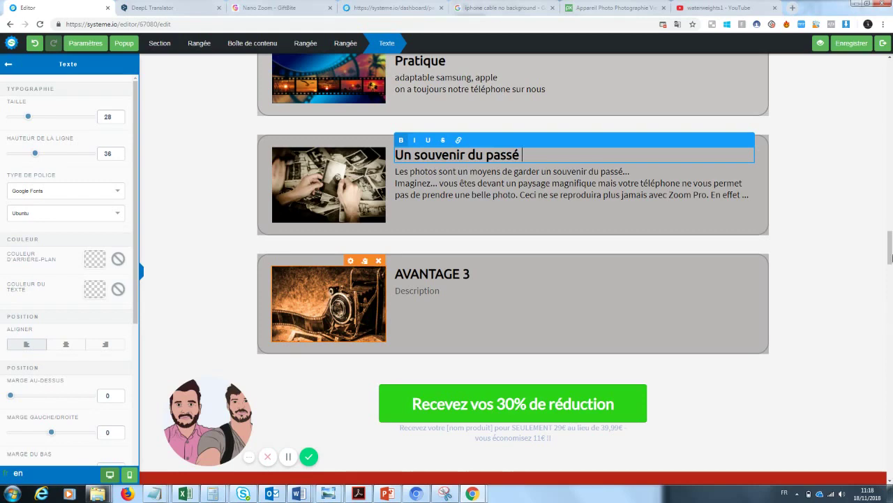
pyautogui.click(837, 258)
pyautogui.scroll(3, 478, 272)
pyautogui.scroll(-3, 478, 272)
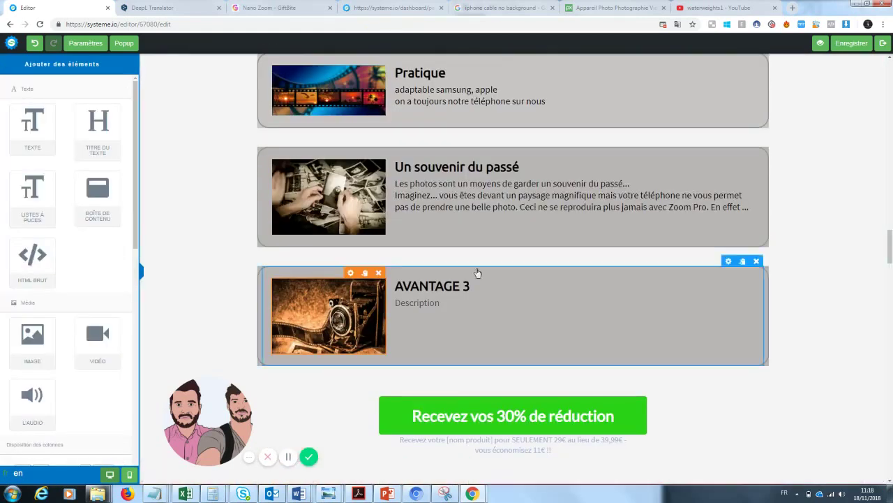
# - Retitle the AVANTAGE 3 heading 'Une manière de se démarquer des autres ...'
pyautogui.click(461, 286)
pyautogui.moveTo(477, 287); pyautogui.dragTo(380, 293)
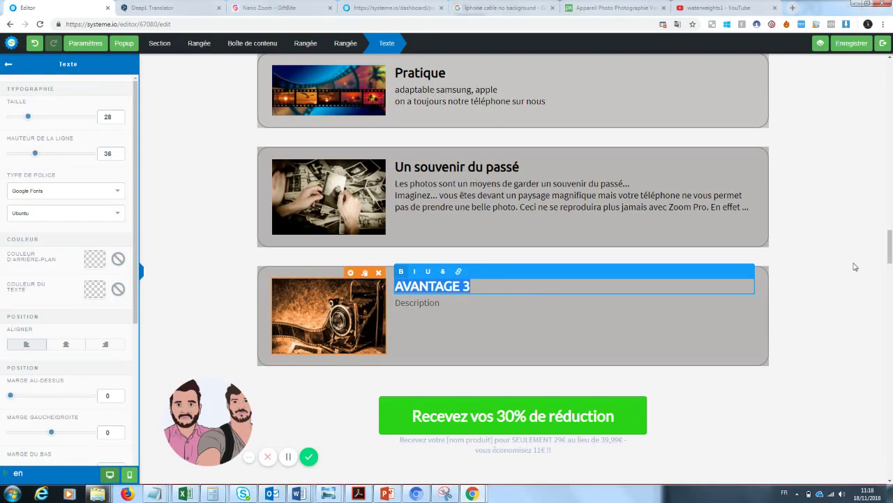
pyautogui.write('Une m')
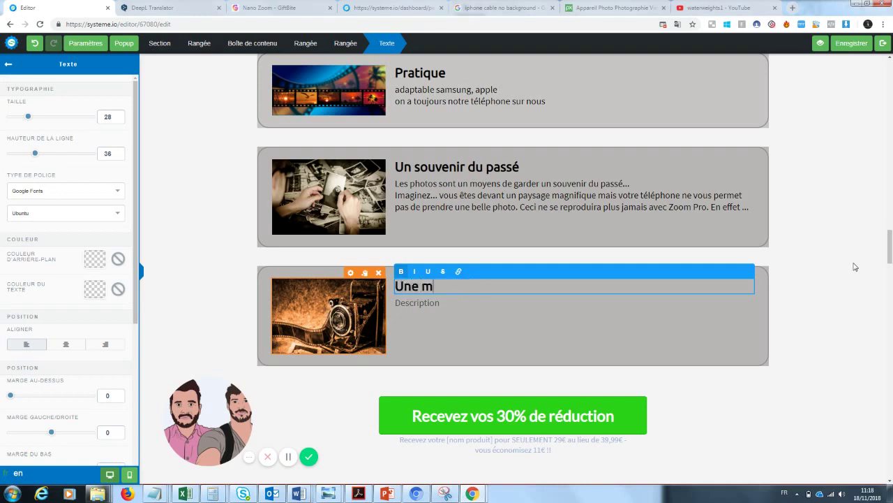
pyautogui.write('anière de se d')
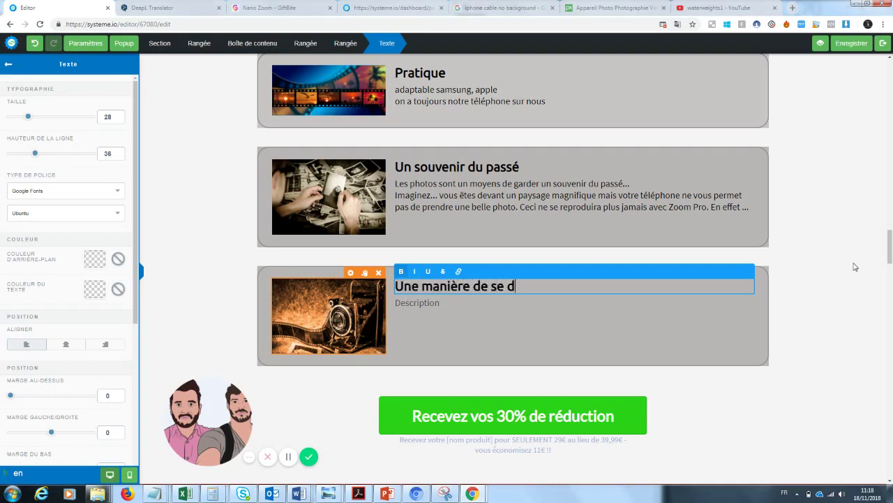
pyautogui.write('émarquer des a')
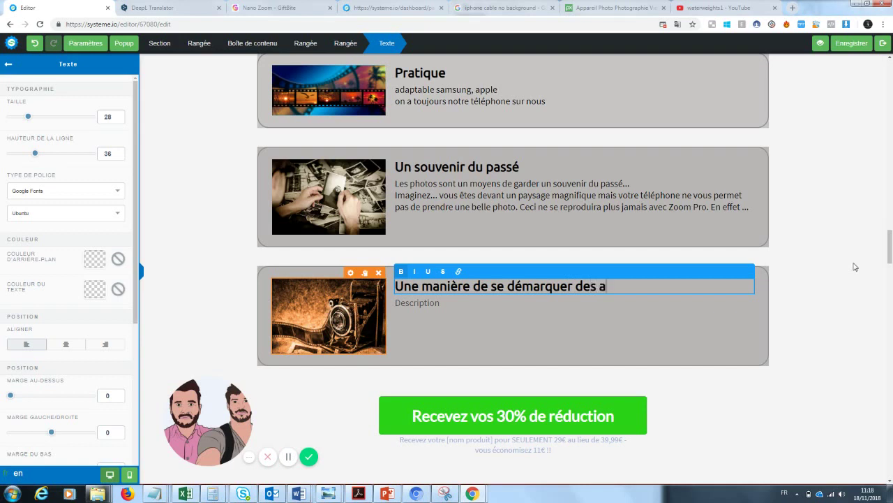
pyautogui.press('BackSpace')
pyautogui.press('BackSpace')
pyautogui.press('BackSpace')
pyautogui.write('s autres ...')
# - Replace its Description with two lines about standing out on social networks with Zoom Pro
pyautogui.click(435, 313)
pyautogui.click(447, 303)
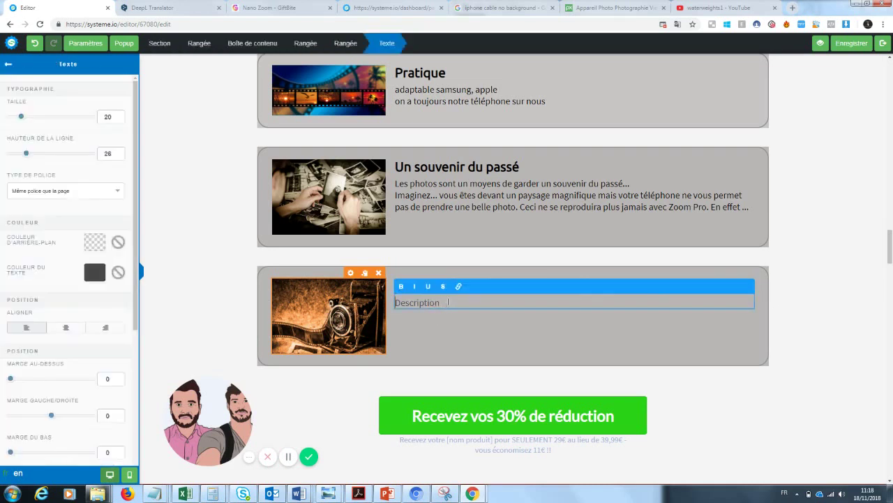
pyautogui.moveTo(446, 304); pyautogui.dragTo(344, 305)
pyautogui.write('Tout le monde poste les m')
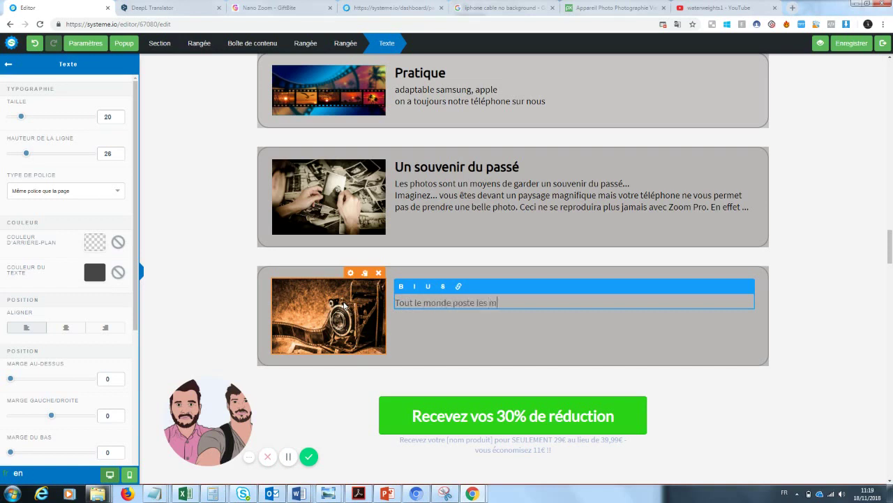
pyautogui.write('êmes photos sur les réseau')
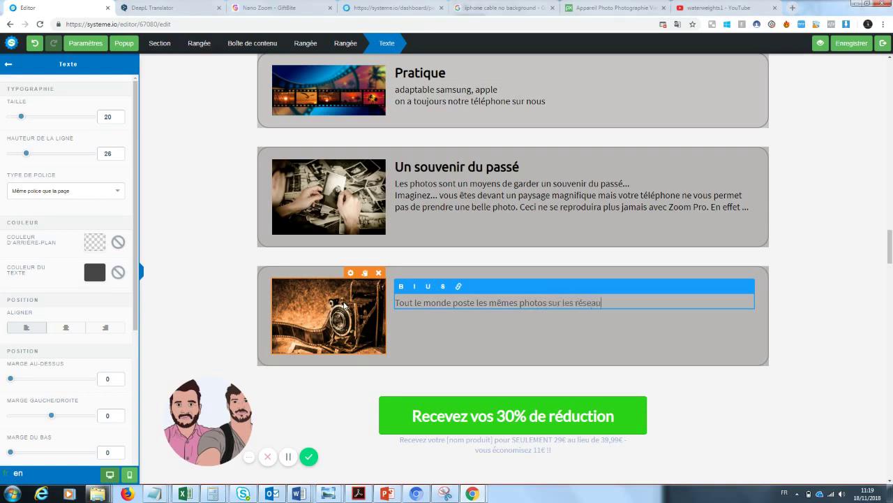
pyautogui.write('x...')
pyautogui.press('Return')
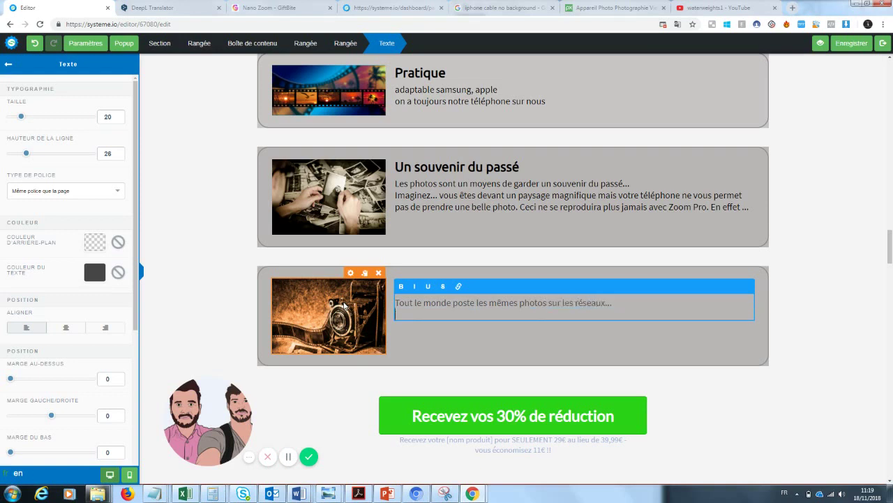
pyautogui.write('Grace à zoom pro, vous vou')
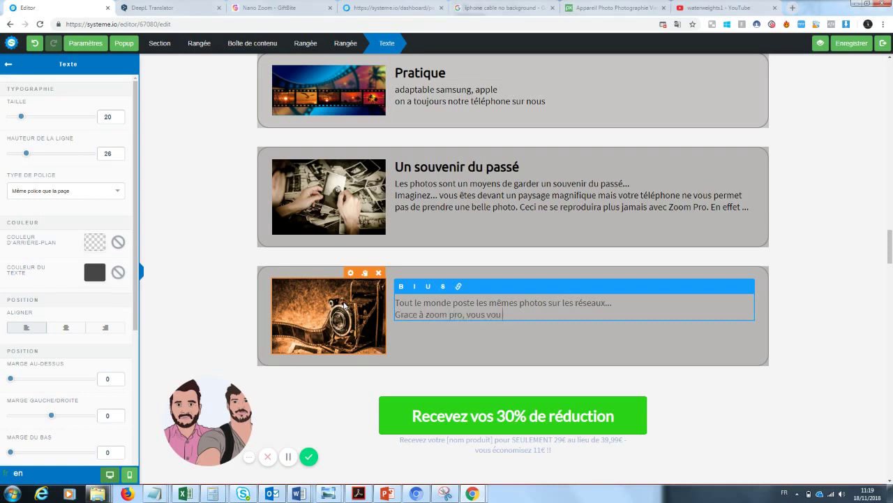
pyautogui.write('s démarquerez enfin de la')
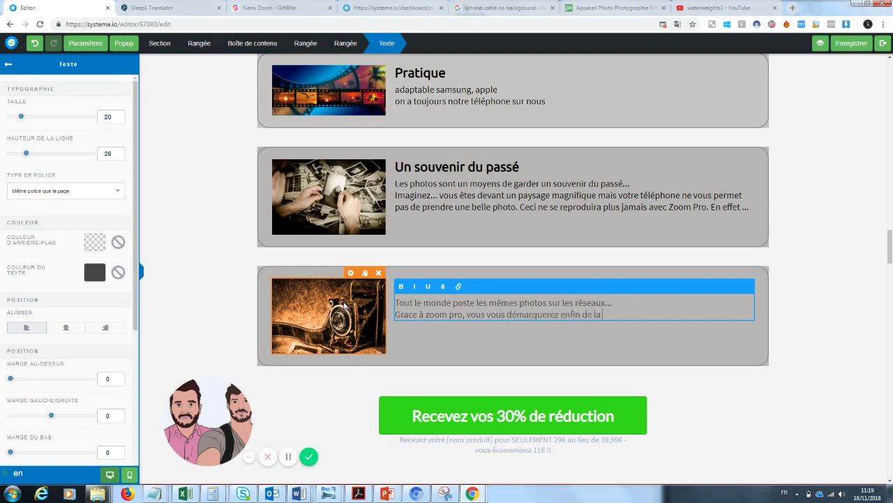
pyautogui.write(' masse pour un rendu ex')
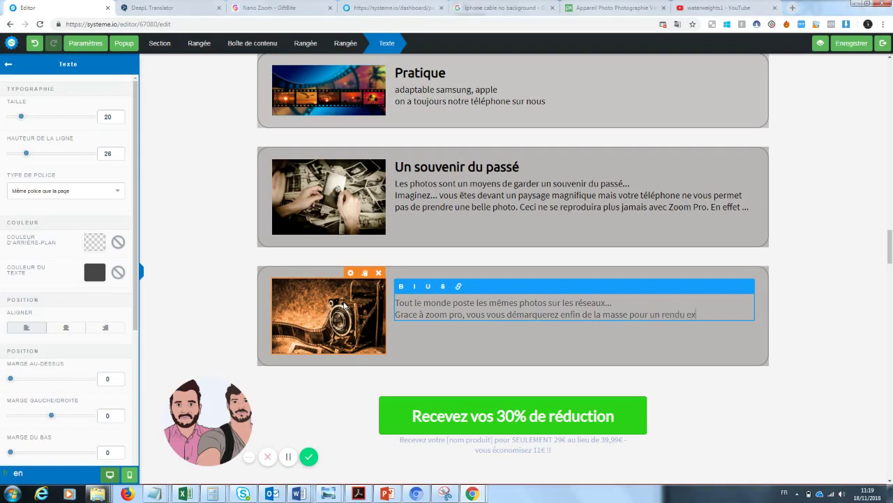
pyautogui.write('ceptionnel sur vos photos')
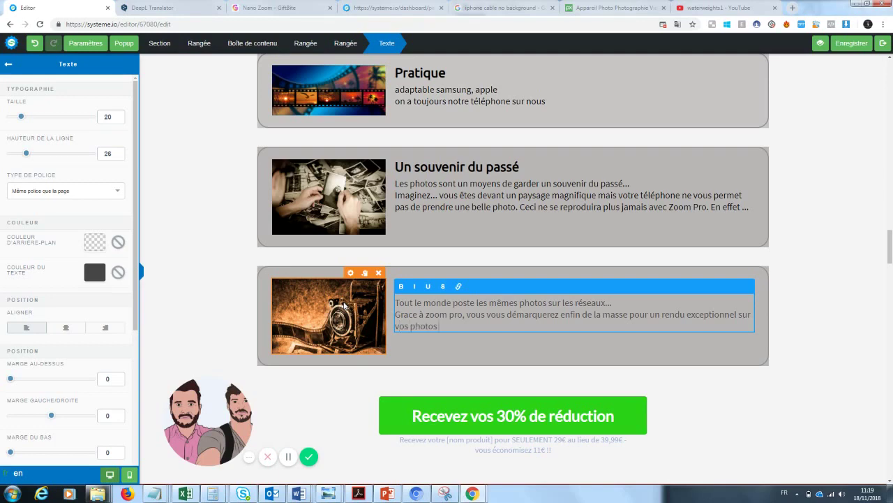
pyautogui.click(859, 276)
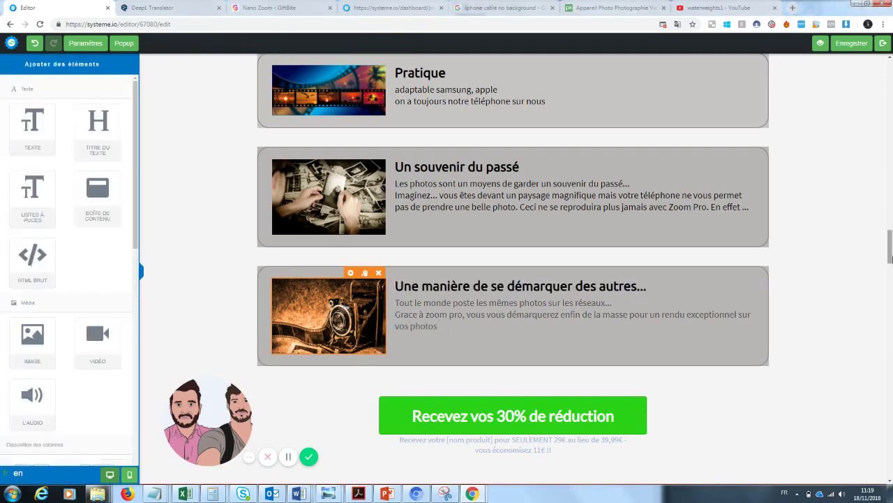
# - Remove the [BONUS] tag from the red banner heading
pyautogui.scroll(2, 881, 251)
pyautogui.scroll(-2, 817, 223)
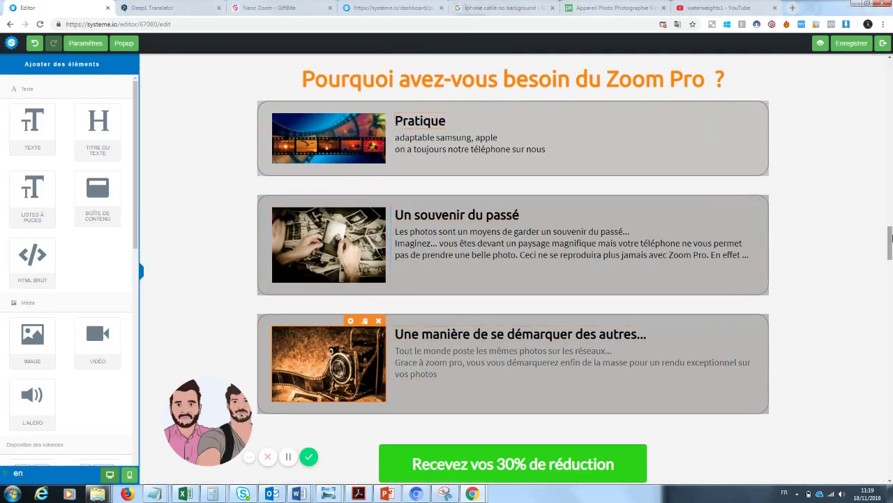
pyautogui.scroll(3, 890, 220)
pyautogui.moveTo(890, 221); pyautogui.dragTo(886, 268)
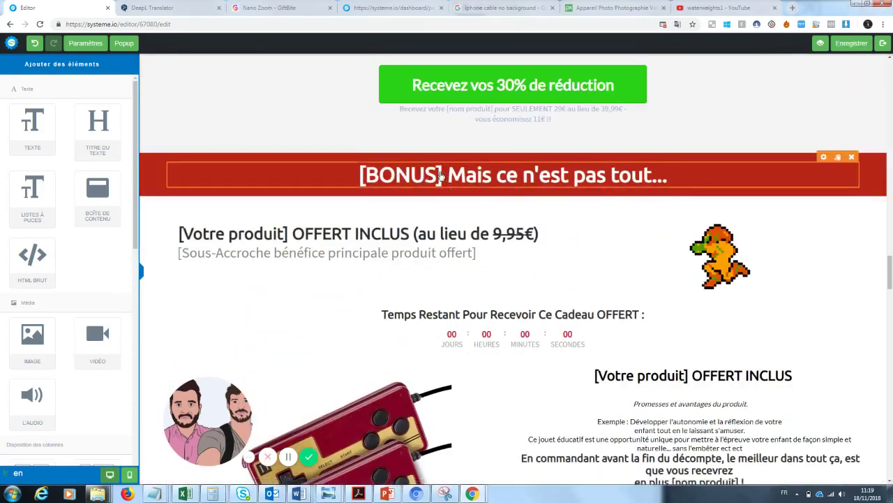
pyautogui.click(444, 174)
pyautogui.moveTo(446, 174); pyautogui.dragTo(338, 168)
pyautogui.press('BackSpace')
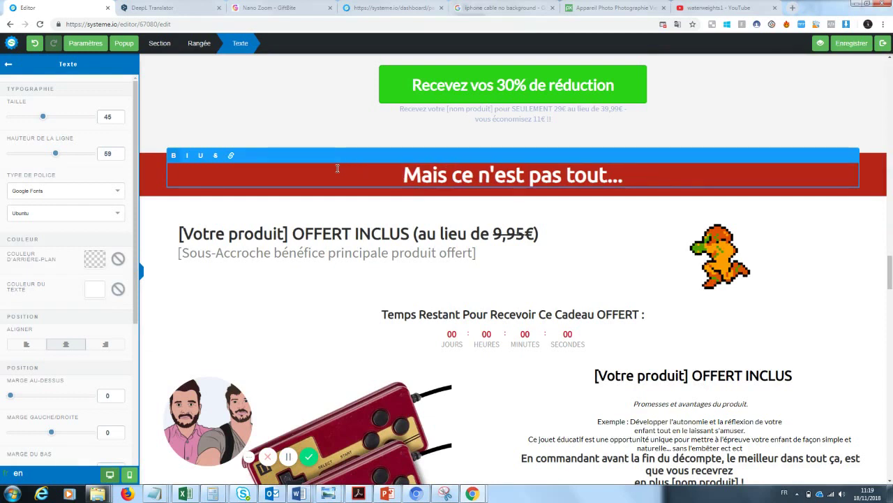
pyautogui.click(324, 286)
# - Replace the [Votre produit] placeholder in the OFFERT INCLUS heading with 'Cable téléphone'
pyautogui.click(288, 234)
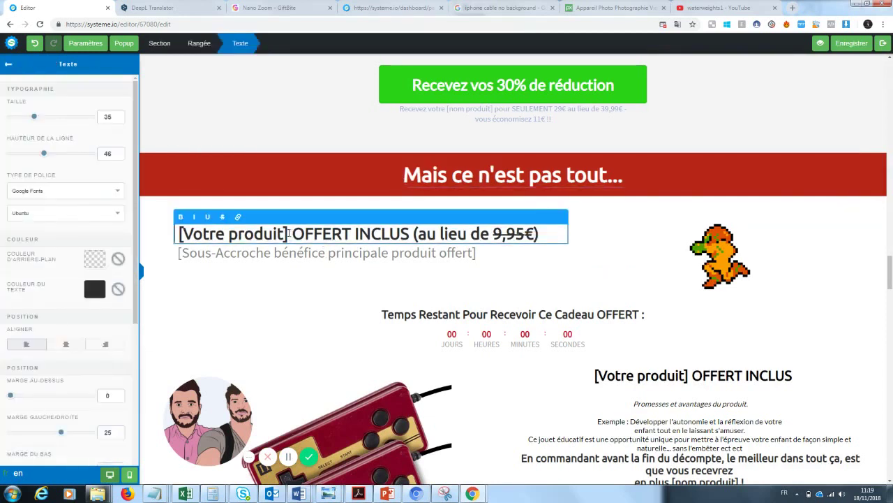
pyautogui.moveTo(288, 234); pyautogui.dragTo(181, 233)
pyautogui.click(183, 233)
pyautogui.press('BackSpace')
pyautogui.press('BackSpace')
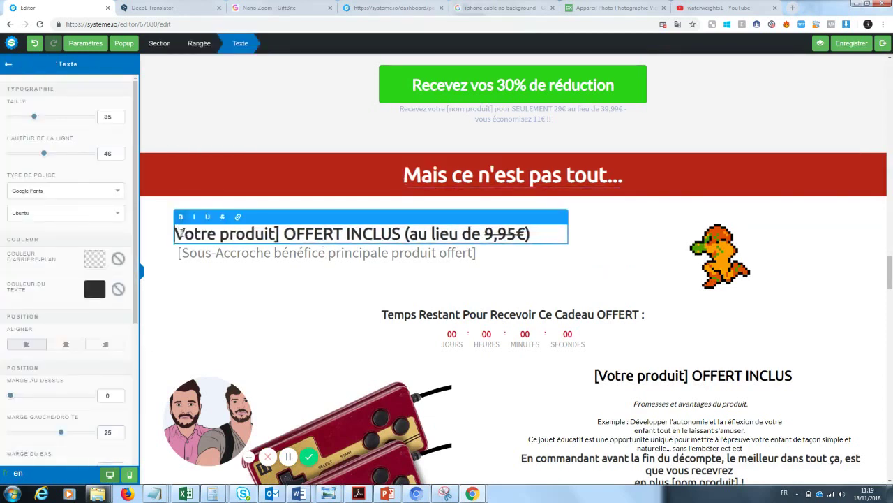
pyautogui.write('Cable télép')
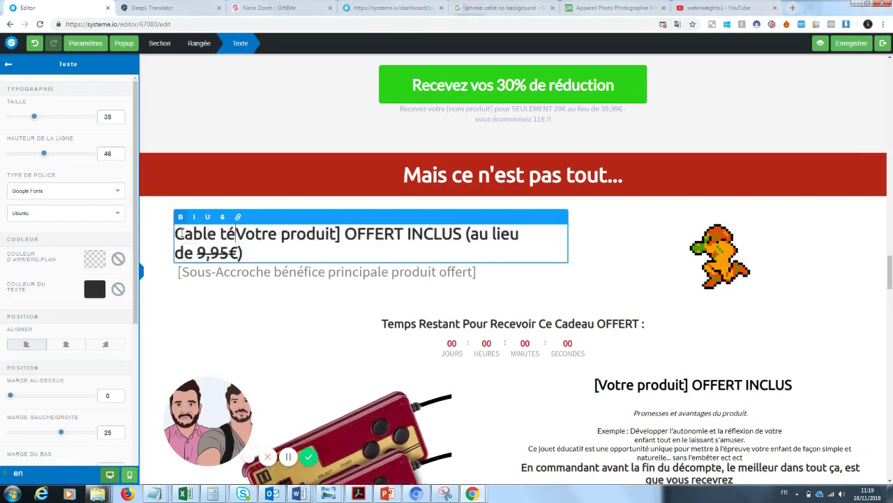
pyautogui.write('hone')
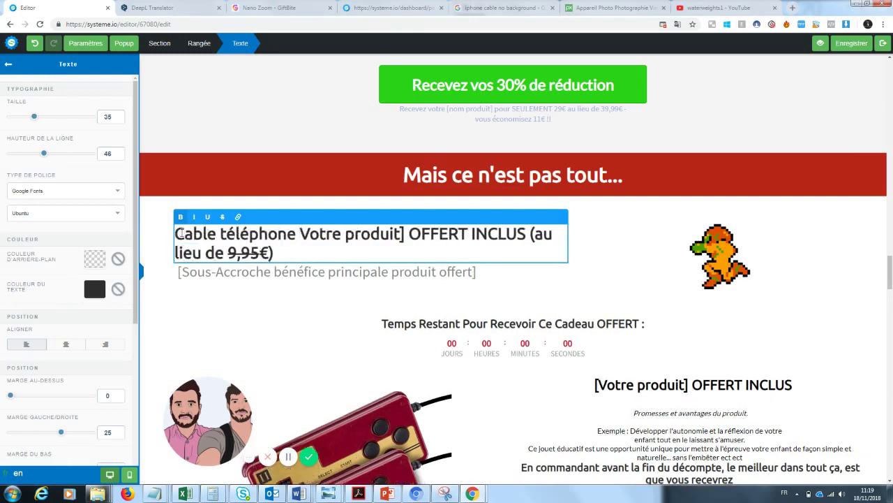
pyautogui.moveTo(410, 233); pyautogui.dragTo(303, 239)
pyautogui.press('BackSpace')
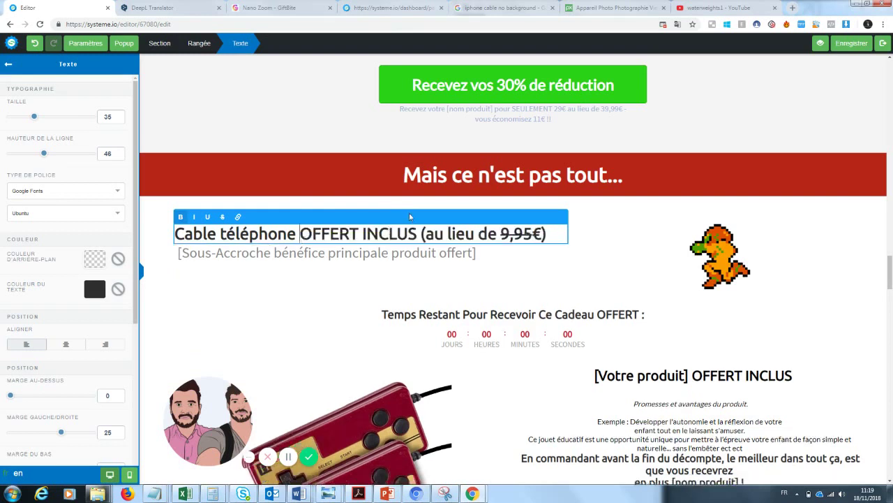
pyautogui.moveTo(420, 233); pyautogui.dragTo(551, 234)
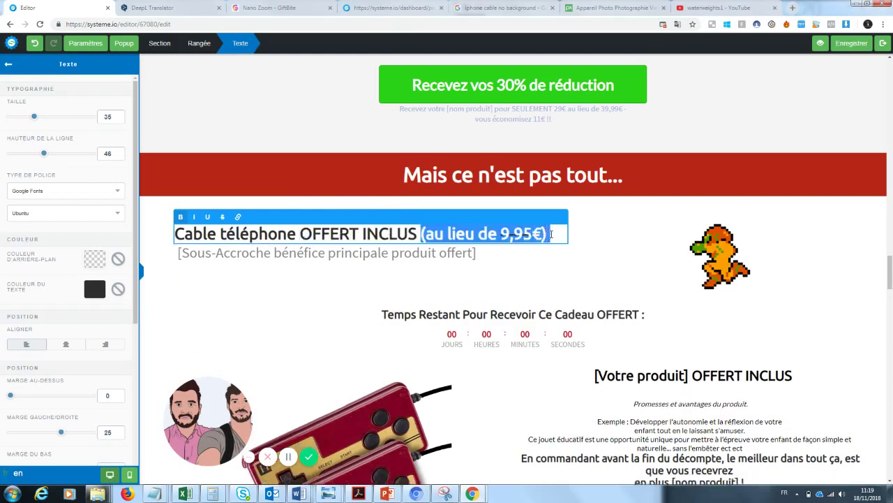
pyautogui.click(668, 284)
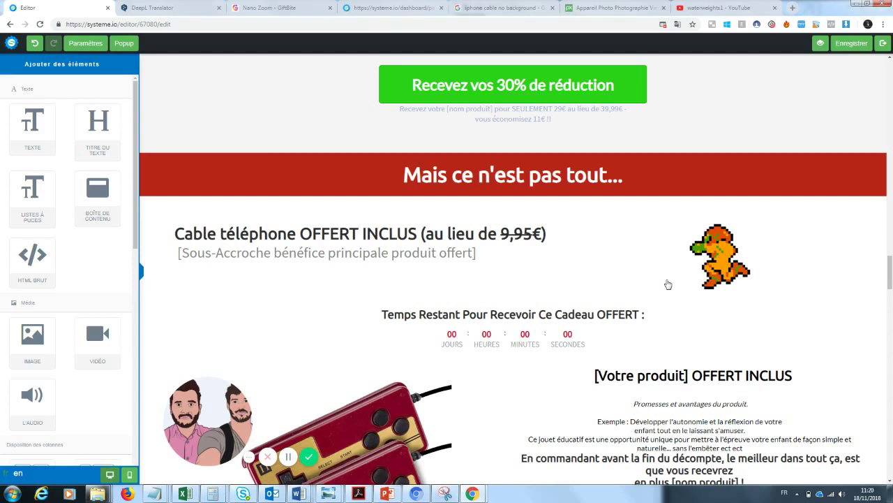
# - Swap the controller picture for the white kisspng charging cable image from uploaded images
pyautogui.scroll(-2, 613, 220)
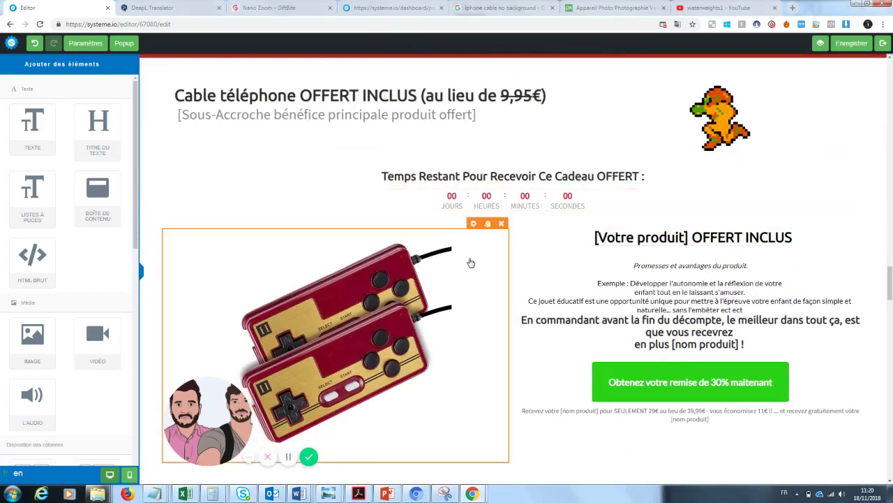
pyautogui.click(474, 226)
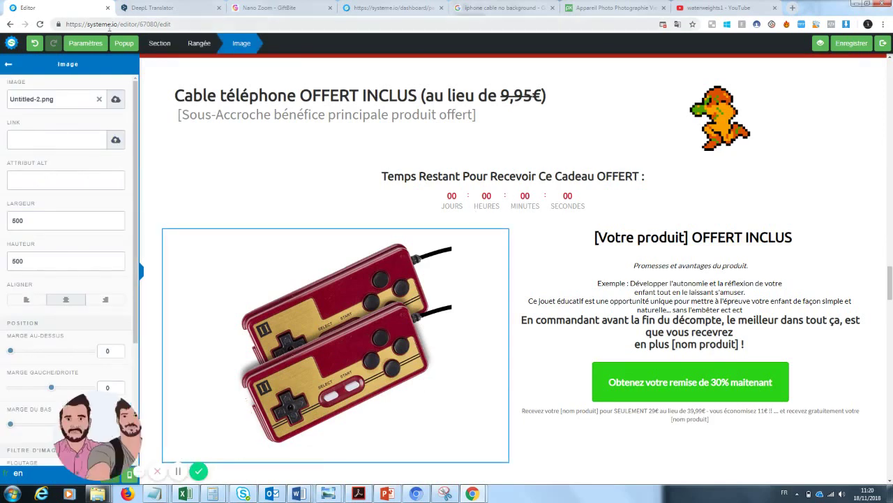
pyautogui.click(99, 99)
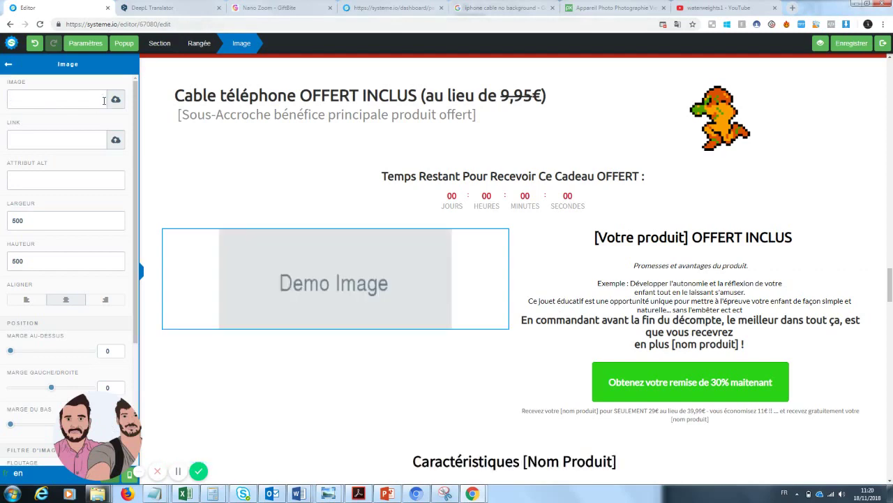
pyautogui.click(111, 100)
pyautogui.click(459, 204)
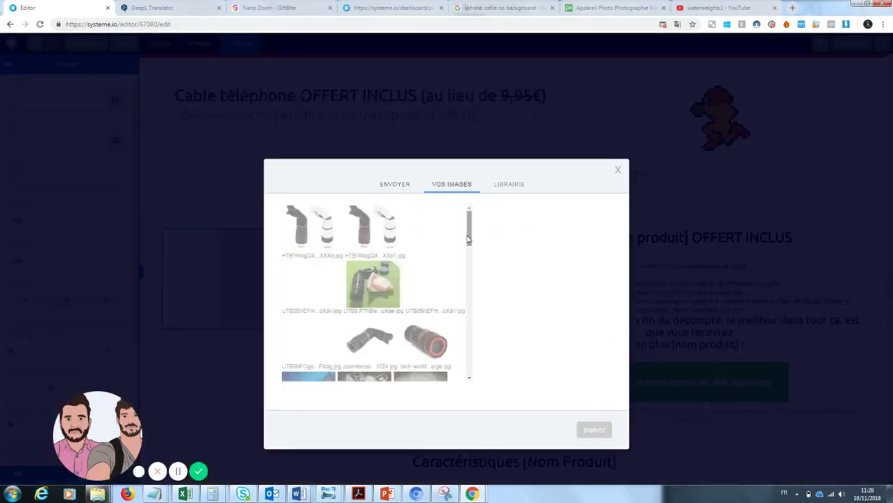
pyautogui.moveTo(469, 240); pyautogui.dragTo(465, 272)
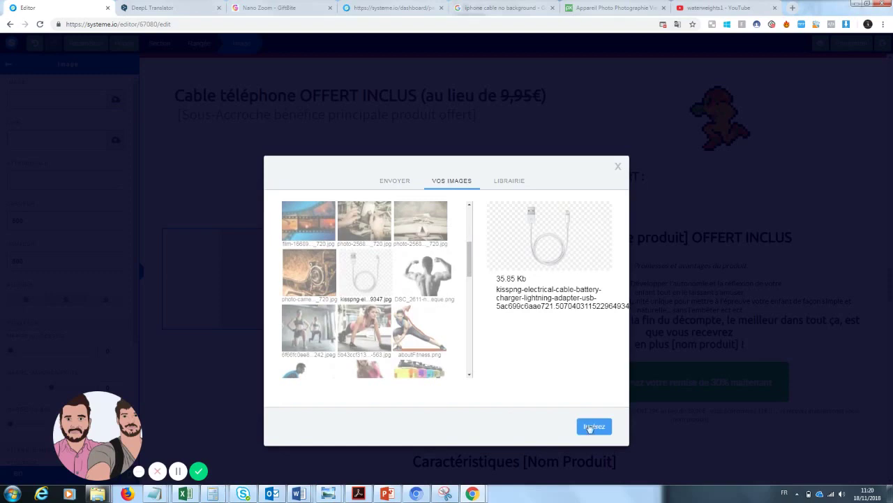
pyautogui.click(592, 426)
pyautogui.click(553, 215)
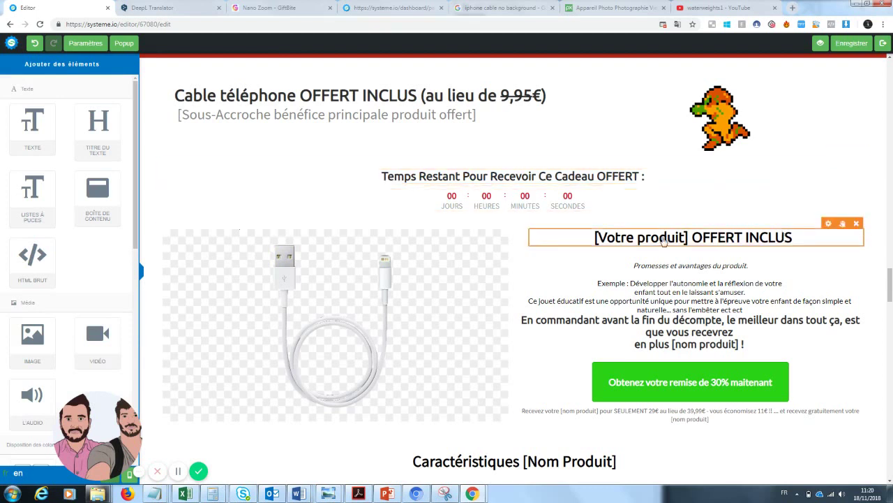
# - Rename the [Votre produit] heading to 'Votre cable téléphone OFFERT INCLUS'
pyautogui.click(664, 241)
pyautogui.moveTo(688, 238); pyautogui.dragTo(598, 238)
pyautogui.write('Votre cab')
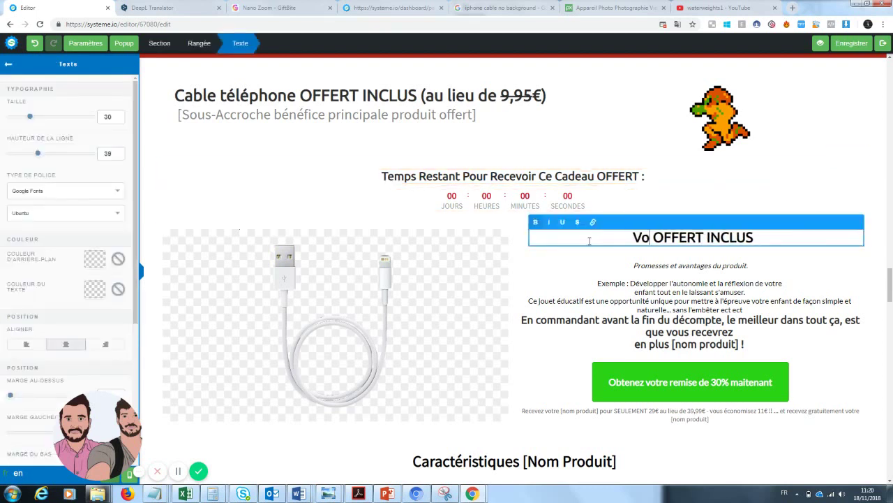
pyautogui.write('le téléphone')
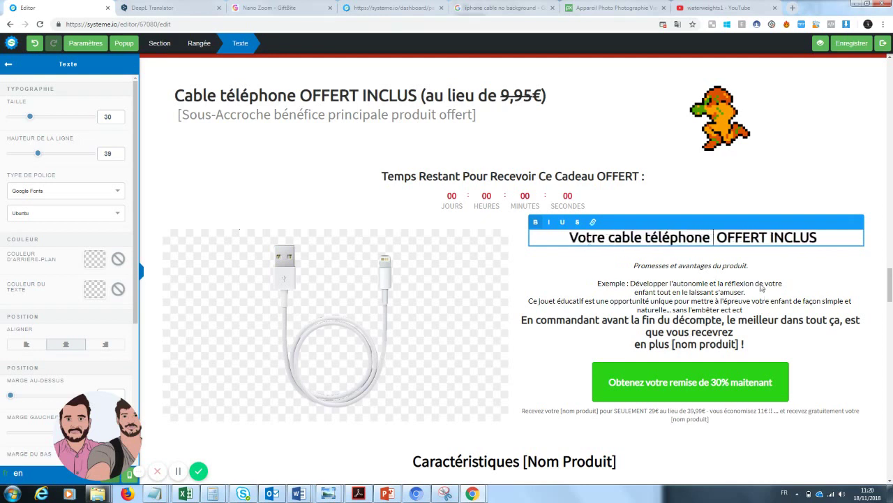
pyautogui.click(733, 268)
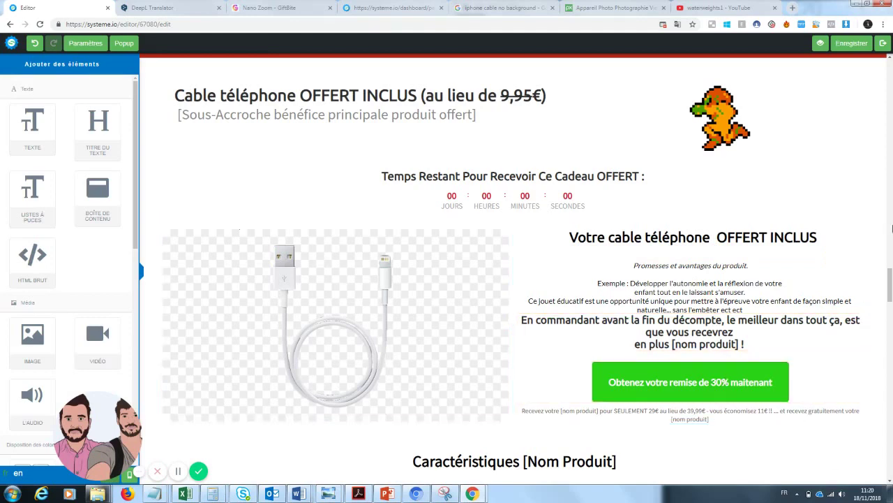
pyautogui.moveTo(890, 281); pyautogui.dragTo(891, 304)
# - Change the Caractéristiques heading to 'Caractéristiques Cable téléphone', leaving the bullet list unchanged
pyautogui.click(581, 220)
pyautogui.moveTo(620, 220); pyautogui.dragTo(513, 220)
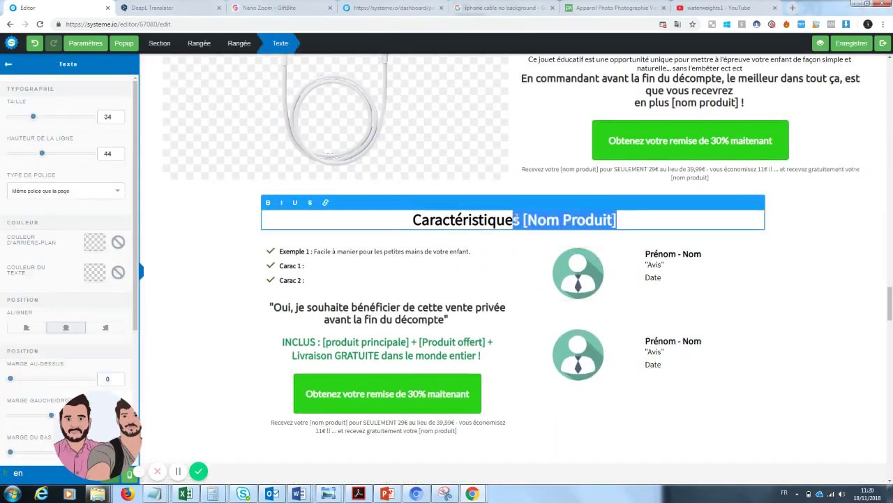
pyautogui.write('Cable t')
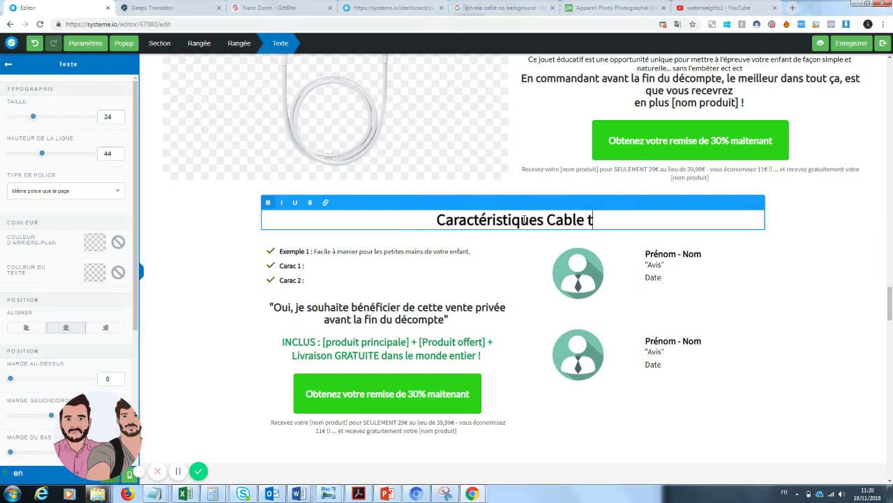
pyautogui.write('éléphone')
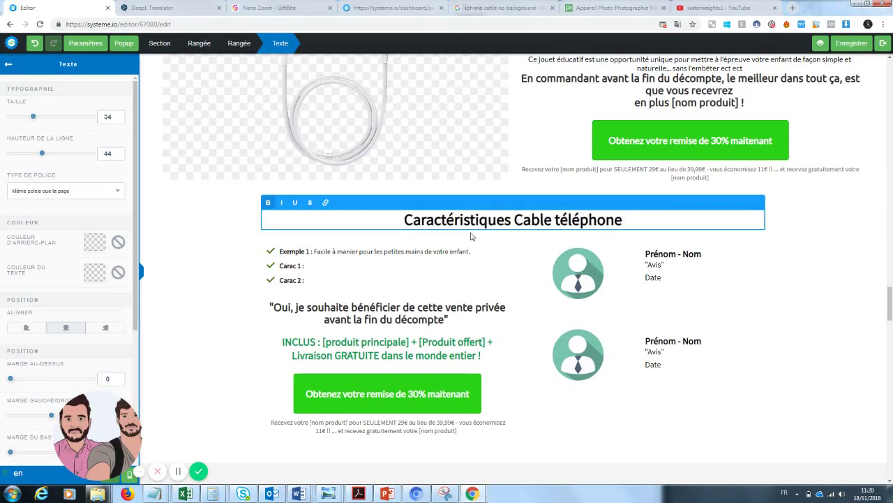
pyautogui.click(402, 265)
pyautogui.click(347, 256)
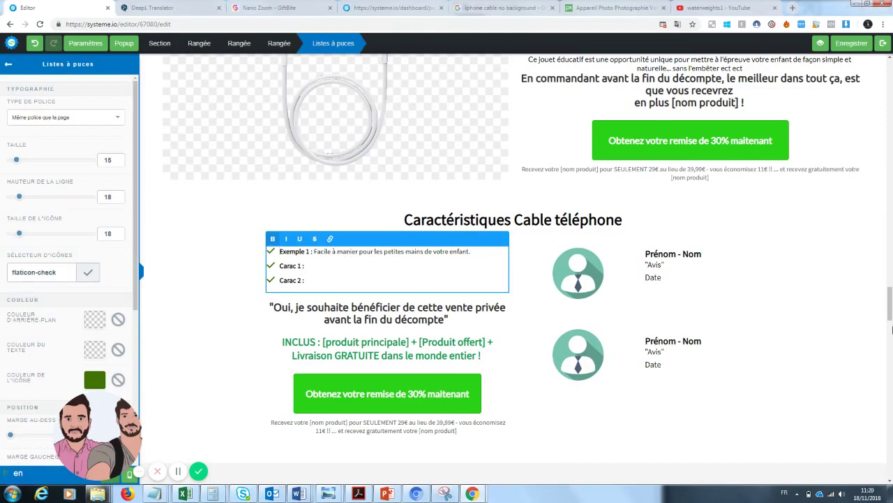
pyautogui.click(891, 328)
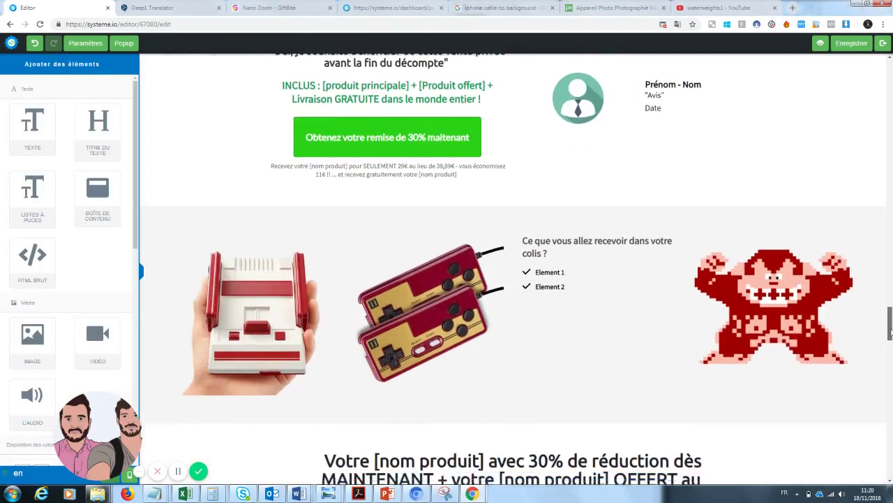
# - Replace the console image in the package row with the telephoto zoom lens image
pyautogui.click(326, 222)
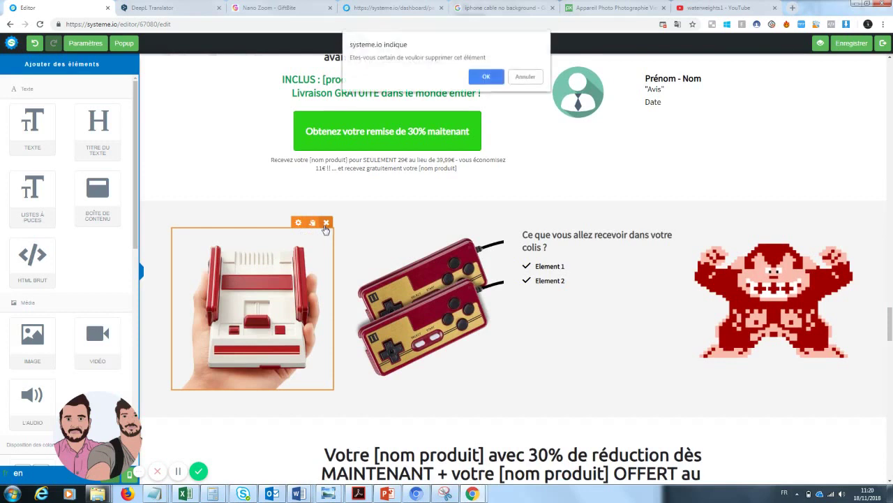
pyautogui.click(486, 77)
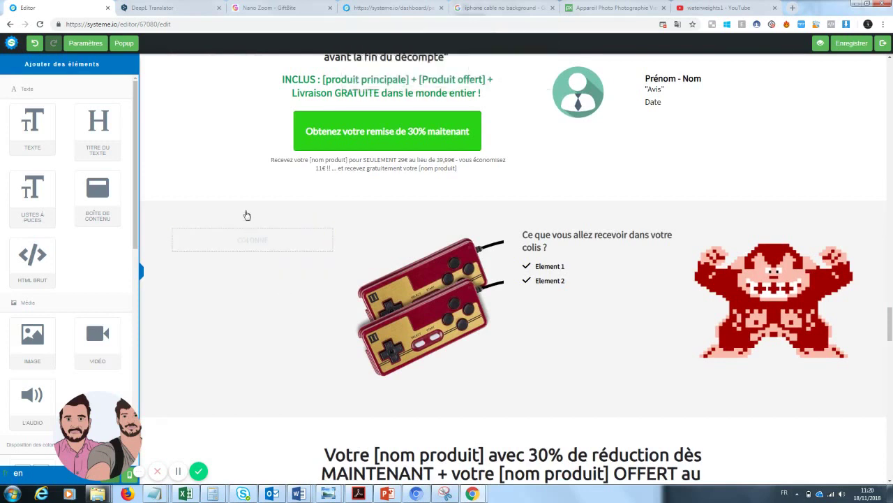
pyautogui.click(34, 43)
pyautogui.click(313, 251)
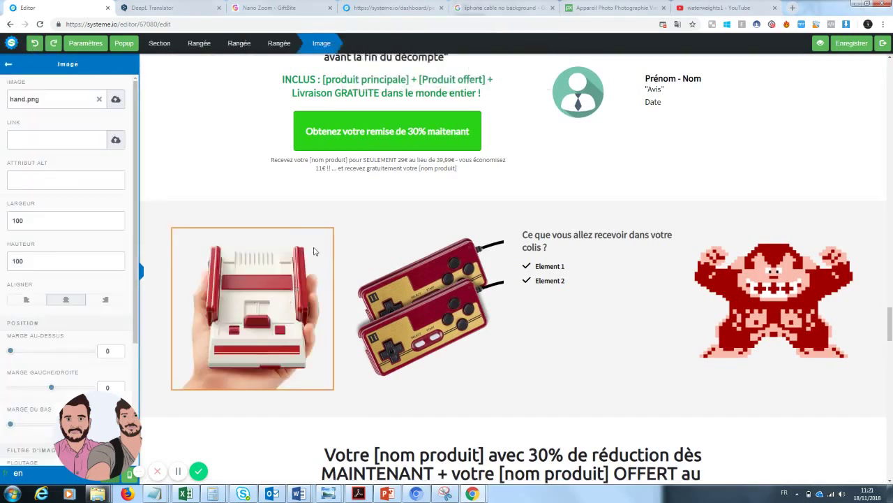
pyautogui.click(100, 99)
pyautogui.click(114, 102)
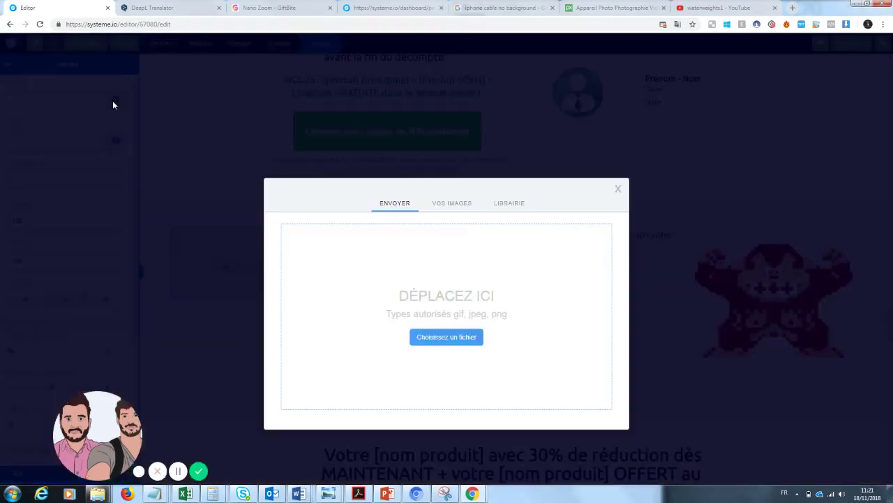
pyautogui.click(455, 205)
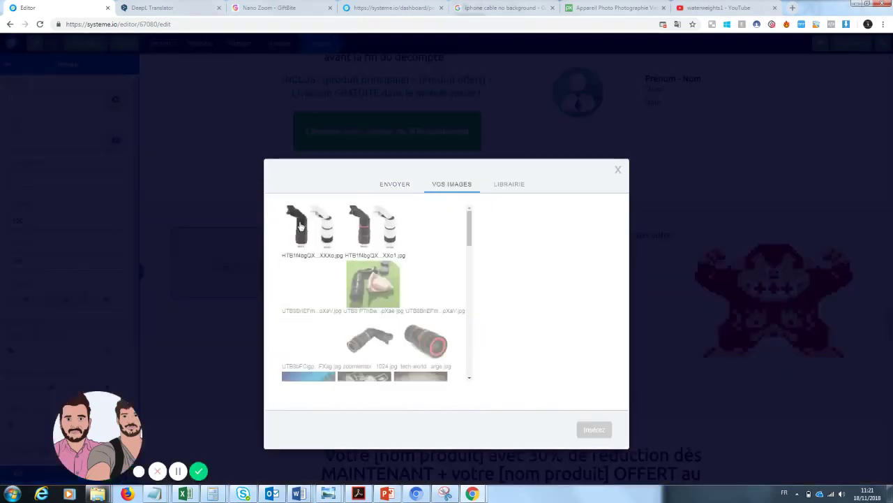
pyautogui.click(449, 364)
pyautogui.click(594, 429)
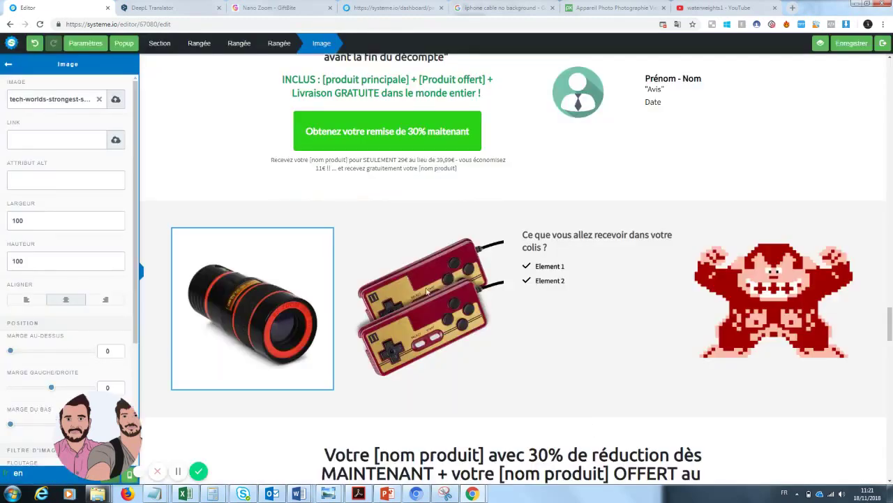
pyautogui.click(549, 358)
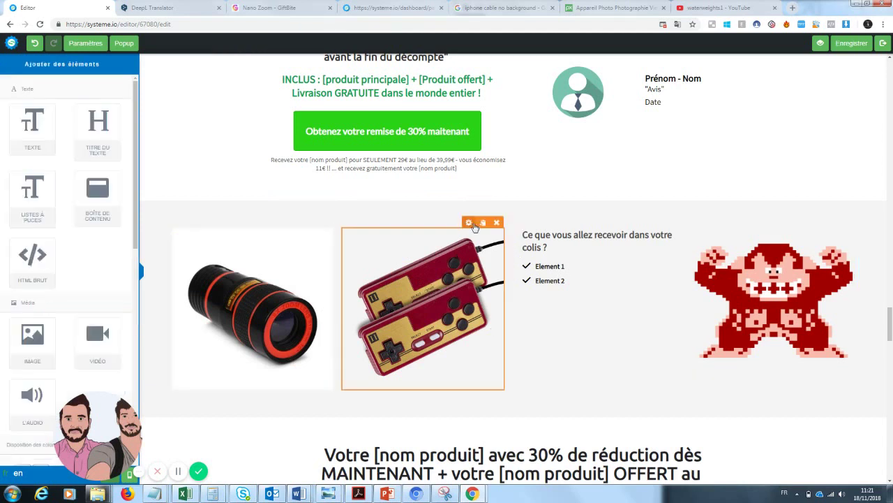
# - Select the controller image block and open its settings
pyautogui.click(474, 226)
pyautogui.click(458, 276)
pyautogui.click(469, 223)
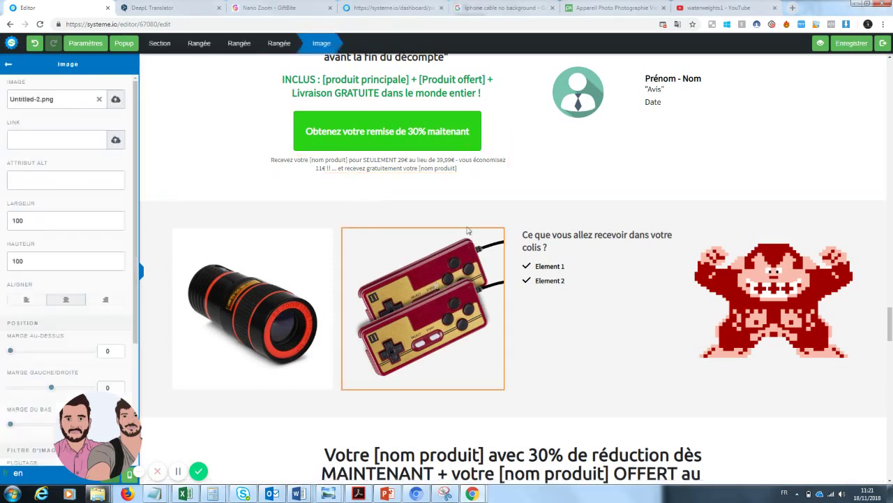
pyautogui.click(461, 267)
pyautogui.click(464, 304)
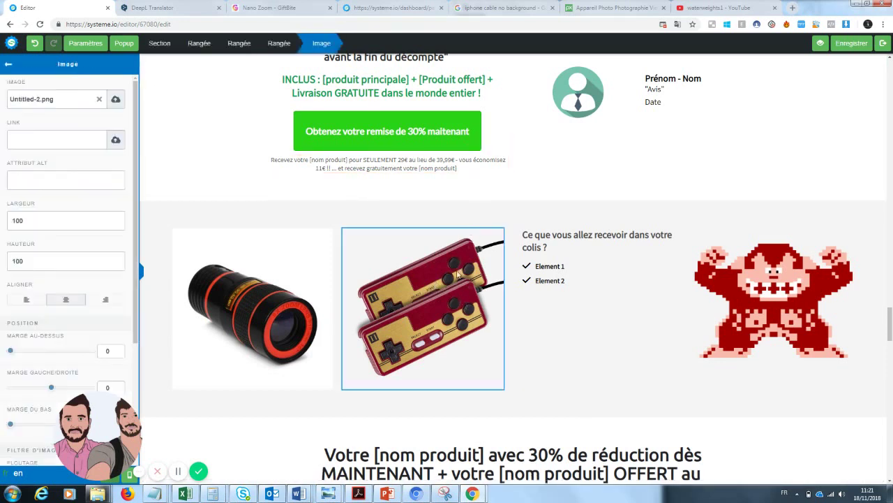
pyautogui.click(459, 276)
pyautogui.click(455, 260)
pyautogui.click(523, 336)
pyautogui.click(470, 222)
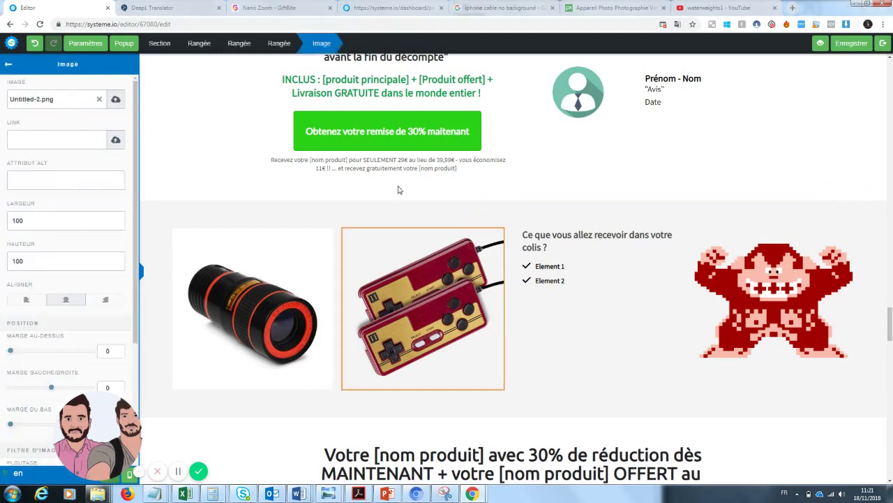
# - Swap the controller picture for the white phone cable image from Vos images
pyautogui.click(99, 99)
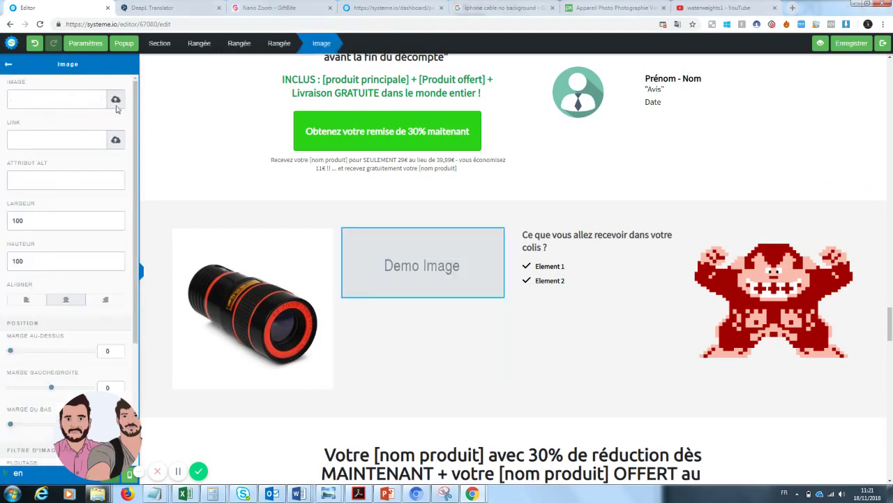
pyautogui.click(116, 100)
pyautogui.click(436, 206)
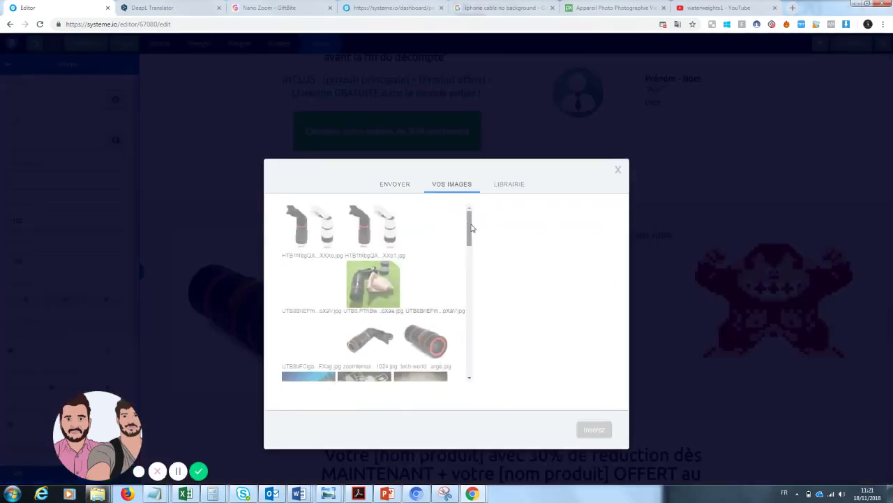
pyautogui.moveTo(470, 232); pyautogui.dragTo(469, 252)
pyautogui.click(364, 338)
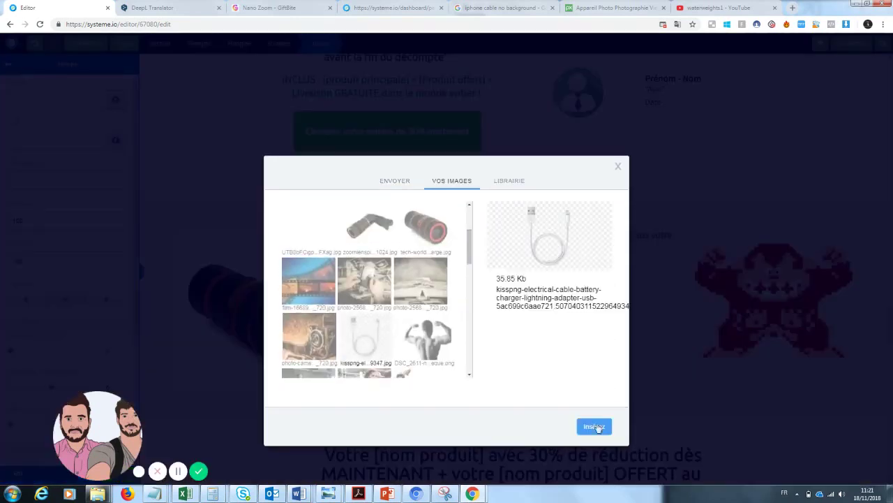
pyautogui.click(594, 427)
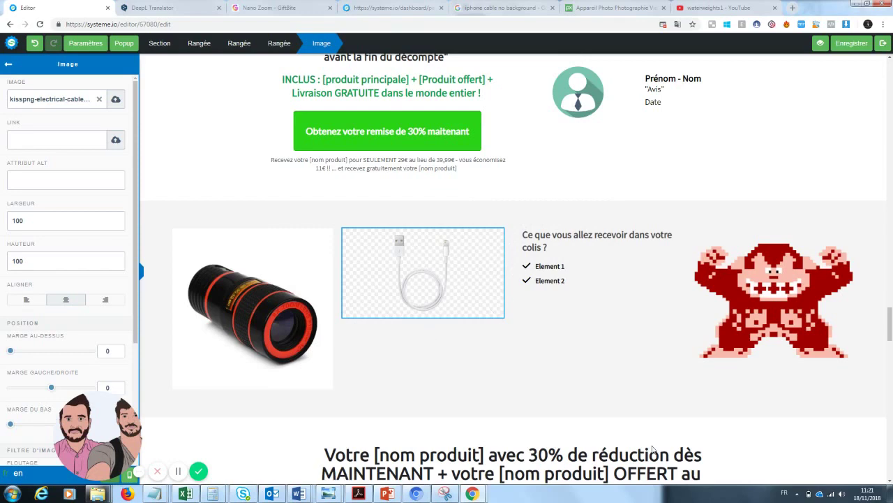
pyautogui.press('Escape')
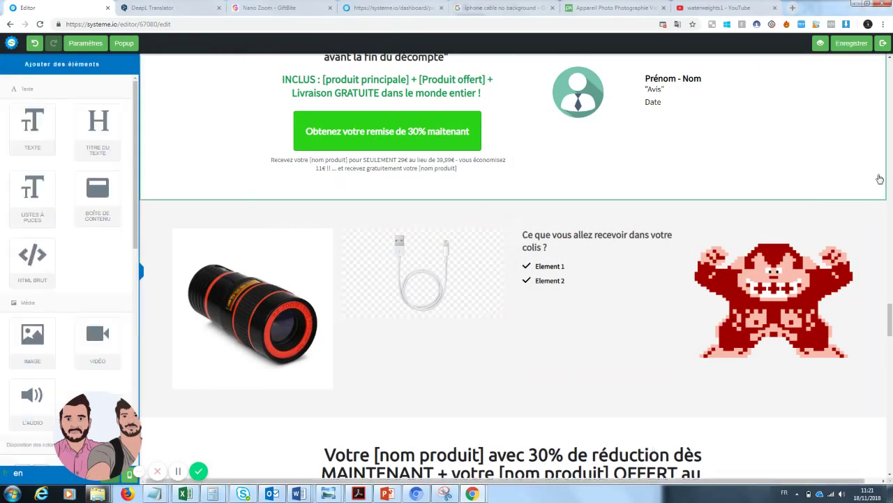
pyautogui.click(880, 178)
pyautogui.press('Escape')
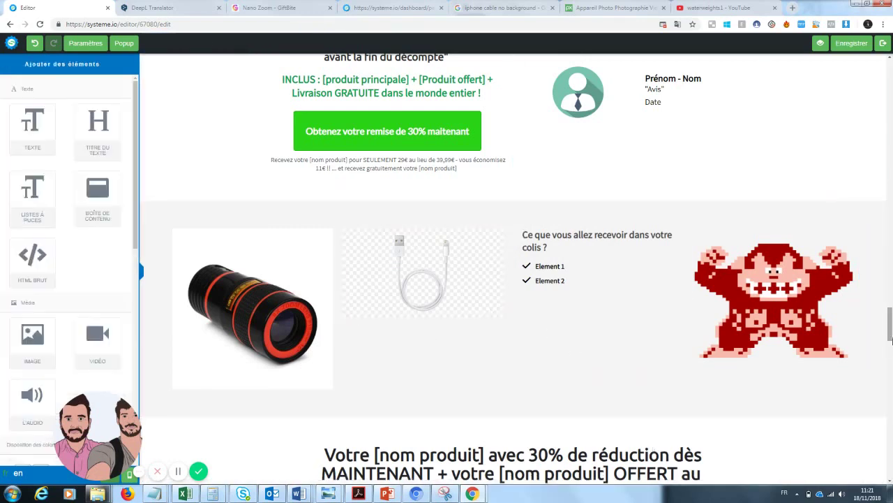
pyautogui.moveTo(891, 340); pyautogui.dragTo(890, 320)
# - Clear the Element 1 placeholder and type 'Cable téléphone' over the Element 2 bullet
pyautogui.click(567, 356)
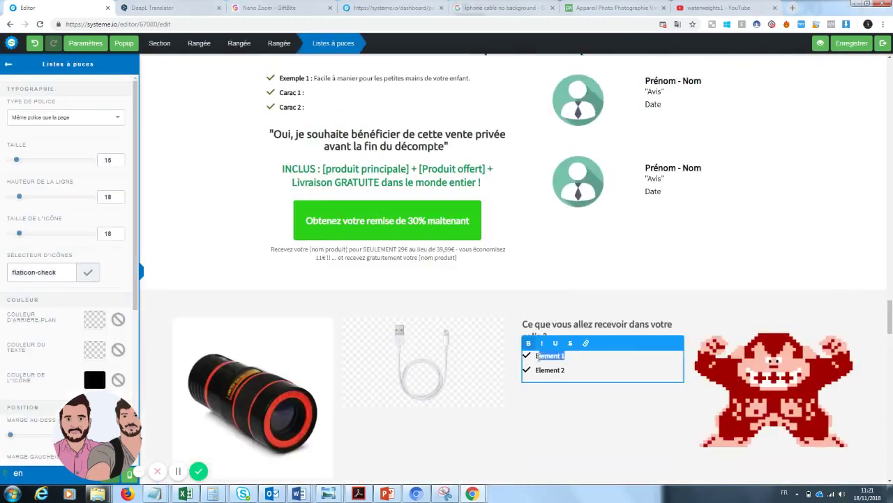
pyautogui.press('BackSpace')
pyautogui.click(558, 388)
pyautogui.click(561, 370)
pyautogui.moveTo(566, 370); pyautogui.dragTo(541, 372)
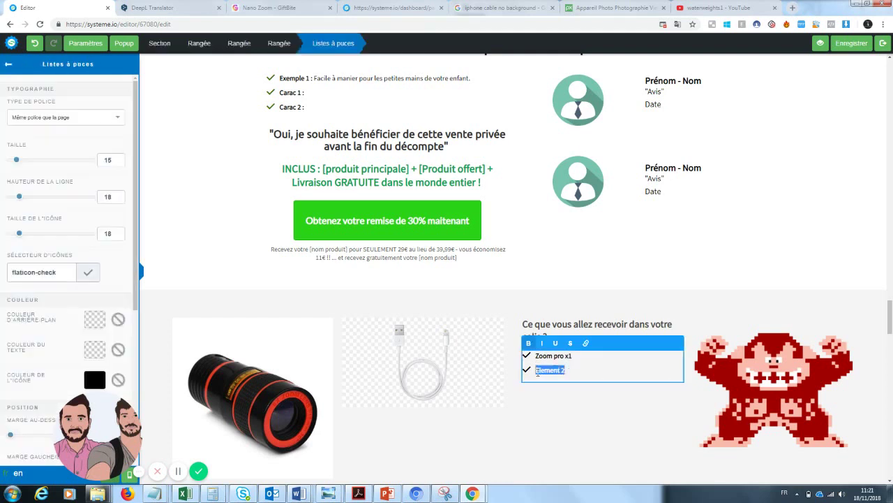
pyautogui.write('Cable téléphone')
# - Replace the Donkey Kong image with the open-book photo from Vos images
pyautogui.click(760, 354)
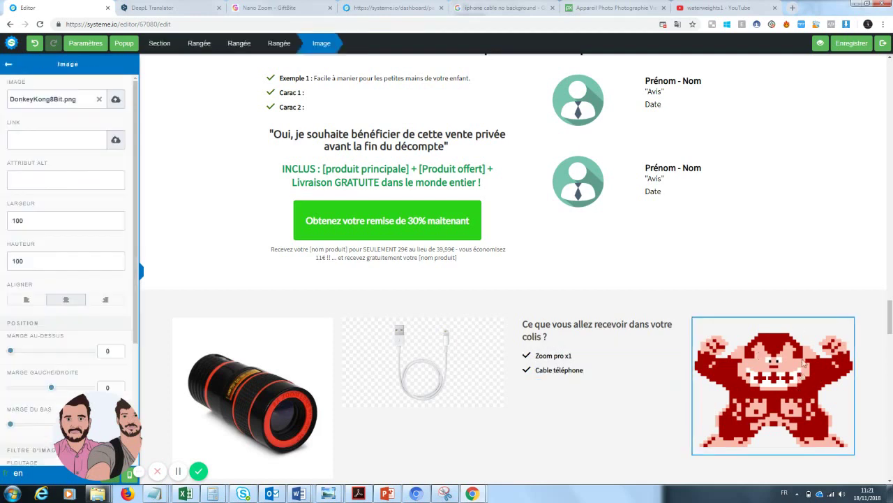
pyautogui.press('Escape')
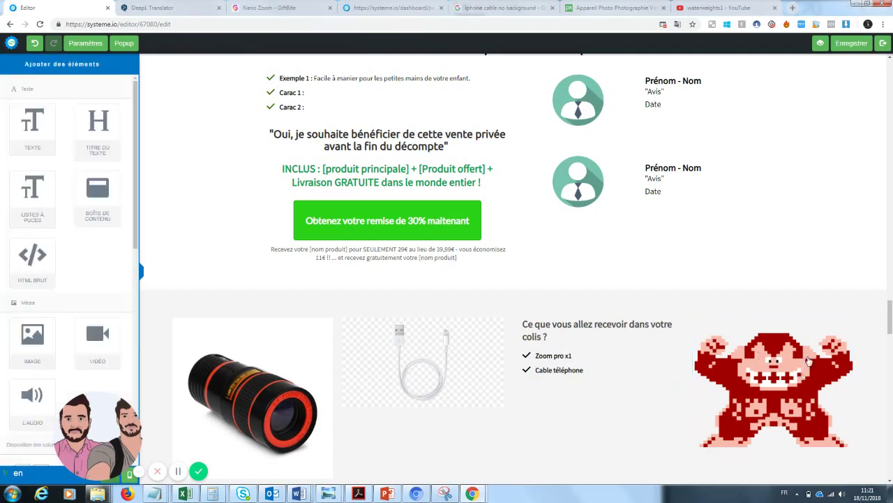
pyautogui.click(741, 366)
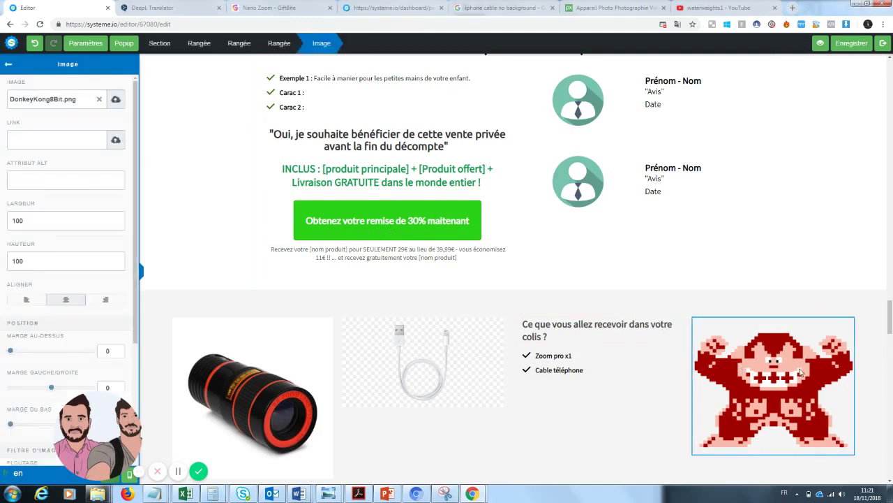
pyautogui.click(115, 100)
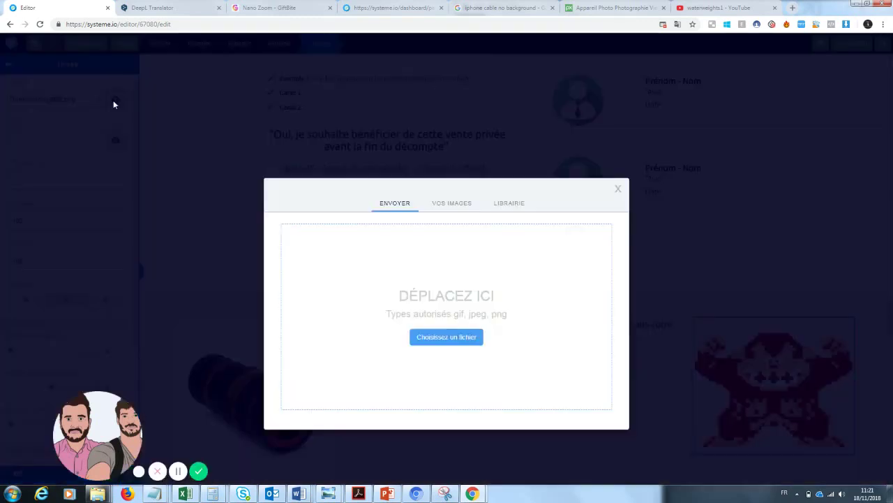
pyautogui.click(440, 204)
pyautogui.moveTo(471, 230); pyautogui.dragTo(468, 264)
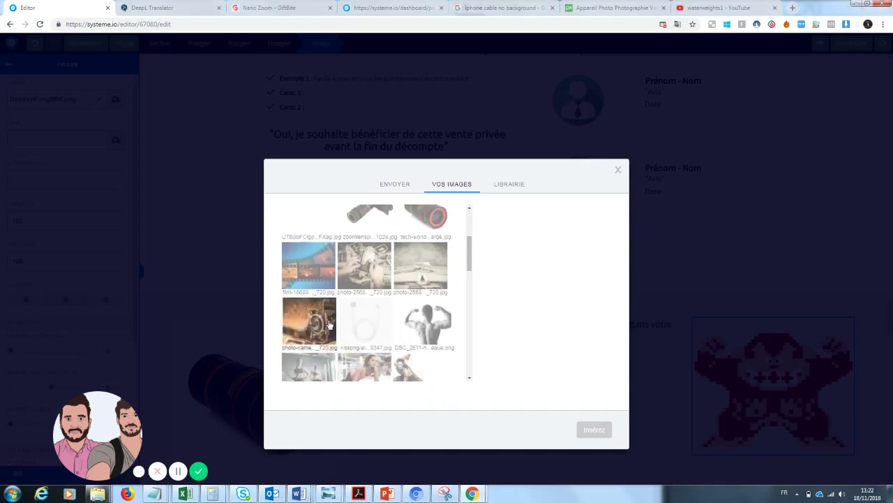
pyautogui.click(434, 262)
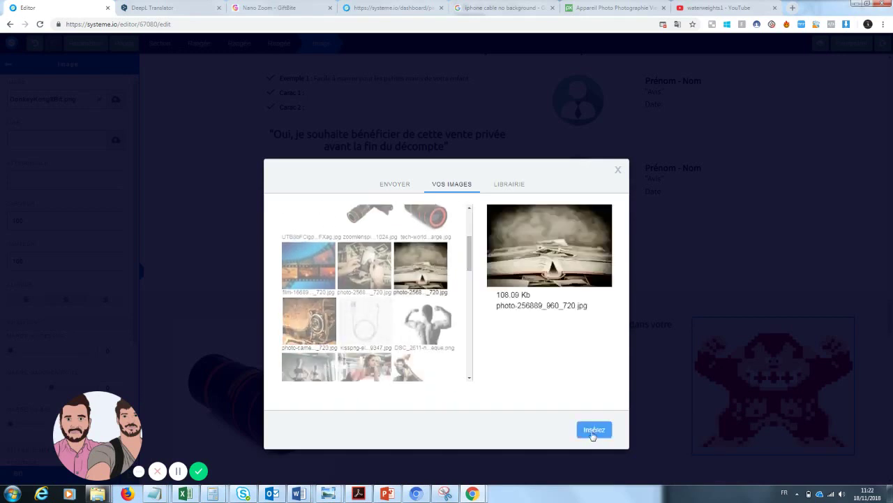
pyautogui.click(592, 431)
pyautogui.click(800, 193)
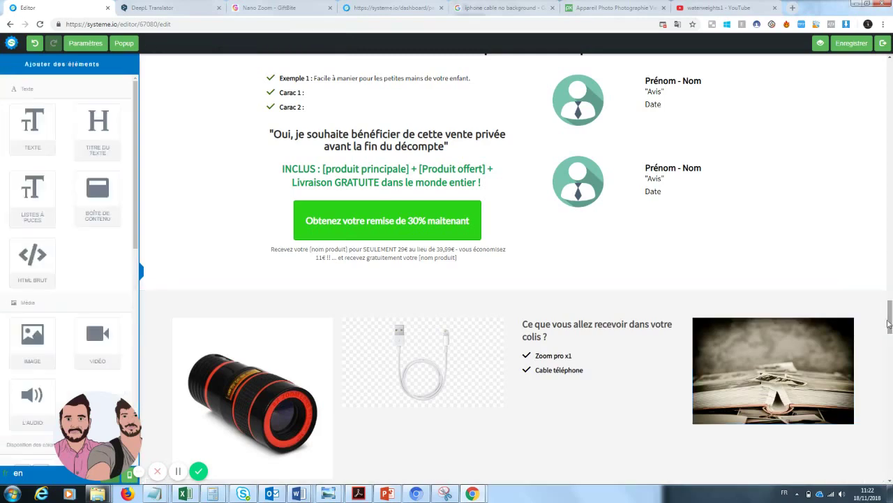
# - Delete the red banner, the Cable téléphone OFFERT INCLUS section and the Caractéristiques section
pyautogui.scroll(9, 412, 278)
pyautogui.scroll(-3, 412, 278)
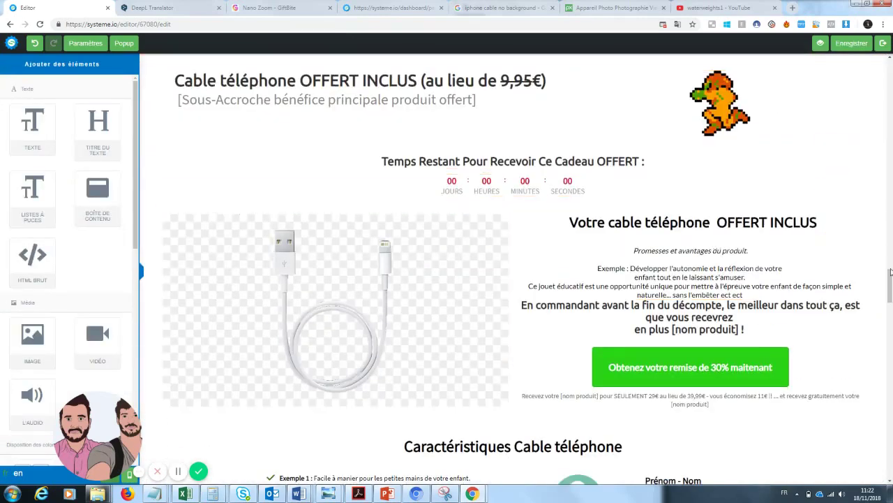
pyautogui.scroll(2, 489, 209)
pyautogui.scroll(-11, 513, 279)
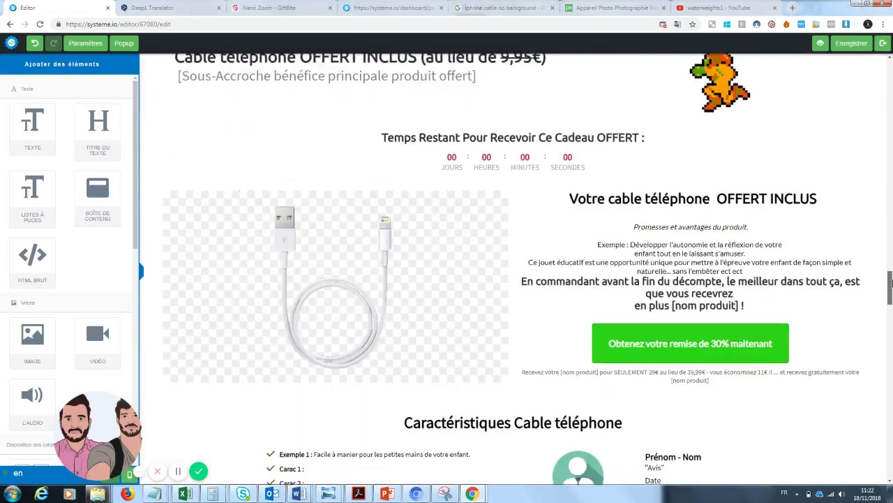
pyautogui.scroll(-3, 513, 279)
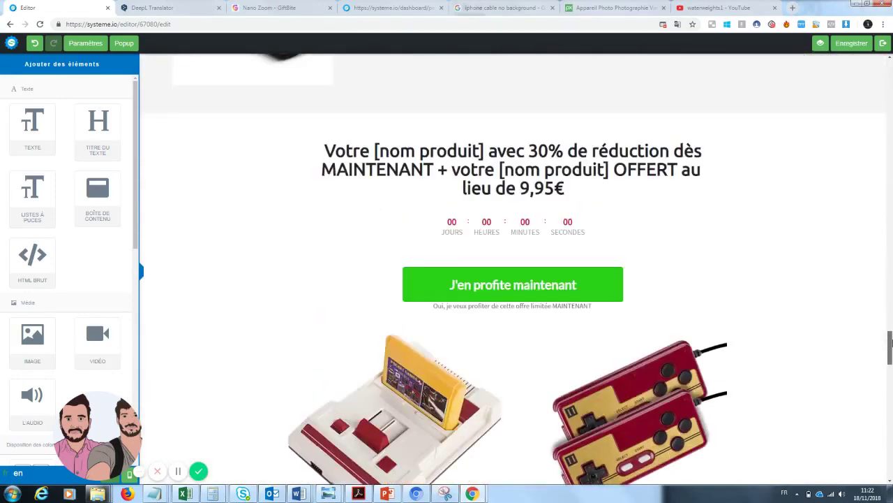
pyautogui.scroll(14, 513, 279)
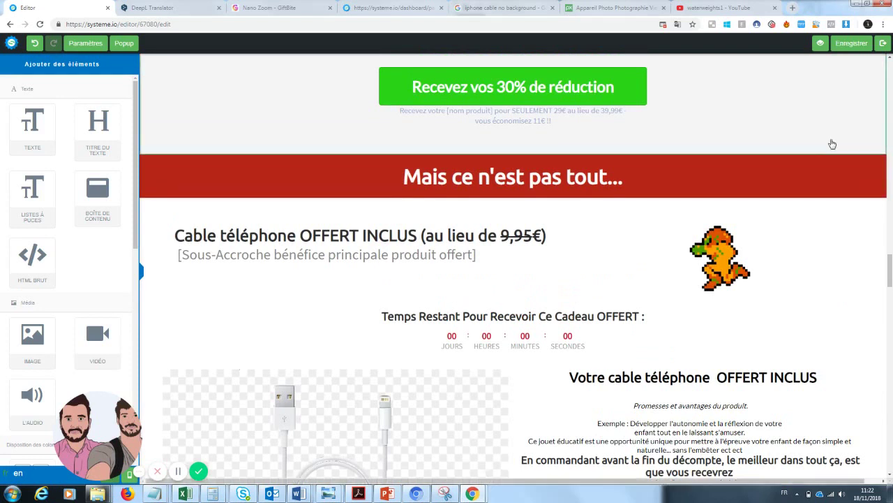
pyautogui.click(880, 149)
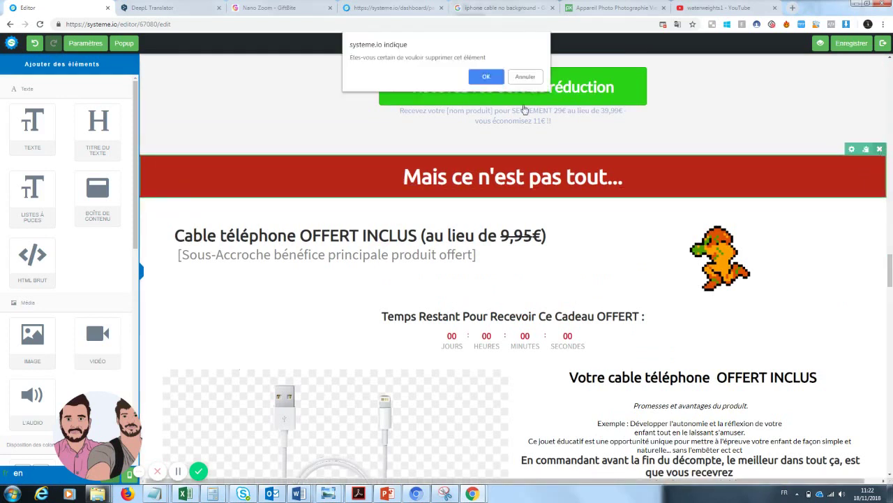
pyautogui.click(486, 77)
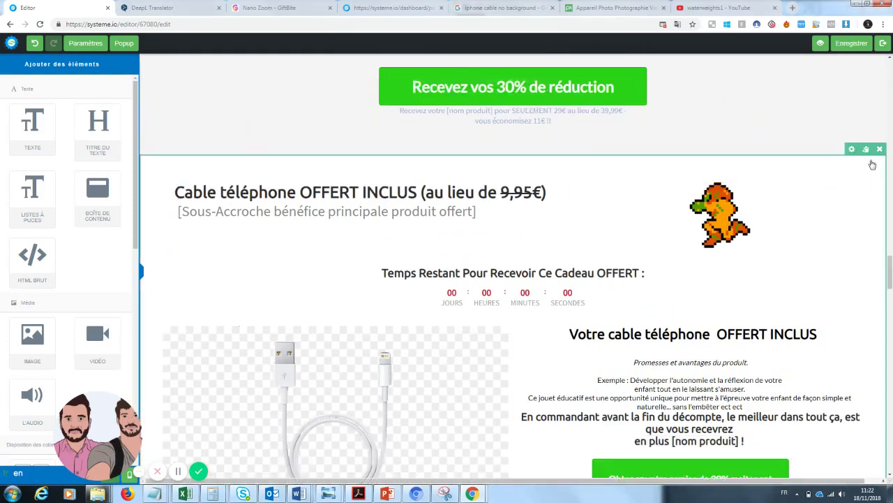
pyautogui.click(880, 149)
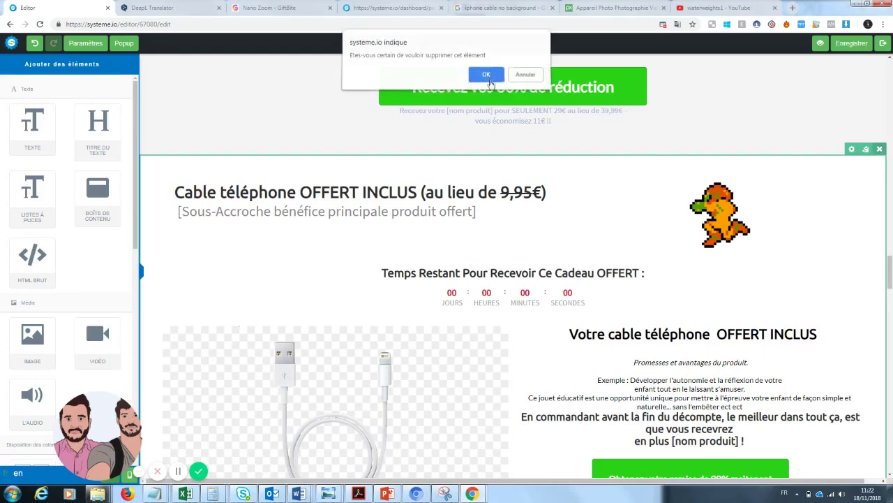
pyautogui.press('Return')
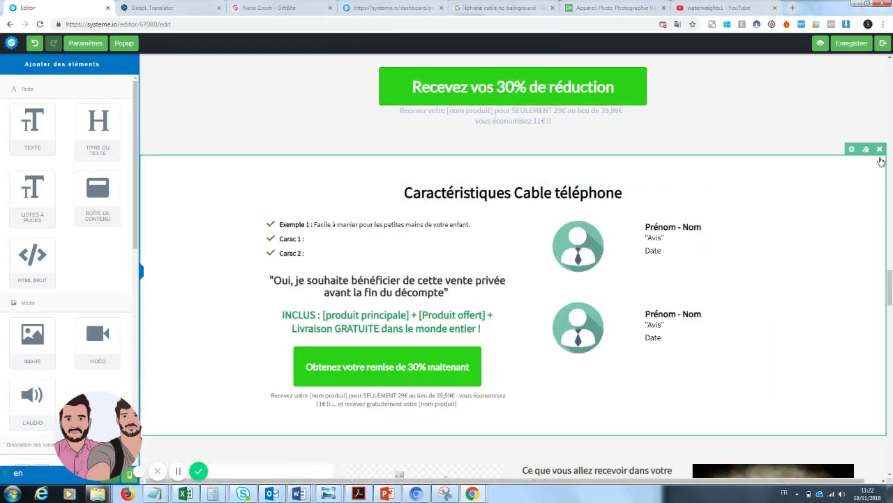
pyautogui.click(880, 150)
pyautogui.click(486, 77)
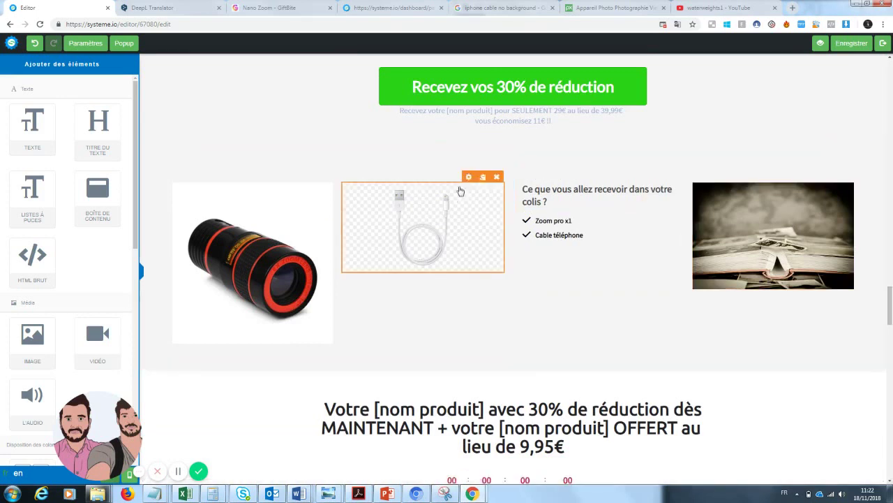
# - Remove the cable image from the package row and erase the Cable téléphone bullet
pyautogui.click(497, 177)
pyautogui.click(486, 76)
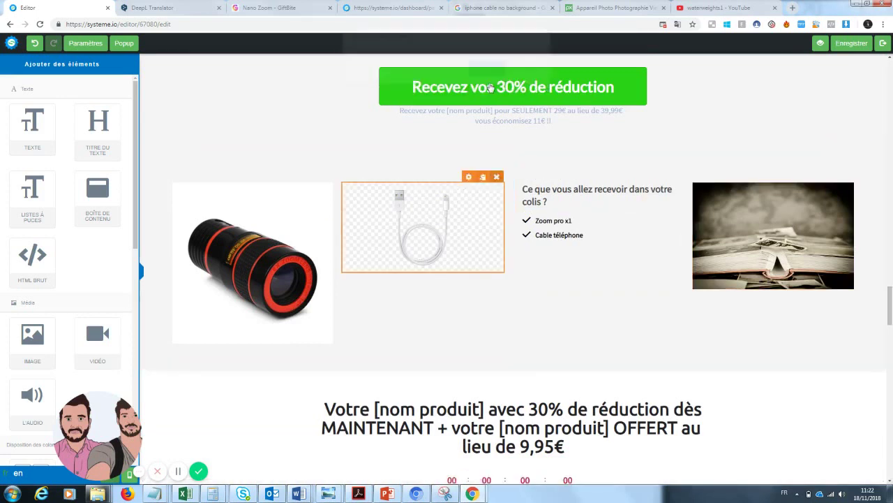
pyautogui.click(588, 237)
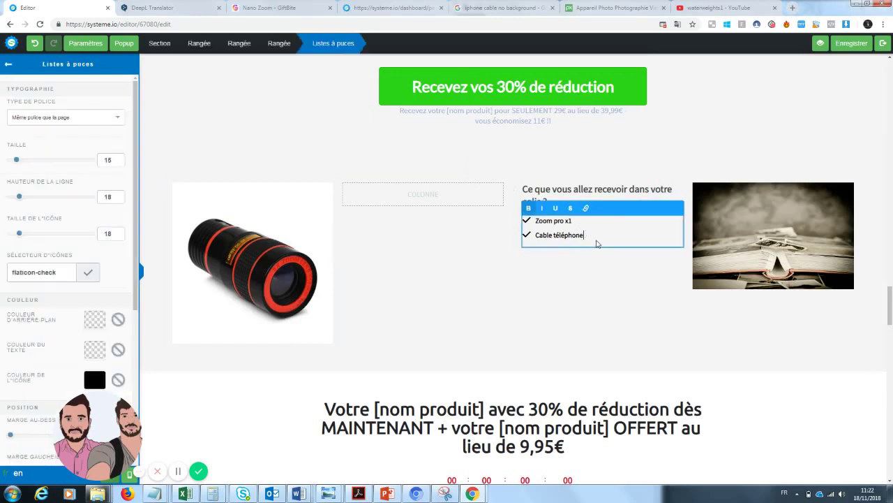
pyautogui.moveTo(596, 240); pyautogui.dragTo(524, 238)
pyautogui.press('BackSpace')
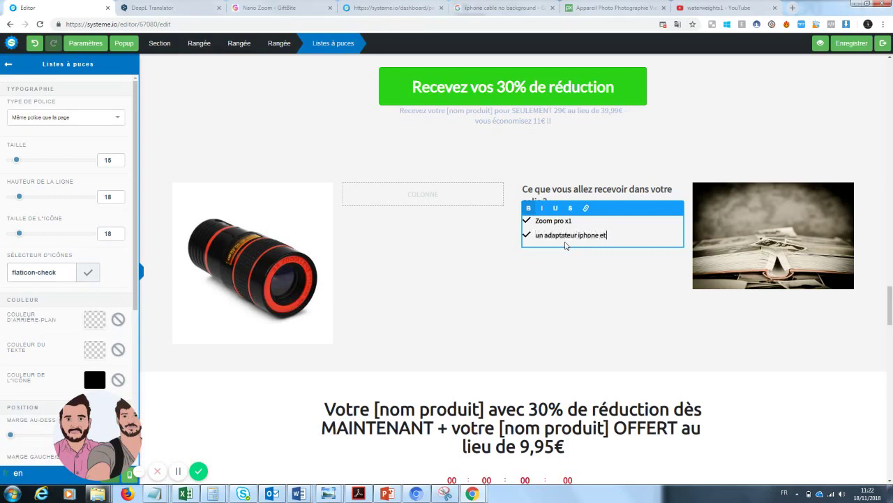
# - Delete the repeated 30% discount offer section with its countdown
pyautogui.click(744, 351)
pyautogui.scroll(10, 744, 351)
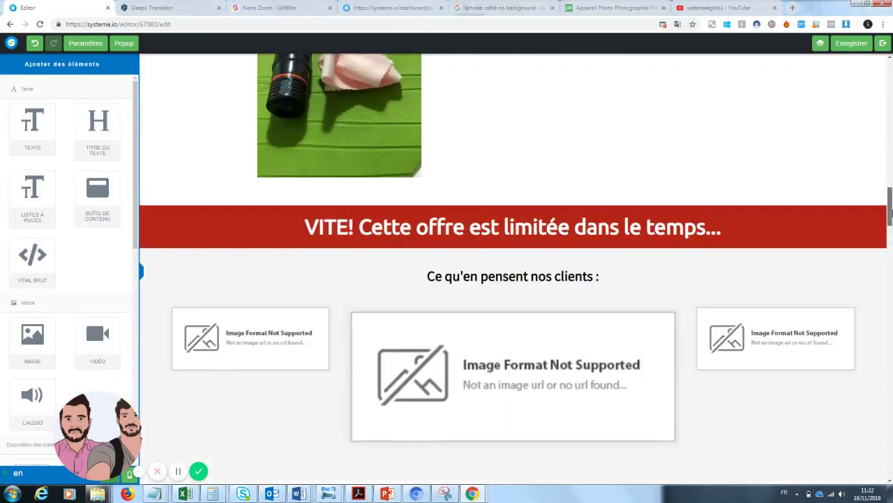
pyautogui.moveTo(890, 208); pyautogui.dragTo(890, 332)
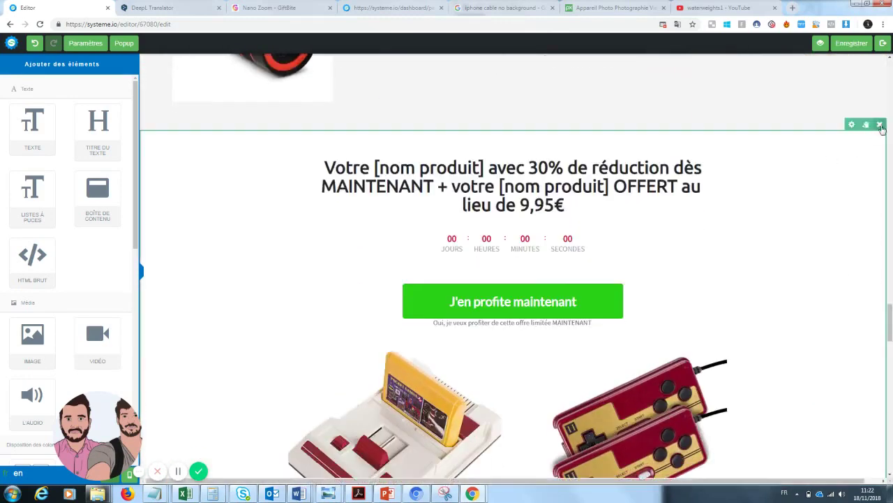
pyautogui.click(880, 125)
pyautogui.click(487, 77)
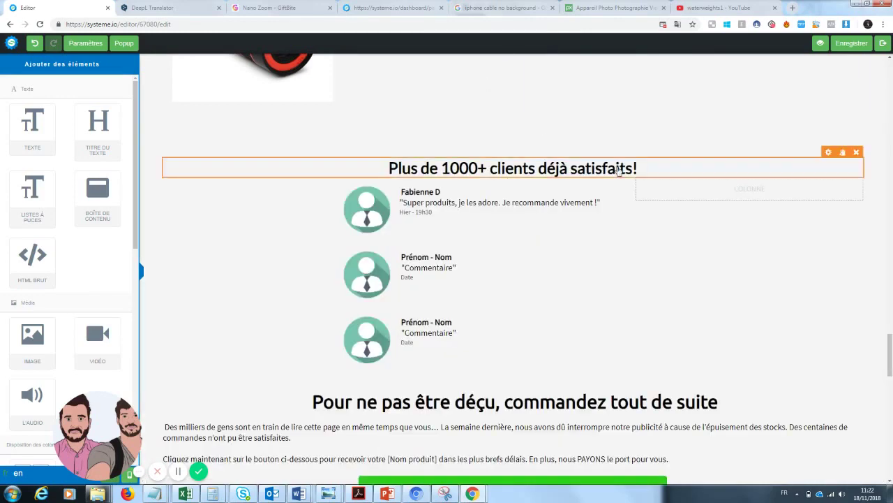
# - Delete the 'Plus de 1000+ clients' customer testimonials section
pyautogui.click(880, 125)
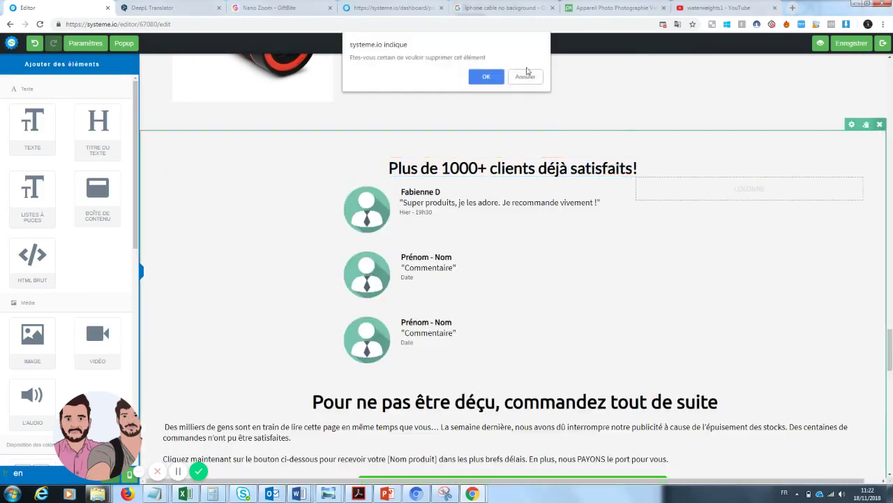
pyautogui.click(487, 77)
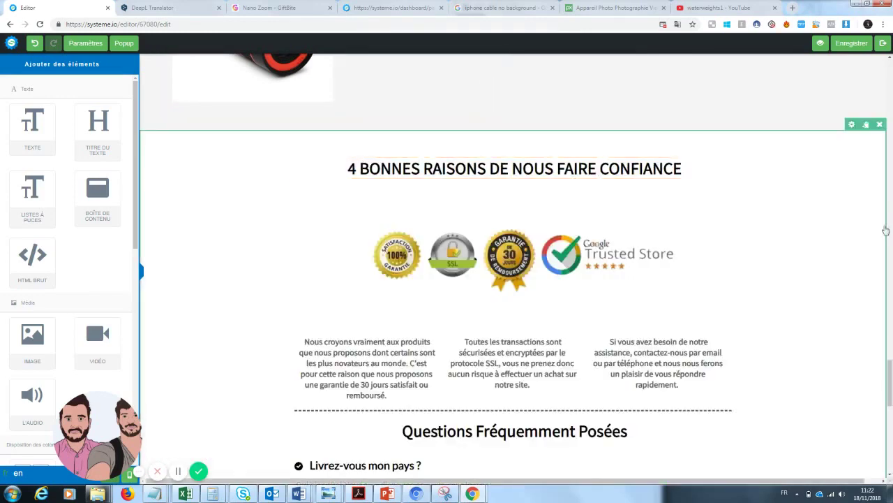
pyautogui.moveTo(891, 377); pyautogui.dragTo(850, 34)
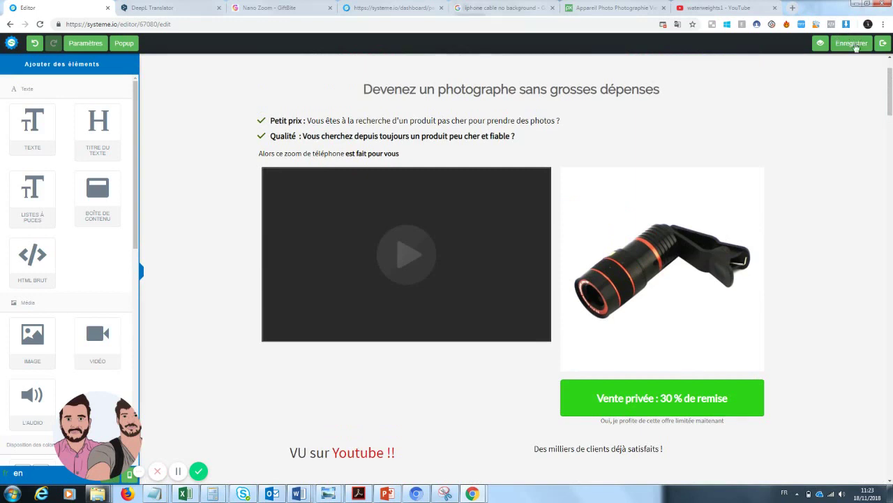
# - Save with Enregistrer, scroll through the preview tab, then return to the editor
pyautogui.click(854, 44)
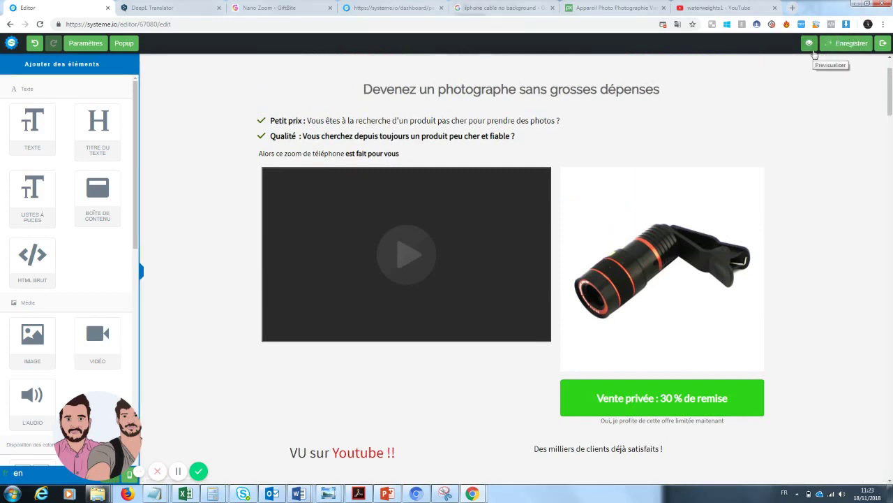
pyautogui.click(825, 48)
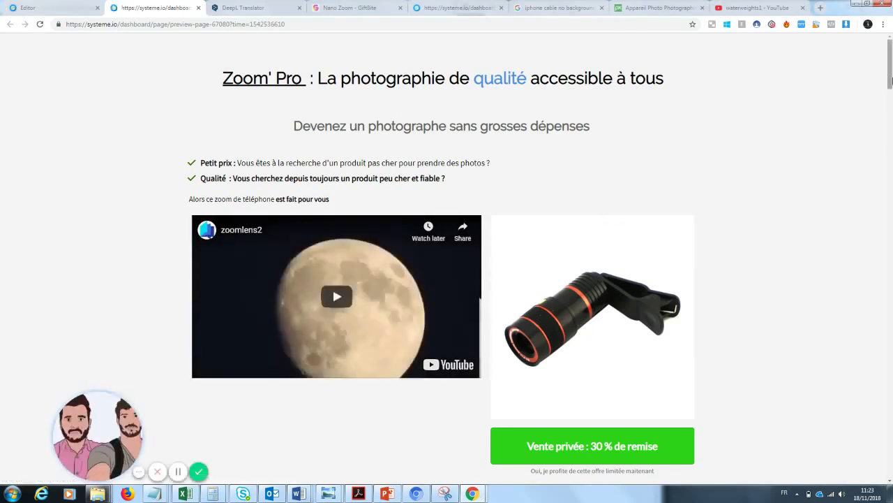
pyautogui.moveTo(891, 80); pyautogui.dragTo(890, 273)
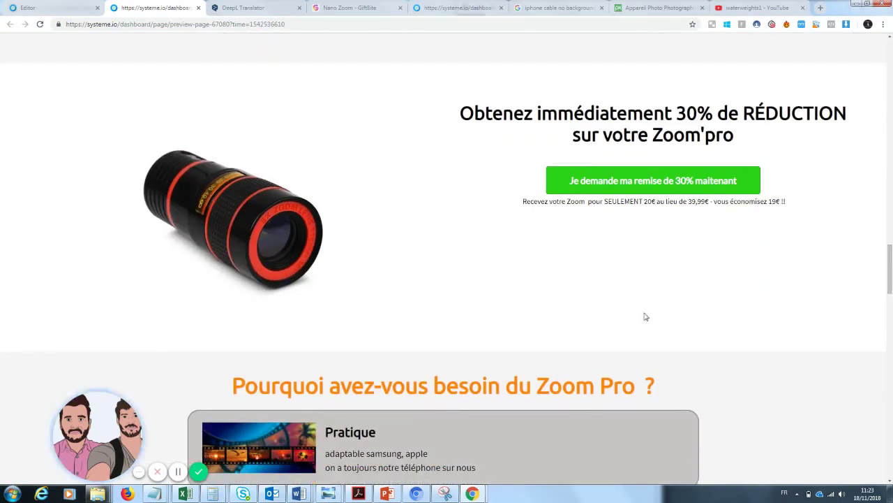
pyautogui.moveTo(890, 273); pyautogui.dragTo(889, 453)
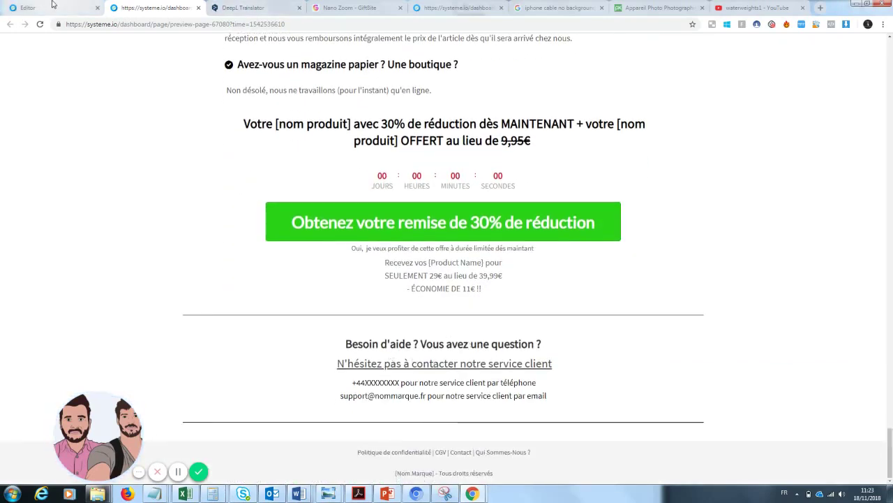
pyautogui.click(53, 5)
pyautogui.scroll(-10, 513, 265)
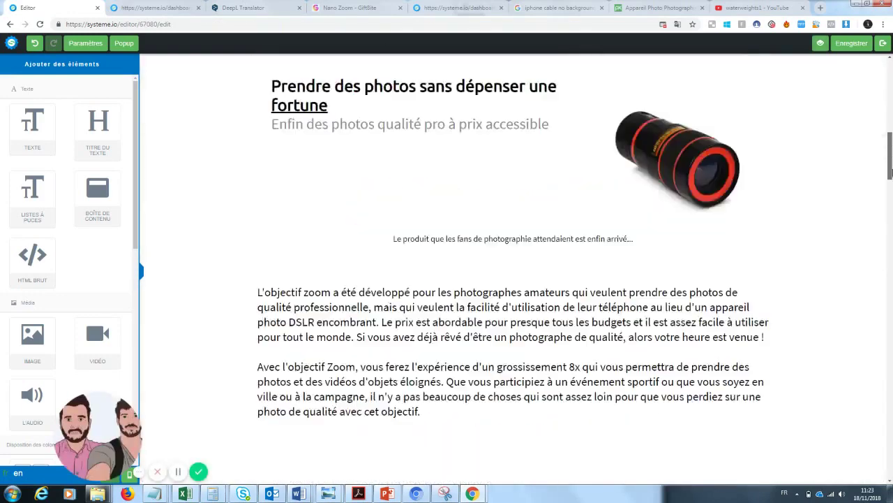
# - Add a text block into the empty column beside the book photo
pyautogui.moveTo(892, 173); pyautogui.dragTo(890, 357)
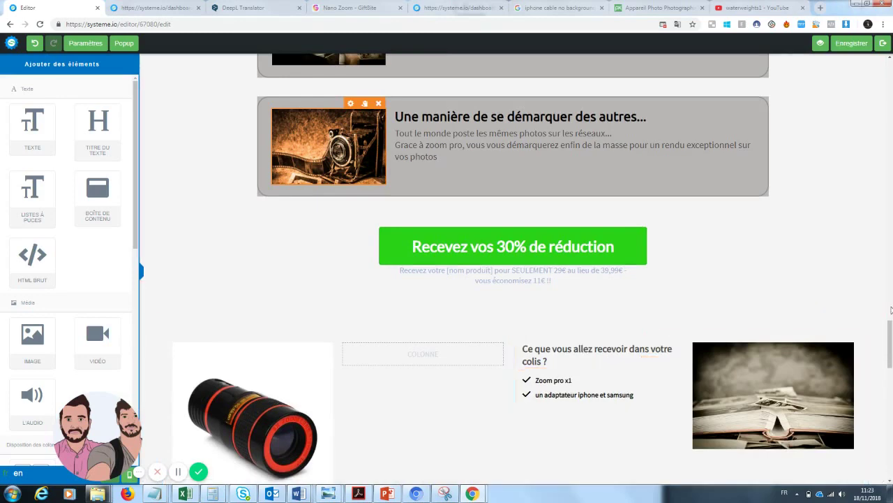
pyautogui.scroll(-2, 890, 310)
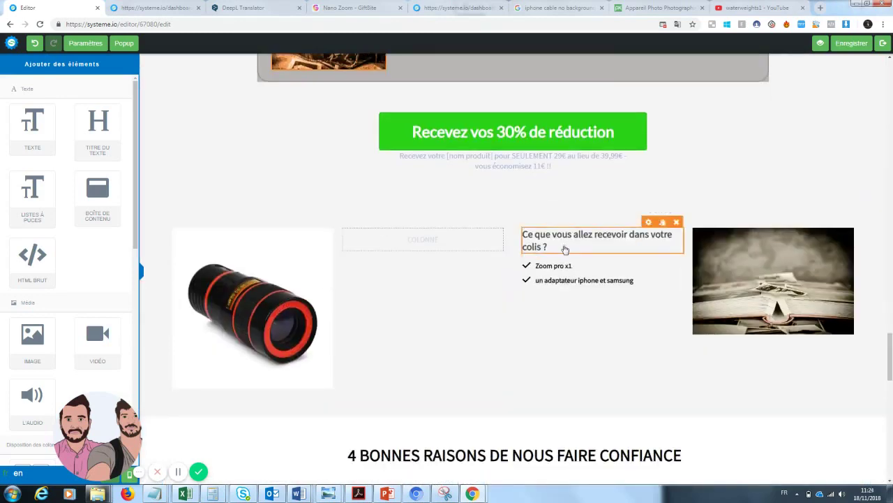
pyautogui.click(565, 249)
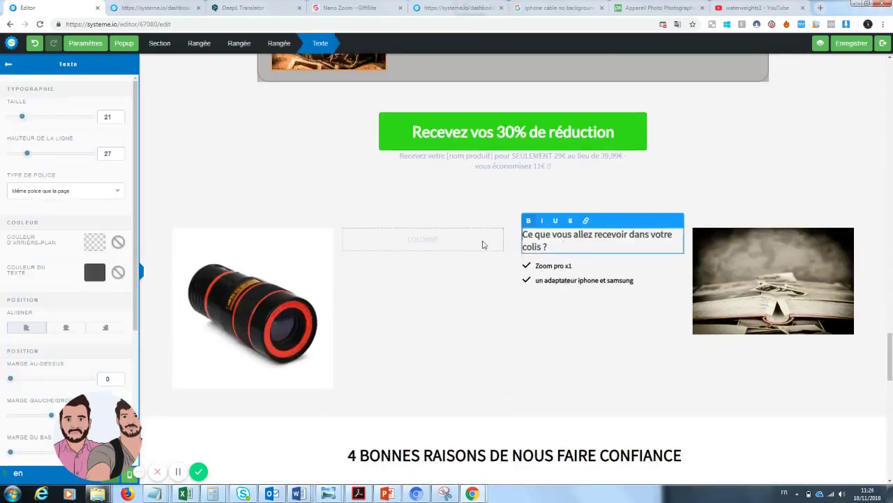
pyautogui.click(8, 65)
pyautogui.moveTo(32, 125); pyautogui.dragTo(445, 253)
# - Delete the placeholder Lorem text block again
pyautogui.click(610, 271)
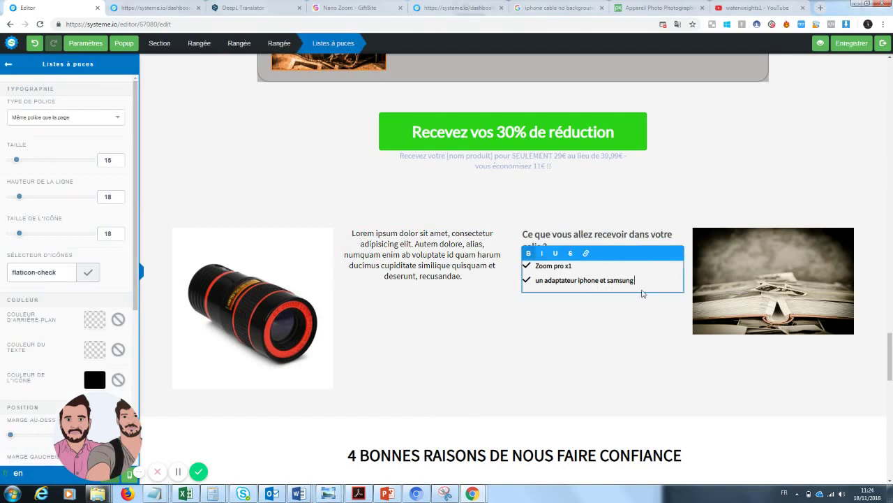
pyautogui.moveTo(649, 279); pyautogui.dragTo(524, 267)
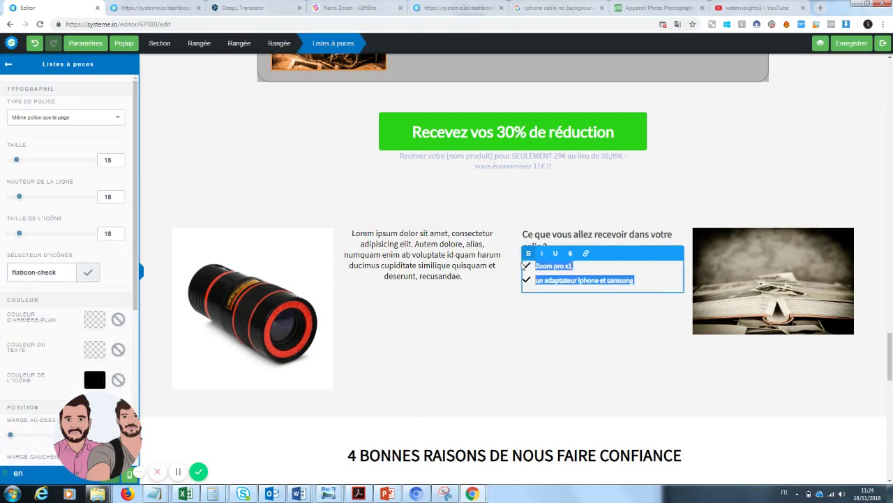
pyautogui.click(417, 280)
pyautogui.click(497, 222)
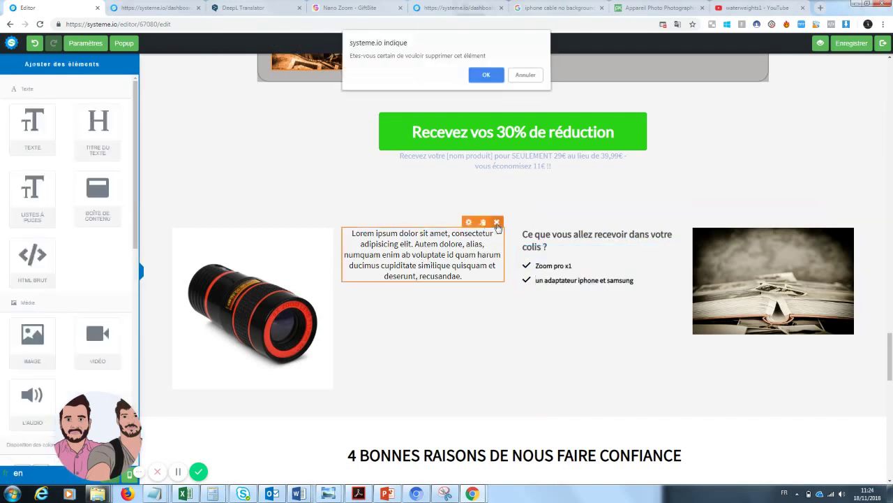
pyautogui.press('Return')
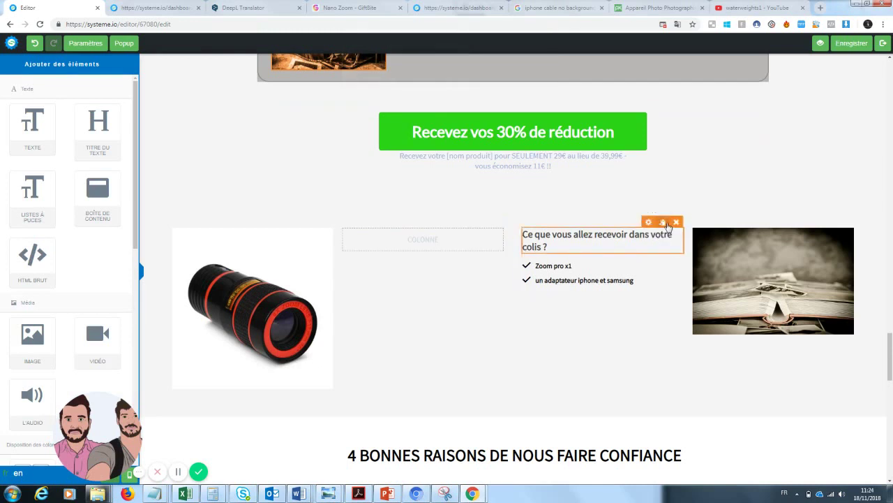
# - Duplicate the parcel-contents heading and checklist, moving the copies into the left column
pyautogui.click(665, 223)
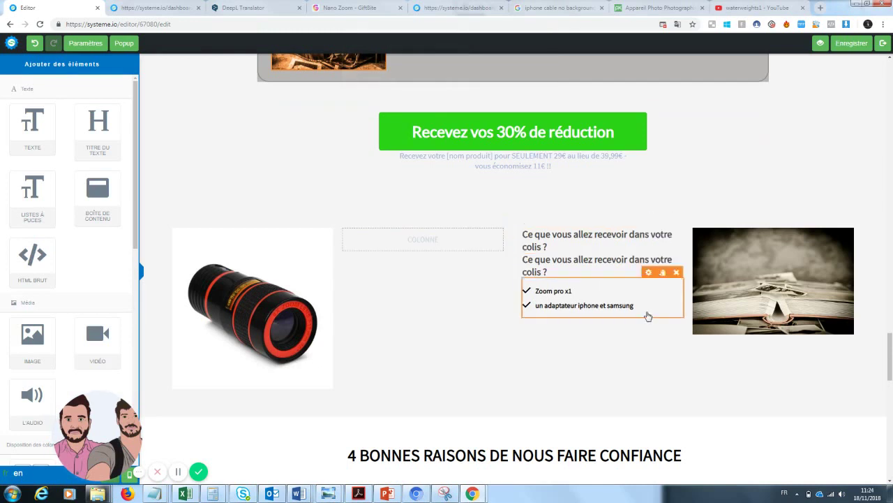
pyautogui.click(663, 274)
pyautogui.moveTo(569, 303); pyautogui.dragTo(428, 241)
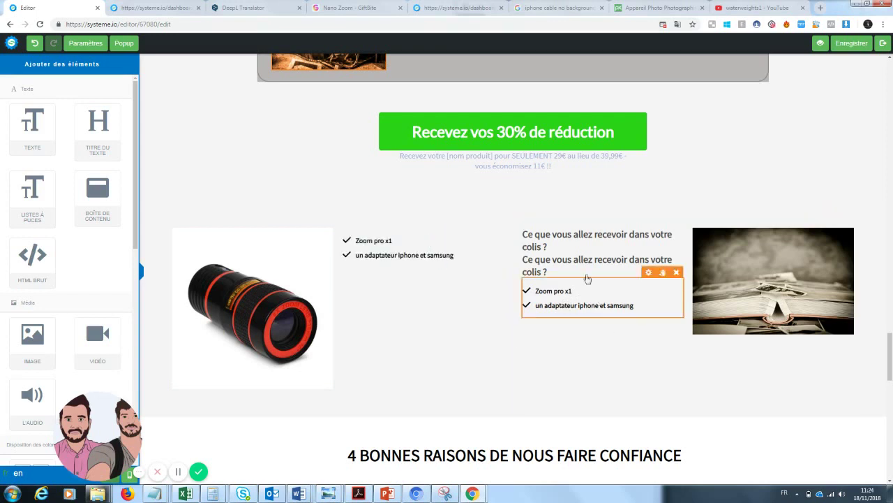
pyautogui.moveTo(587, 274); pyautogui.dragTo(403, 240)
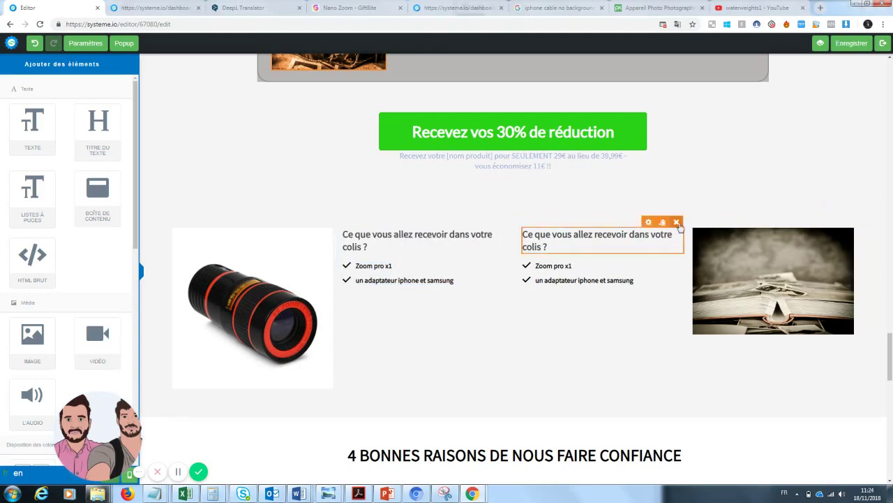
# - Delete the original heading and checklist left in the right column
pyautogui.click(677, 223)
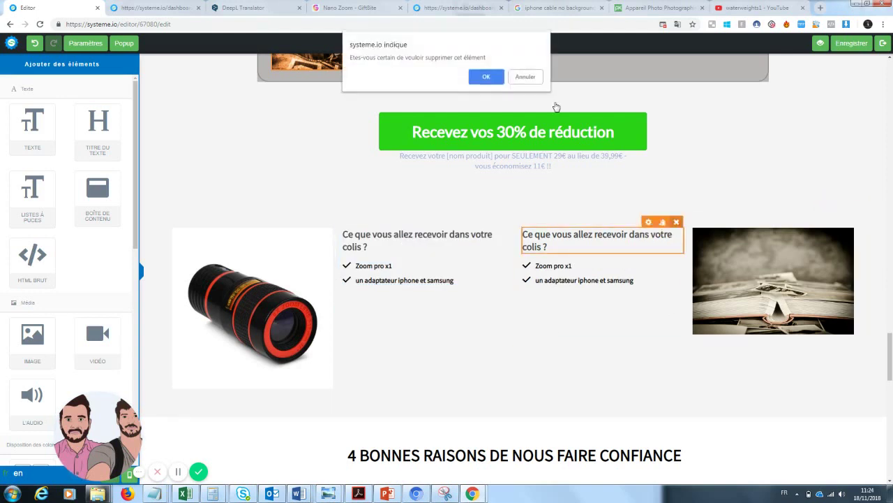
pyautogui.click(486, 77)
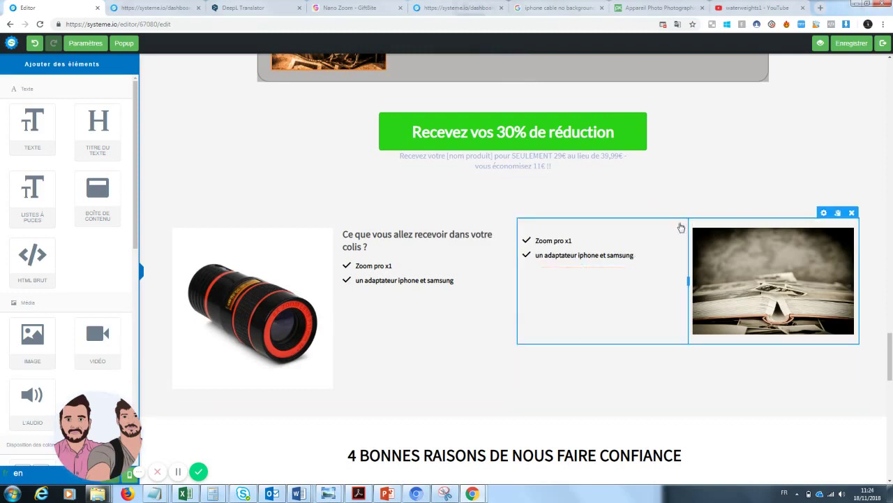
pyautogui.click(676, 223)
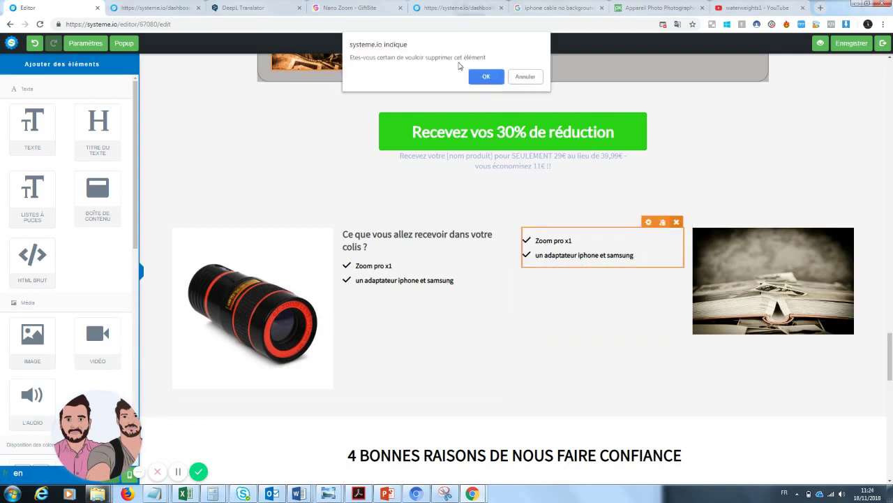
pyautogui.click(486, 77)
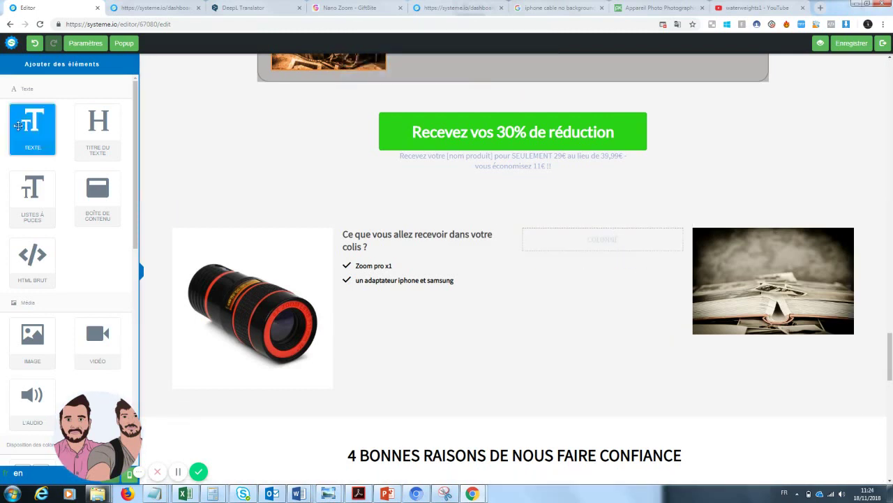
# - Add a text block in the empty column and begin typing 'Une garantie de 30 jours est disponible'
pyautogui.moveTo(18, 126); pyautogui.dragTo(578, 246)
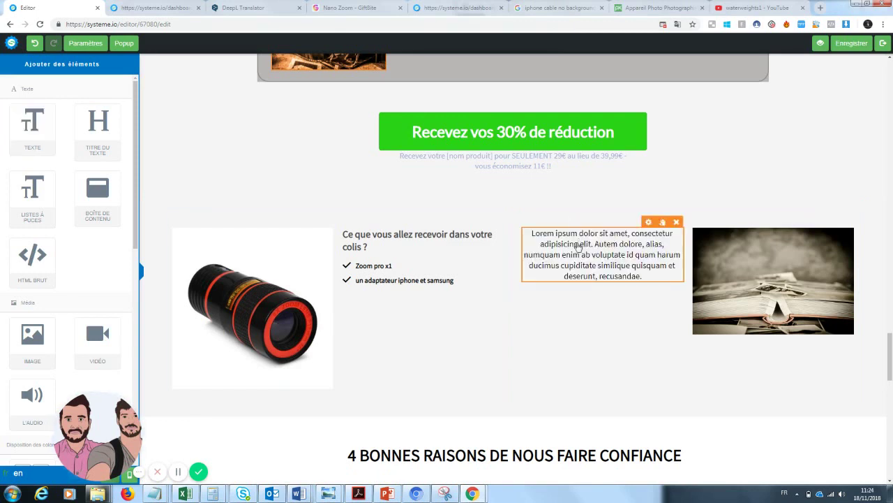
pyautogui.click(647, 280)
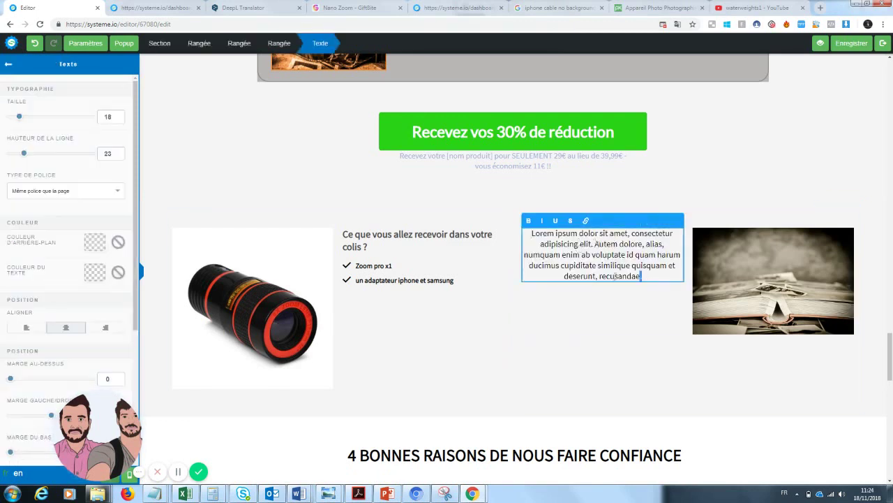
pyautogui.moveTo(642, 277); pyautogui.dragTo(525, 237)
pyautogui.press('BackSpace')
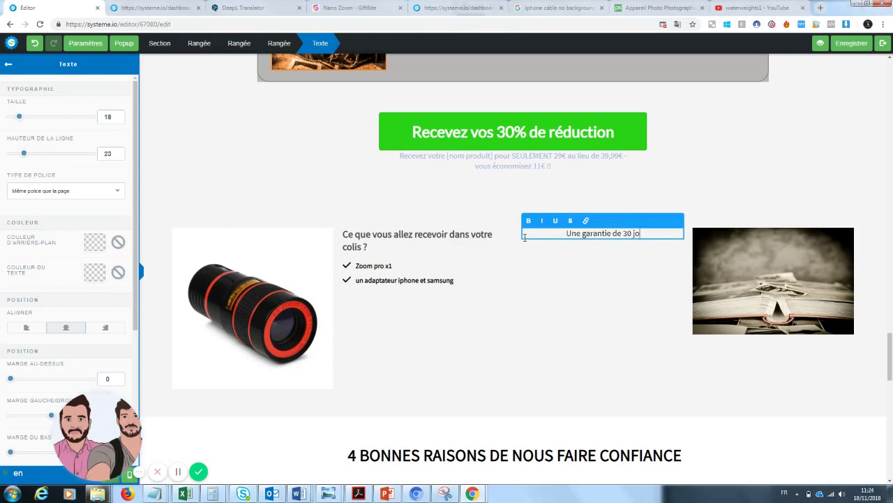
pyautogui.write('isponibl')
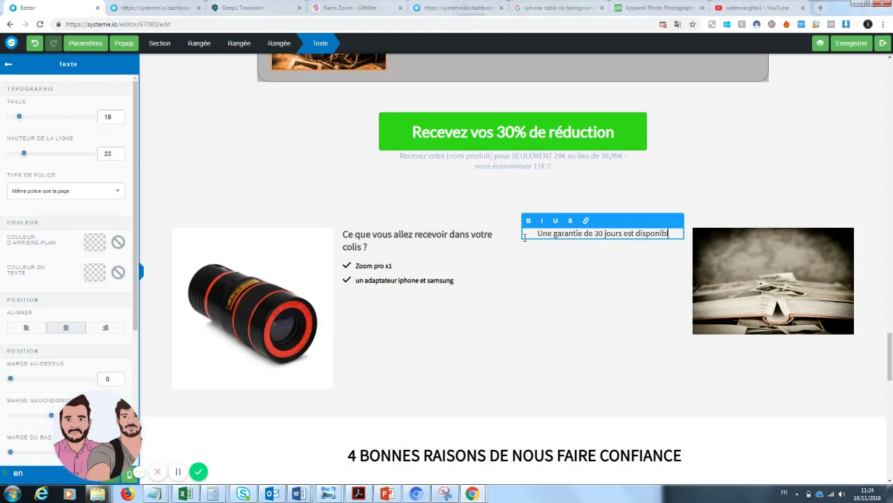
pyautogui.write('e, s')
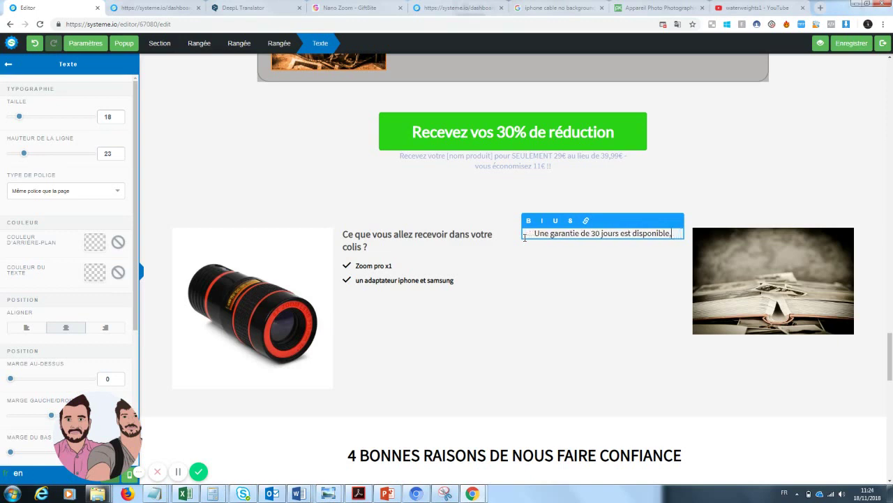
pyautogui.write('... vous ne risquez donc à changer votre manière de prendre des photos.')
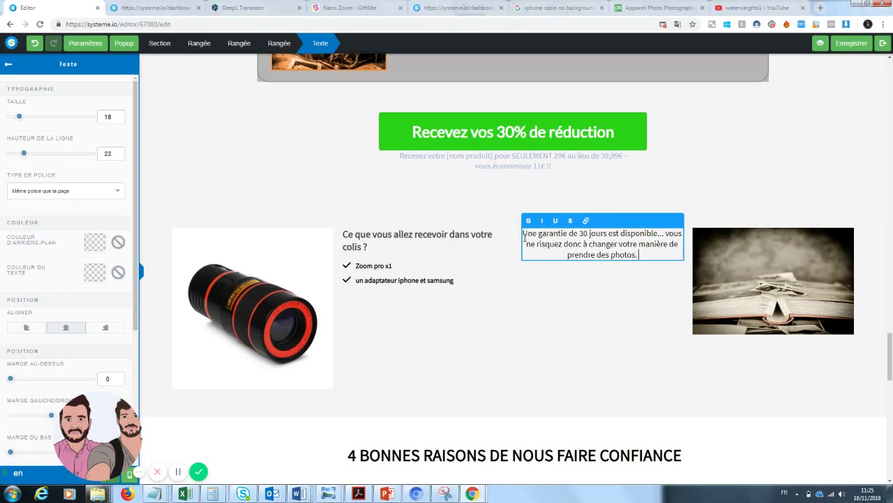
pyautogui.click(744, 395)
pyautogui.moveTo(890, 374); pyautogui.dragTo(888, 472)
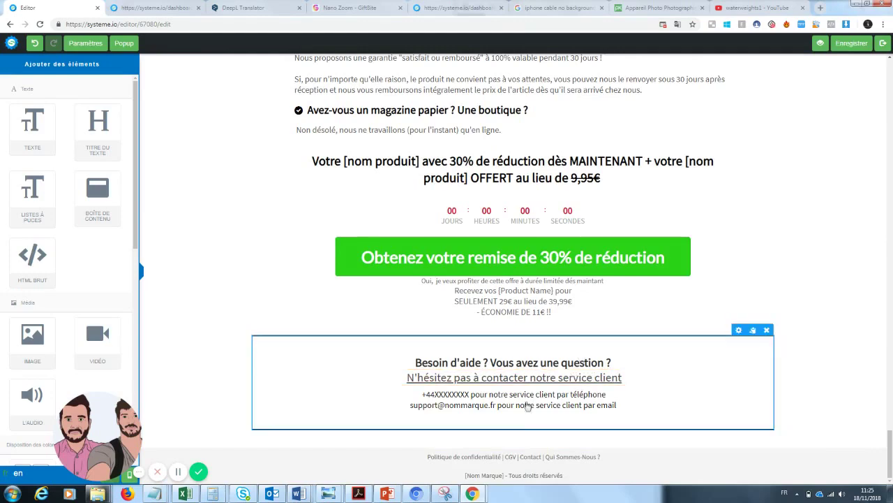
pyautogui.moveTo(890, 455); pyautogui.dragTo(891, 245)
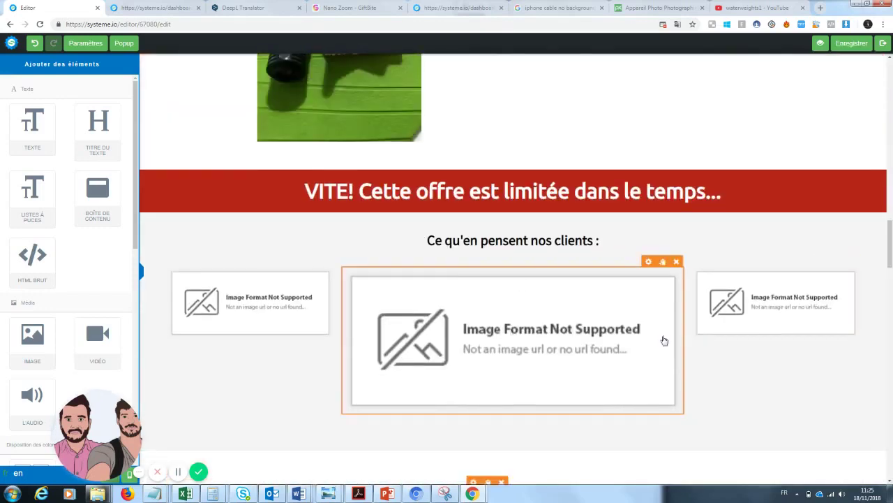
pyautogui.moveTo(890, 244); pyautogui.dragTo(891, 358)
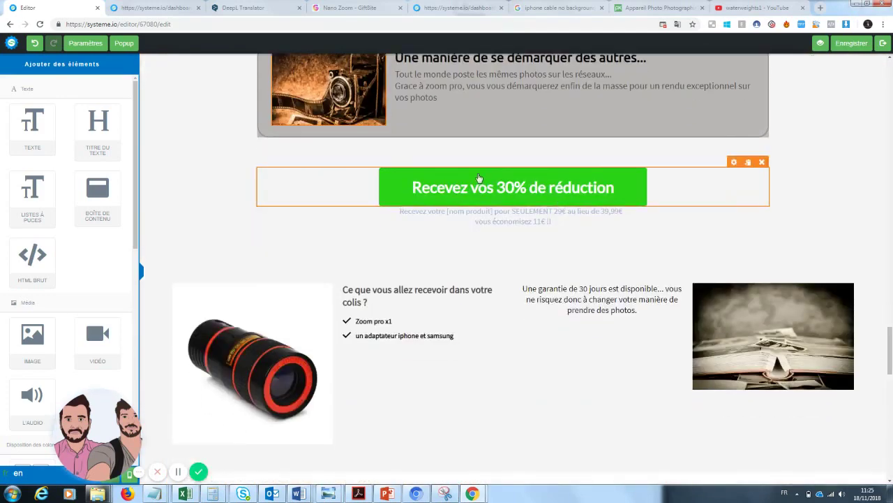
pyautogui.click(472, 189)
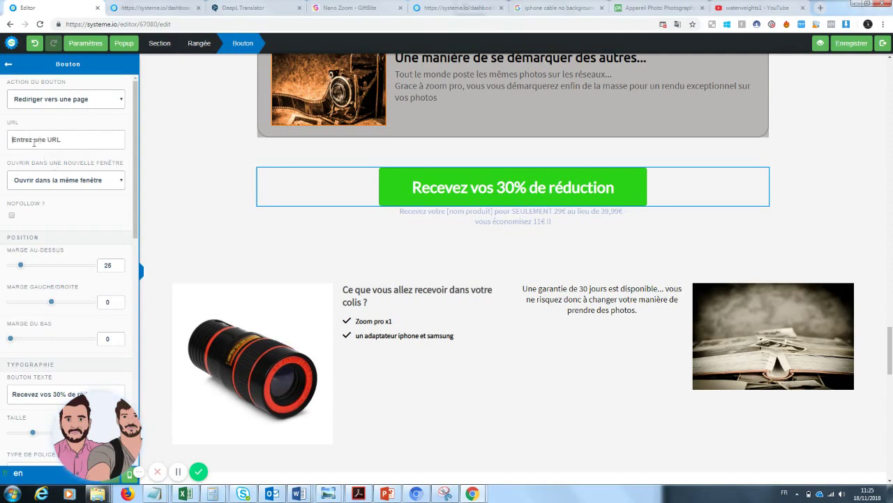
pyautogui.click(67, 133)
pyautogui.moveTo(891, 364); pyautogui.dragTo(891, 75)
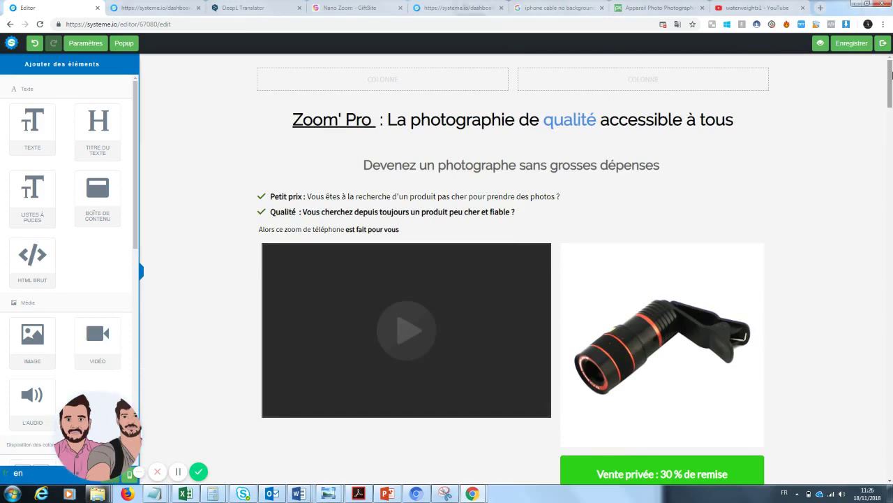
pyautogui.moveTo(891, 74); pyautogui.dragTo(885, 182)
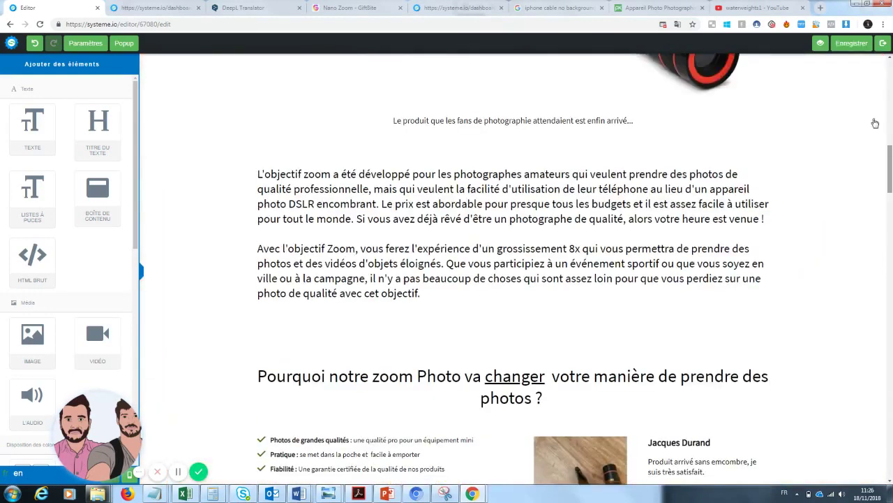
# - Preview the sales page and scroll to the 30-day guarantee beside the parcel checklist
pyautogui.click(814, 44)
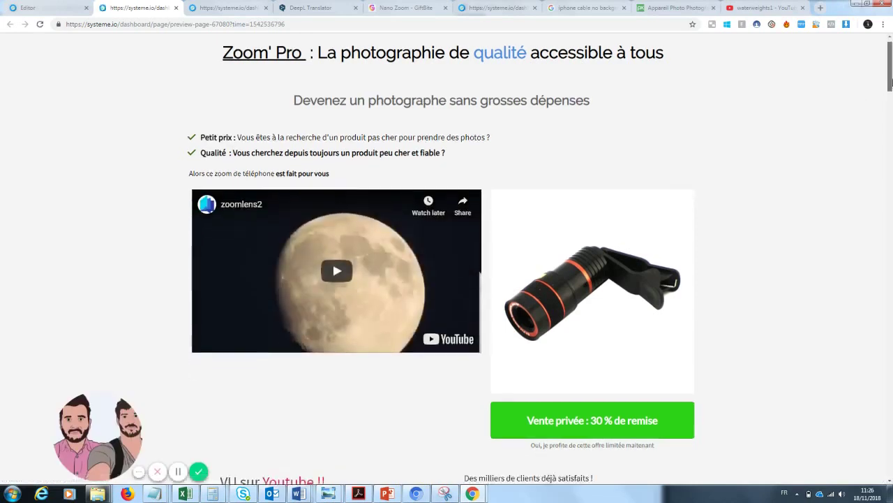
pyautogui.moveTo(891, 72)
pyautogui.mouseDown()
pyautogui.moveTo(888, 239)
pyautogui.moveTo(890, 74)
pyautogui.mouseUp()
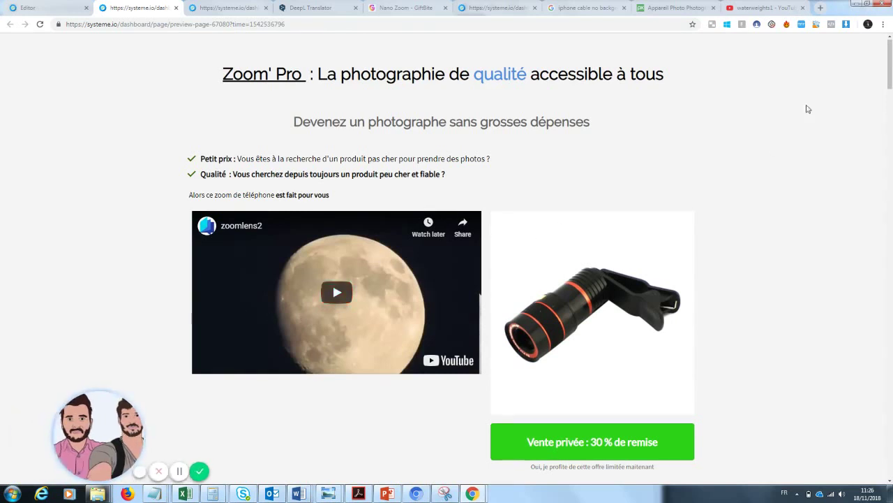
pyautogui.scroll(-1, 805, 108)
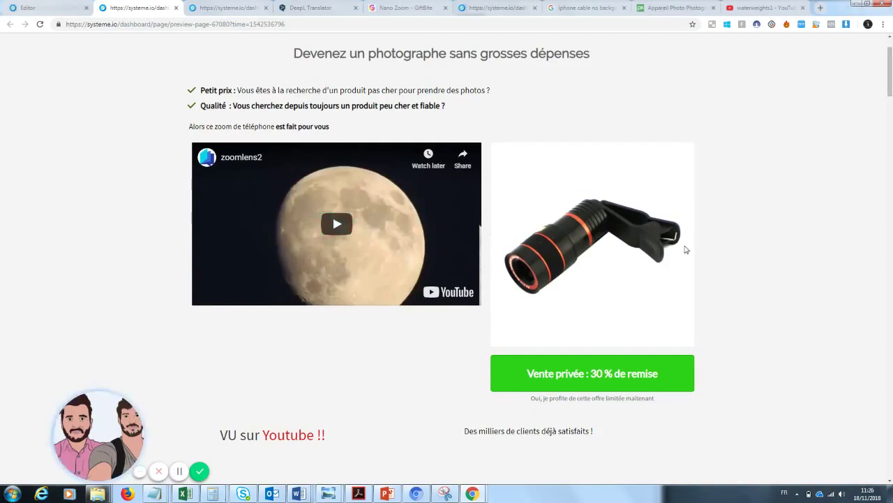
pyautogui.moveTo(891, 85); pyautogui.dragTo(891, 347)
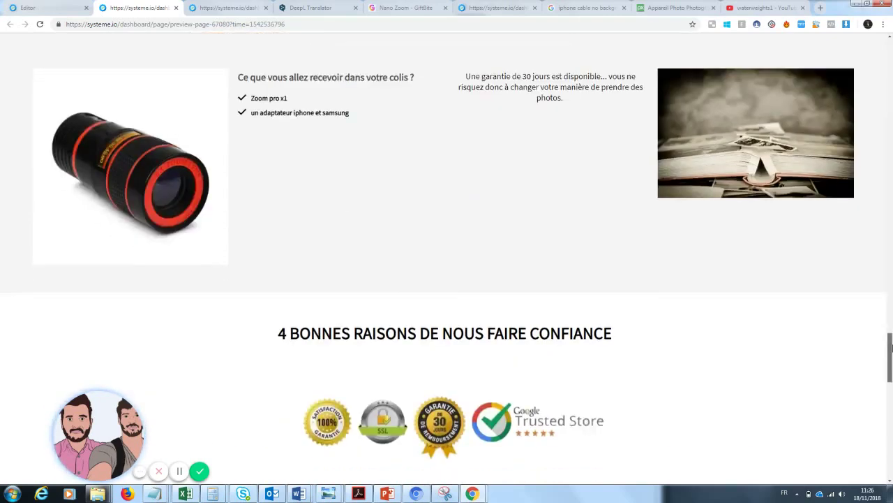
pyautogui.moveTo(891, 347); pyautogui.dragTo(891, 294)
pyautogui.moveTo(890, 328); pyautogui.dragTo(891, 103)
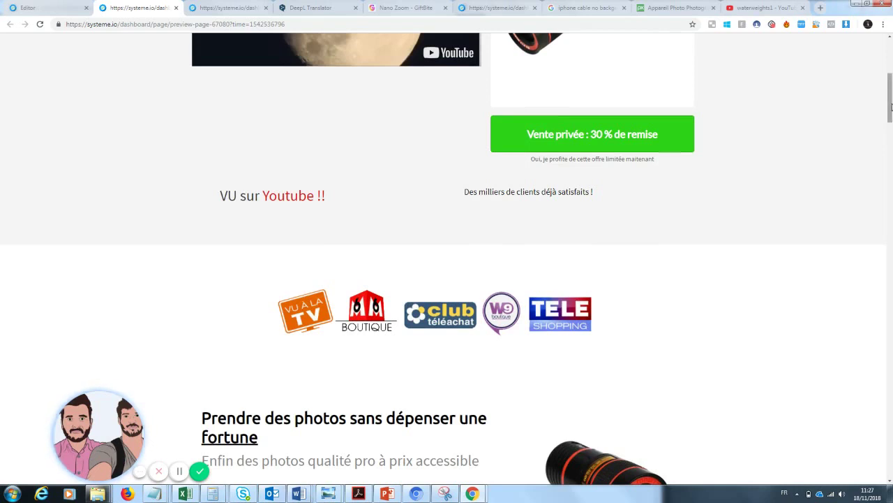